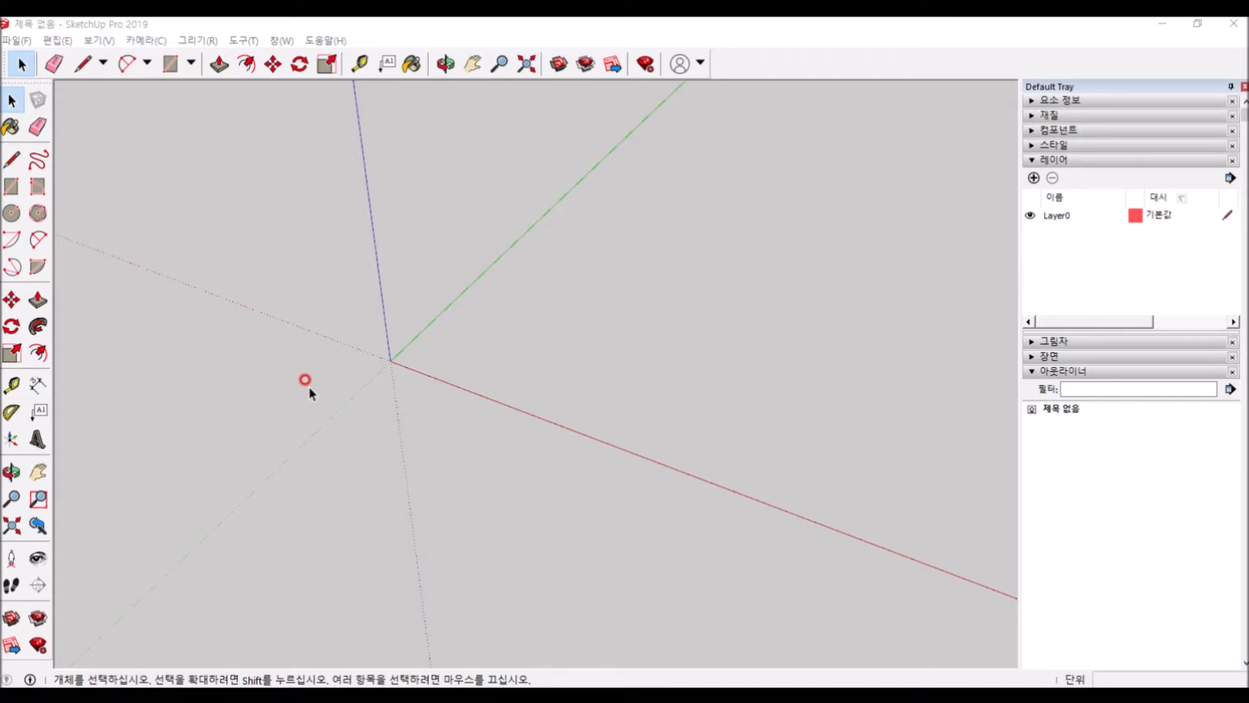
Step: Add three new layers to the model
scroll(451, 194, "up", 2)
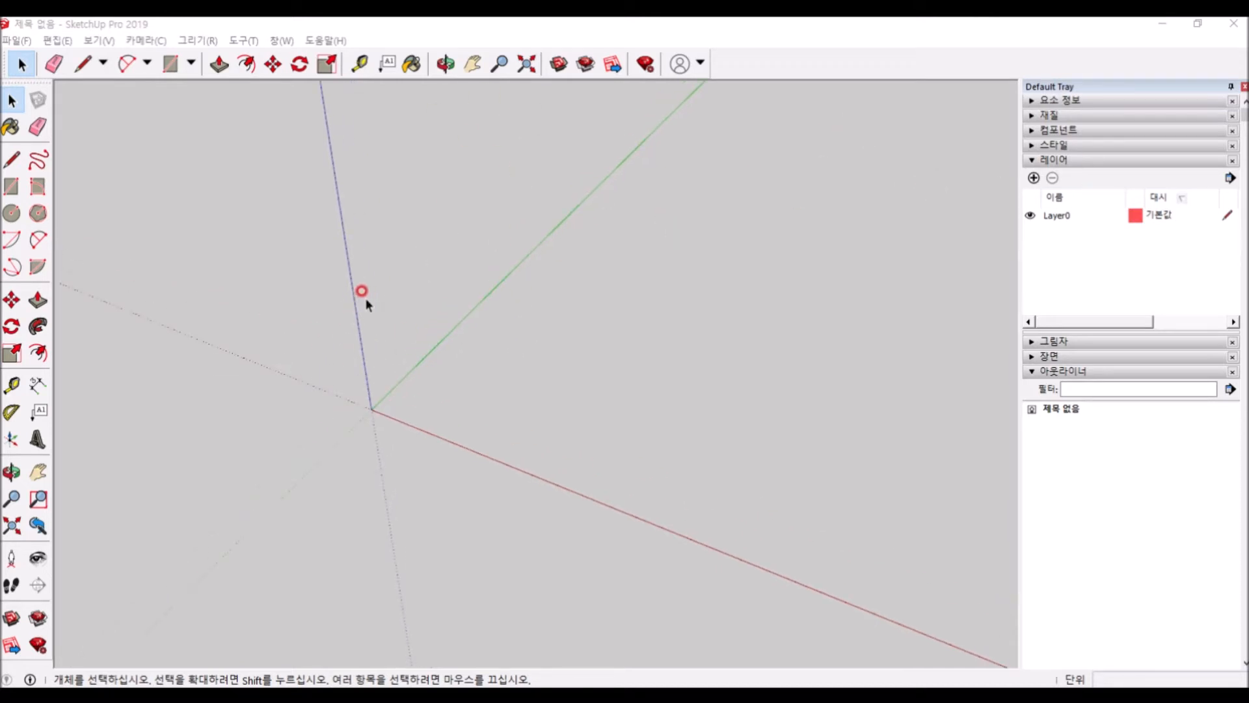
left_click_drag(393, 365, 460, 367)
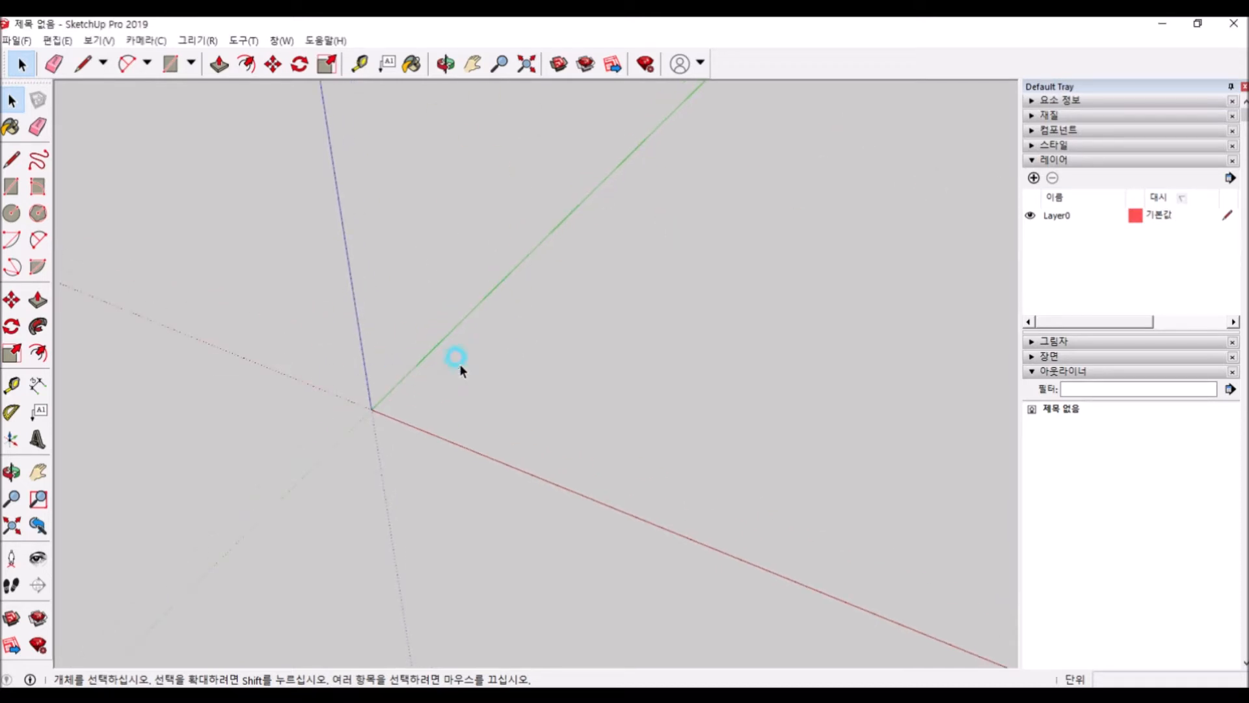
left_click(1034, 178)
left_click(1034, 177)
left_click(1034, 178)
left_click(1199, 339)
Step: Rename the first two new layers as #01_의자받침 and #02_의자다리
left_click(1062, 231)
left_click(1085, 231)
type("#")
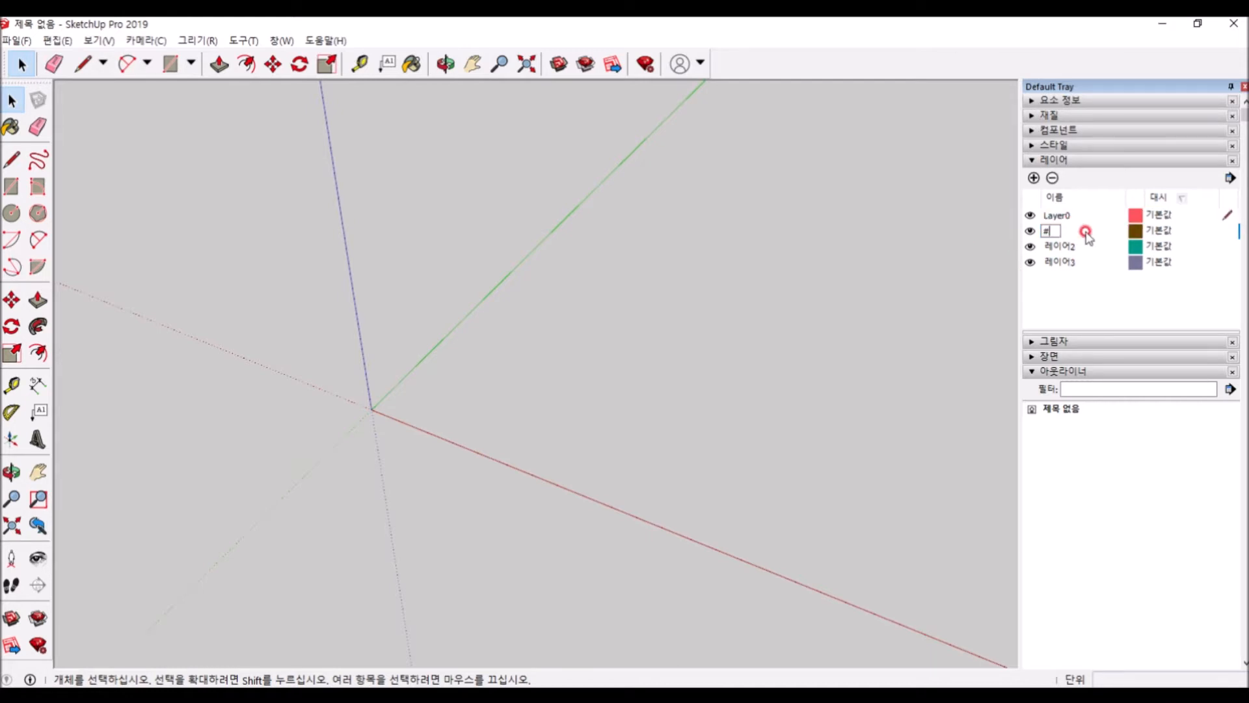
type("01_의자받침")
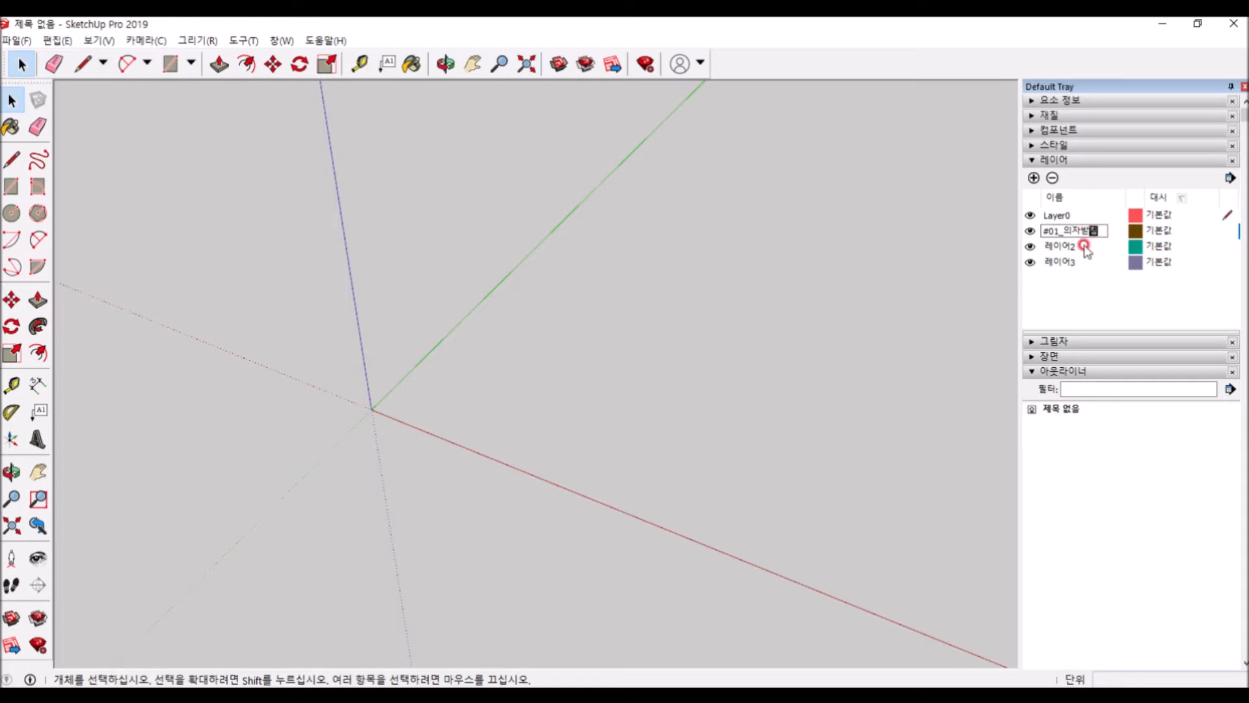
left_click(1080, 247)
double_click(1080, 247)
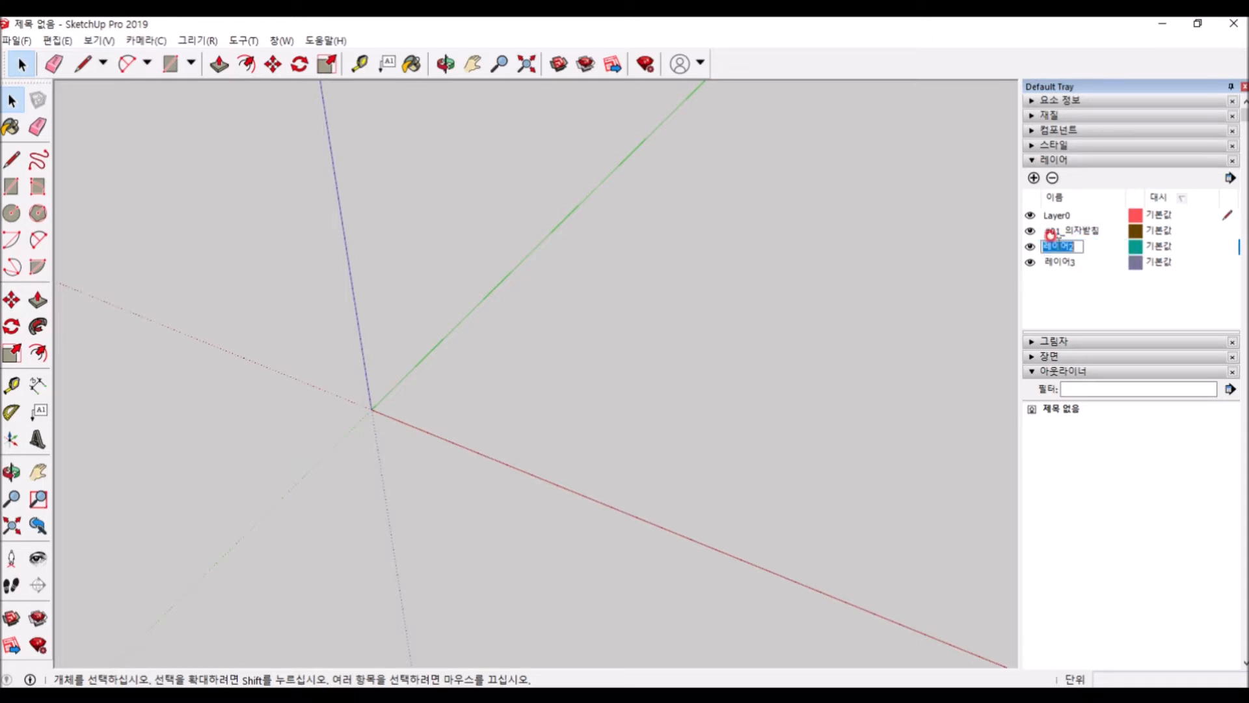
type("#02_의자다리")
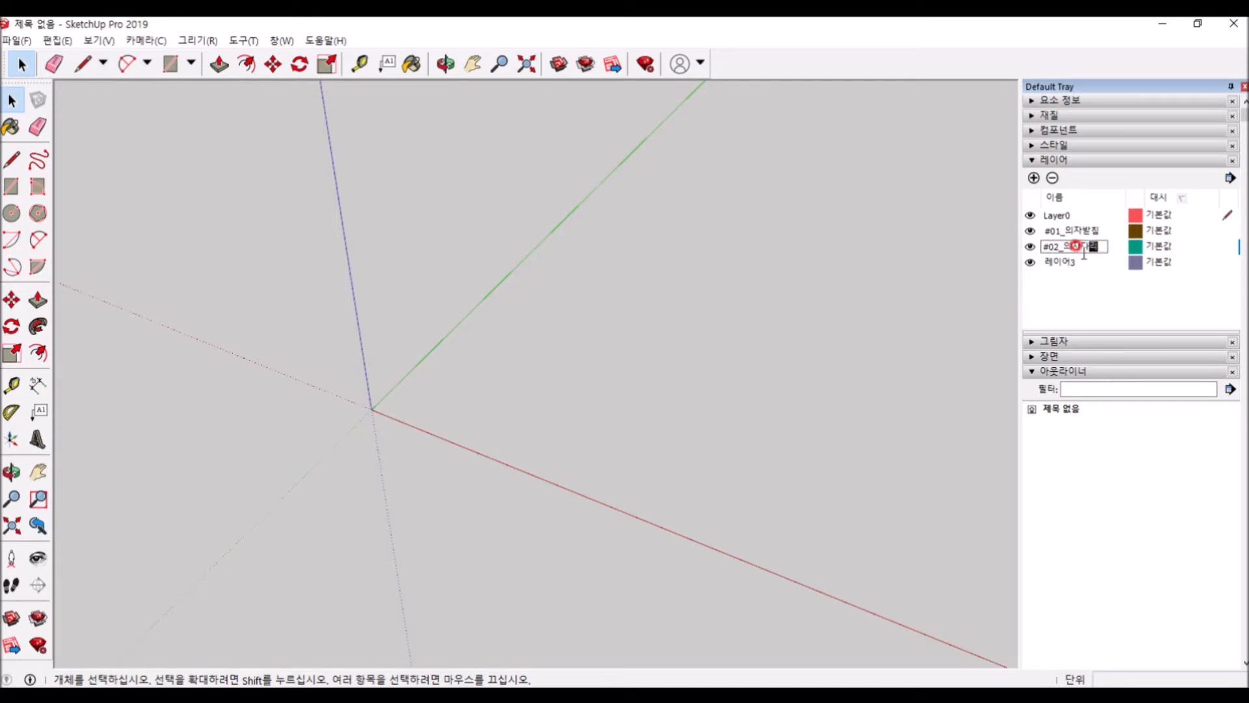
key("Return")
Step: Rename the third new layer as #03_등받이
left_click(1077, 263)
double_click(1074, 261)
type("#")
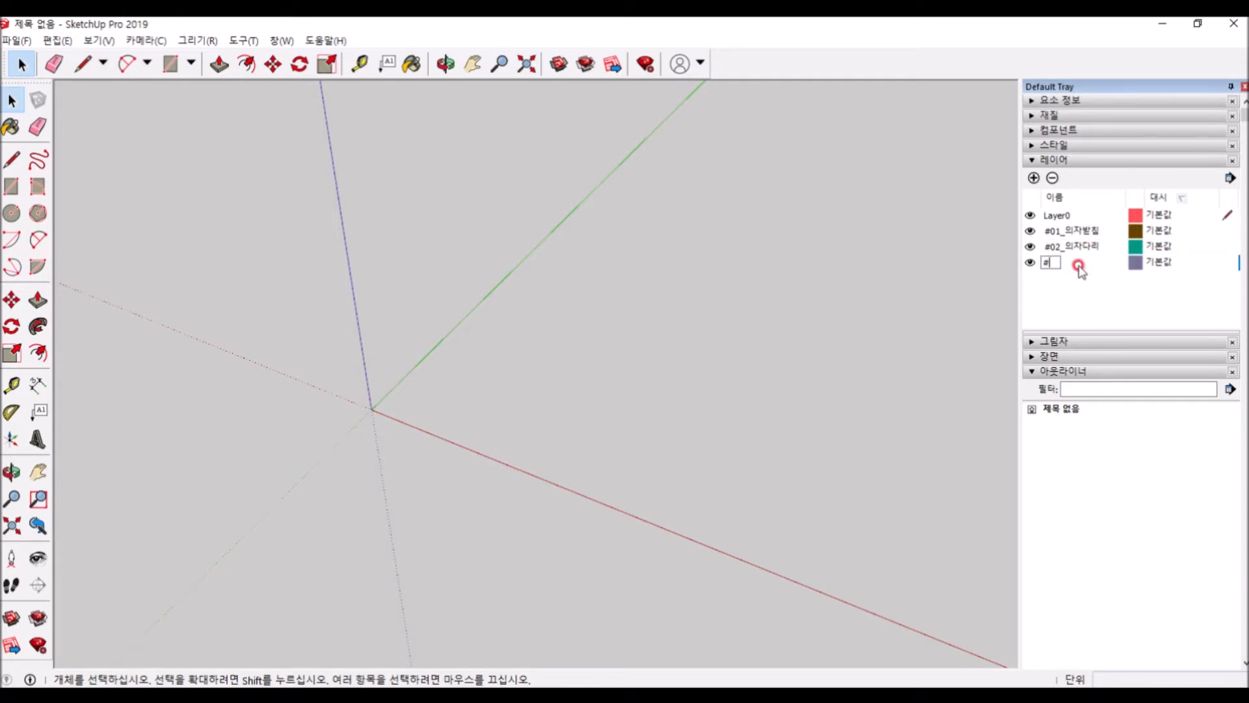
type("03_등받이")
key("Return")
left_click_drag(1093, 312, 1050, 224)
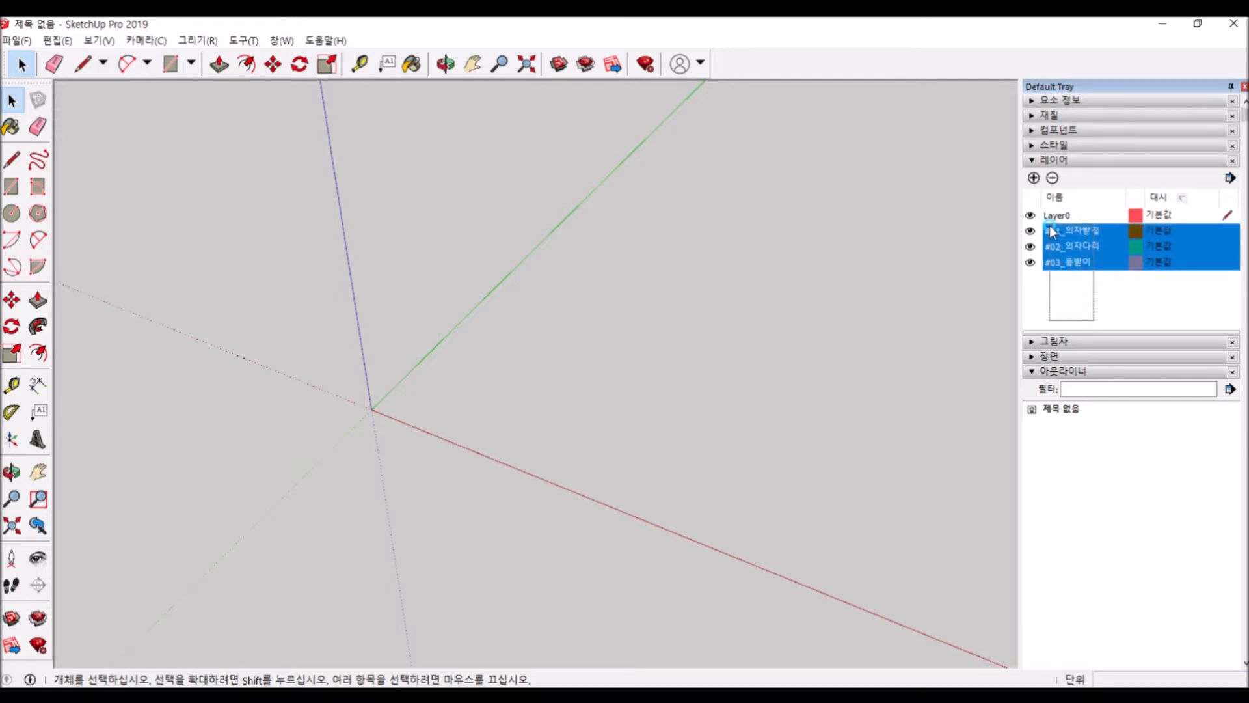
left_click(1097, 303)
Step: Make #01_의자받침 the active layer and draw a 400 × 400 mm rectangle on the ground from the origin
left_click(1225, 232)
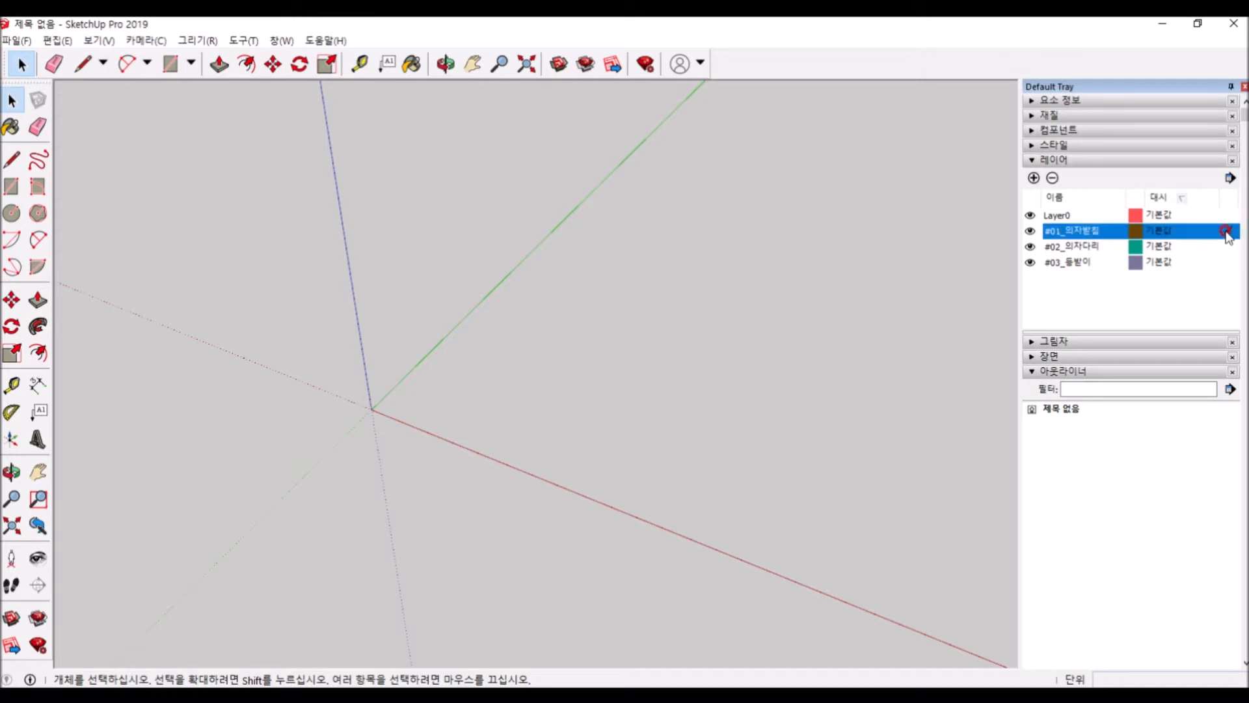
middle_click_drag(441, 408, 389, 434)
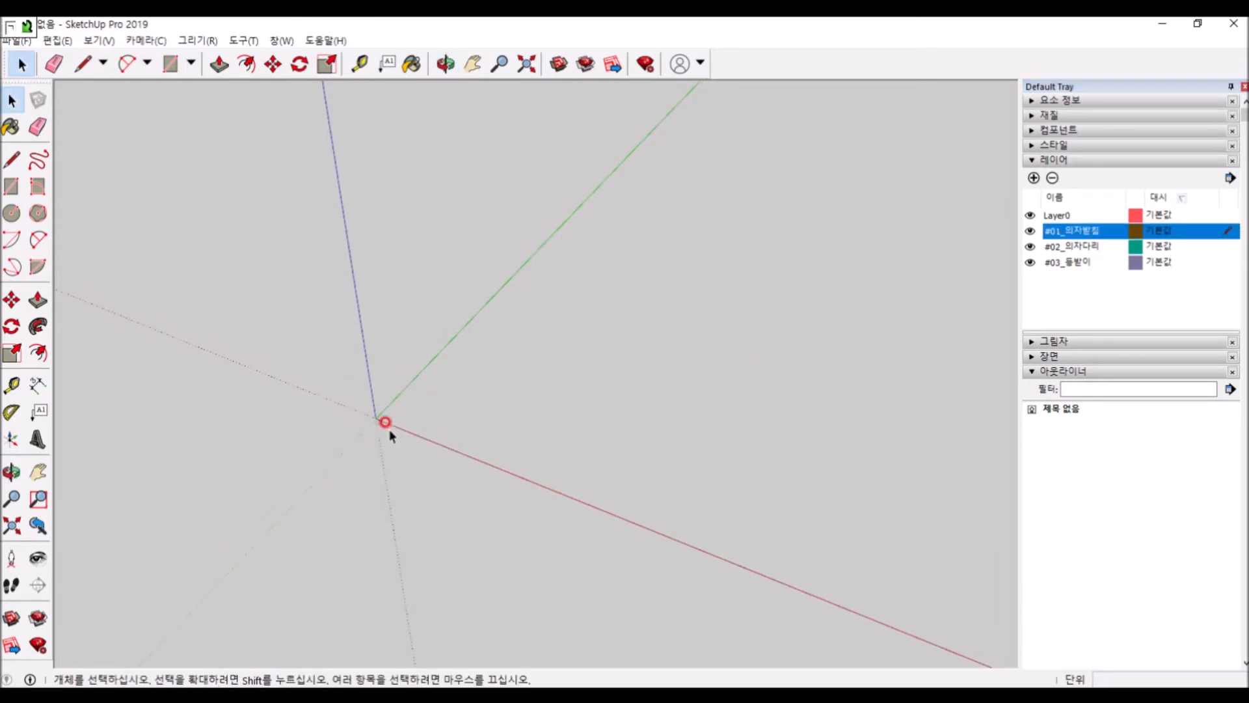
left_click(12, 187)
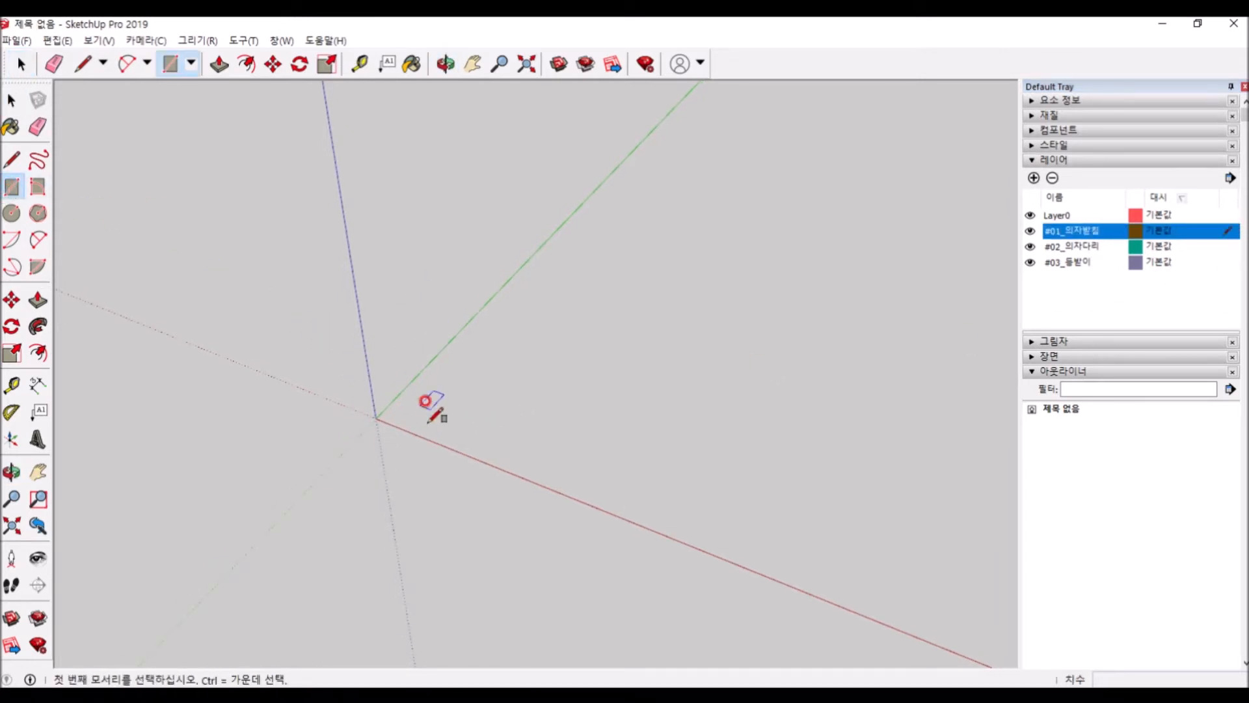
left_click(376, 418)
type("400,4")
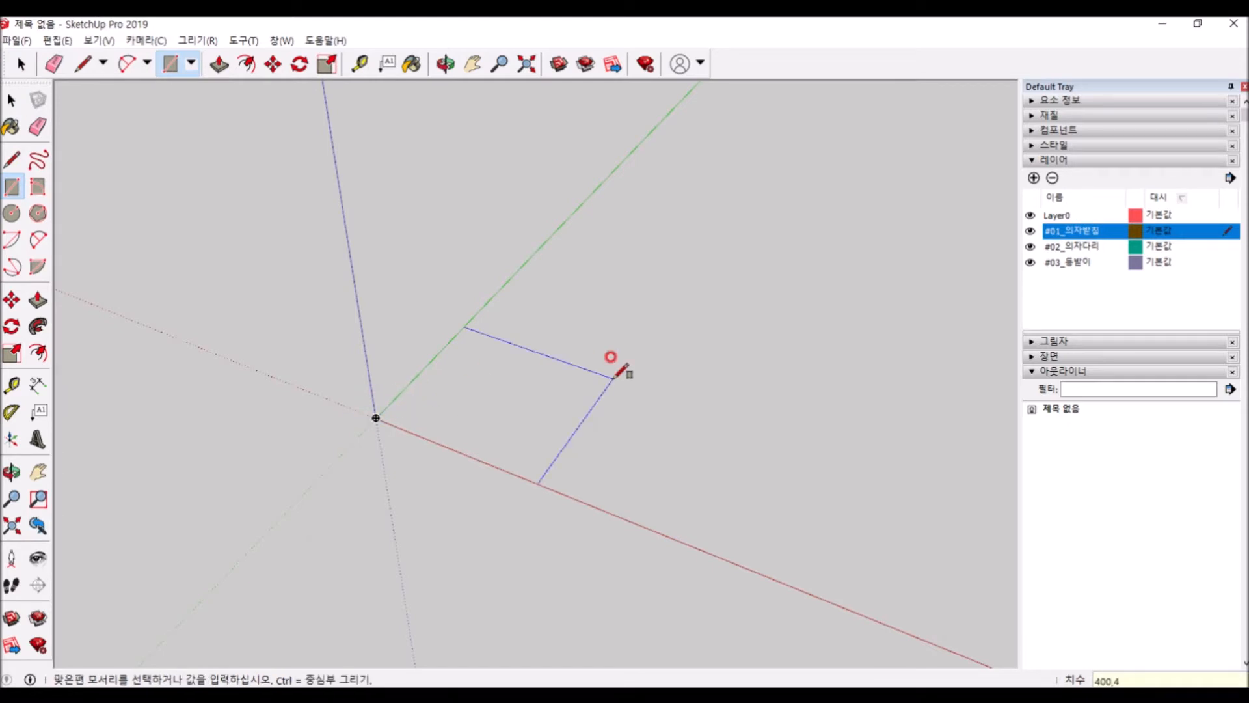
type("00")
key("Return")
key("space")
Step: Push/Pull the square face upward 40 mm to form the seat board
scroll(413, 434, "up", 5)
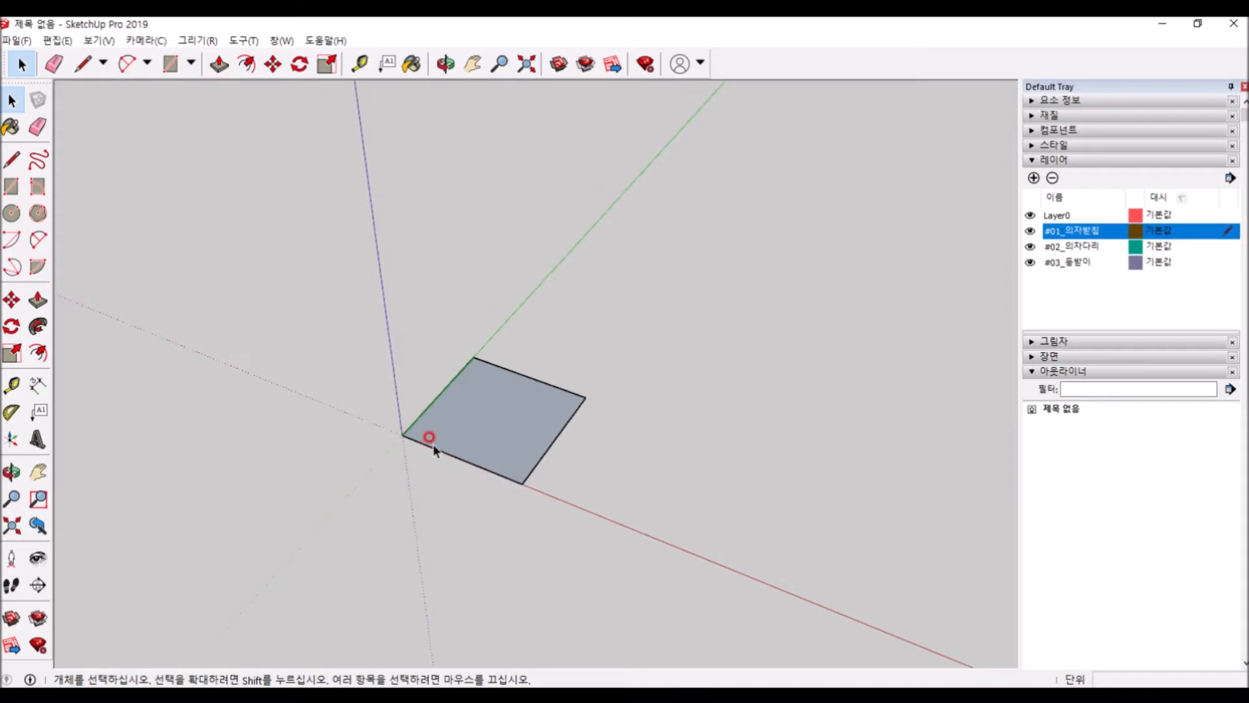
key("p")
left_click(551, 439)
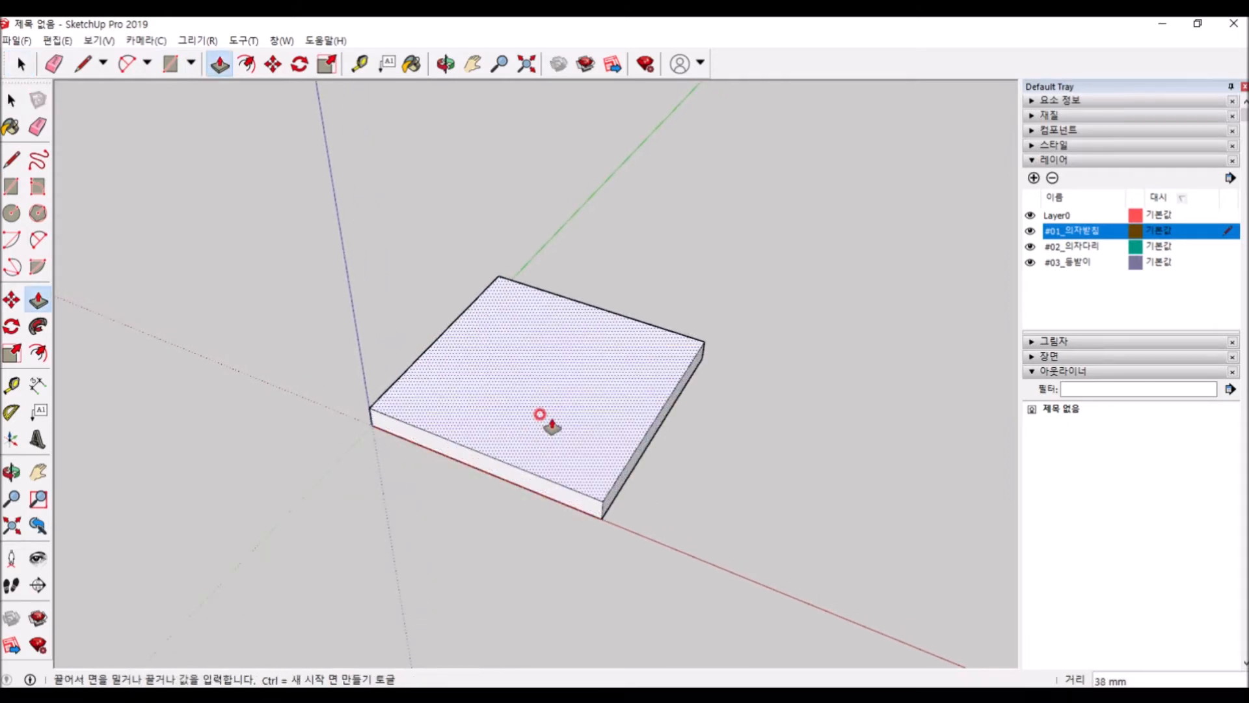
type("4")
key("Return")
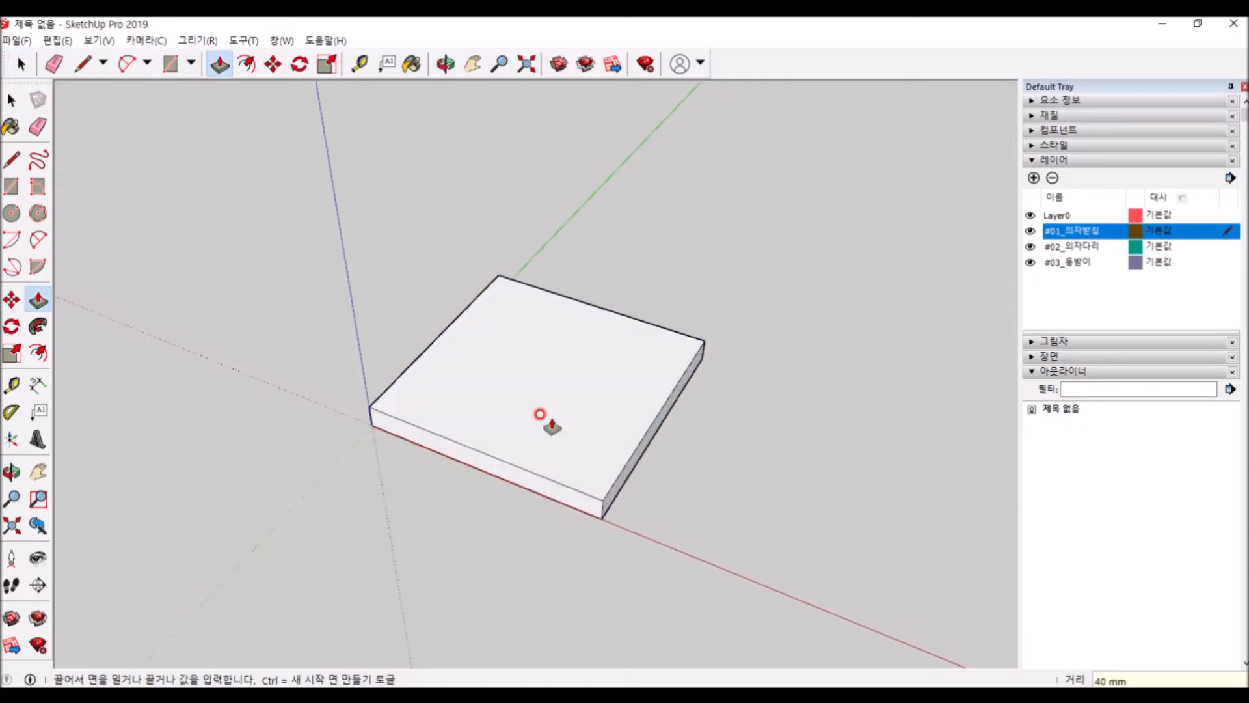
key("space")
Step: Turn the whole seat board into a component named #01_의자받침
triple_click(548, 457)
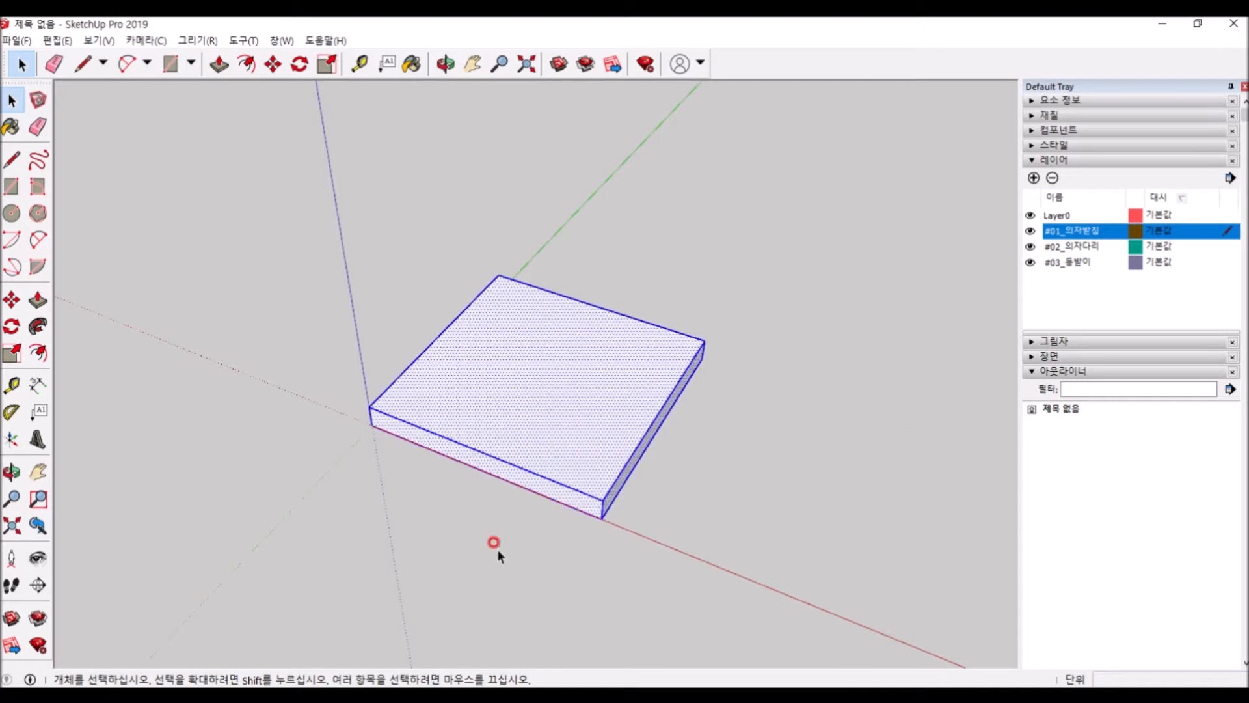
right_click(623, 402)
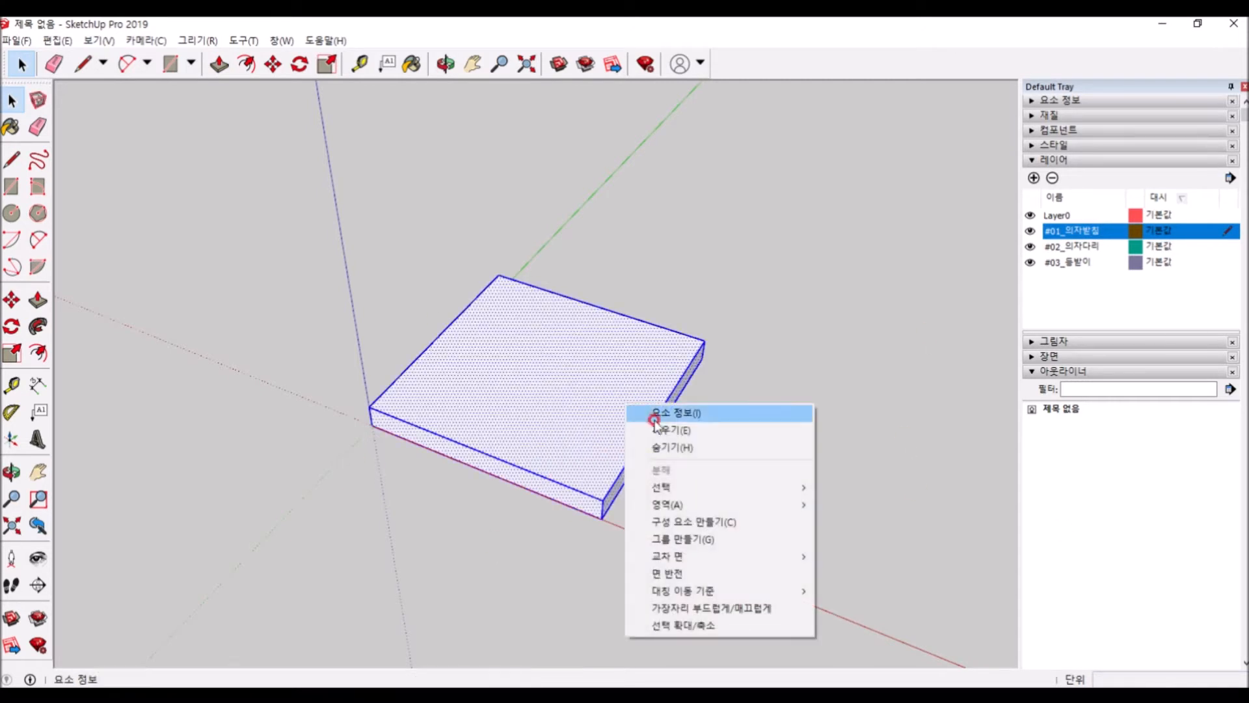
left_click(701, 523)
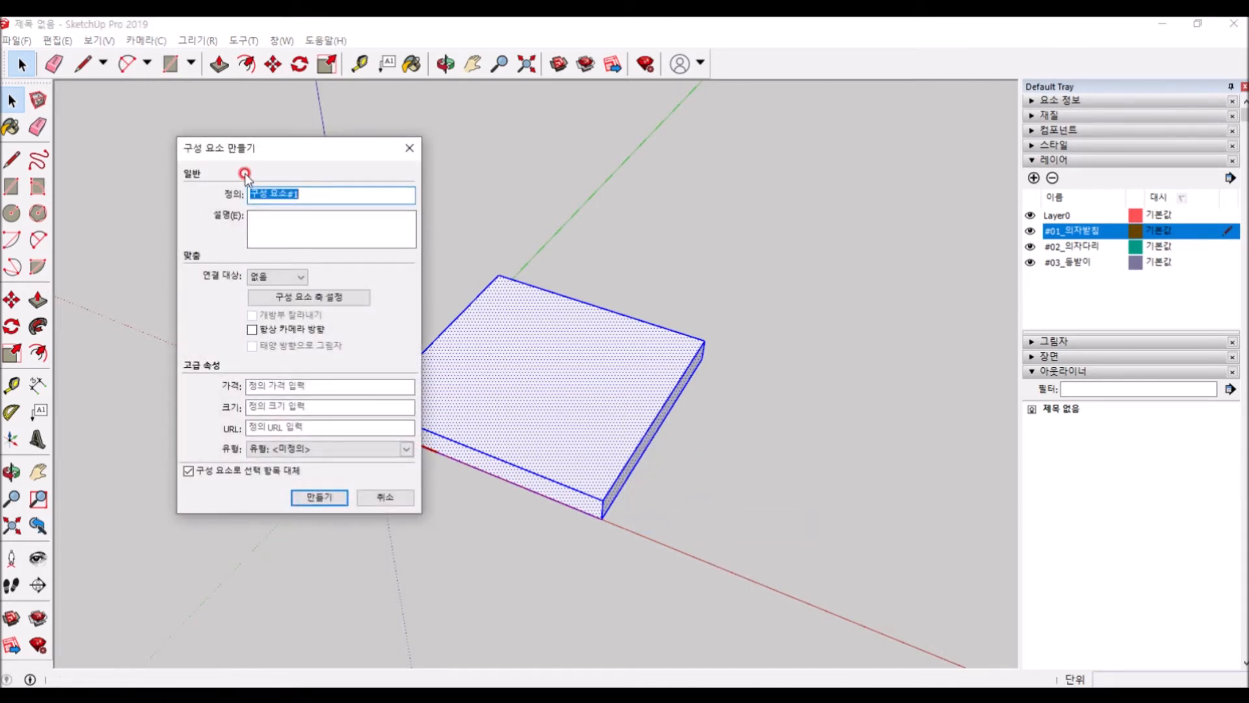
type("#01_")
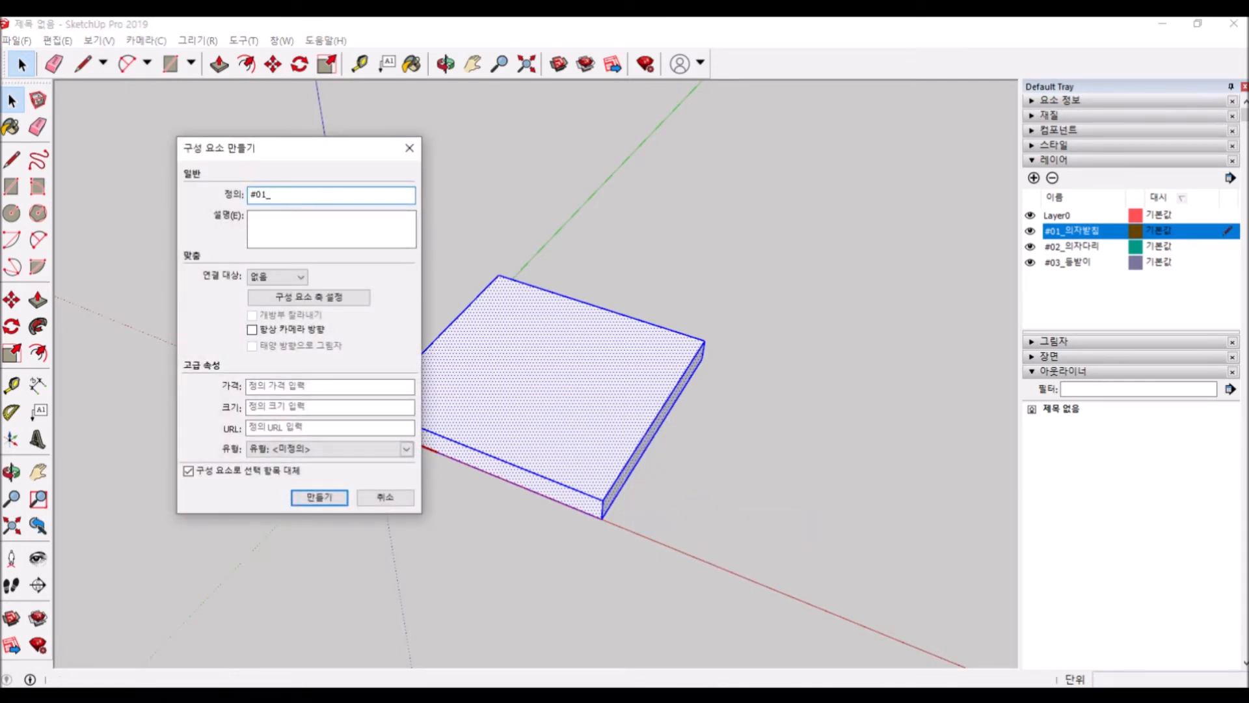
type("dm")
key("BackSpace")
key("BackSpace")
type("의자받침")
key("Return")
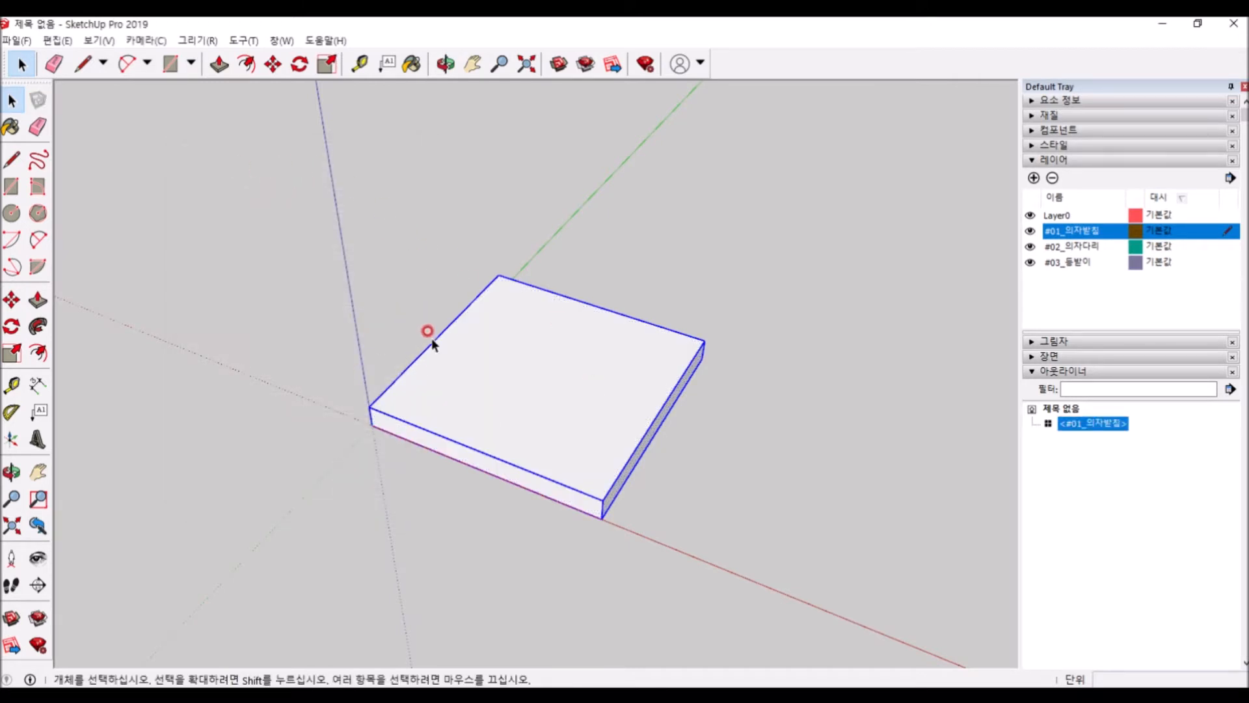
Step: Make #02_의자다리 the active layer and draw a 40 × 40 mm square on the ground beside the seat's front corner near the red axis
scroll(521, 325, "down", 1)
left_click(1227, 248)
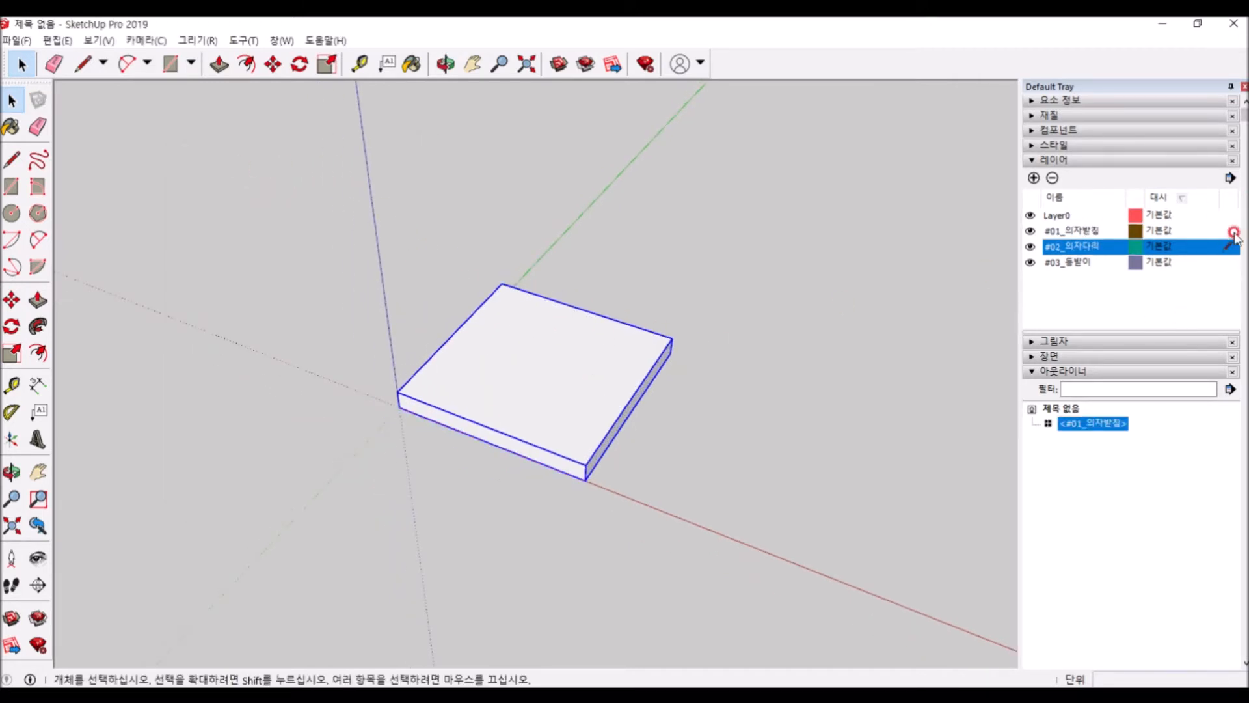
left_click(625, 491)
key("r")
left_click(627, 495)
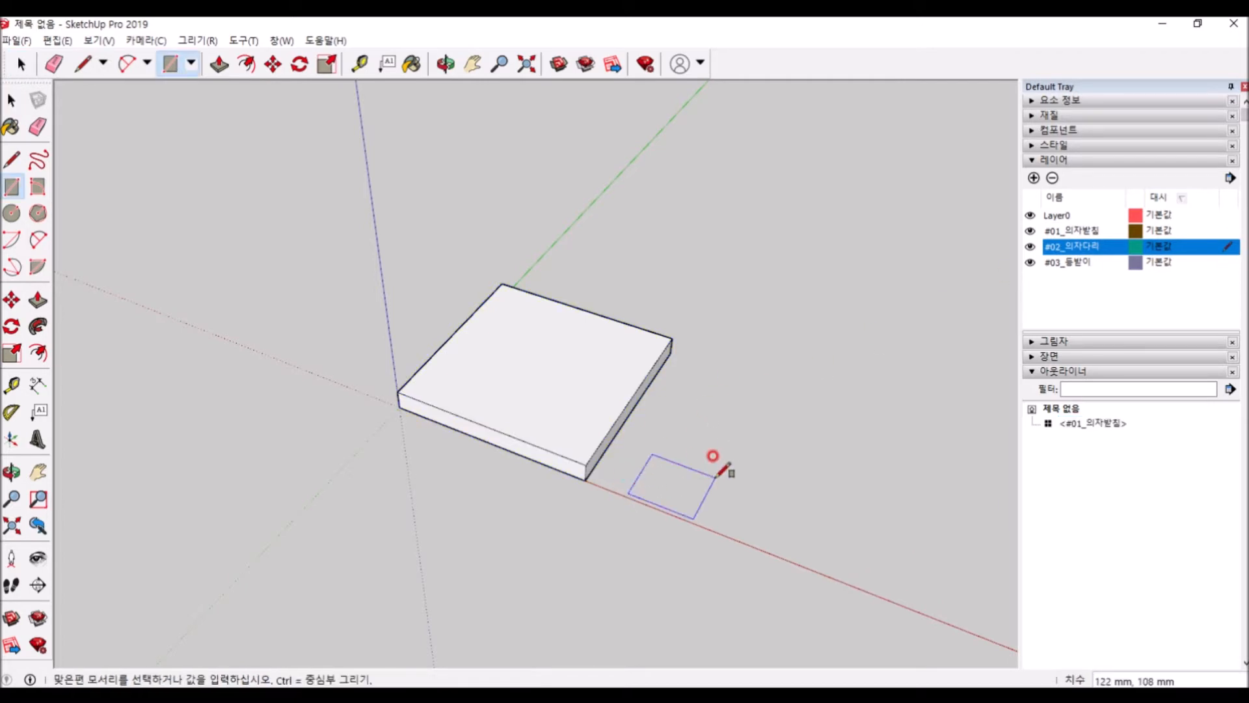
type("40")
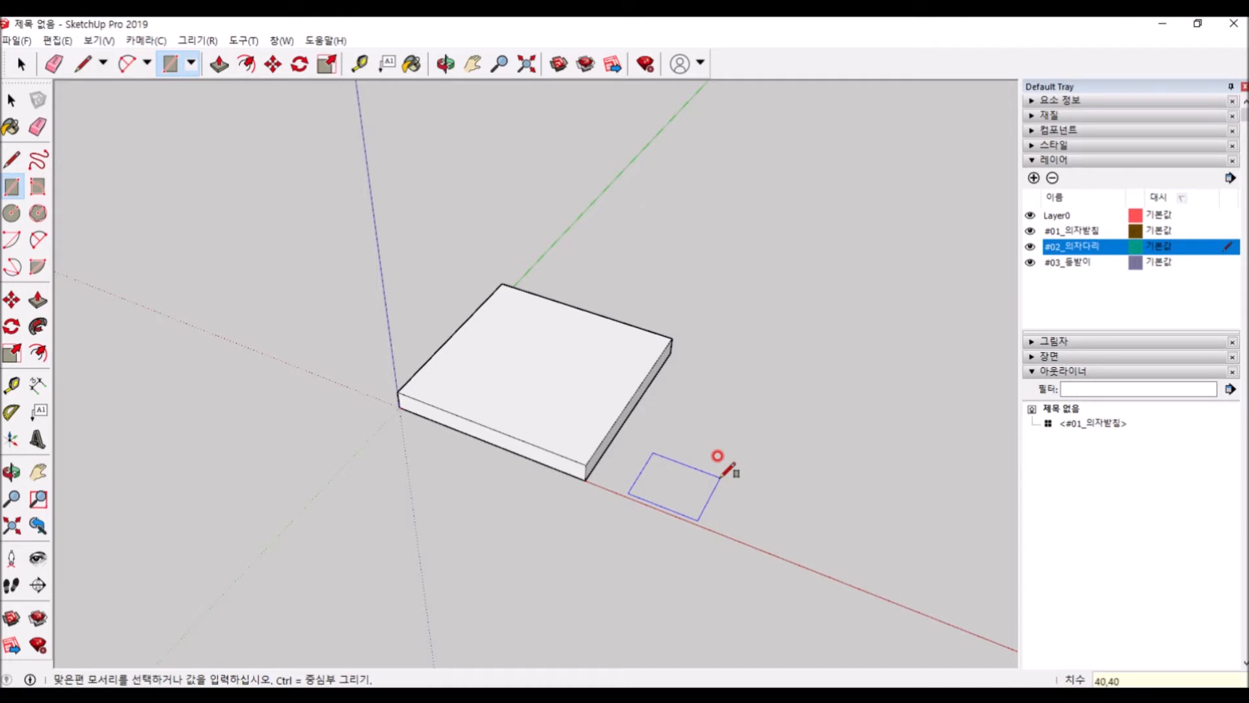
type(",40")
key("Return")
scroll(736, 475, "up", 2)
key("space")
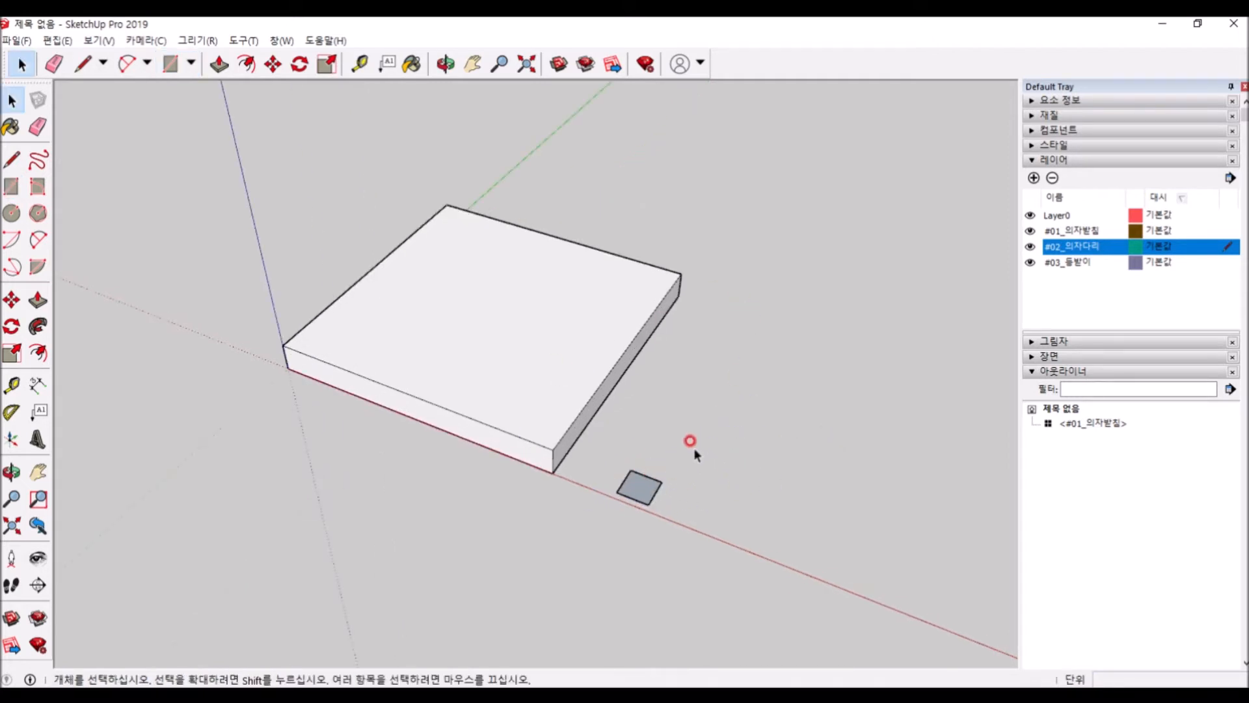
Step: Try to Push/Pull the small square upward 4000 mm
scroll(660, 484, "up", 2)
left_click(646, 487)
scroll(638, 505, "down", 2)
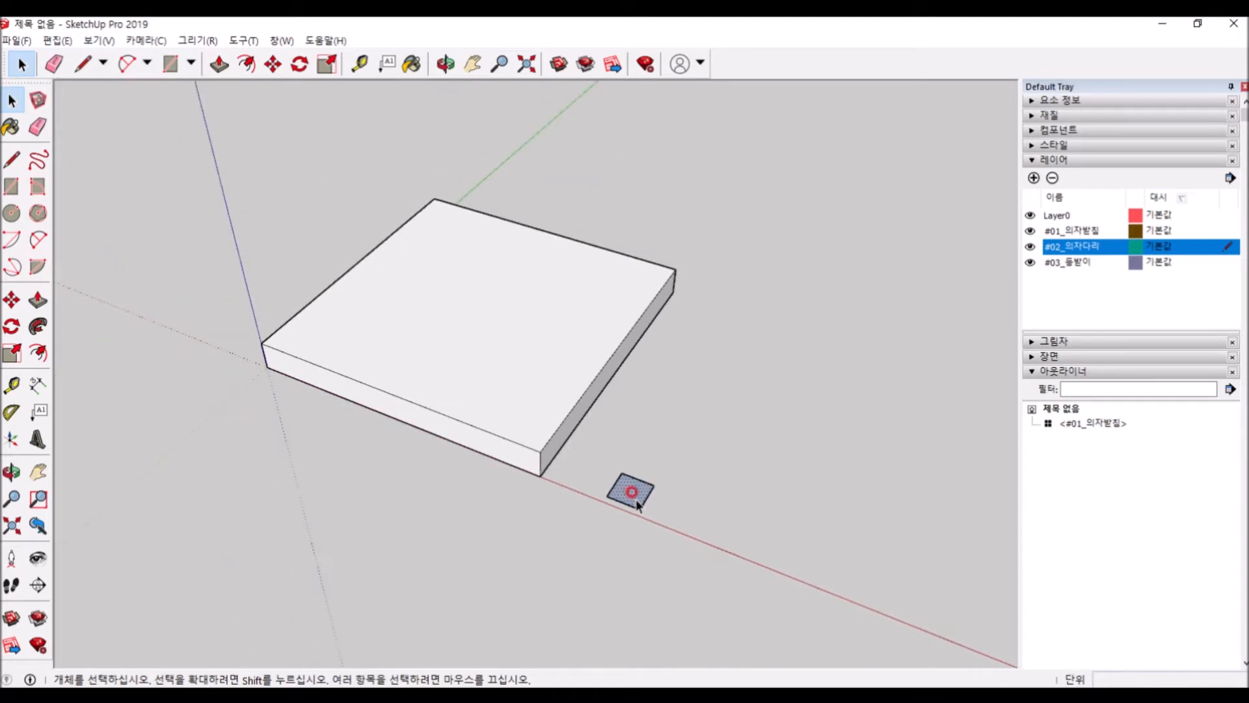
key("p")
left_click(635, 500)
type("40")
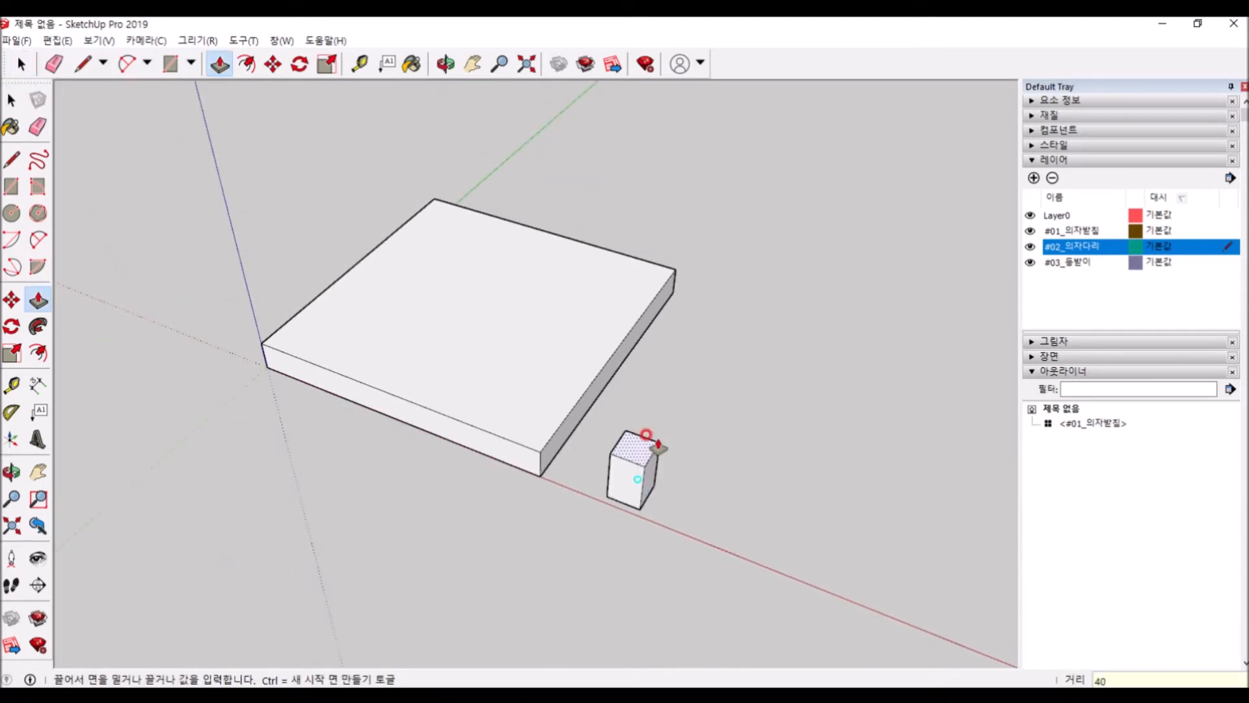
type("00")
key("Return")
key("ctrl+z")
Step: Push/Pull the small square upward into a tall chair leg
left_click(634, 489)
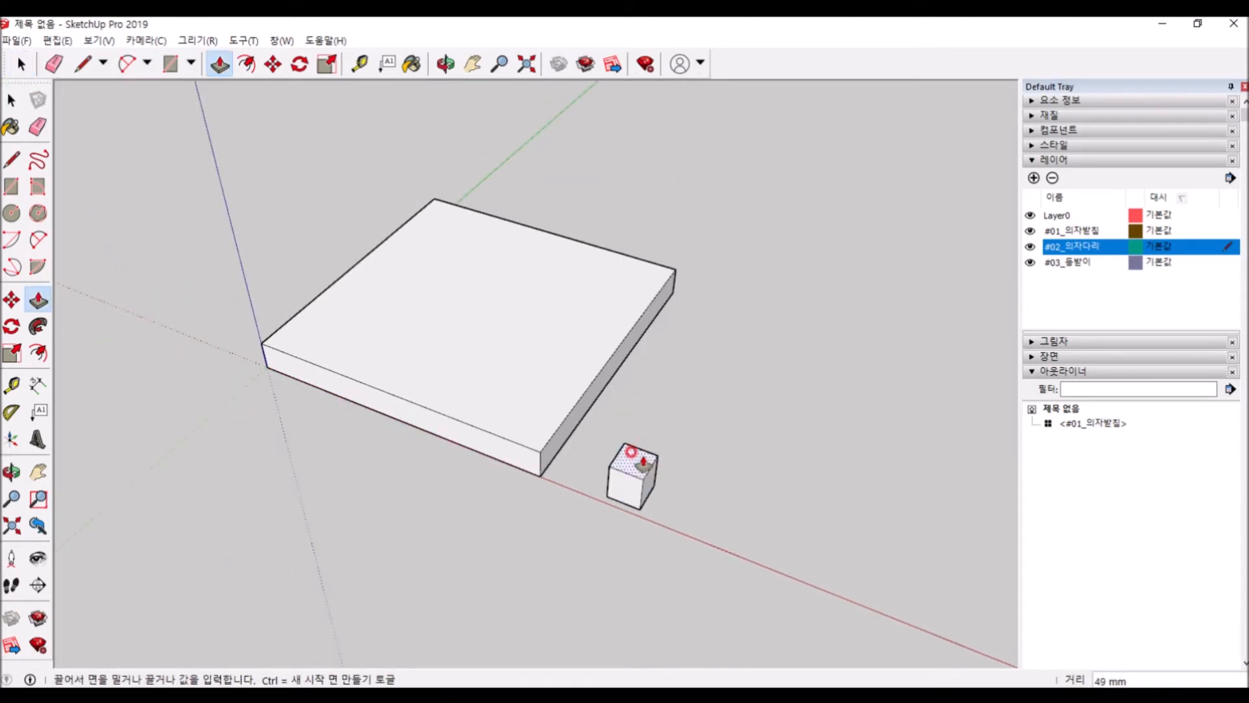
key("Return")
key("space")
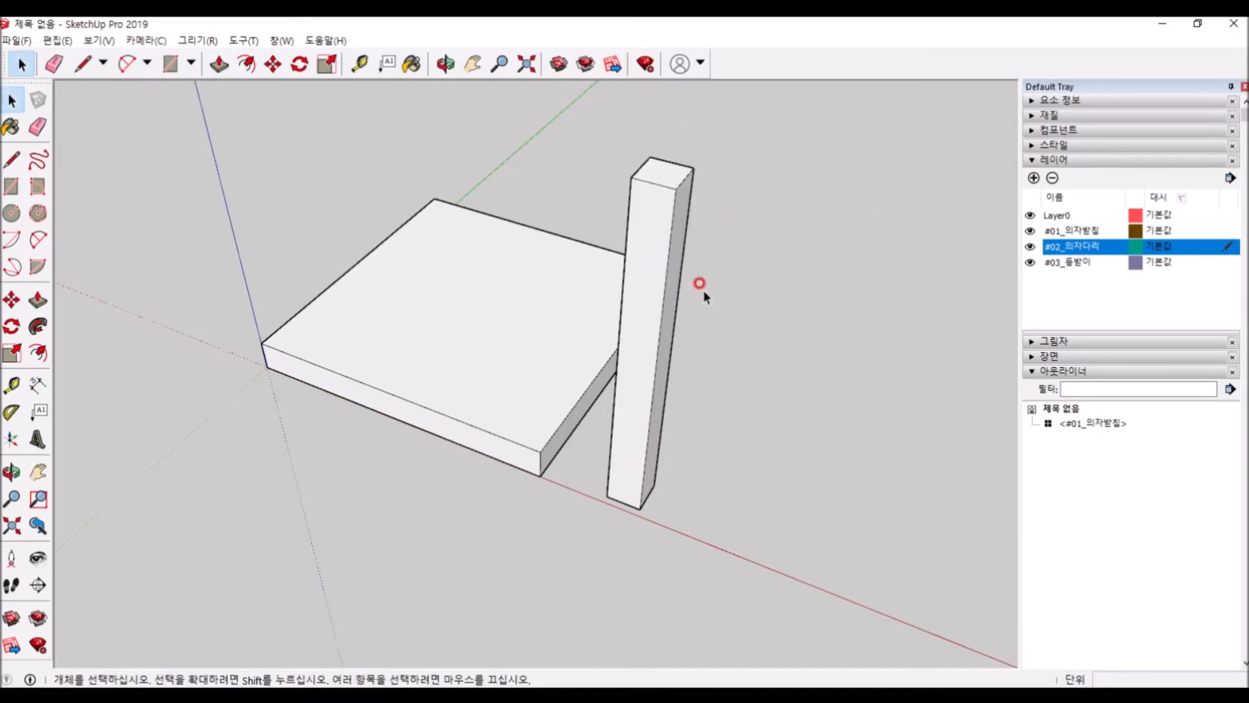
Step: Copy the whole leg along the red axis, about 100 mm from the original
triple_click(669, 320)
key("m")
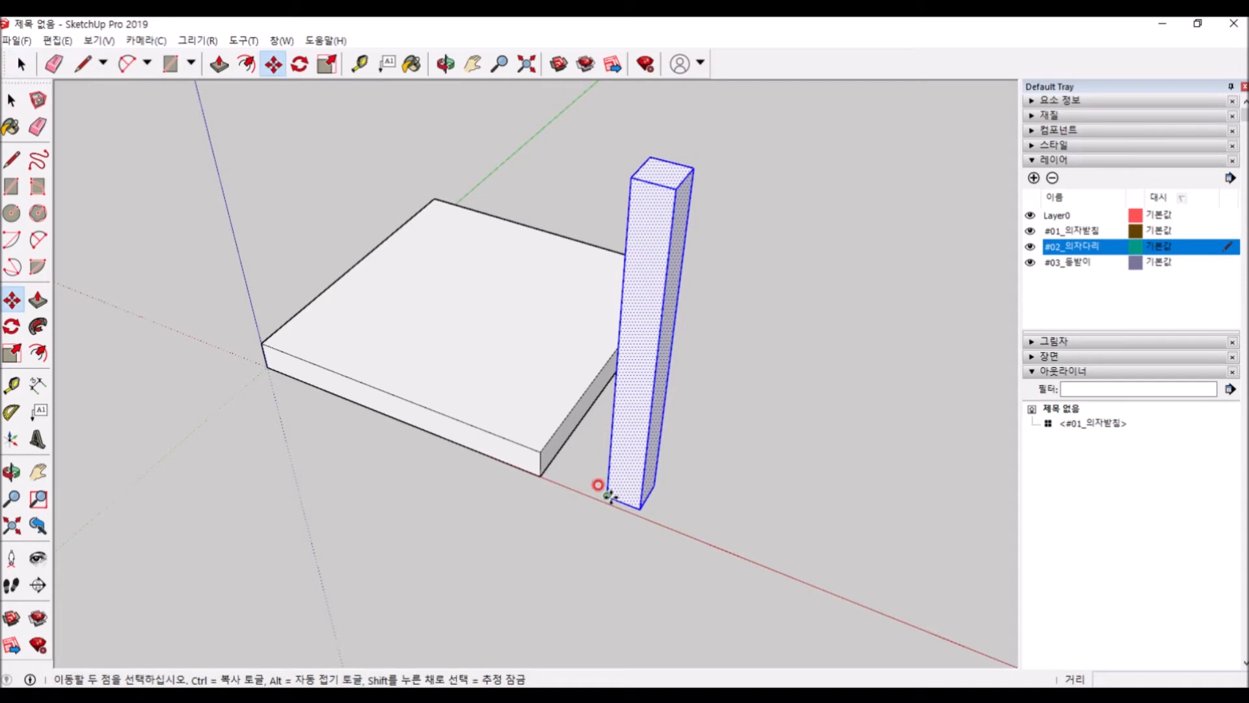
left_click(607, 496)
key("ctrl")
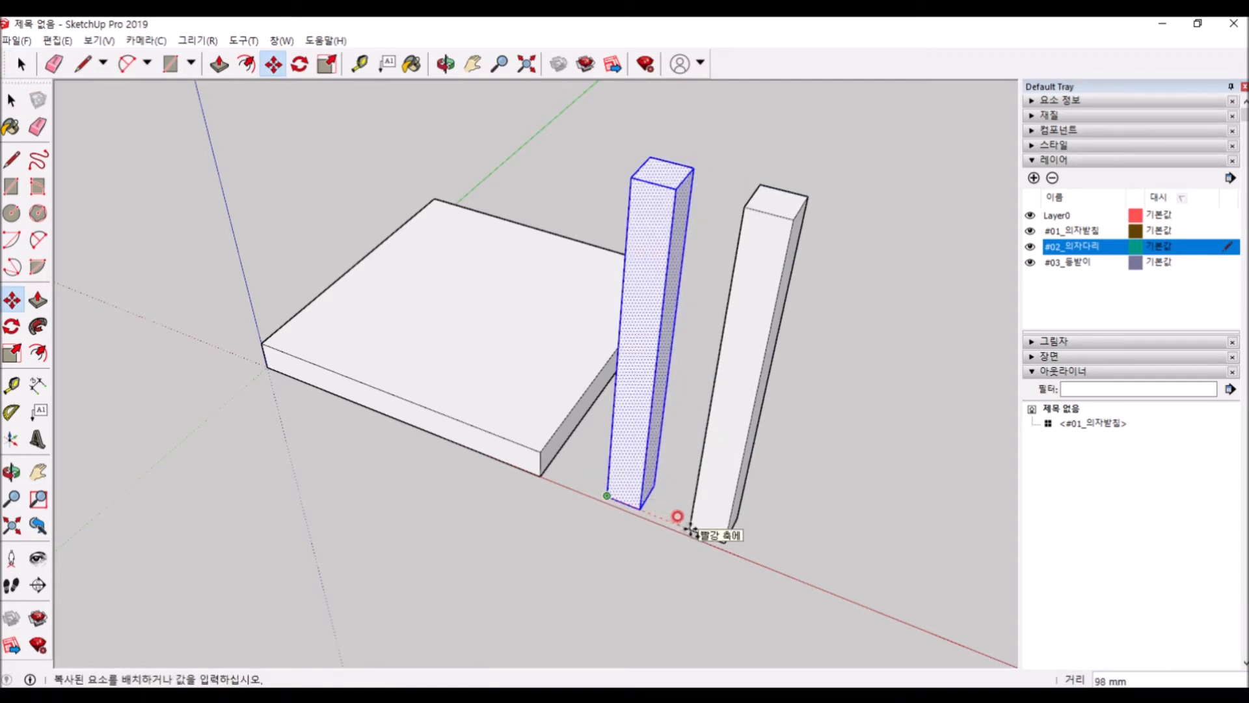
left_click(697, 531)
key("space")
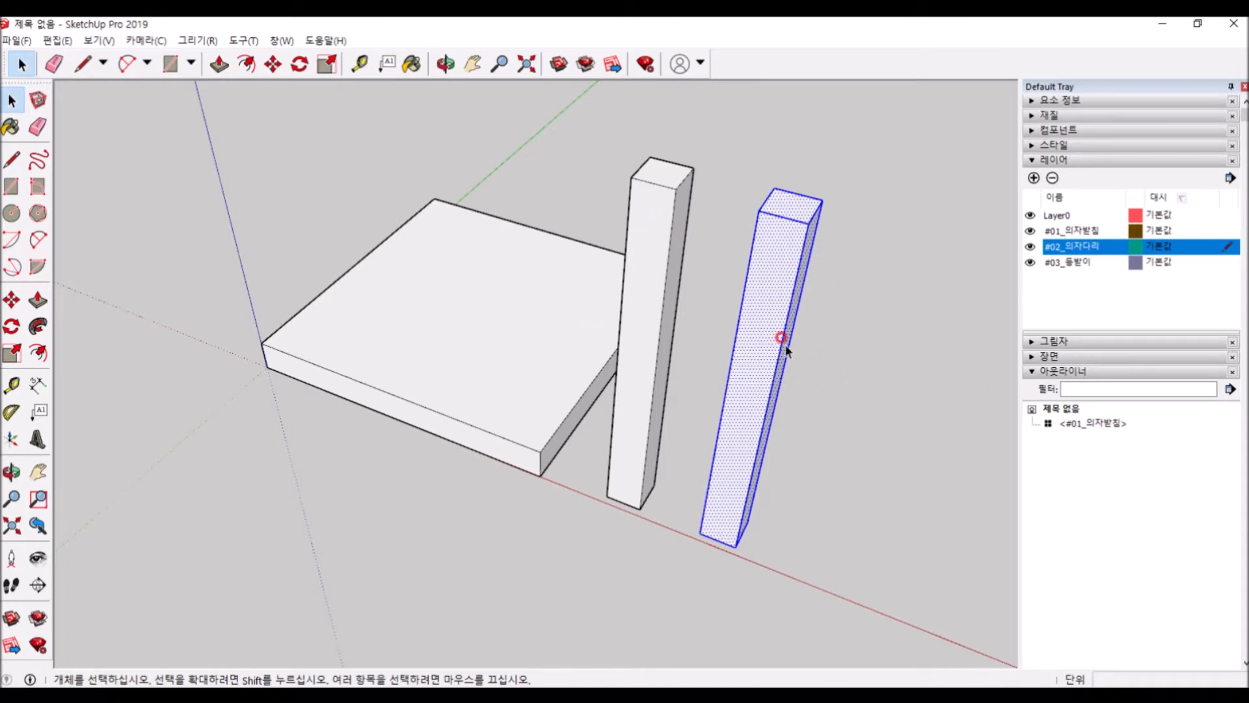
Step: Make the leg nearest the seat a component named #02-01_의자다리_앞, copying the name for reuse
left_click(647, 285)
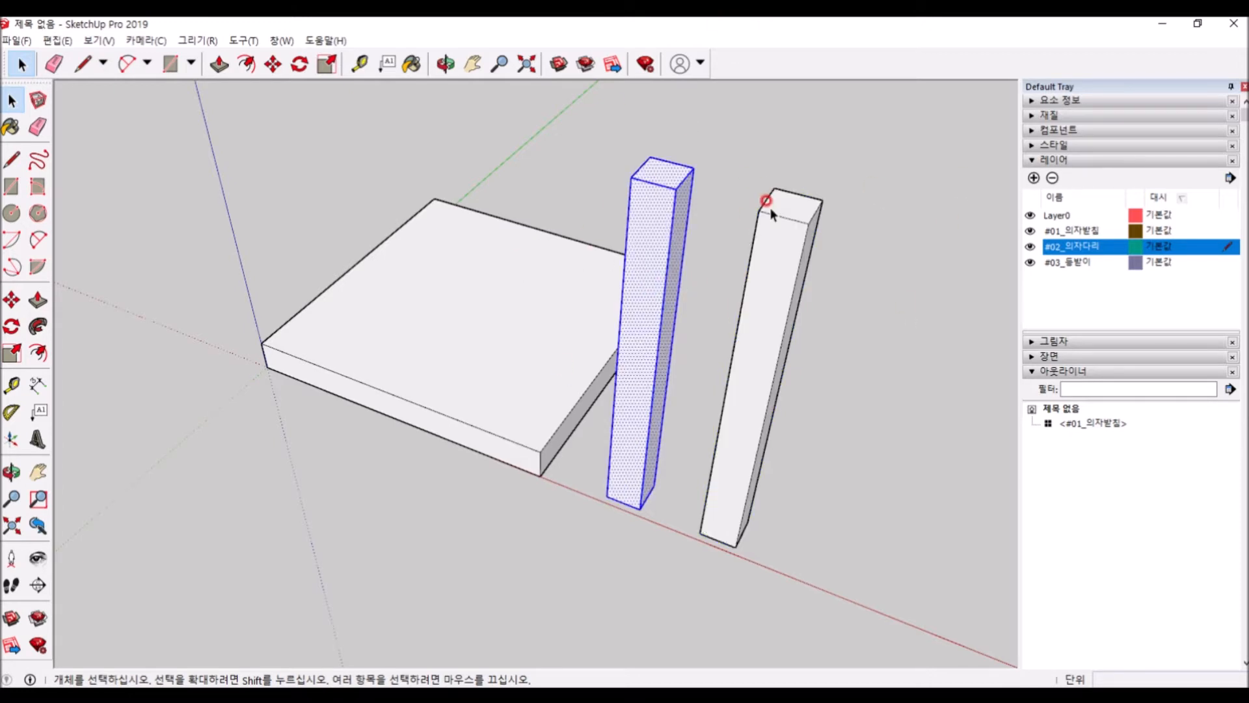
scroll(657, 229, "up", 1)
right_click(657, 229)
left_click(742, 347)
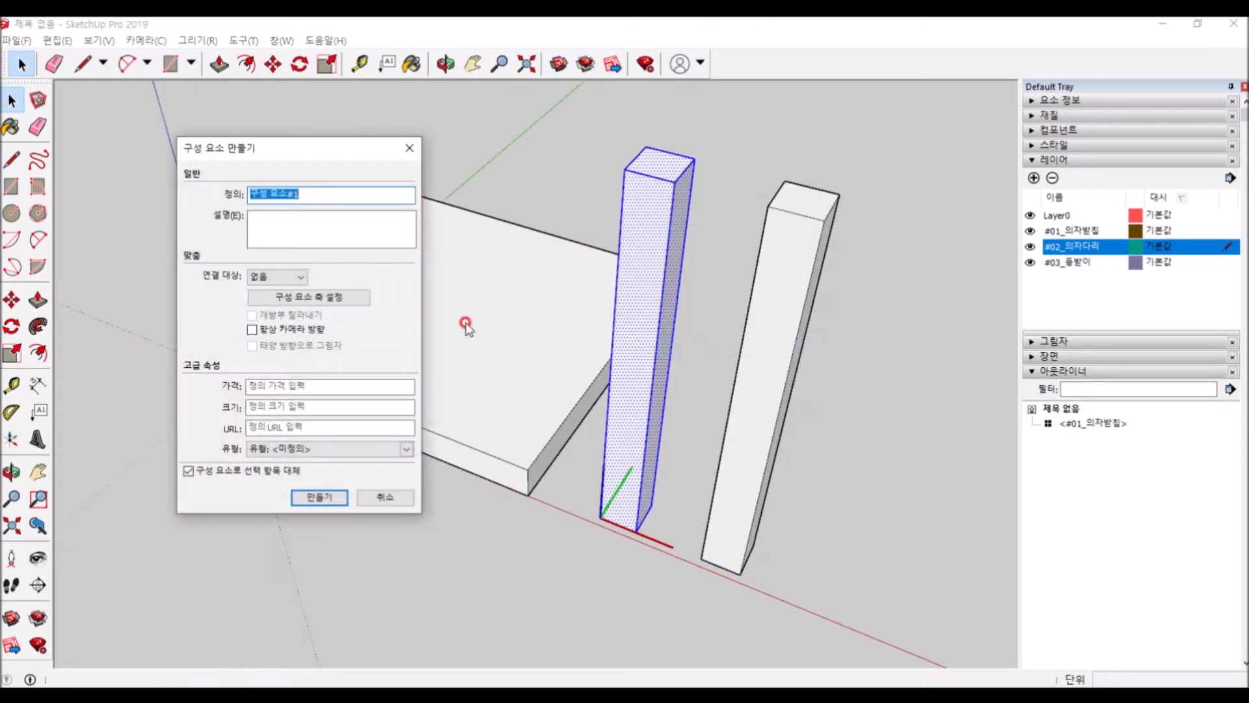
type("#")
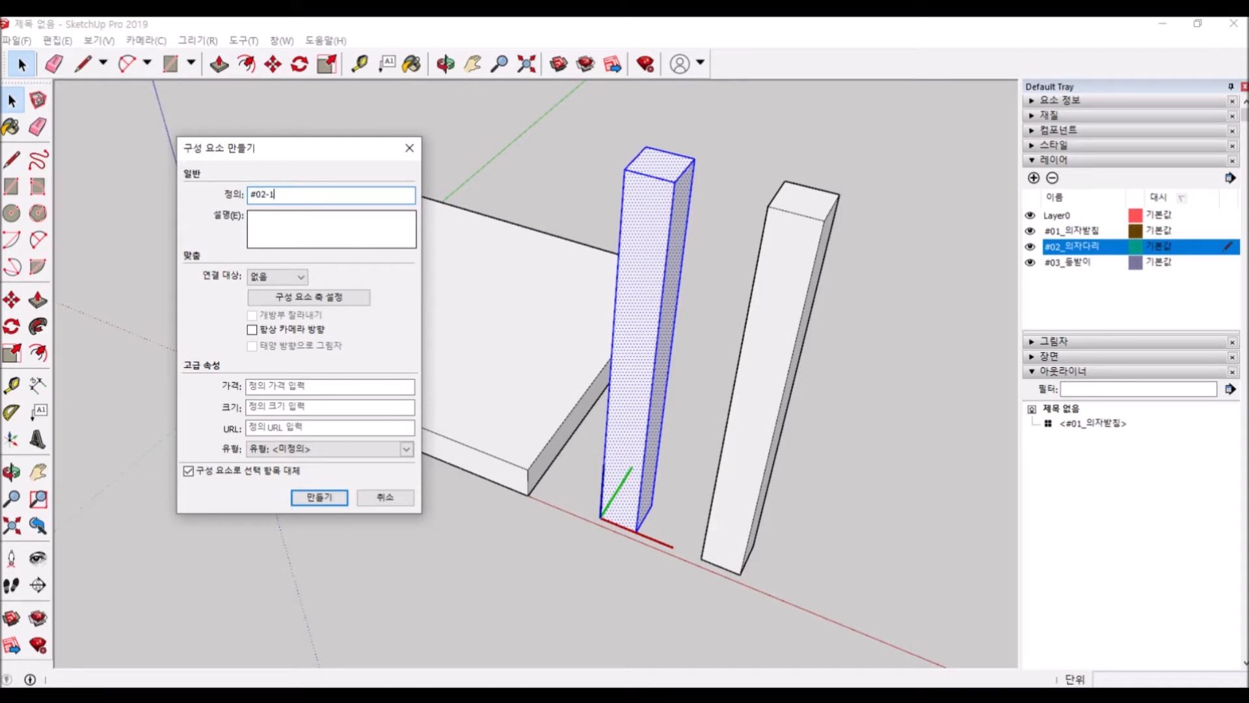
type("02-01_dmlwkek")
type("의자다리_앞")
key("ctrl+a")
key("ctrl+c")
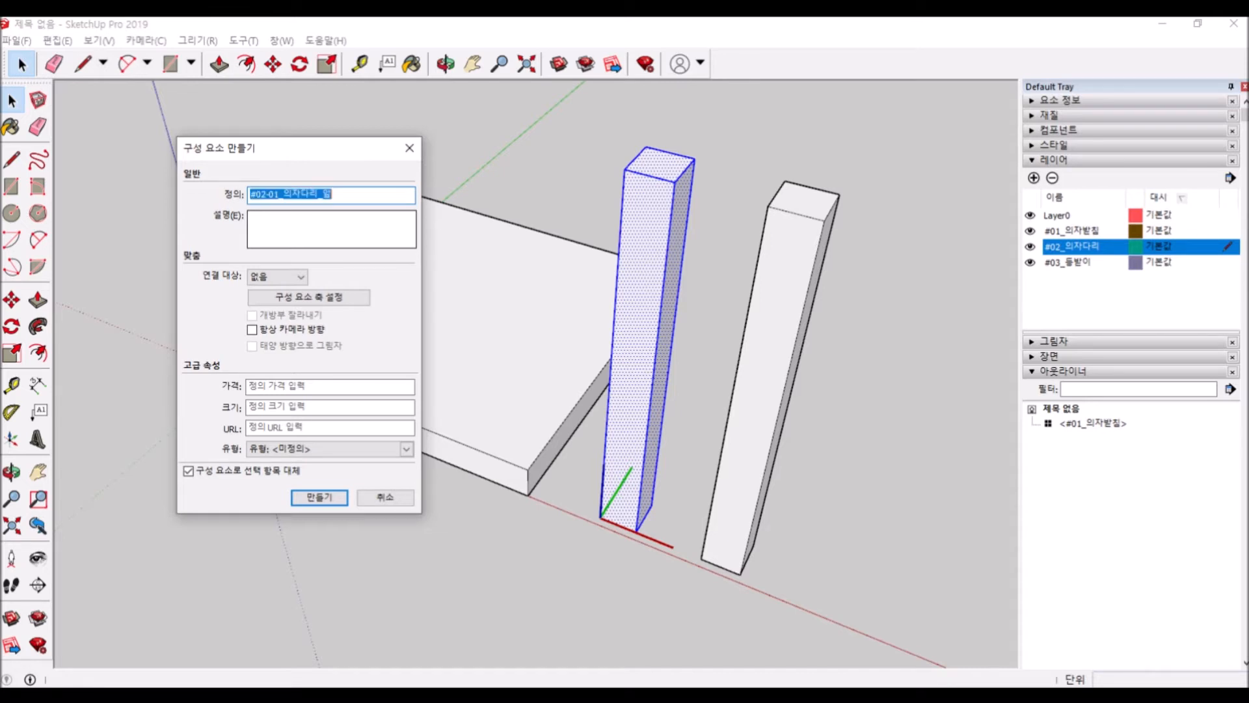
left_click(359, 195)
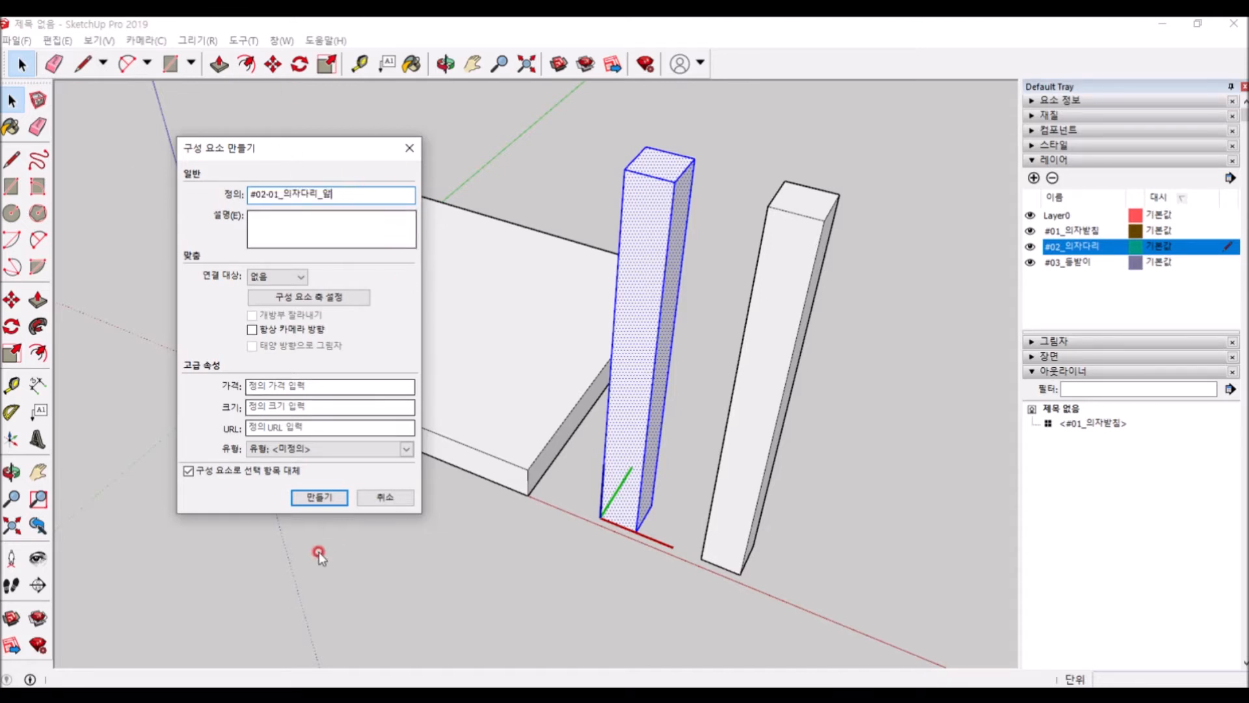
left_click(319, 497)
Step: Make the outer copied leg a component named #02-02_의자다리_뒤, adapting the copied name
scroll(321, 328, "down", 1)
middle_click_drag(321, 328, 553, 443)
triple_click(720, 482)
right_click(722, 489)
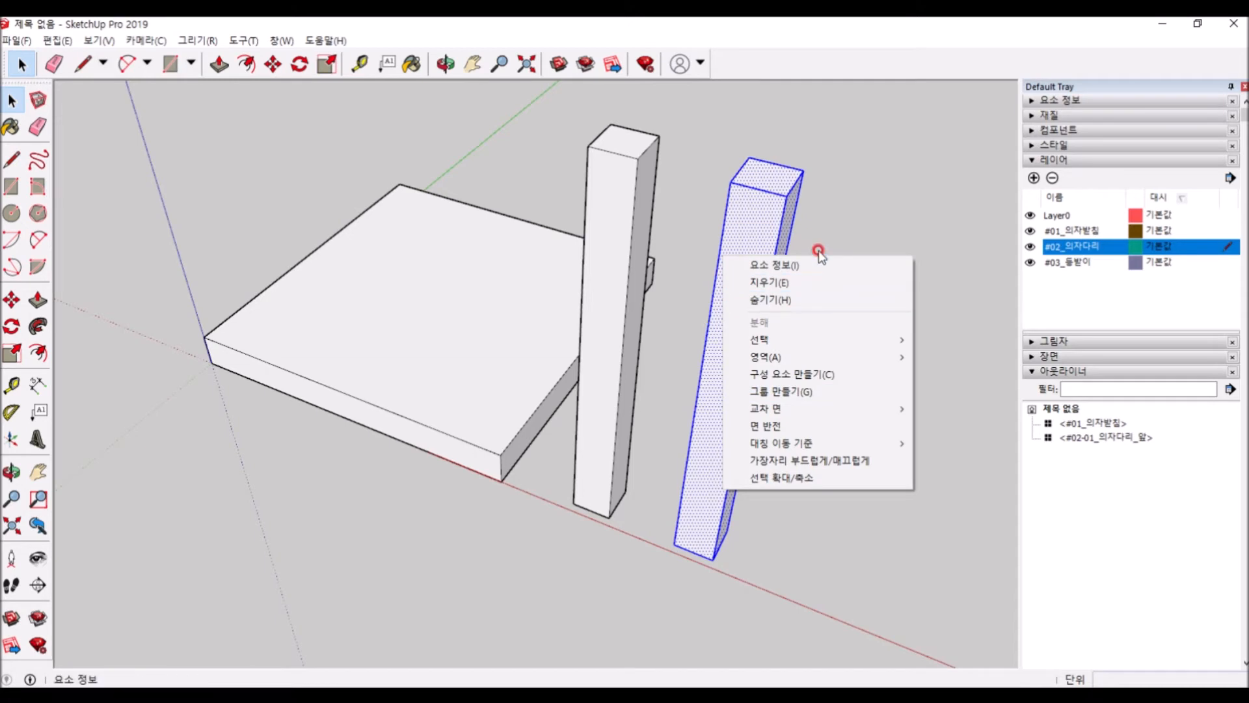
left_click(814, 374)
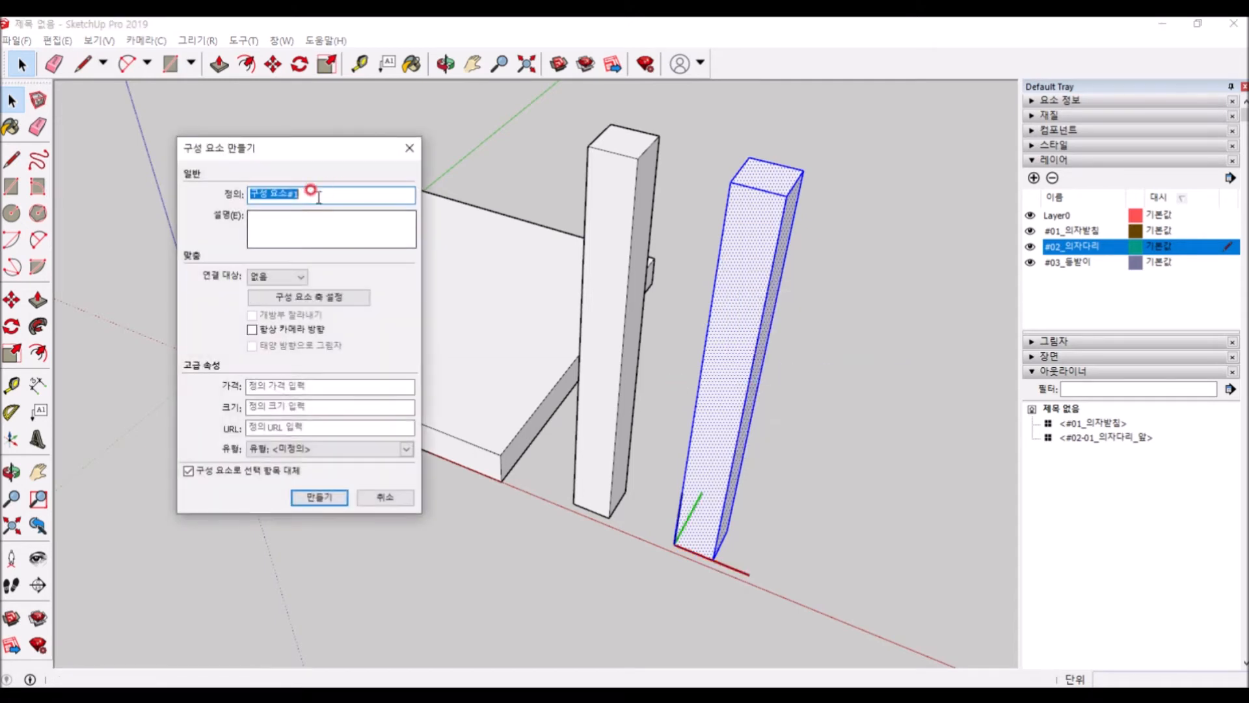
key("ctrl+v")
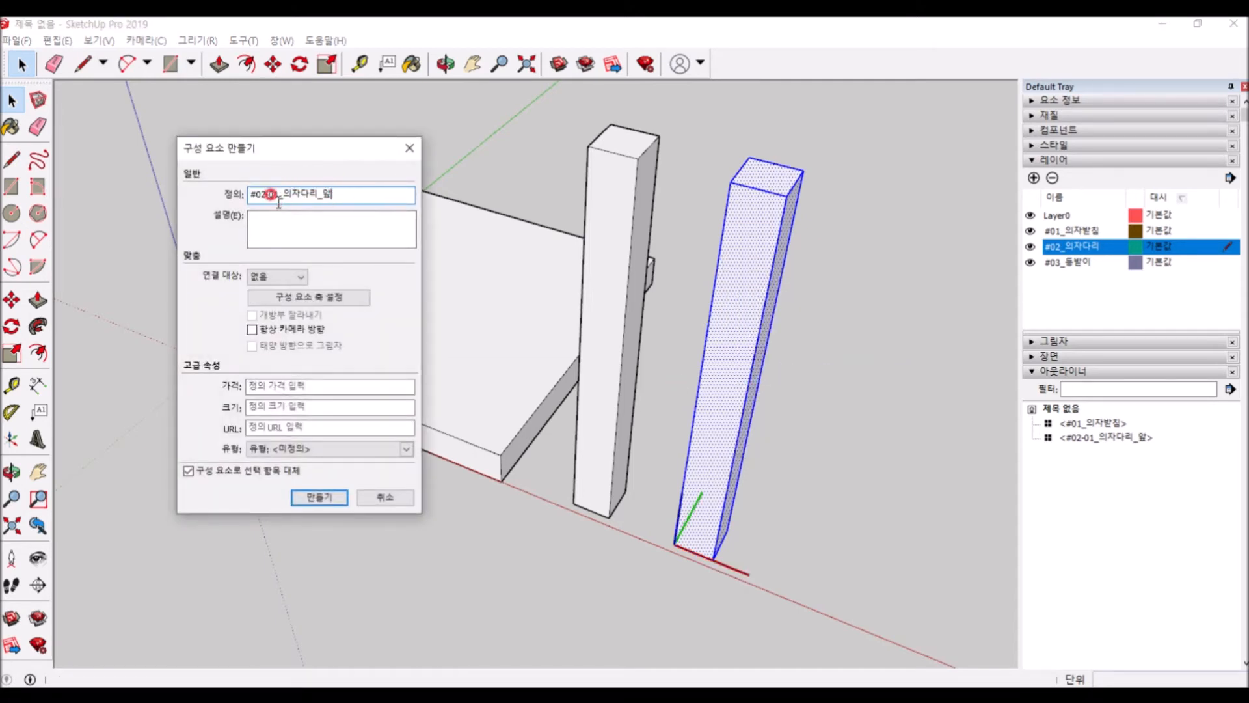
left_click_drag(278, 194, 346, 197)
type("2")
type("ㄷ")
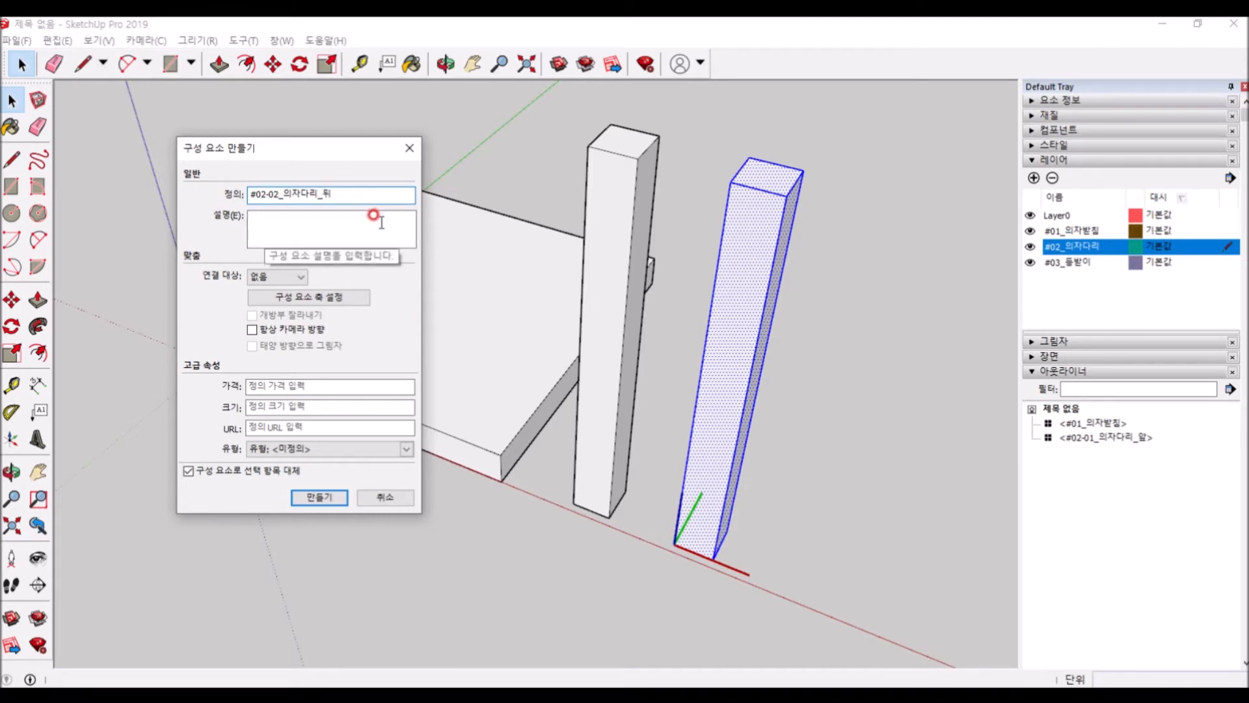
left_click(320, 497)
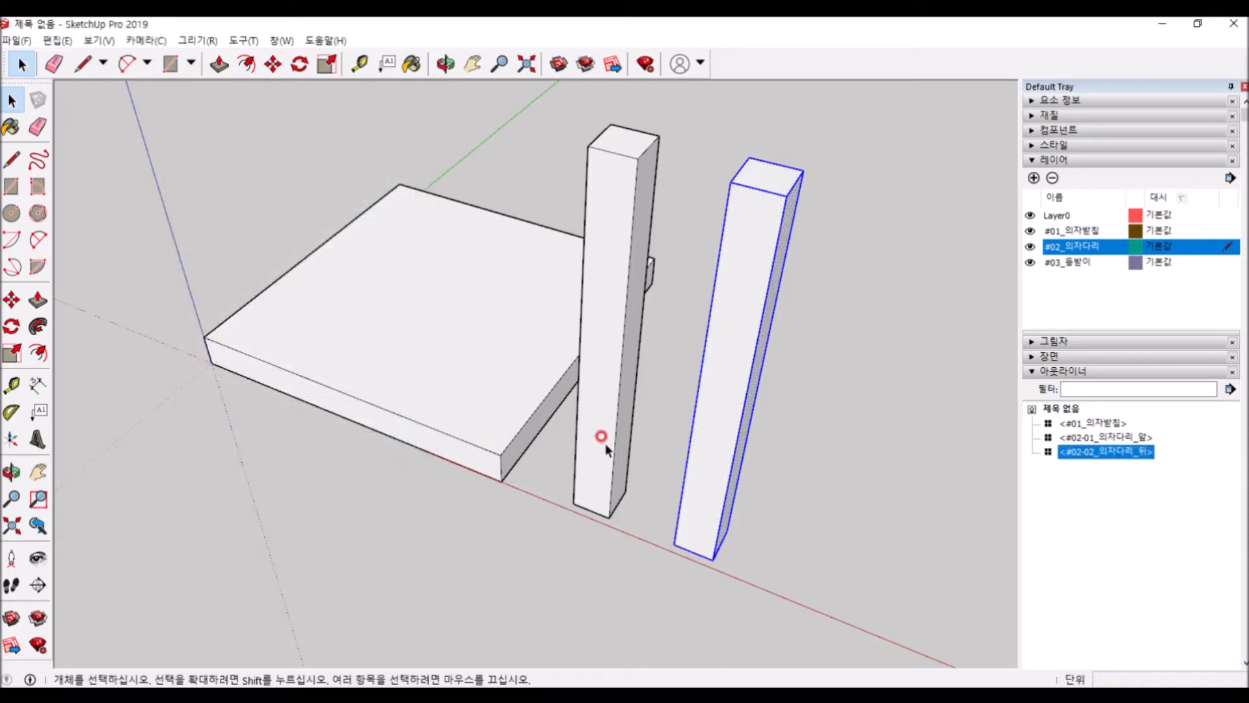
Step: Select the seat and each leg in turn to check their component names in the outliner, and clear the selection
left_click(532, 428)
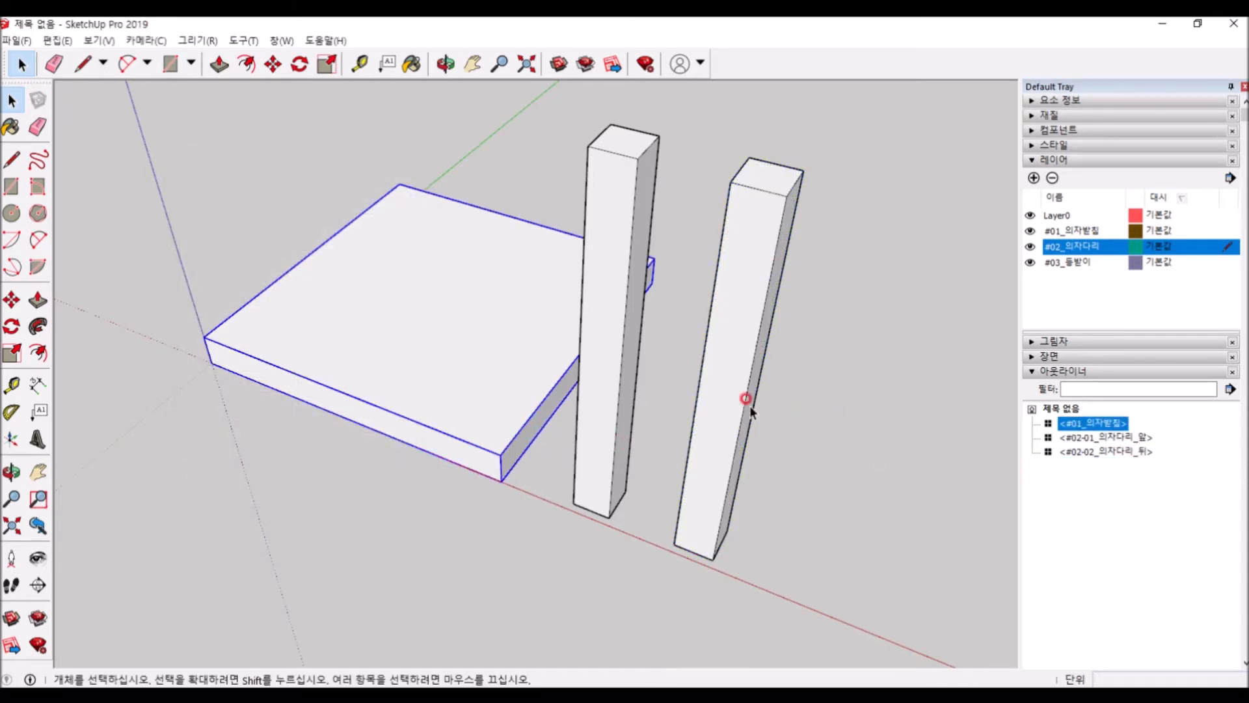
left_click(612, 410)
left_click(732, 469)
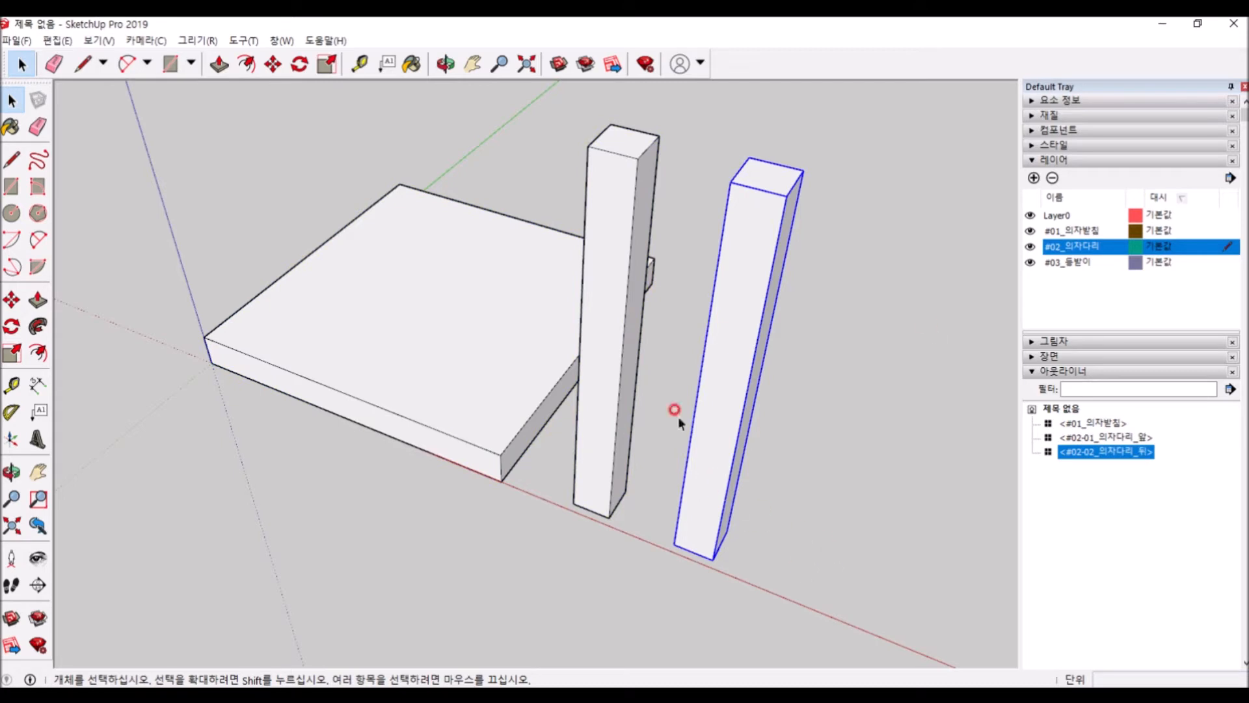
left_click(603, 432)
left_click(537, 423)
left_click(603, 421)
left_click(726, 436)
left_click(605, 426)
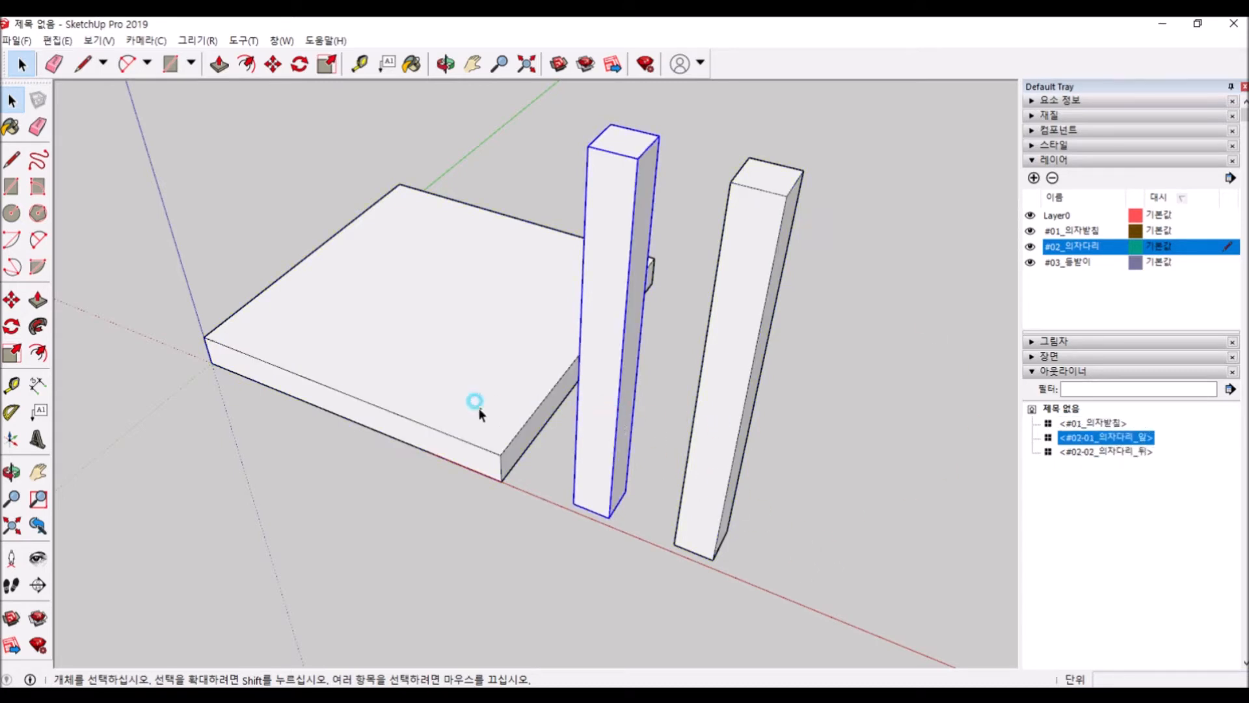
left_click(478, 407)
left_click(777, 446)
Step: Open the front leg component #02-01_의자다리_앞 for editing
middle_click_drag(673, 378, 622, 187)
scroll(619, 184, "up", 2)
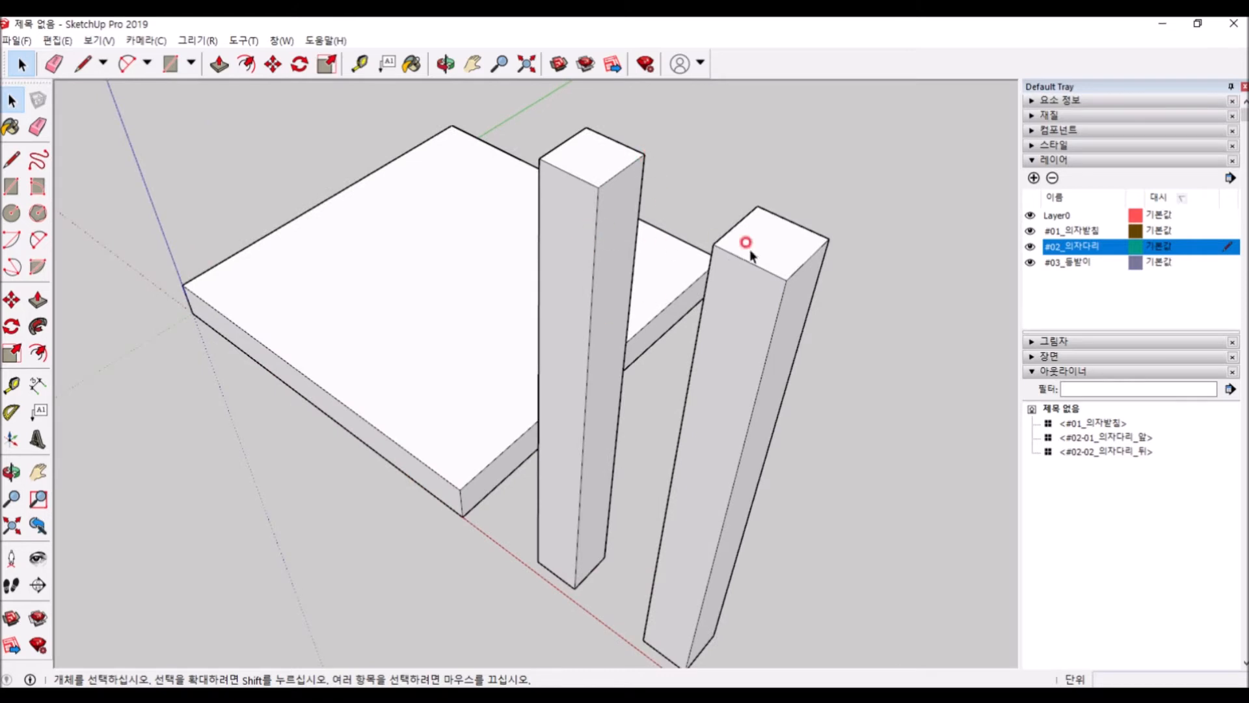
left_click(588, 188)
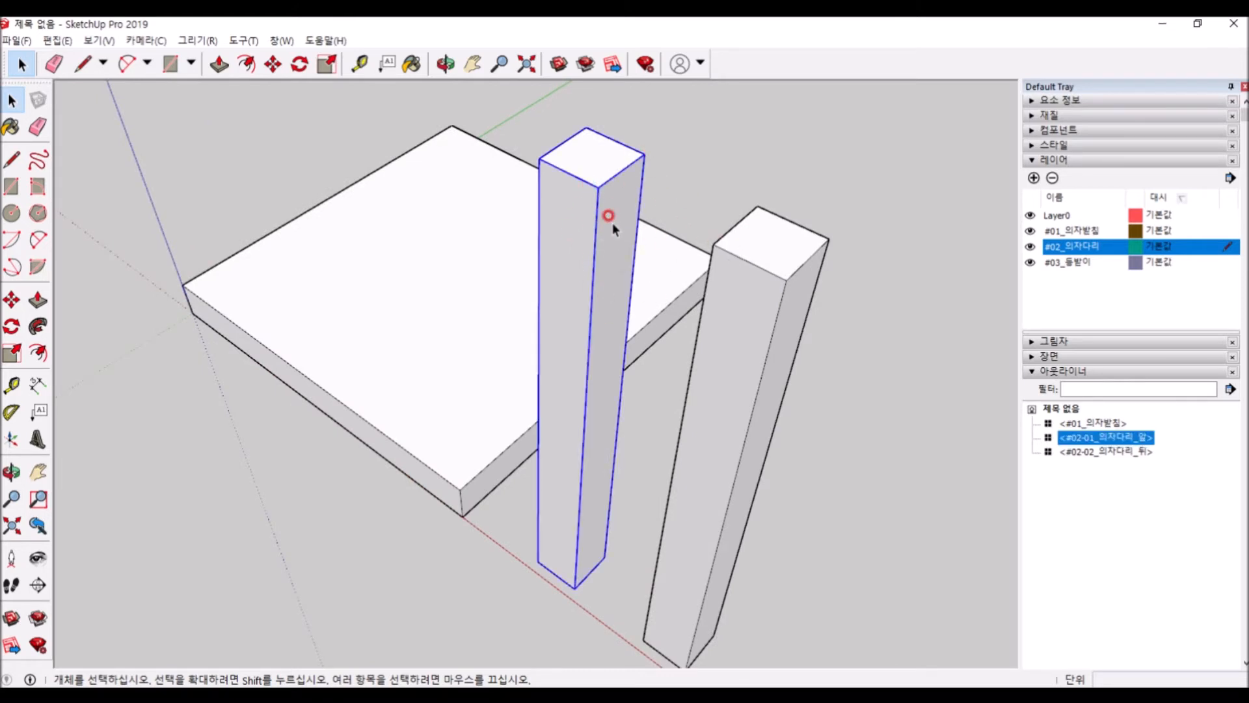
double_click(614, 247)
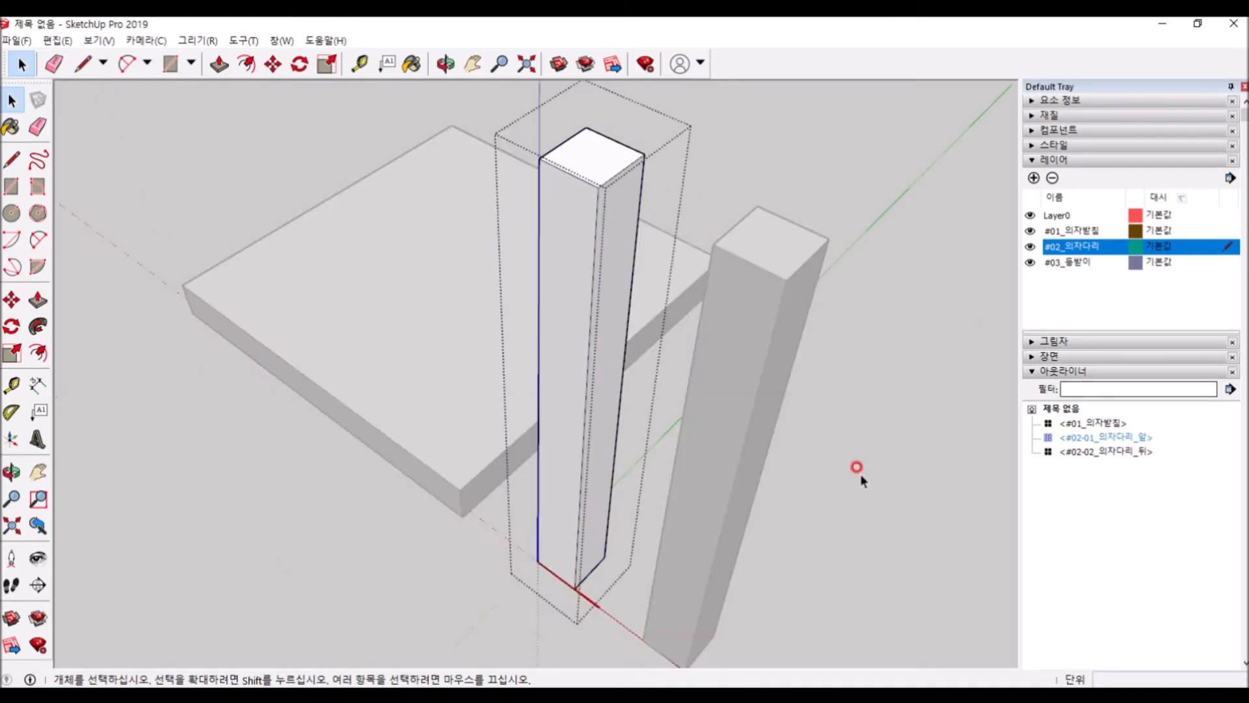
middle_click_drag(697, 345, 498, 299)
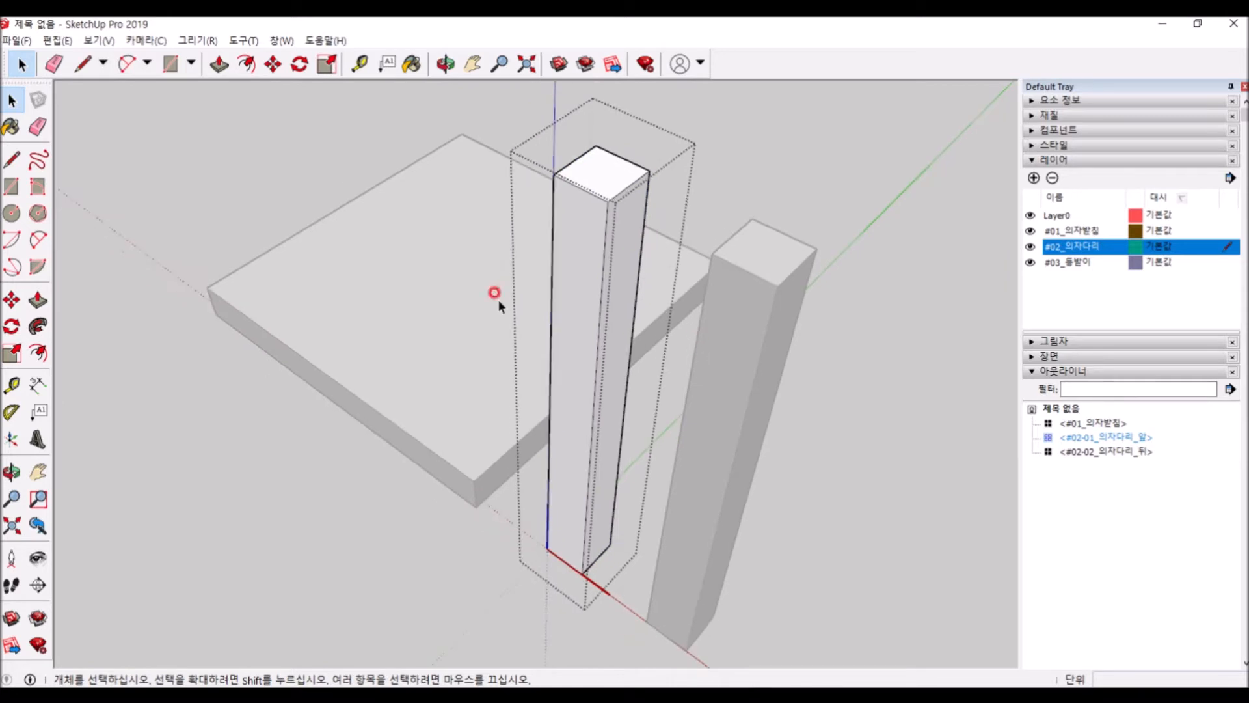
Step: Exit the front leg component and reopen it for editing
left_click(99, 40)
left_click(165, 29)
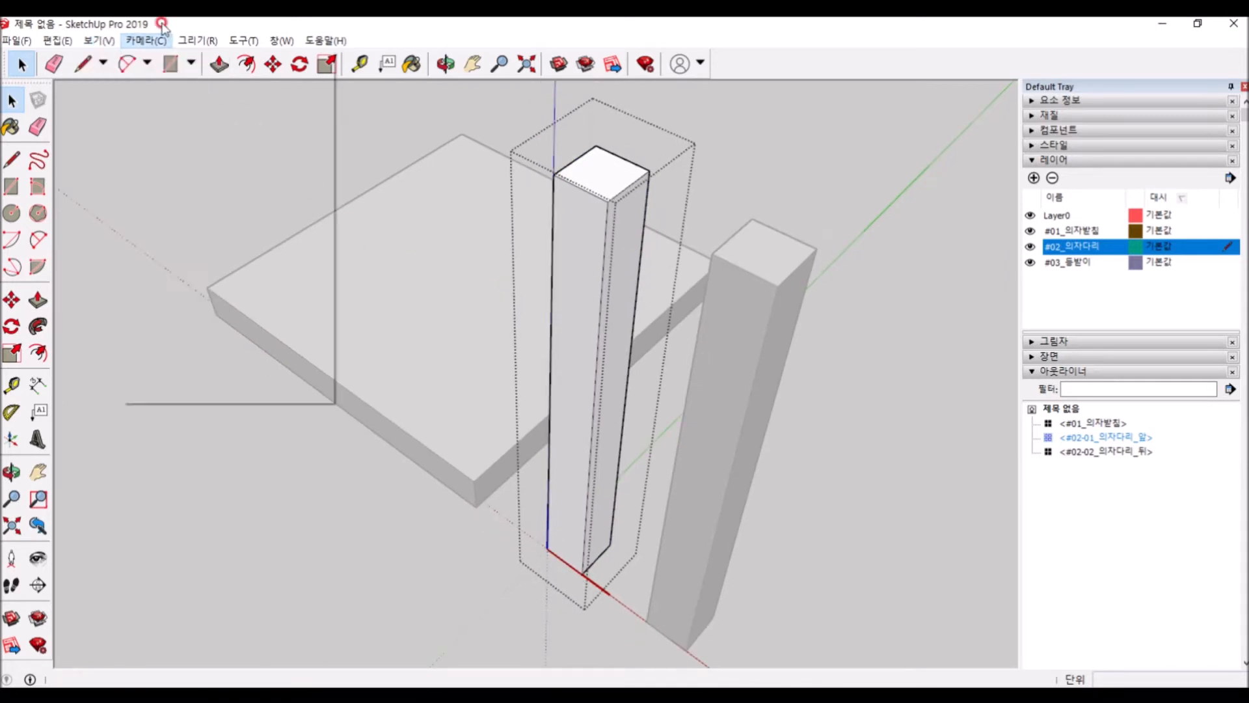
left_click(688, 335)
double_click(597, 293)
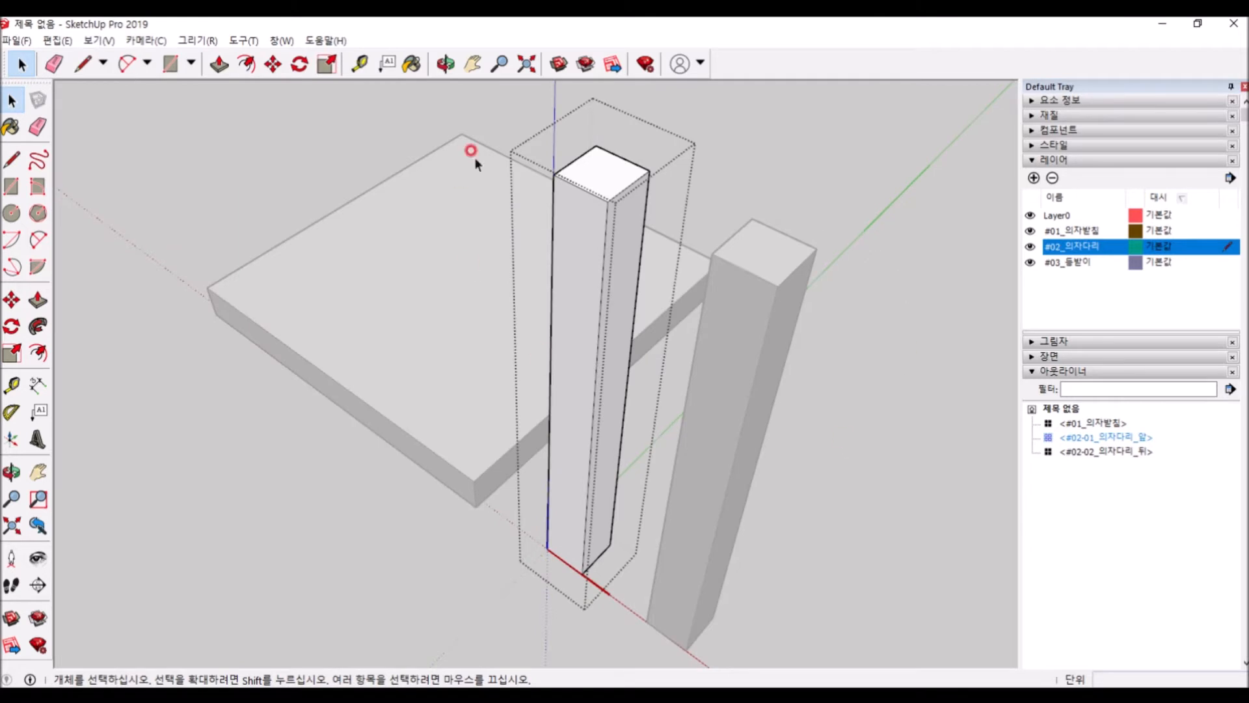
left_click(773, 367)
double_click(605, 384)
middle_click_drag(560, 352, 485, 362)
Step: Hide the rest of the model while the front leg component is open for editing
left_click(91, 41)
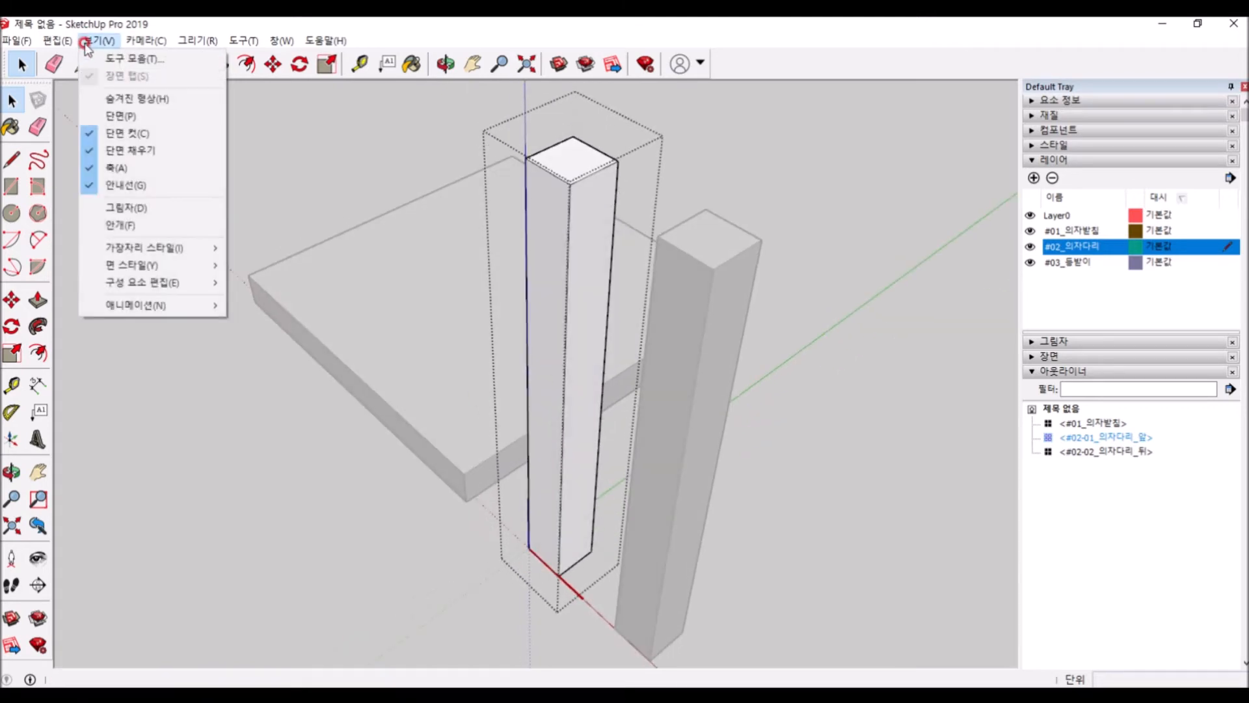
mouse_move(154, 286)
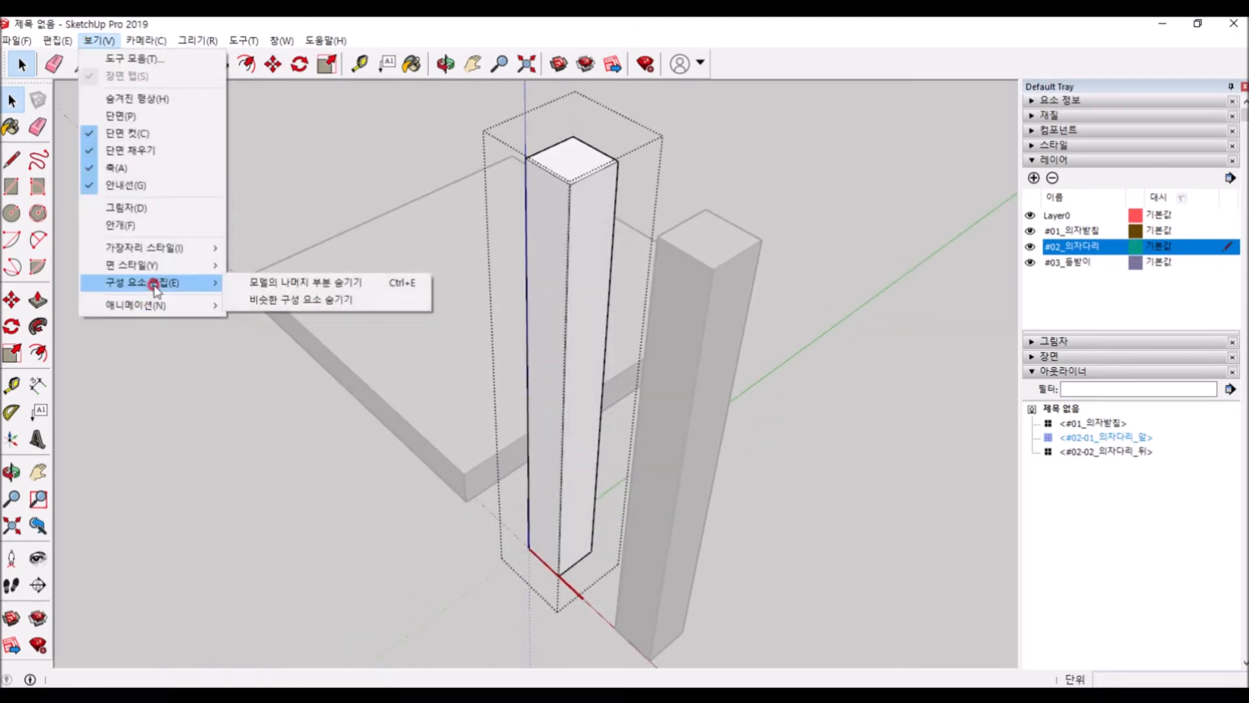
left_click(326, 286)
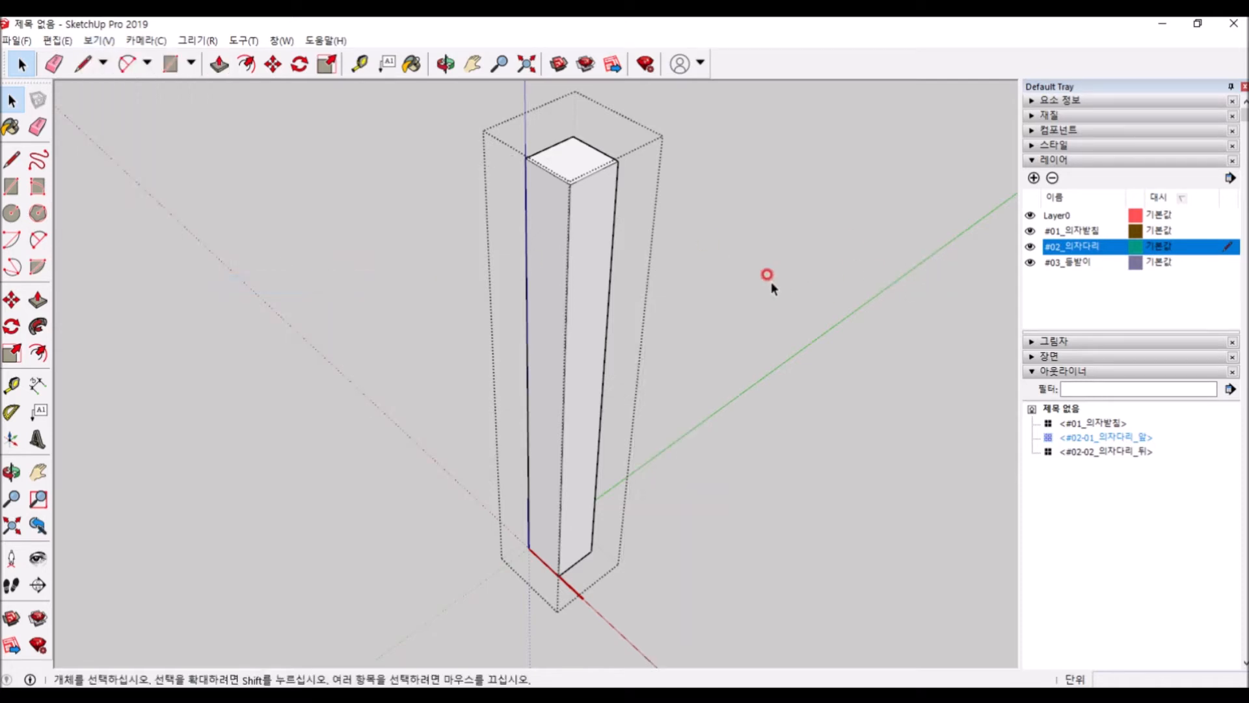
Step: Toggle the visibility of the rest of the model repeatedly while editing the front leg component
key("ctrl+e")
key("ctrl+e")
key("ctrl+e")
key("ctrl+e")
key("ctrl+e")
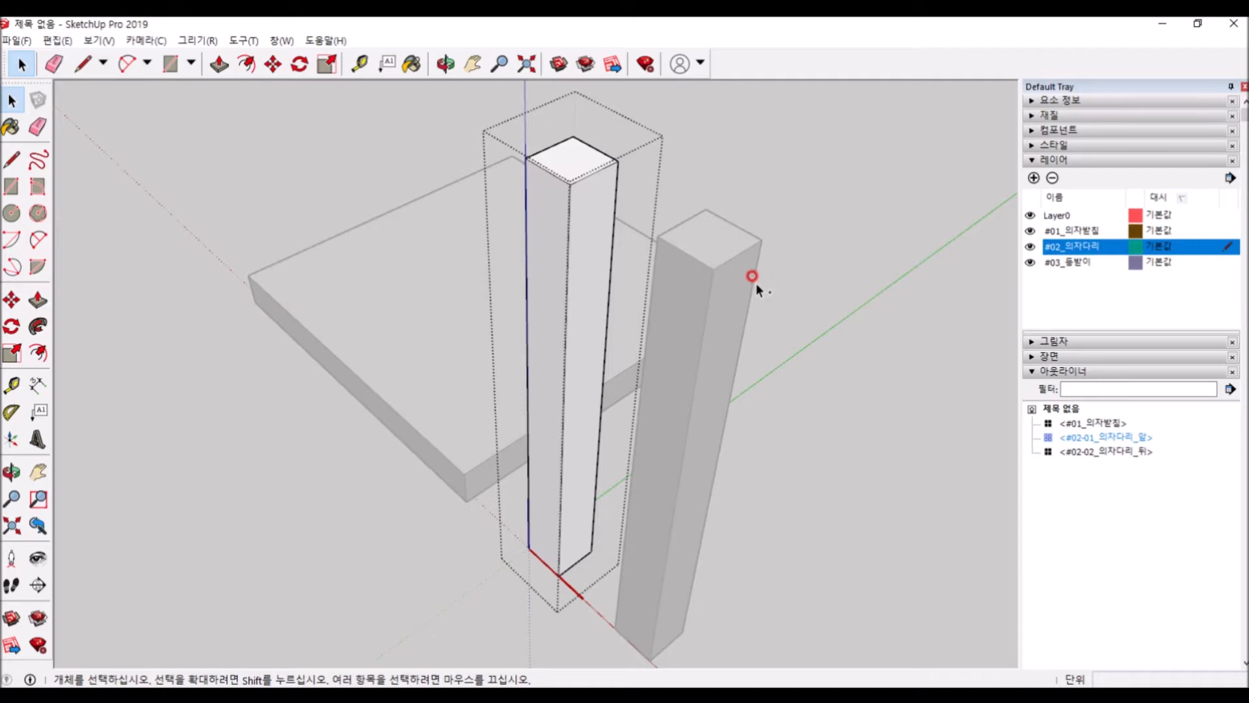
middle_click_drag(512, 345, 565, 345)
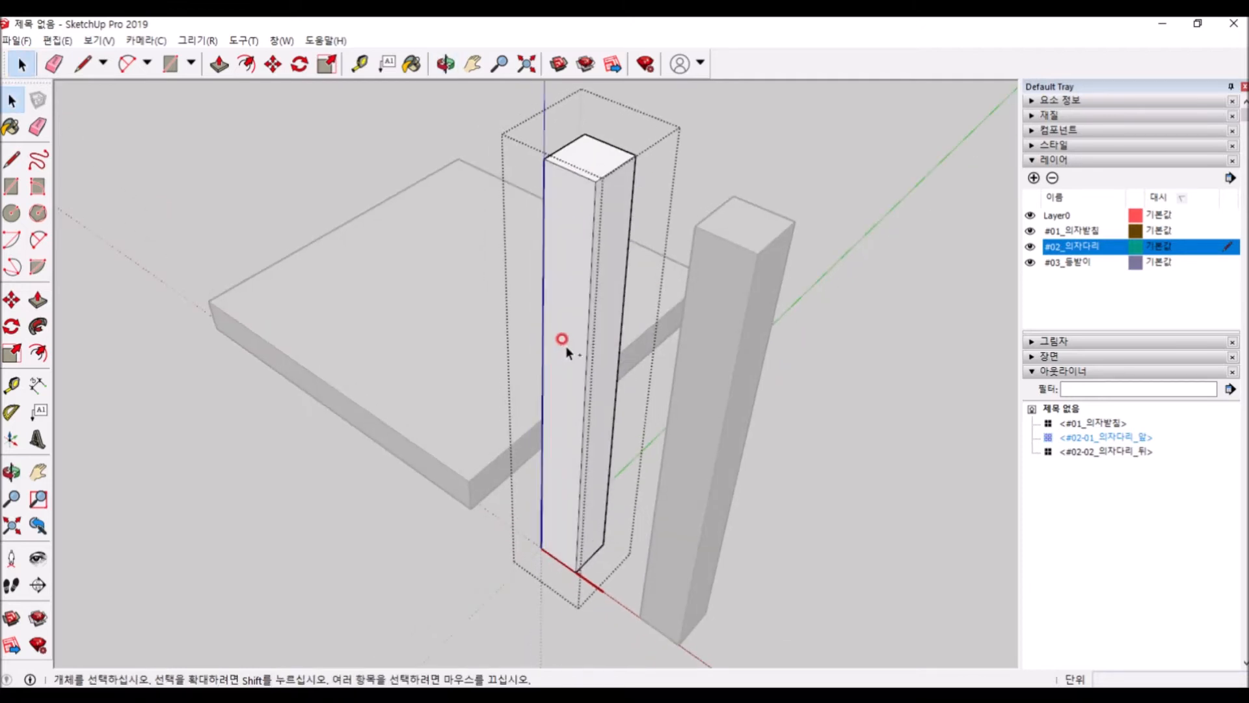
key("ctrl+e")
key("ctrl+e")
key("ctrl+e")
key("ctrl+e")
key("ctrl+e")
key("ctrl+e")
key("ctrl+e")
key("ctrl+e")
key("ctrl+e")
key("ctrl+e")
key("ctrl+e")
key("ctrl+e")
key("ctrl+e")
Step: Close and reopen the front leg component, toggling the rest of the model between visible and hidden
left_click(861, 488)
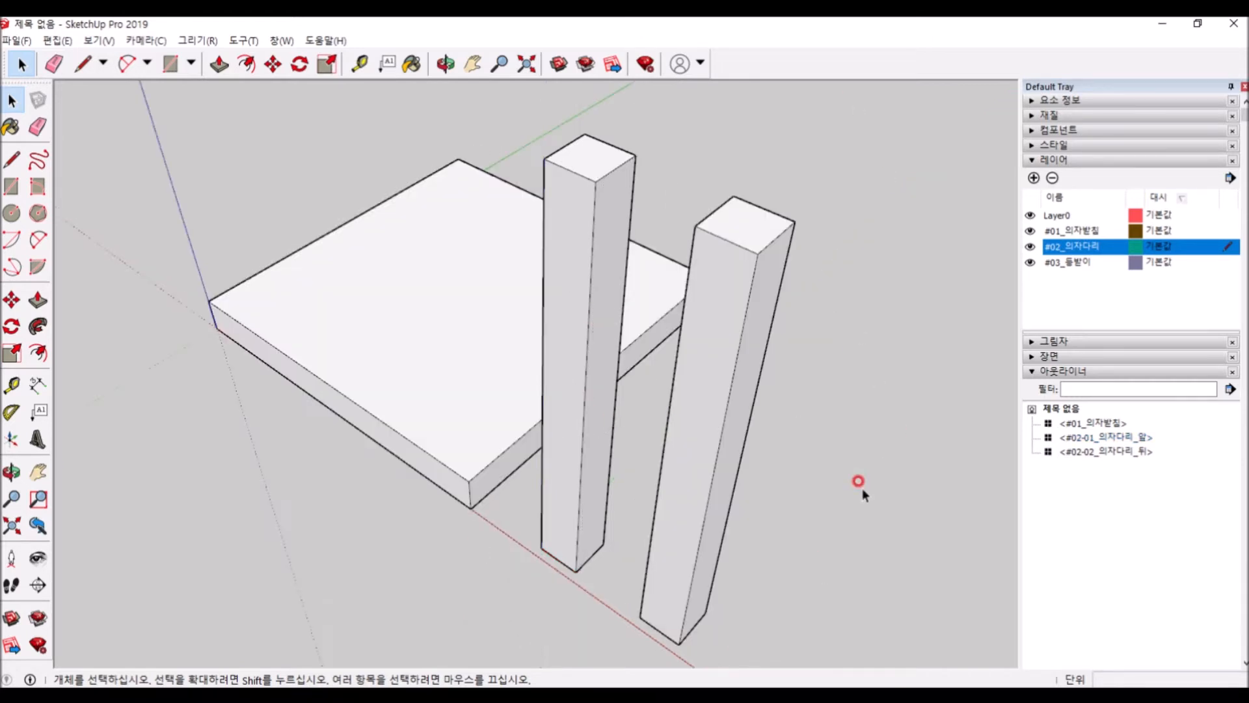
double_click(605, 460)
key("ctrl+e")
key("ctrl+e")
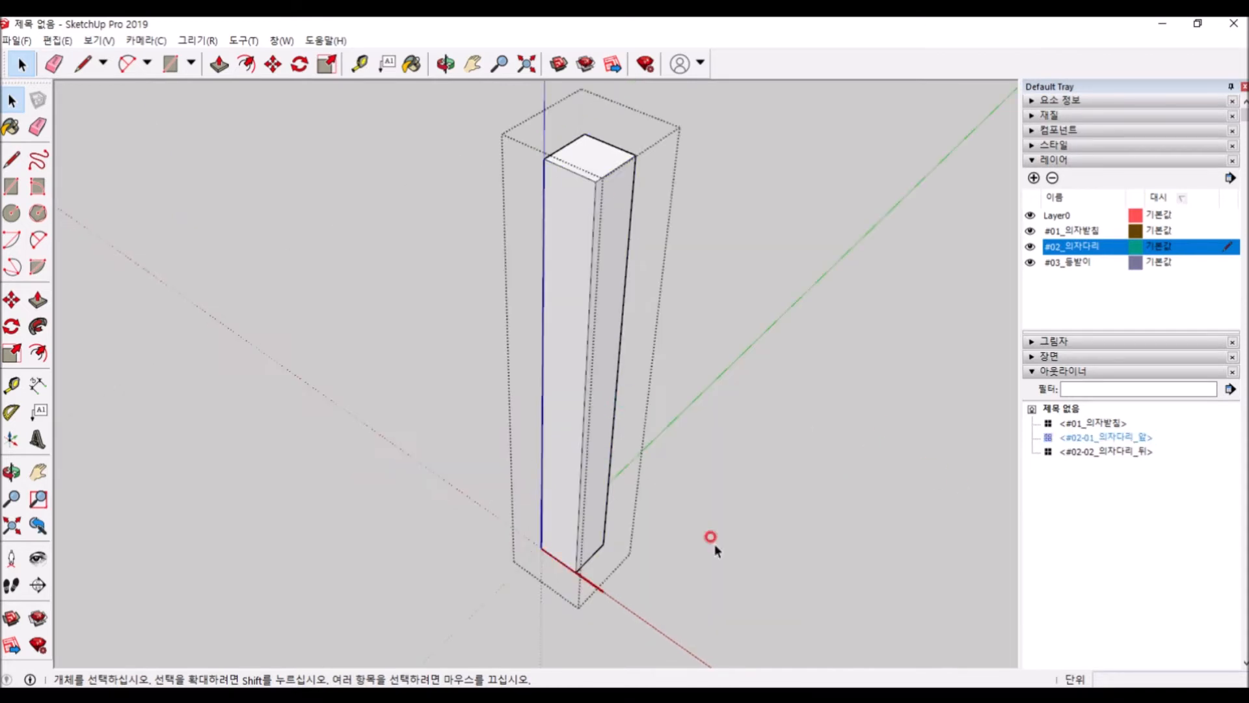
key("ctrl+e")
key("ctrl+e")
middle_click_drag(532, 306, 504, 329)
left_click(705, 376)
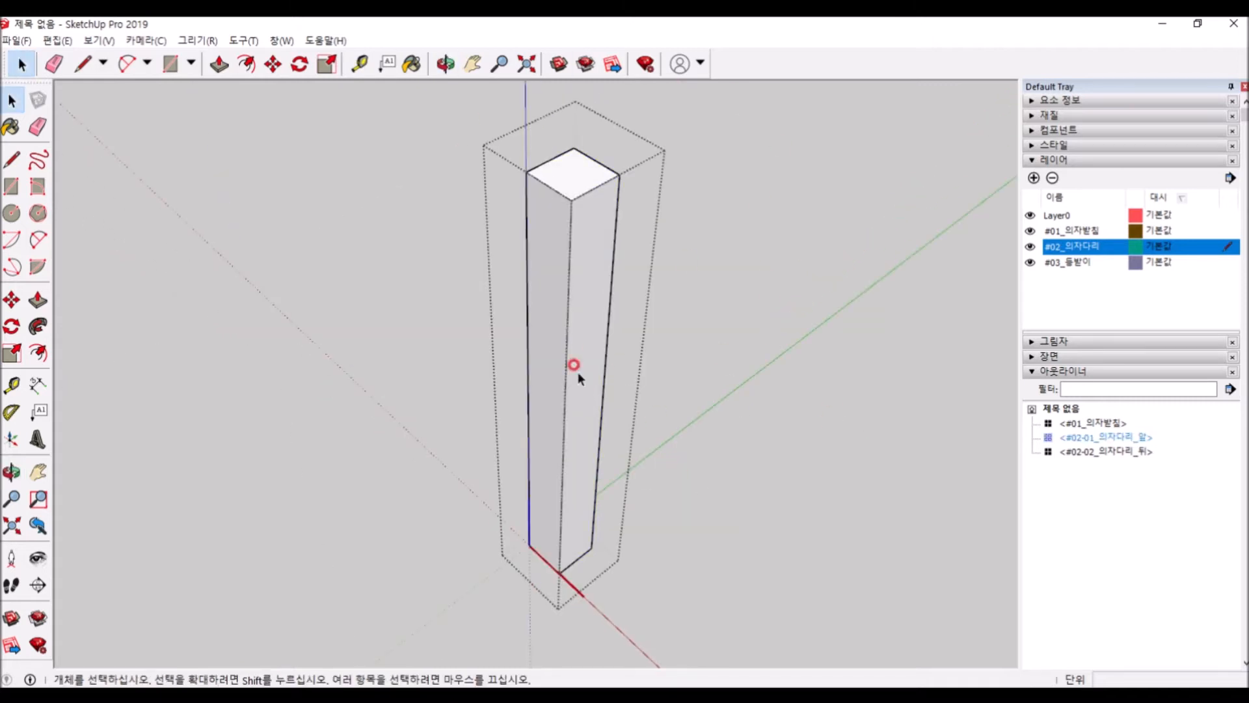
Step: Divide the leg's bottom side edge, the one parallel to the green axis, into equal segments and select the farther piece
scroll(607, 535, "down", 2)
middle_click_drag(558, 553, 637, 565)
scroll(636, 565, "up", 2)
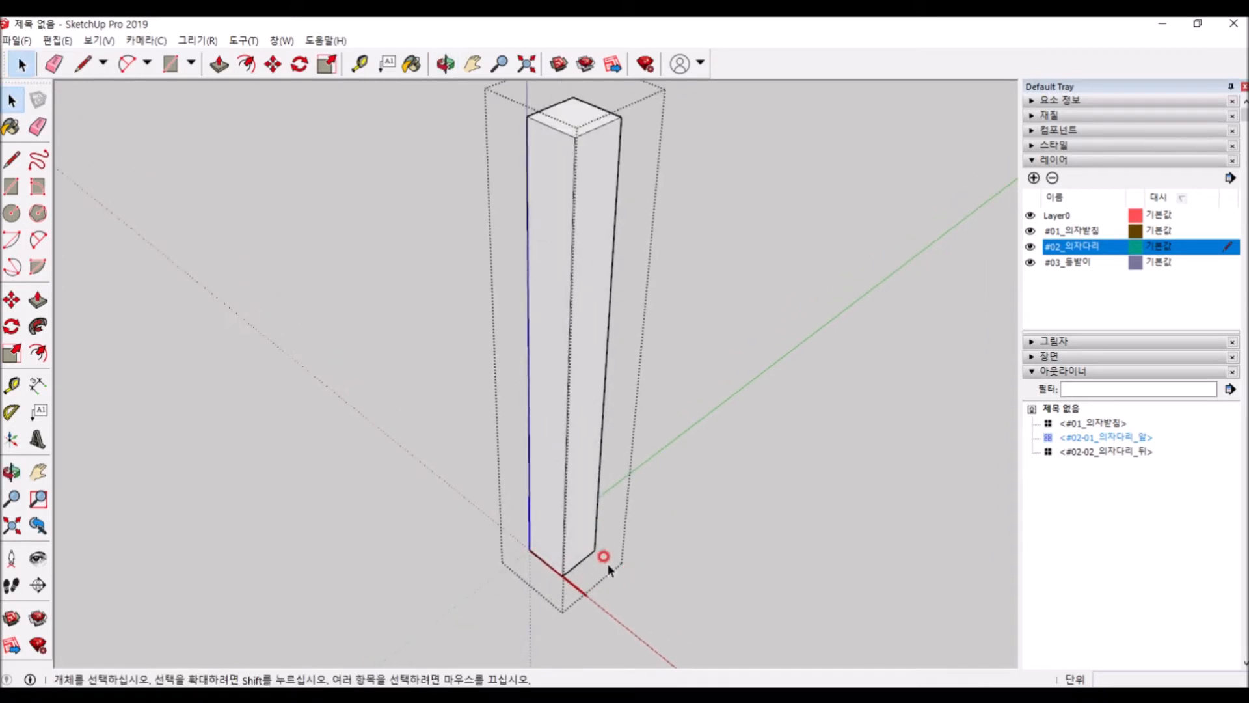
left_click(584, 558)
scroll(587, 563, "up", 2)
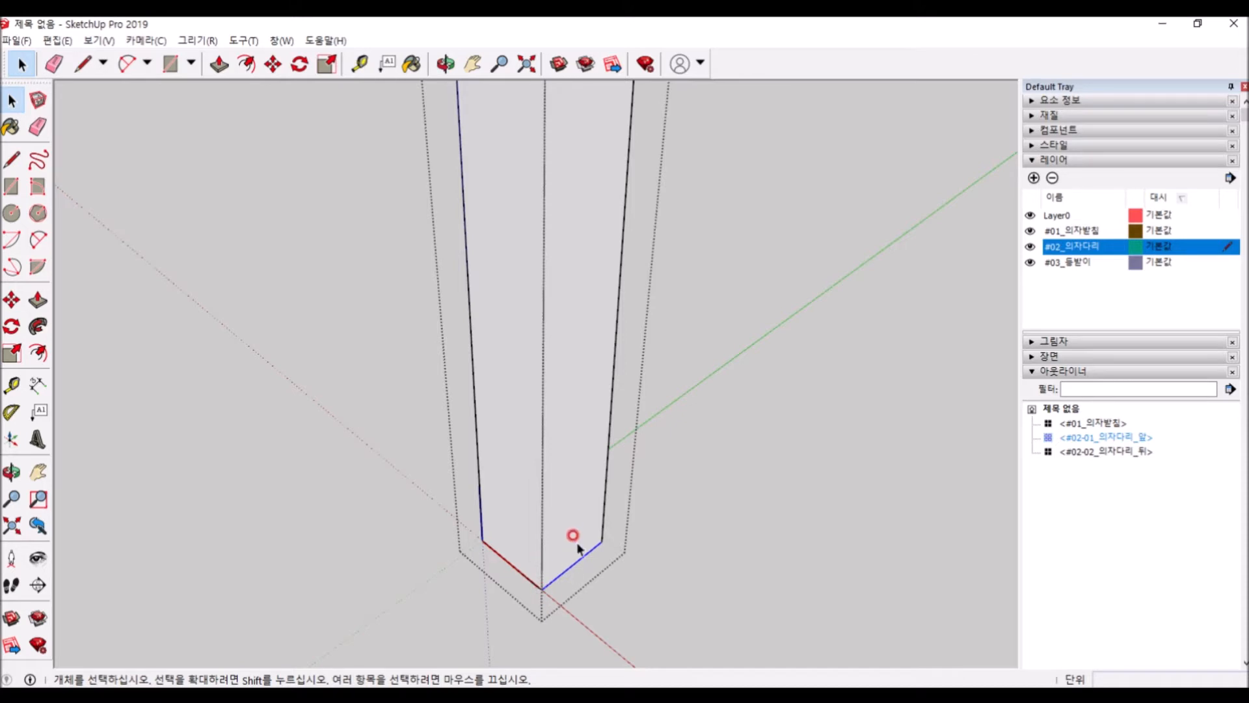
right_click(580, 560)
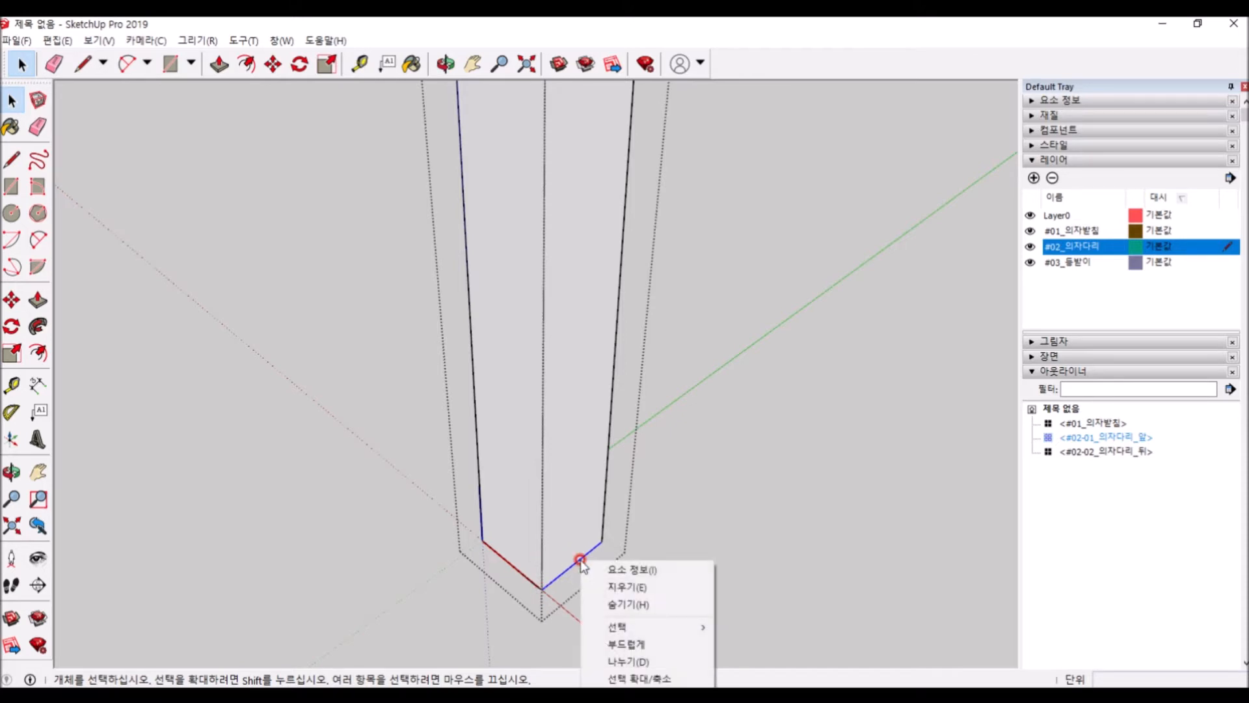
left_click(658, 663)
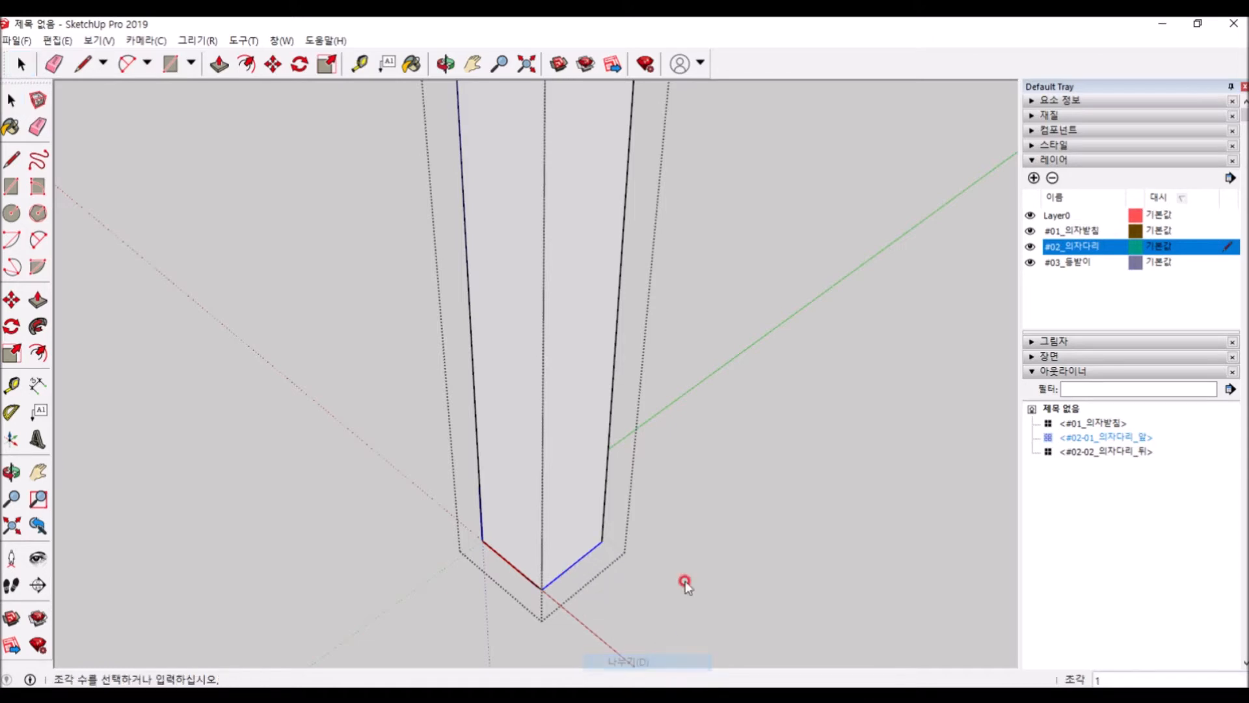
left_click(594, 561)
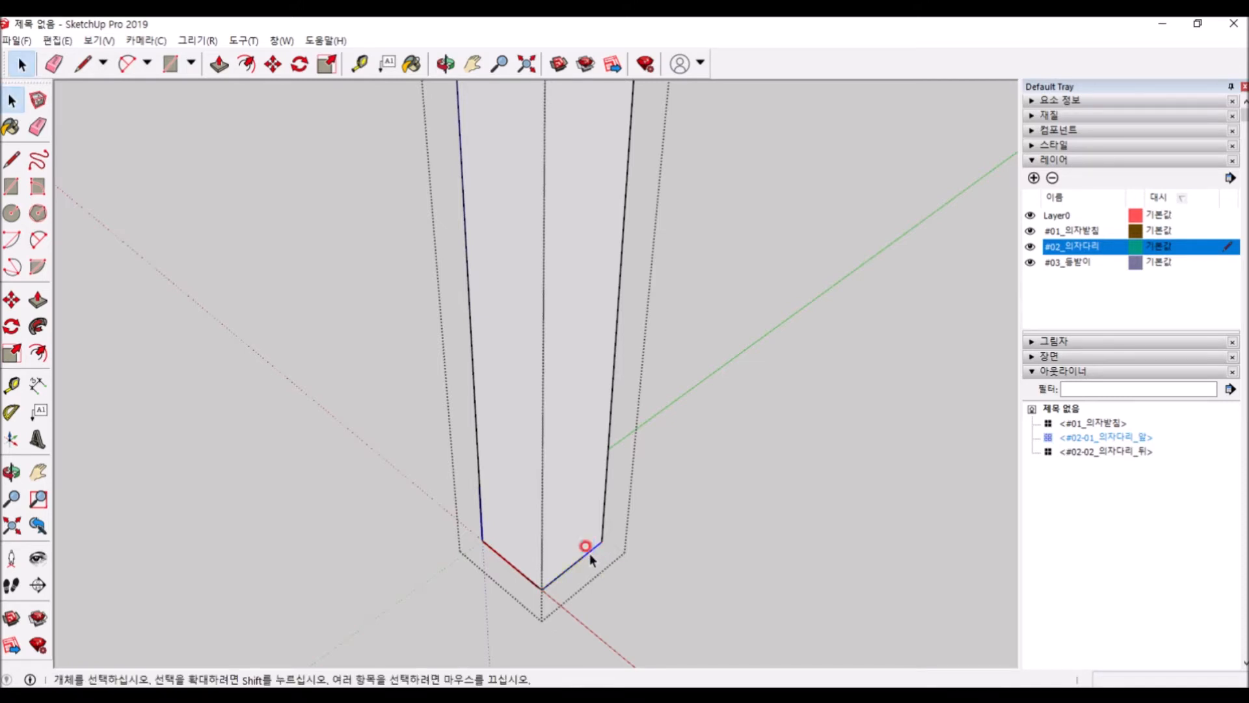
Step: Draw a diagonal line on the leg's side face from the bottom edge's division point to the top corner on the farther side
scroll(589, 553, "up", 2)
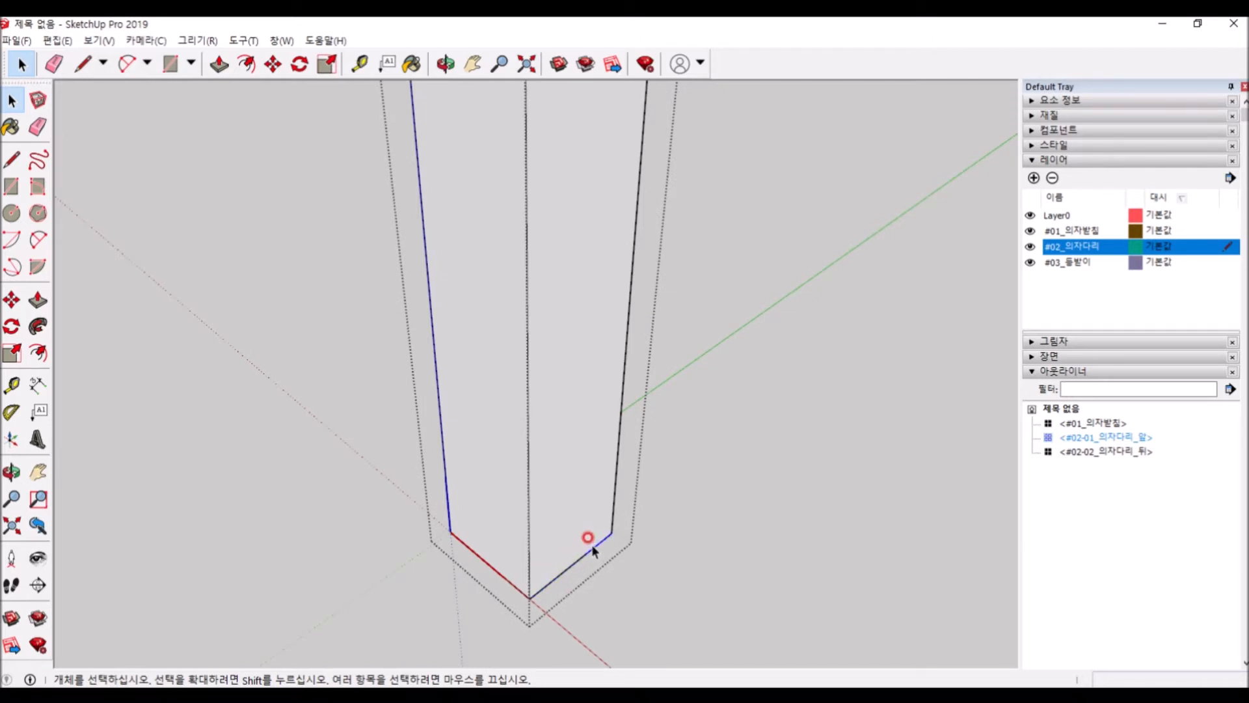
left_click(12, 159)
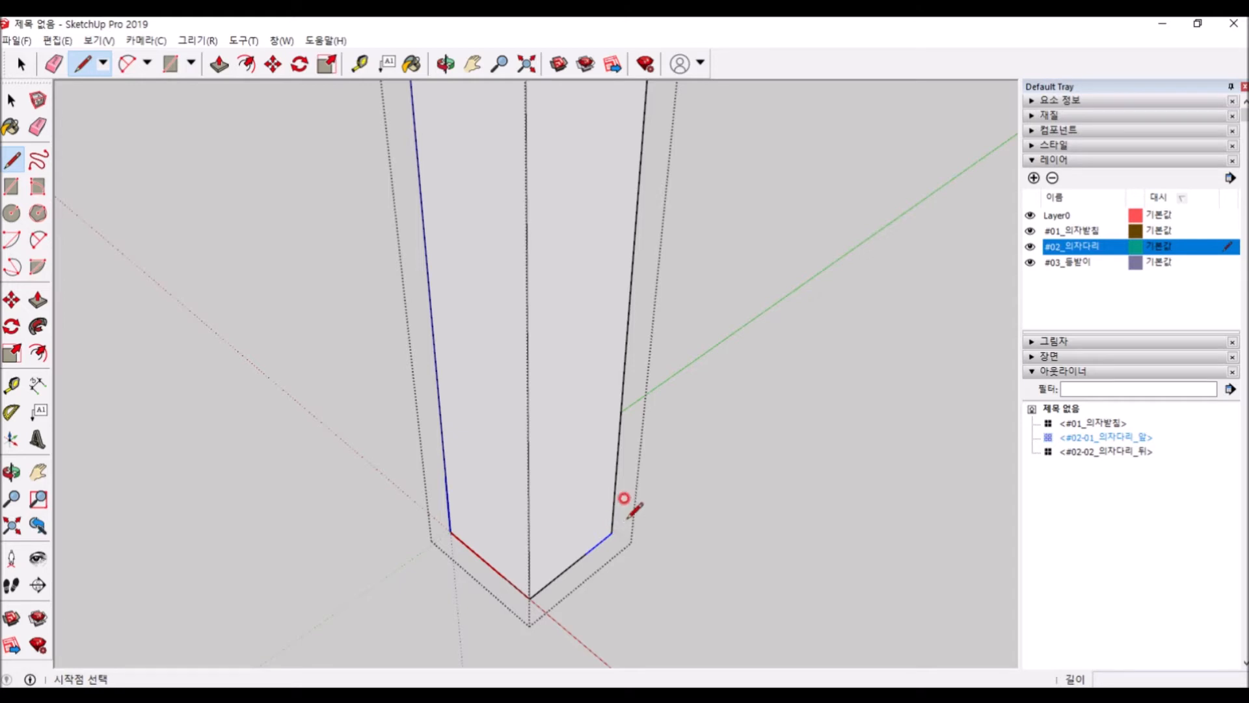
left_click(584, 552)
scroll(563, 535, "down", 6)
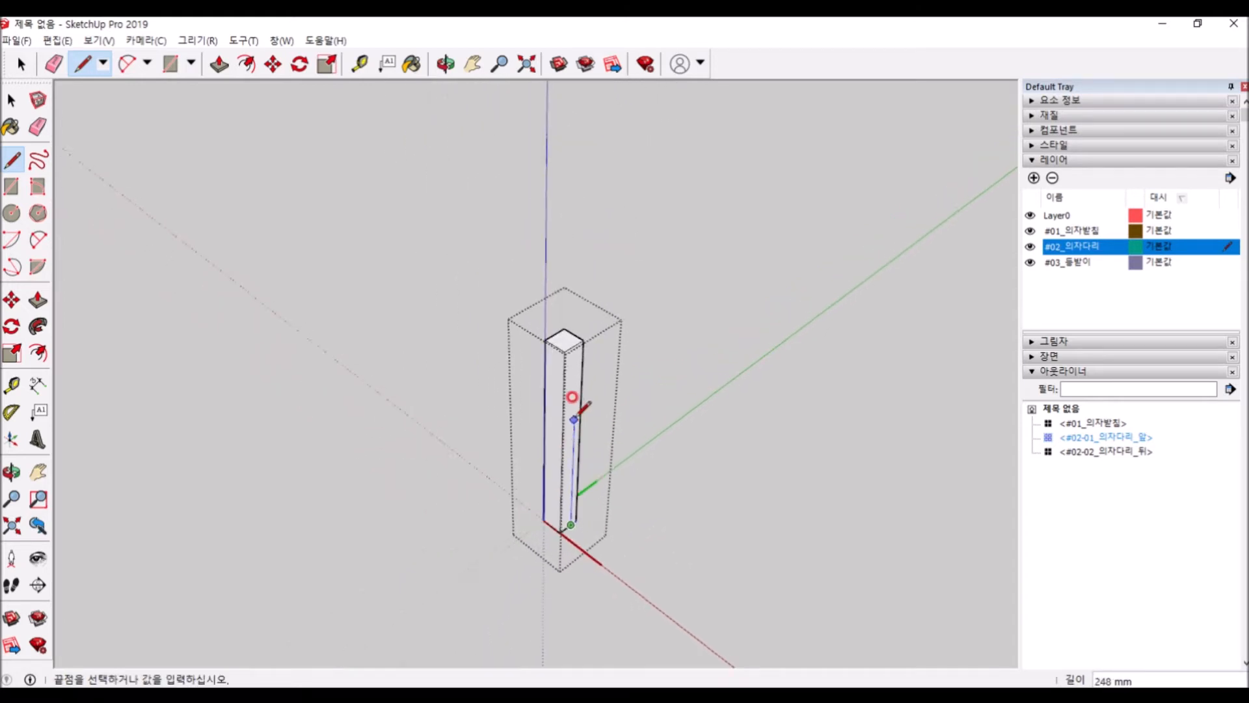
scroll(572, 396, "up", 4)
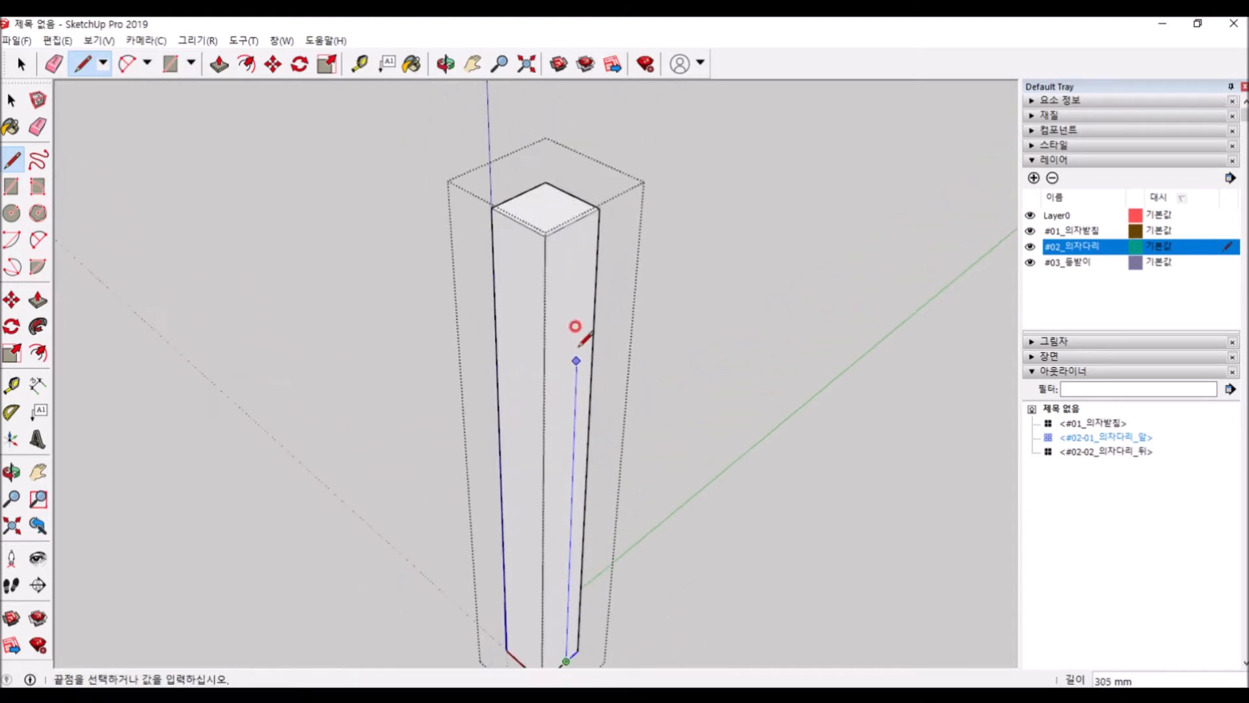
left_click(598, 209)
key("space")
scroll(614, 349, "down", 5)
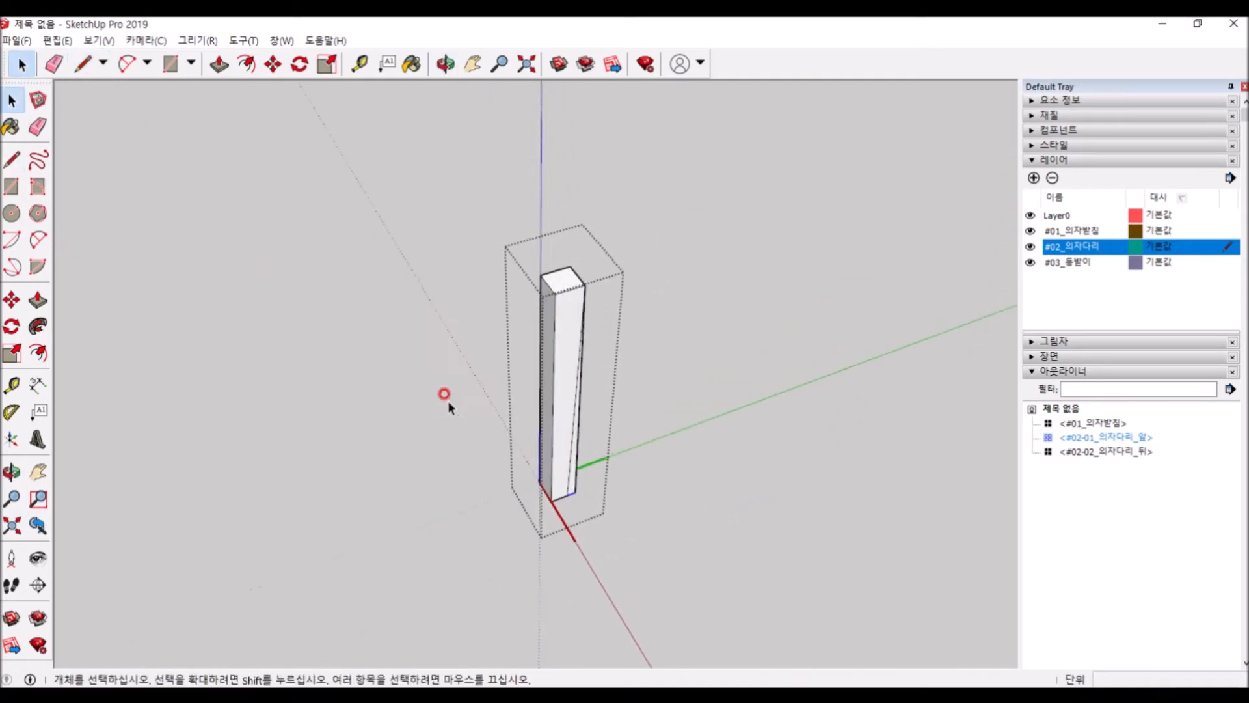
Step: Select the two side faces separated by the diagonal line alternately, ending on the narrow wedge-shaped face
scroll(543, 448, "up", 4)
left_click(592, 450)
left_click(613, 462)
left_click(600, 460)
left_click(611, 462)
left_click(598, 460)
left_click(610, 463)
left_click(596, 461)
left_click(612, 464)
left_click(597, 461)
left_click(610, 463)
left_click(591, 463)
left_click(610, 464)
left_click(584, 462)
left_click(609, 464)
left_click(595, 463)
left_click(609, 467)
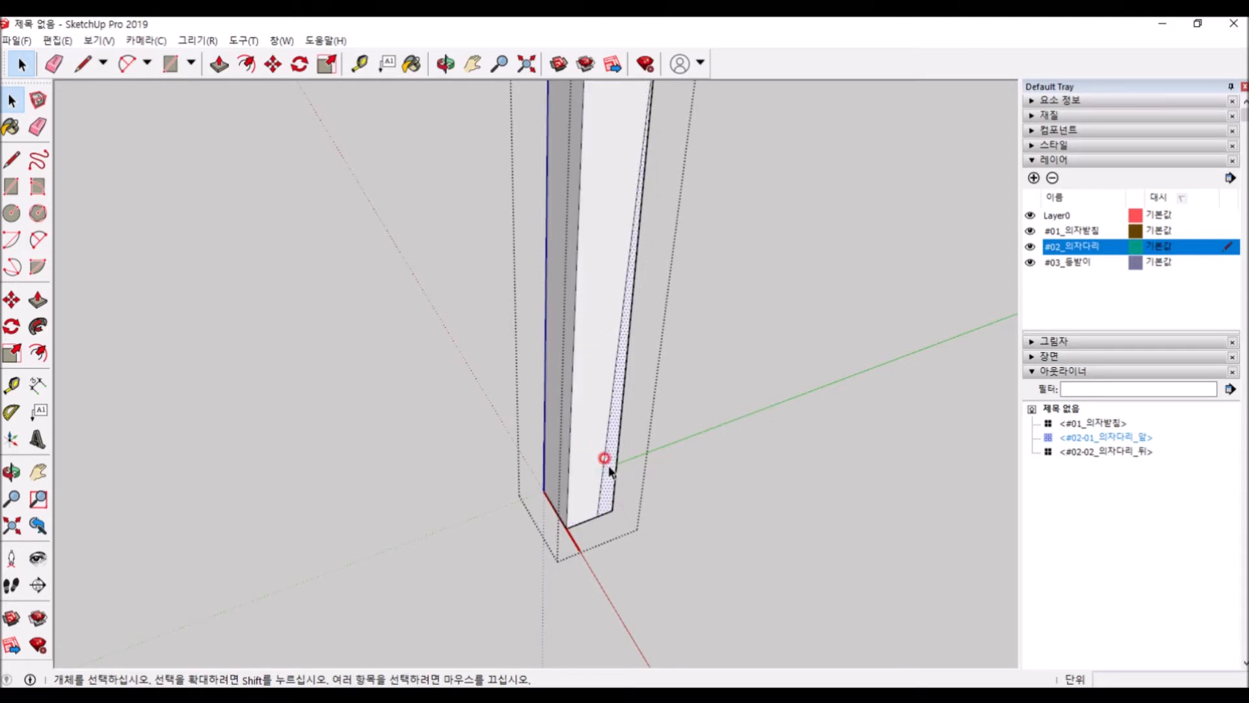
Step: Push the narrow wedge face 40 mm through the leg's full depth to cut away the sliver and taper the leg
middle_click_drag(575, 485, 413, 431)
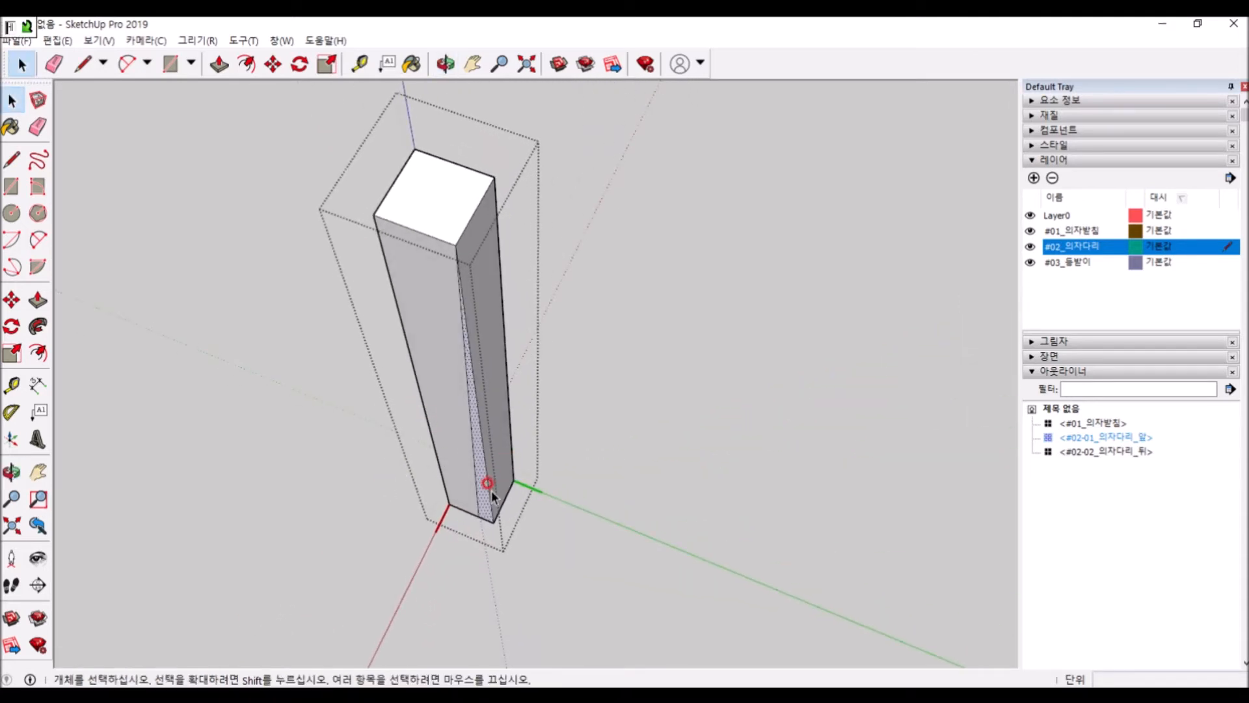
left_click(37, 299)
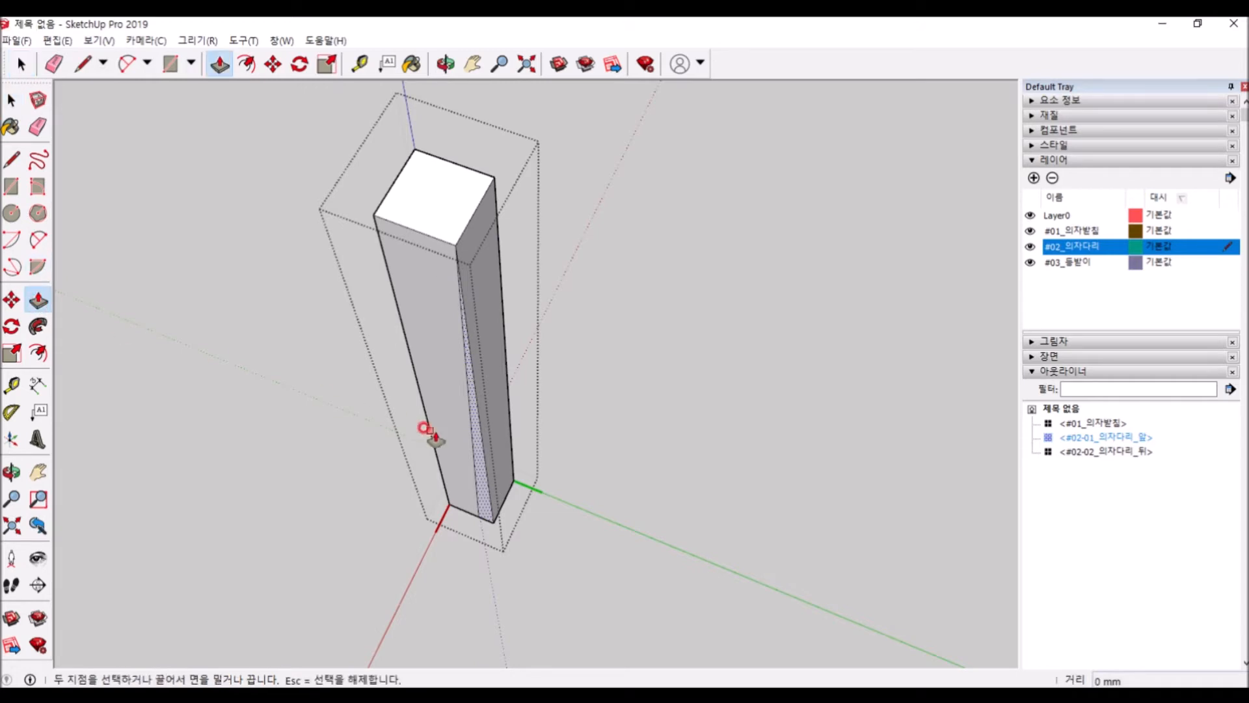
left_click(483, 519)
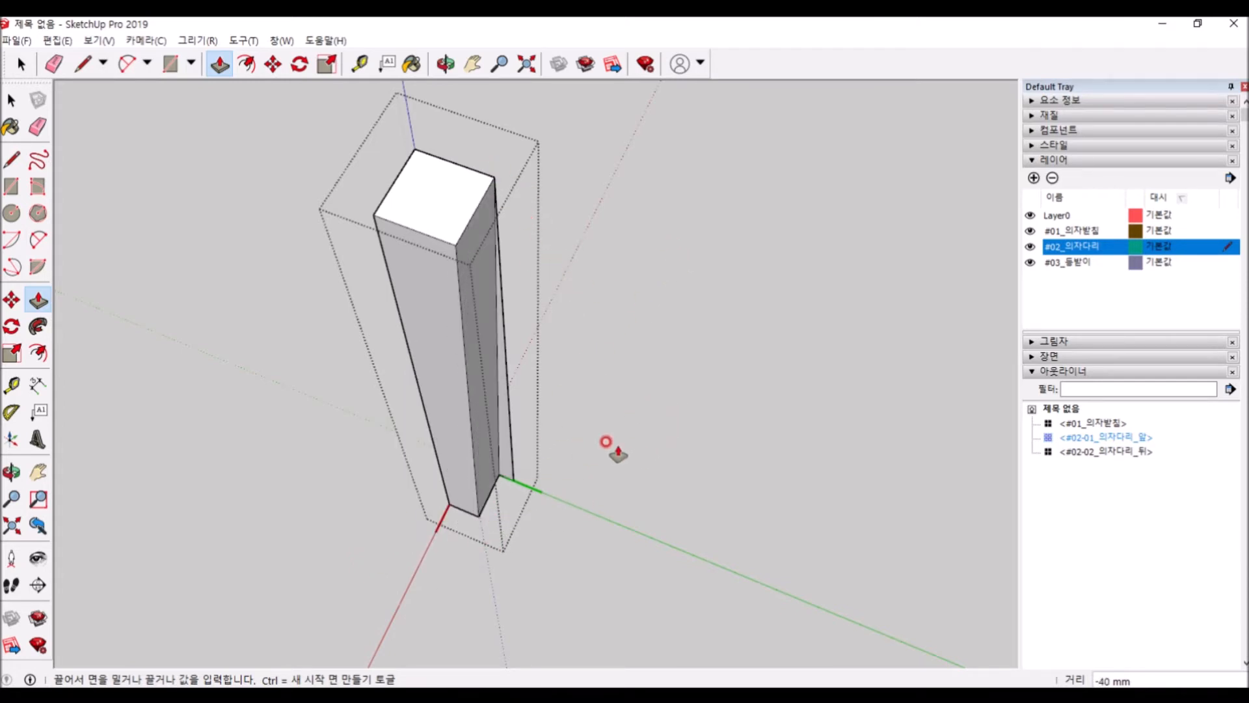
left_click(641, 404)
key("space")
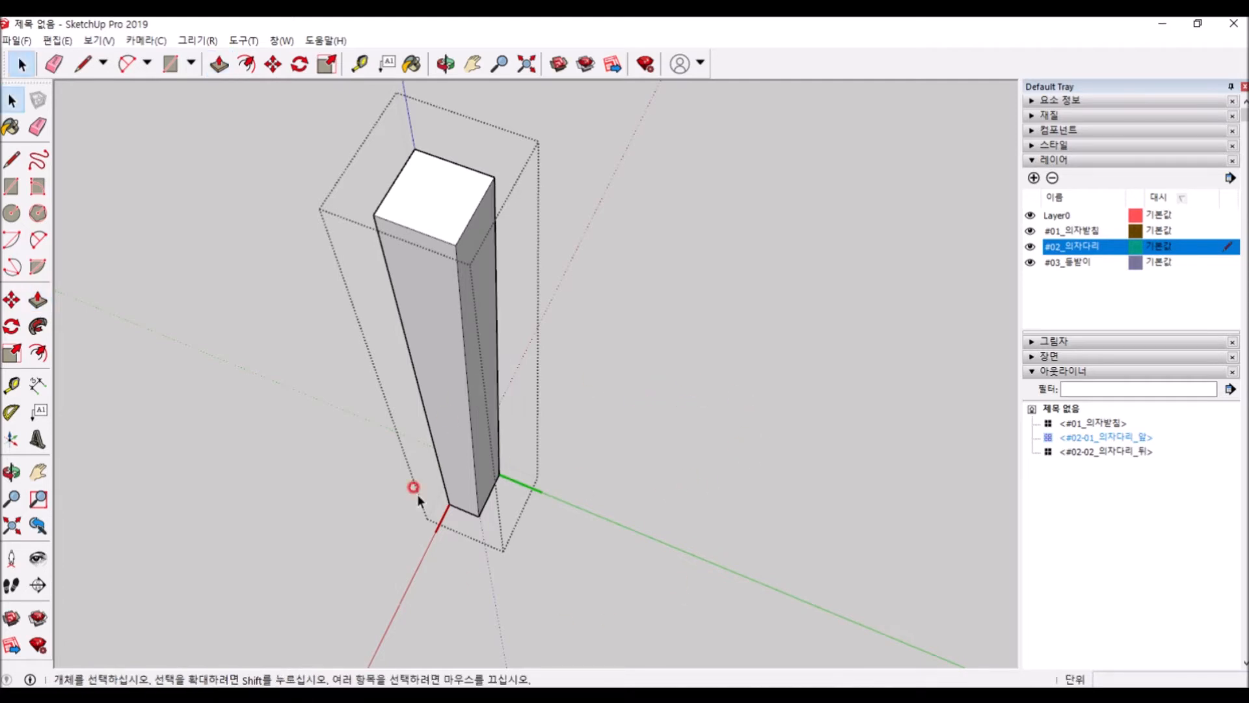
Step: Examine the tapered front leg from several sides and close its component
middle_click_drag(462, 454, 571, 357)
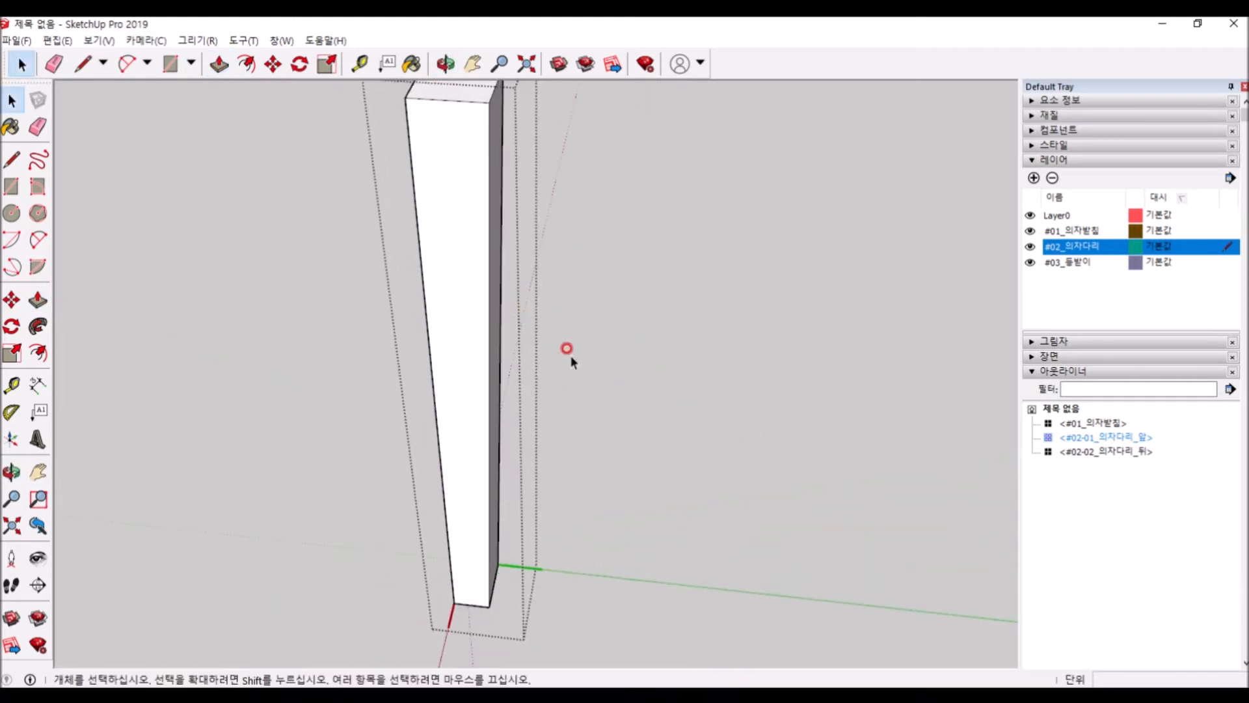
scroll(550, 483, "down", 3)
scroll(532, 489, "up", 2)
middle_click_drag(532, 485, 539, 305)
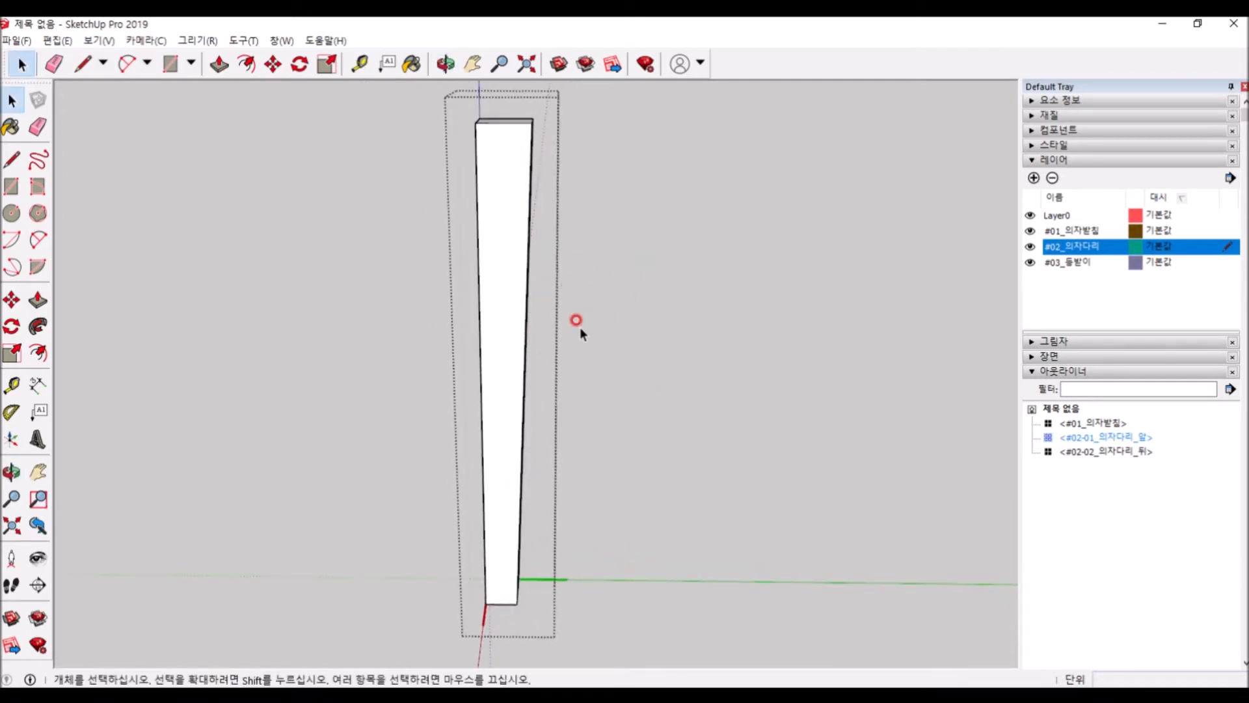
middle_click_drag(576, 404, 434, 531)
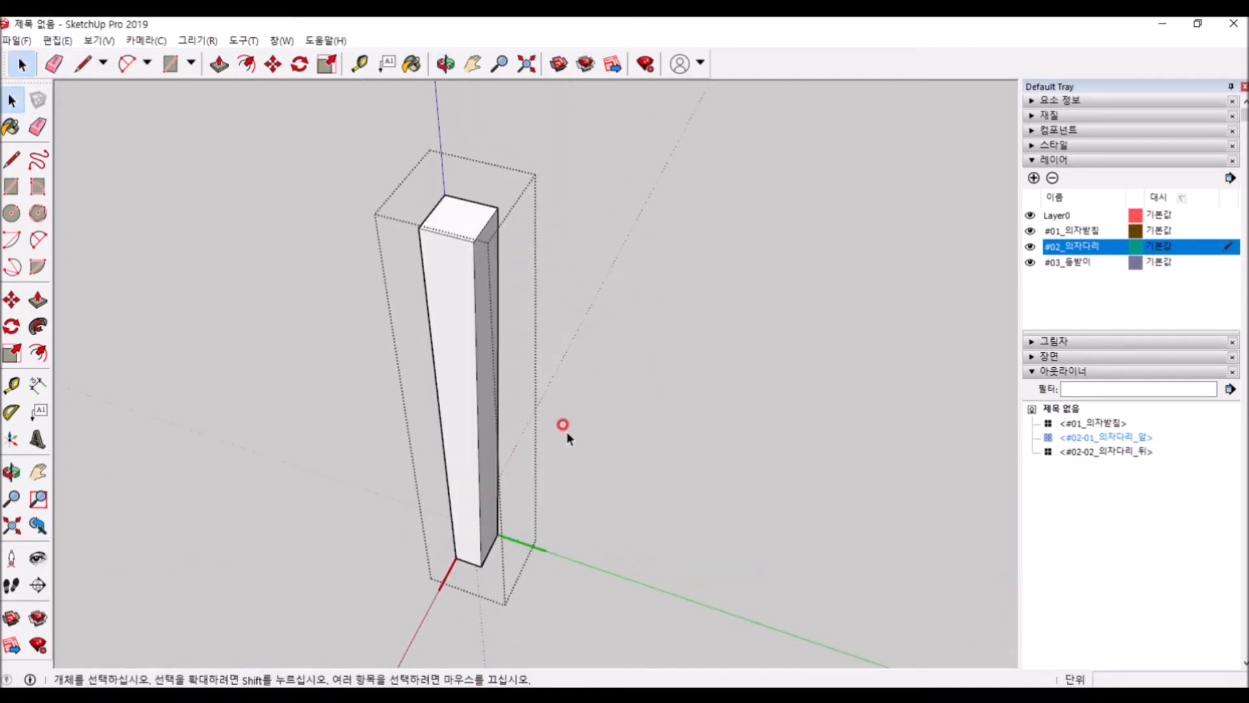
scroll(466, 339, "up", 3)
scroll(445, 251, "down", 3)
scroll(449, 358, "up", 3)
scroll(494, 403, "down", 3)
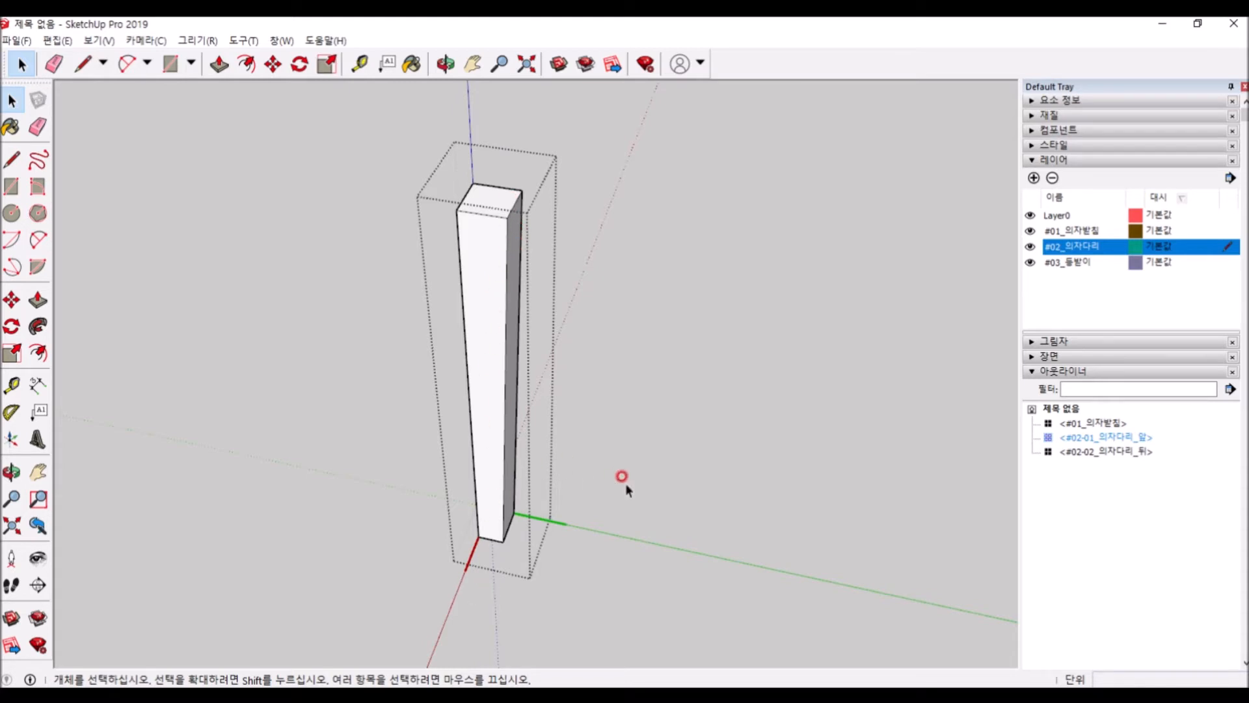
left_click(731, 445)
Step: Move the seat from its lower origin corner onto the outer top corner of the front leg
middle_click_drag(344, 439, 826, 504)
scroll(347, 489, "down", 2)
middle_click_drag(345, 488, 712, 215)
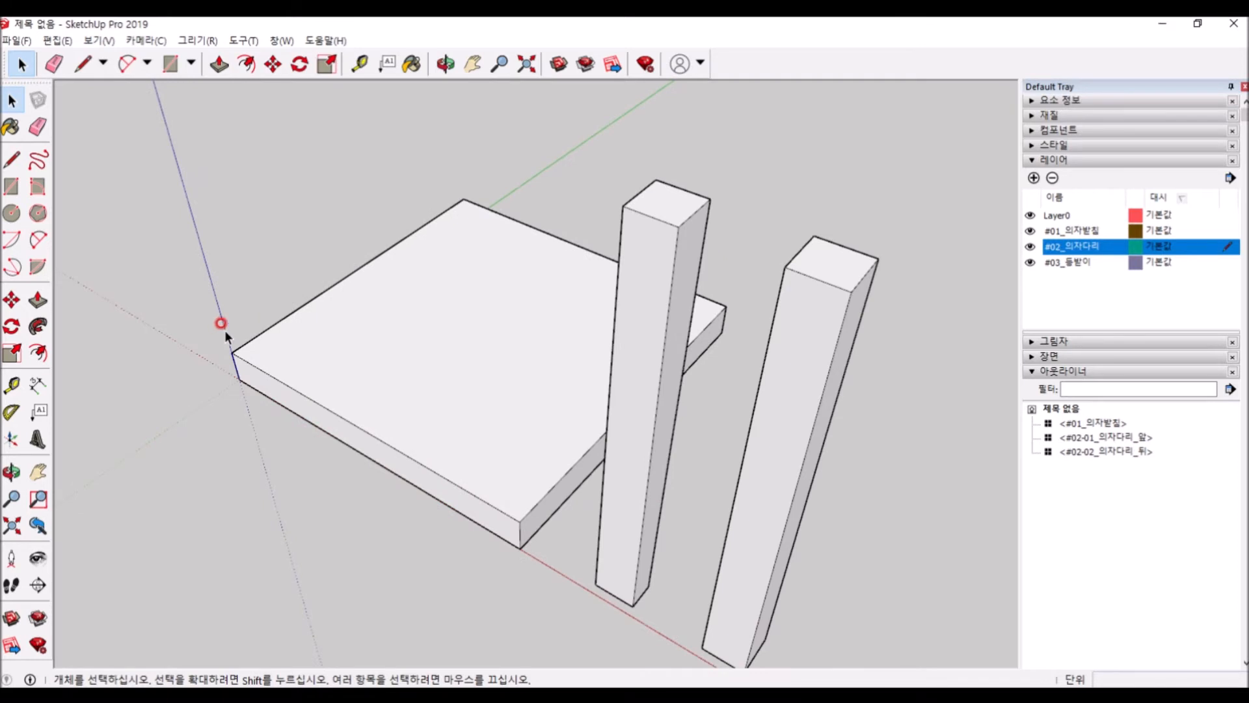
middle_click_drag(217, 326, 364, 525)
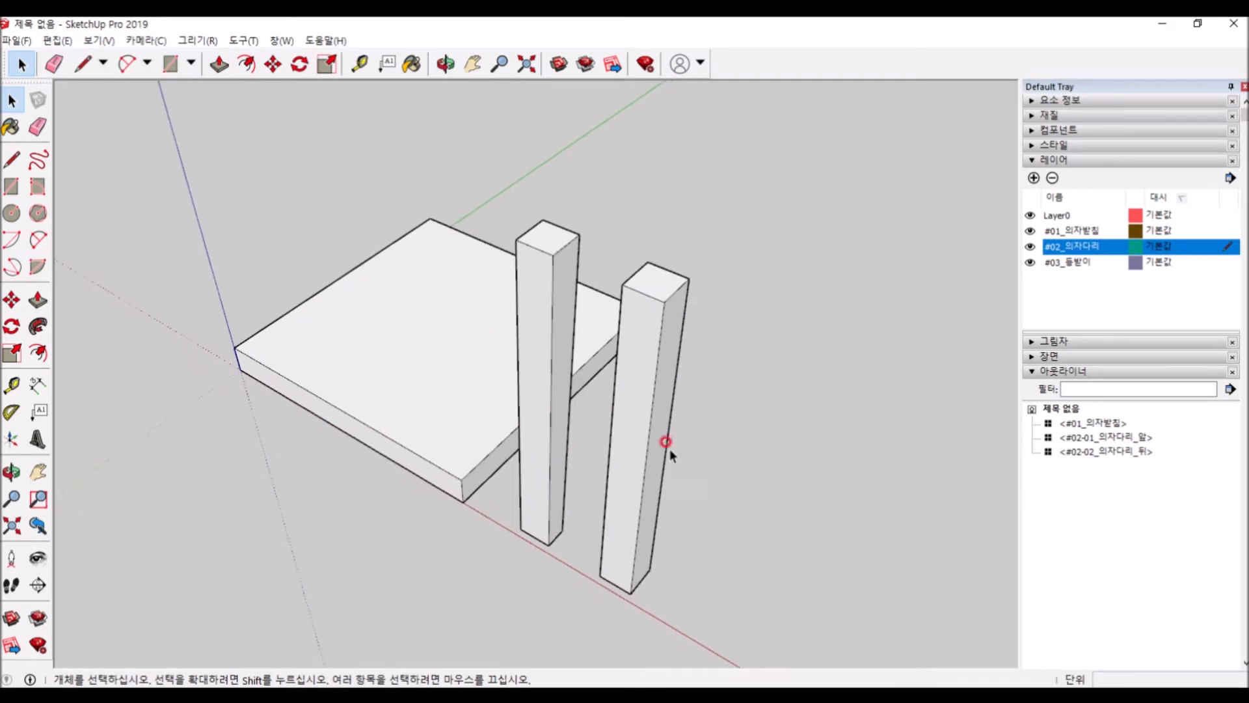
left_click(487, 408)
key("m")
left_click(241, 370)
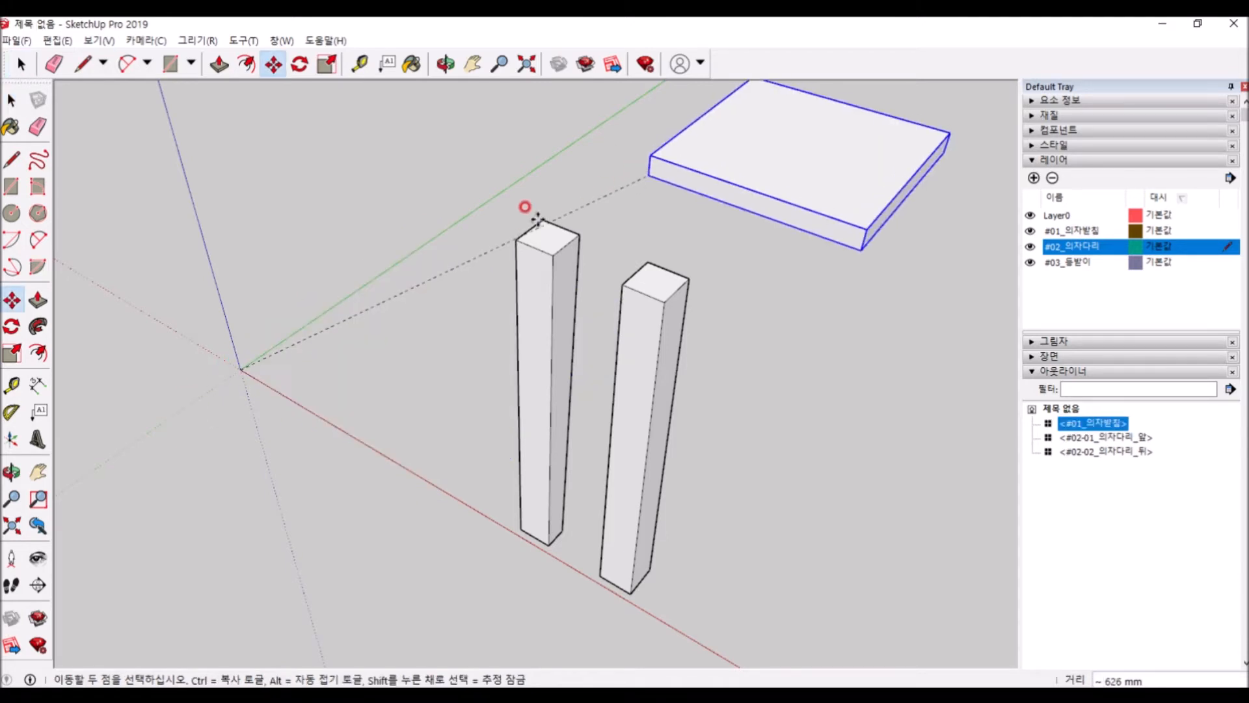
left_click(517, 240)
key("space")
scroll(411, 350, "down", 2)
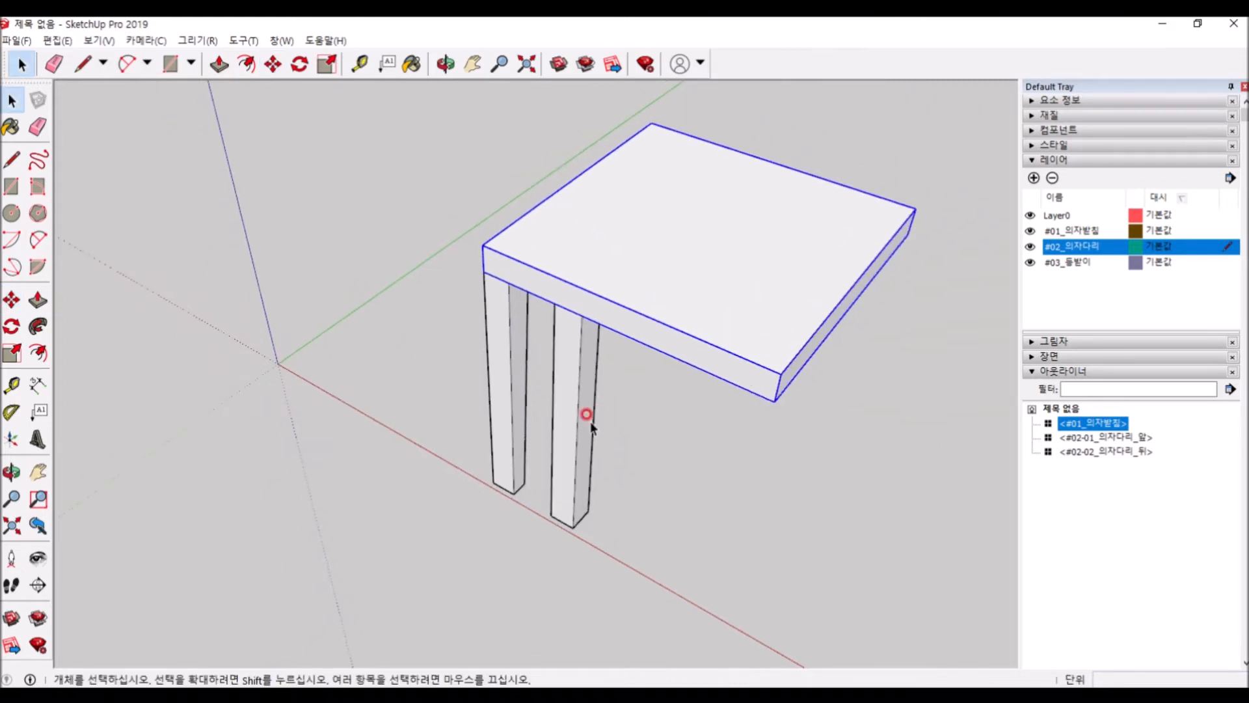
Step: Move the rear leg under the seat corner diagonally opposite the front leg
left_click(565, 410)
key("m")
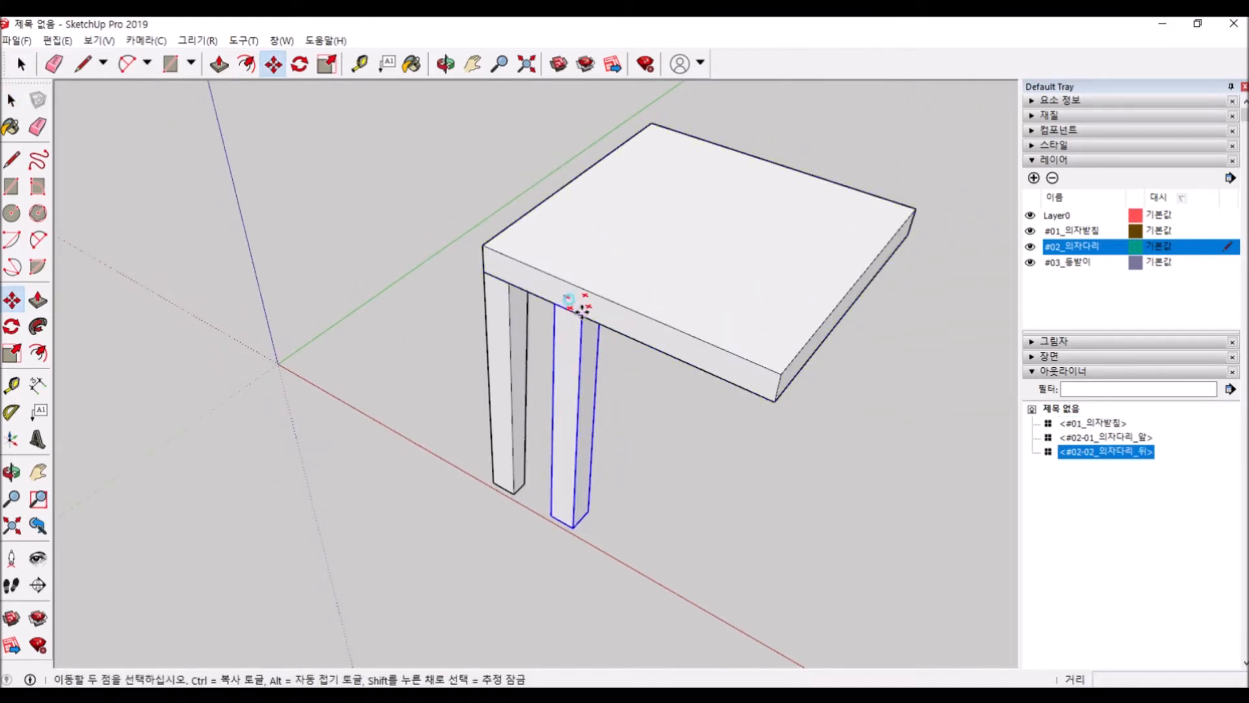
left_click(571, 310)
left_click(908, 224)
key("space")
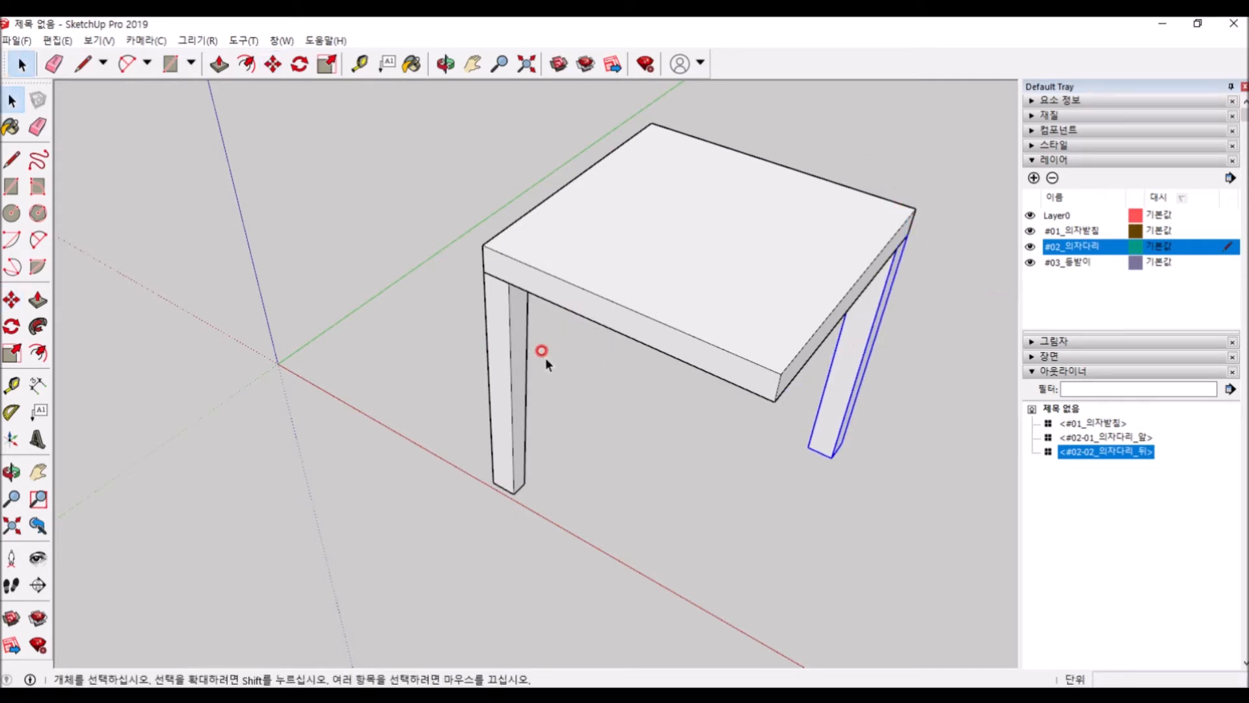
Step: Copy the front leg 360 mm along the red axis to the neighbouring seat corner
left_click(501, 397)
key("m")
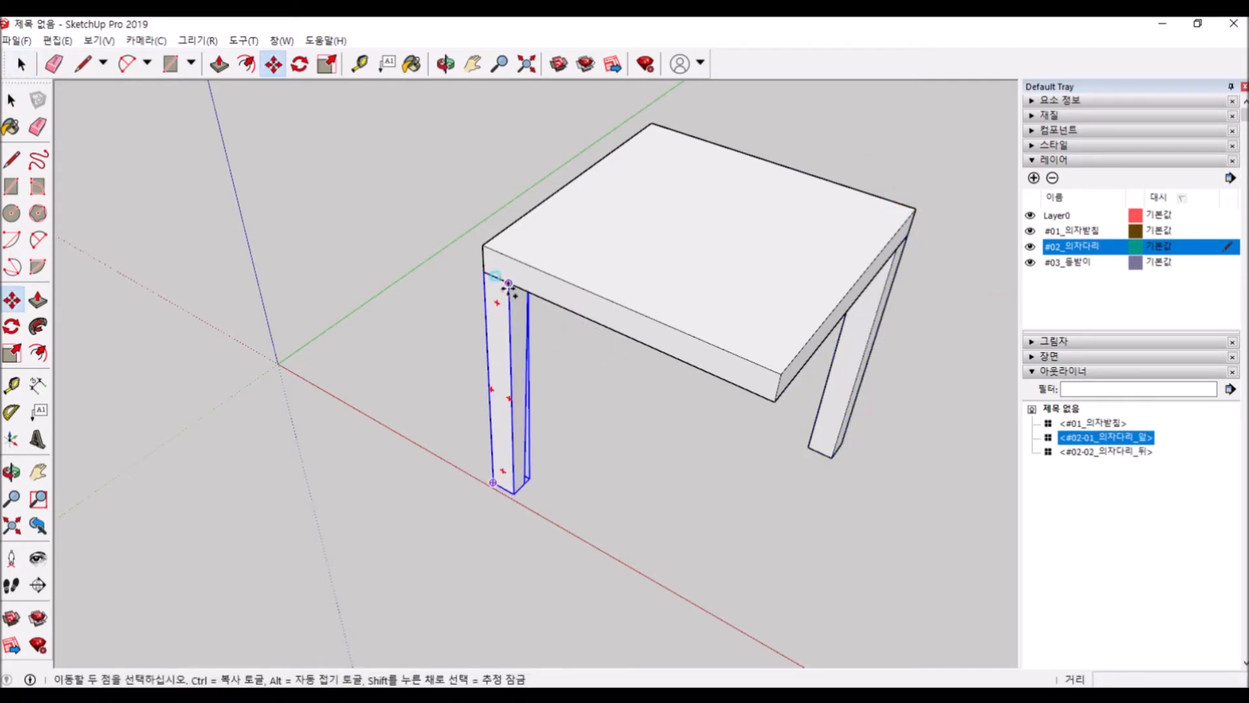
key("ctrl")
left_click(508, 284)
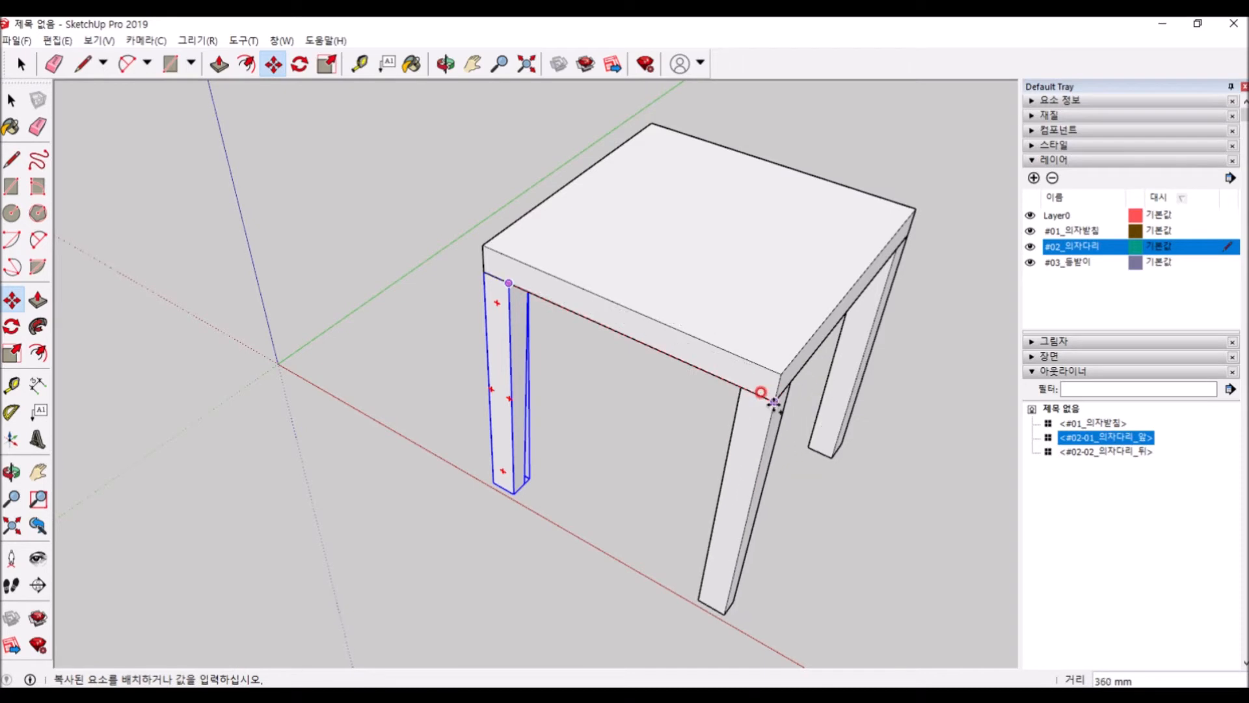
left_click(774, 402)
key("space")
Step: Copy the rear leg along the seat's edge to the remaining empty corner
middle_click_drag(775, 276, 506, 644)
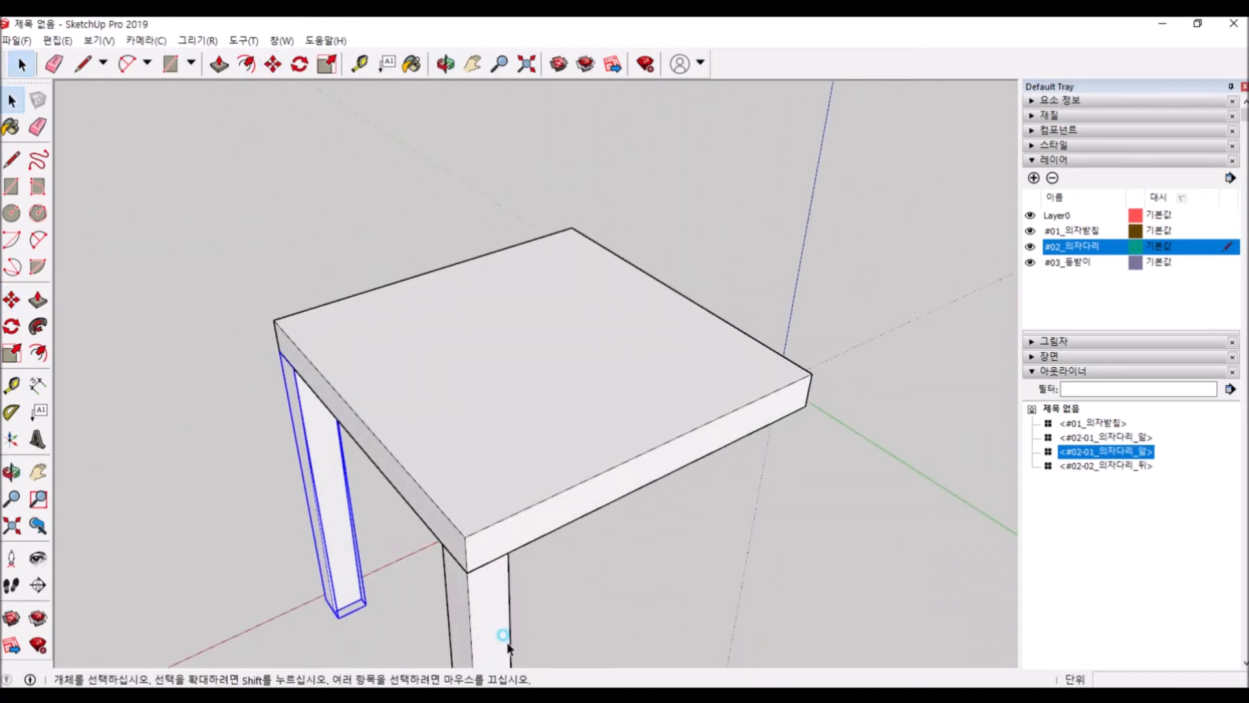
left_click(507, 645)
key("m")
key("ctrl")
left_click(507, 552)
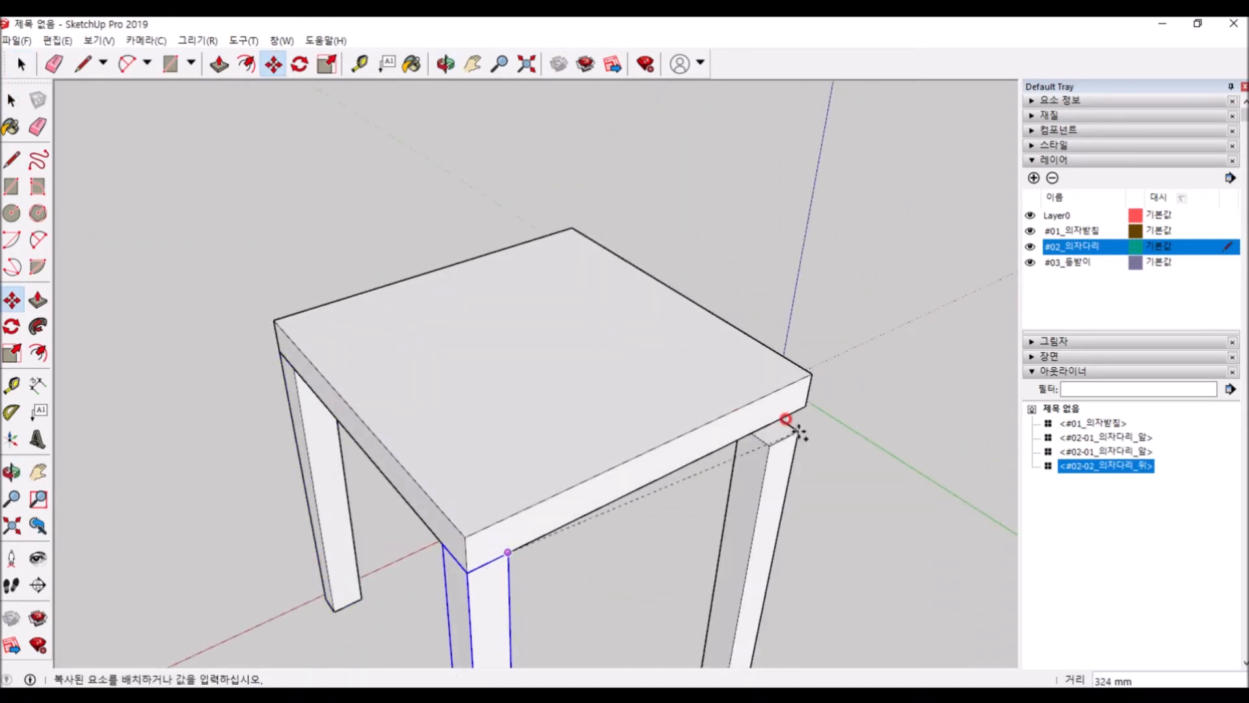
left_click(791, 404)
key("space")
Step: Open the seat component for editing
middle_click_drag(402, 428, 491, 364)
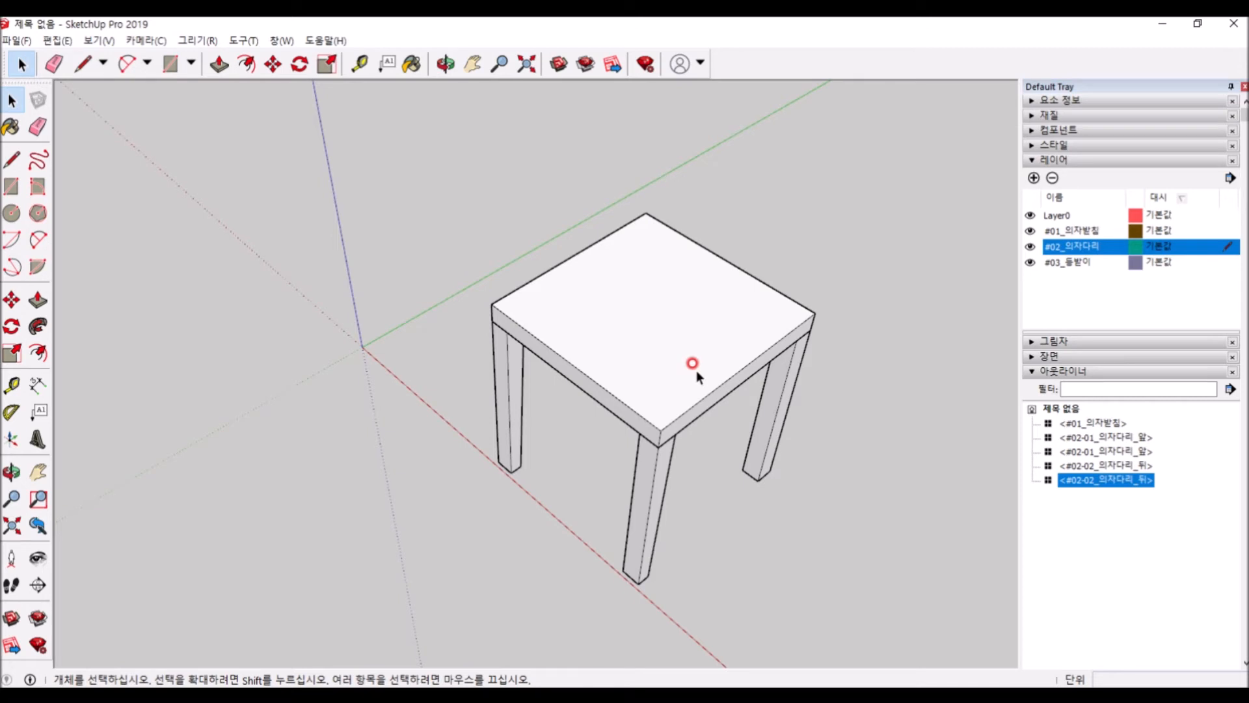
middle_click_drag(501, 332, 580, 400)
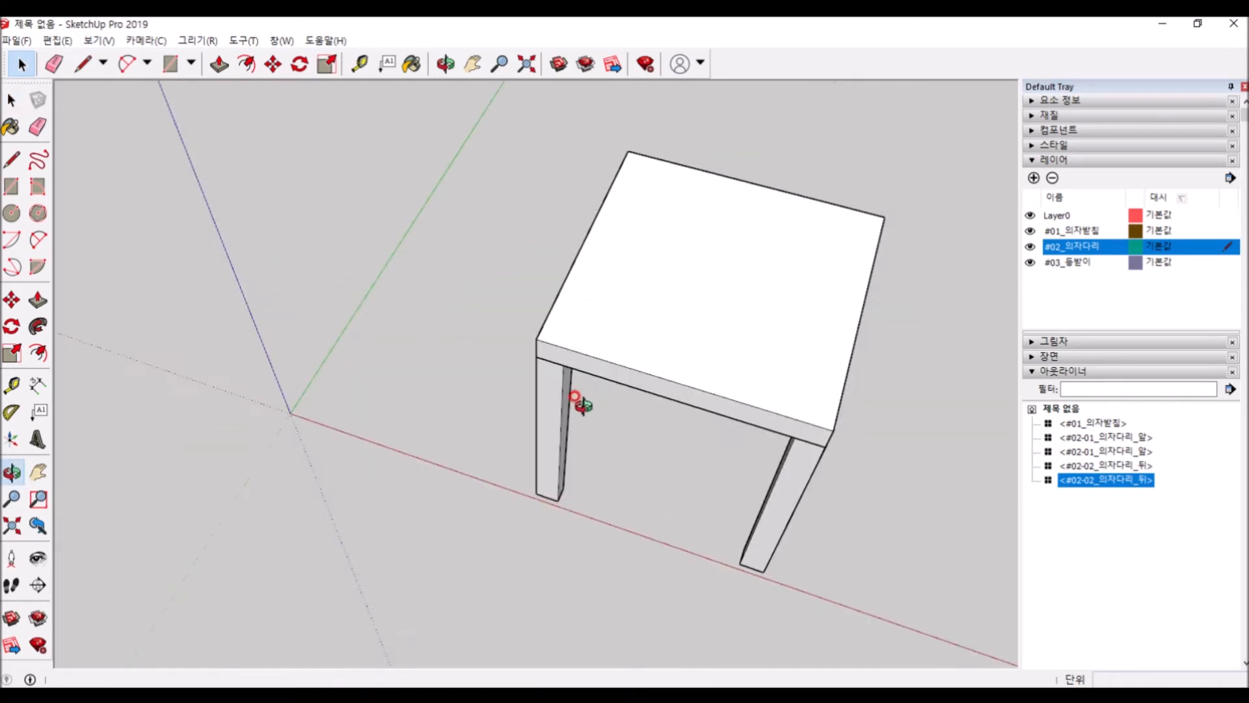
scroll(760, 305, "up", 4)
scroll(520, 276, "down", 3)
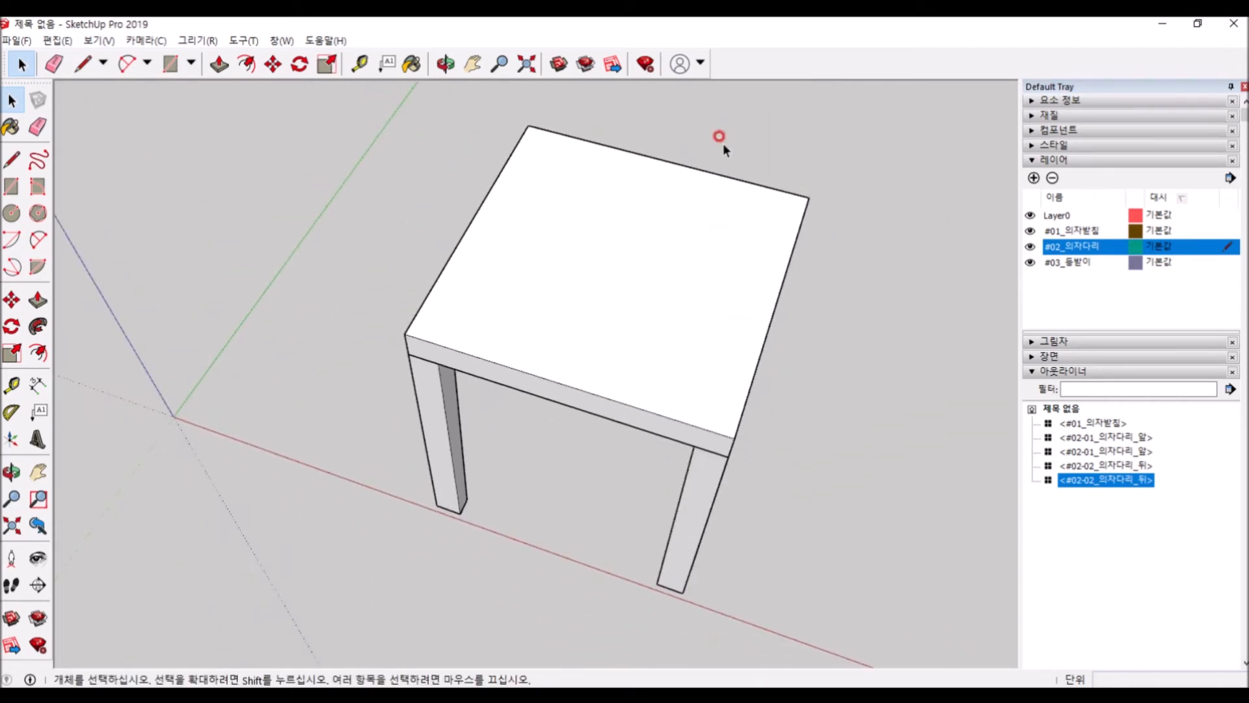
double_click(575, 310)
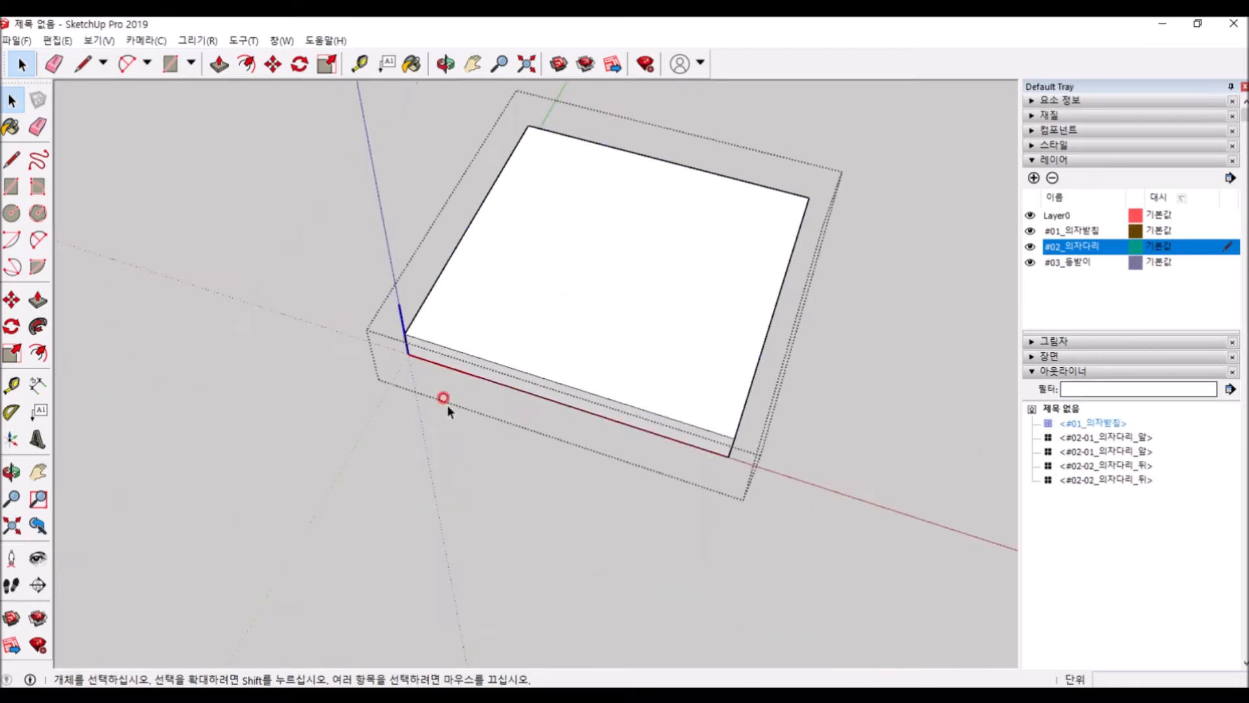
scroll(588, 173, "up", 3)
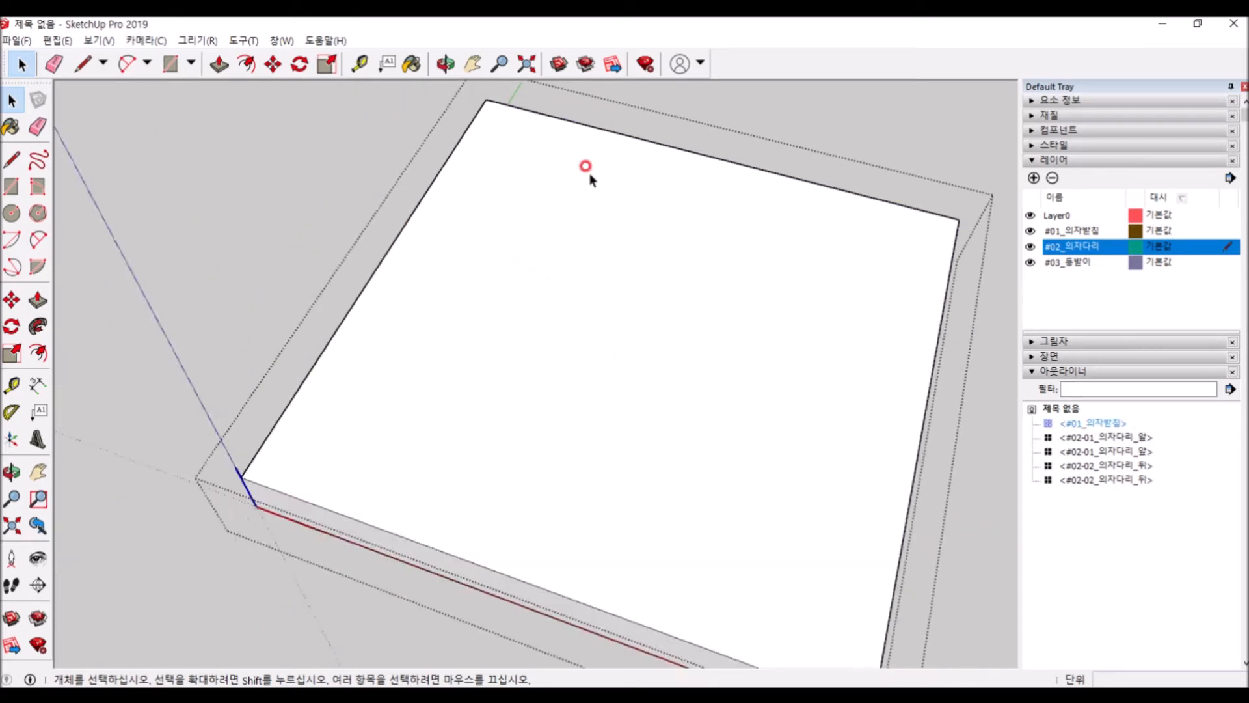
scroll(447, 211, "down", 3)
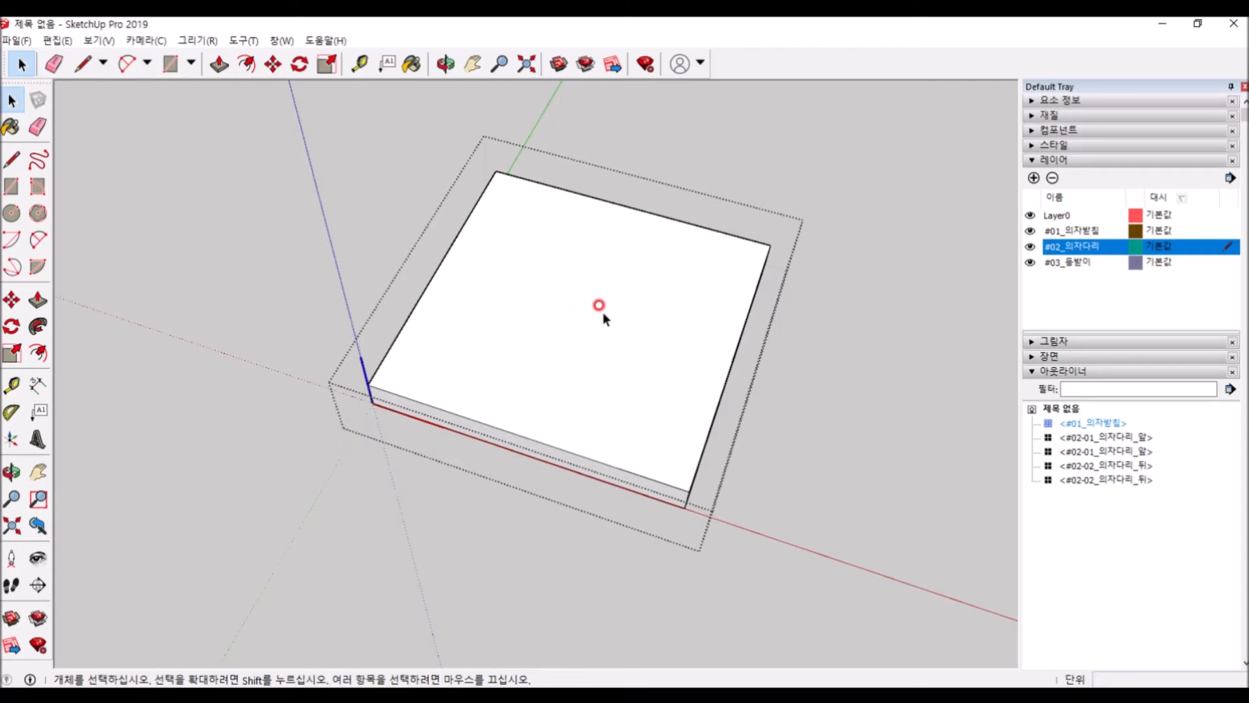
Step: Align the view to the seat's top face and switch the camera to parallel projection
right_click(557, 326)
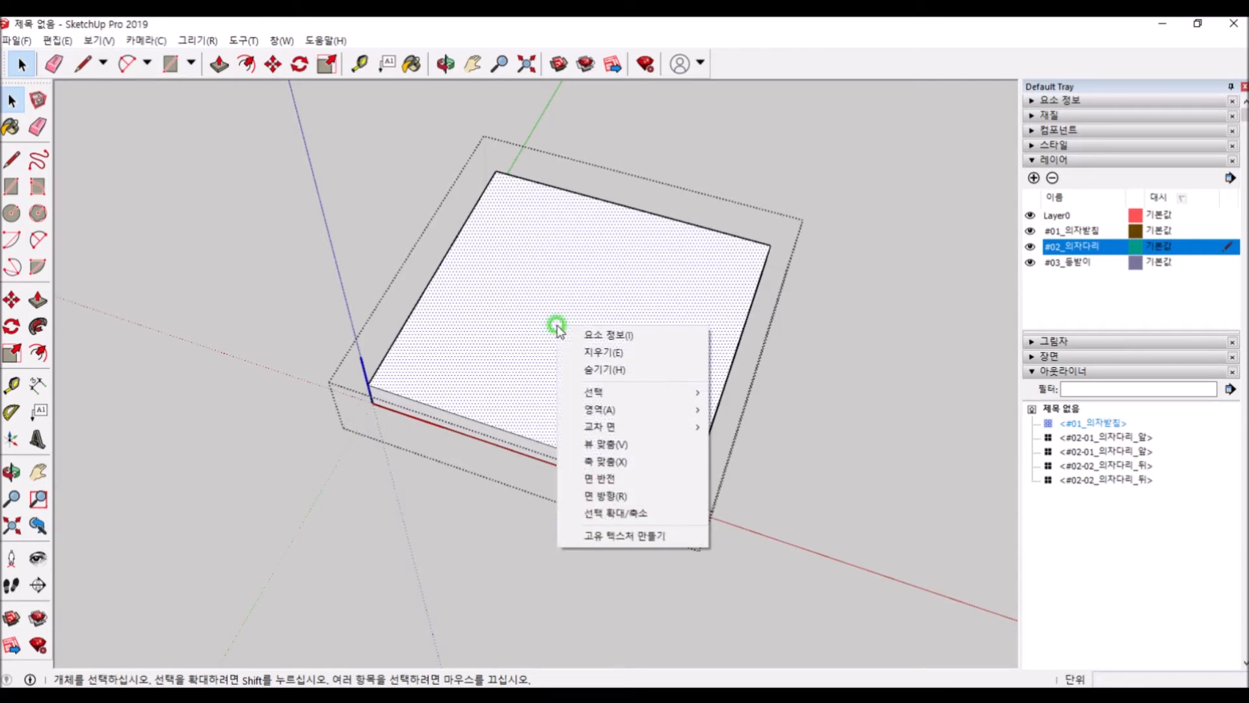
left_click(698, 452)
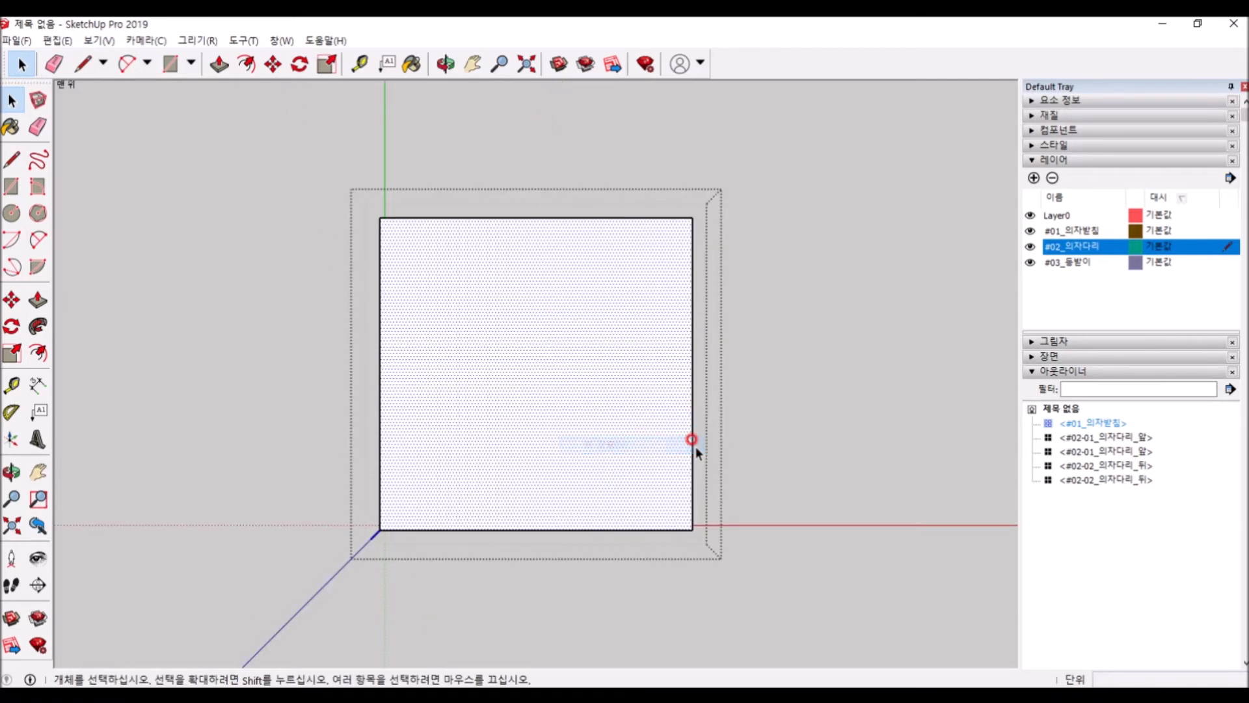
scroll(424, 534, "up", 2)
scroll(567, 503, "down", 3)
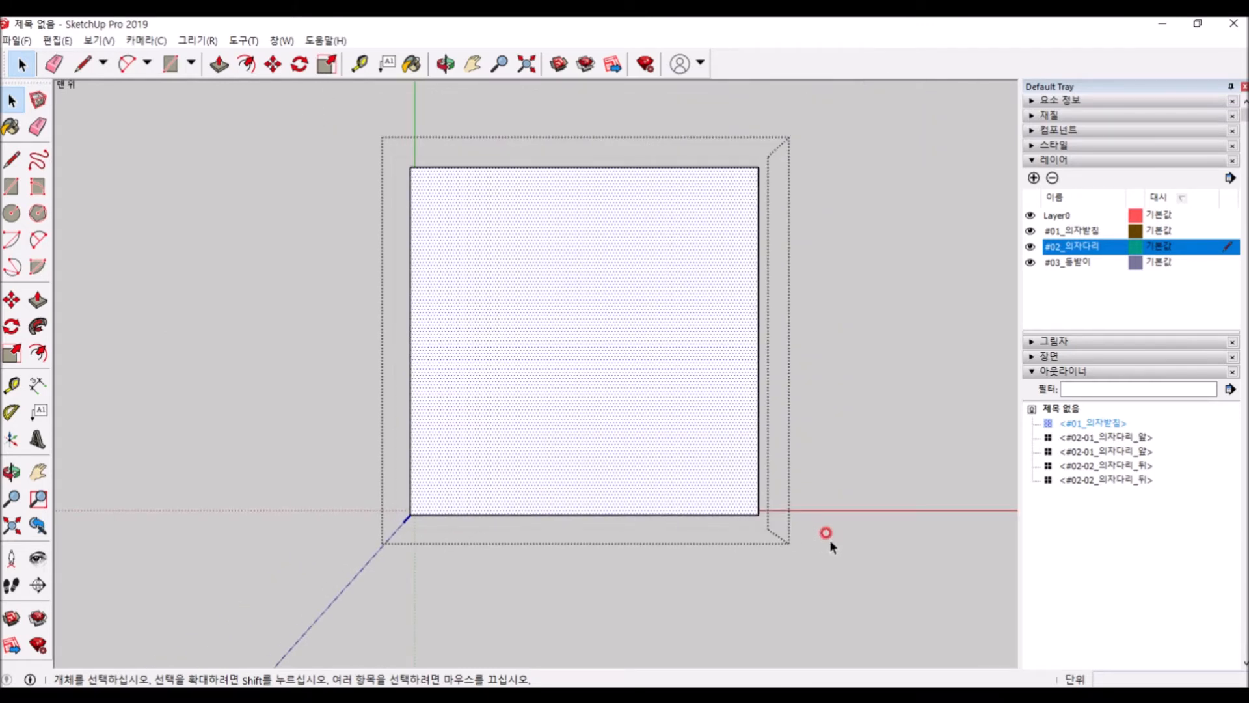
key("v")
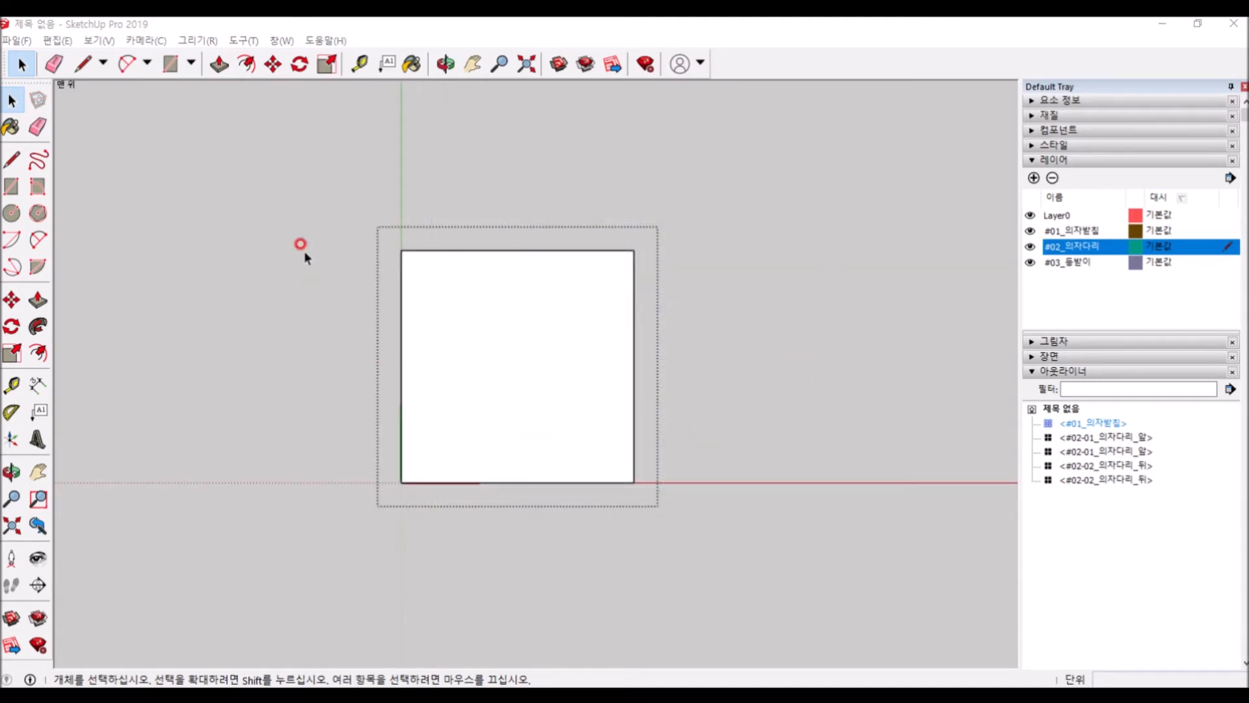
scroll(452, 274, "up", 2)
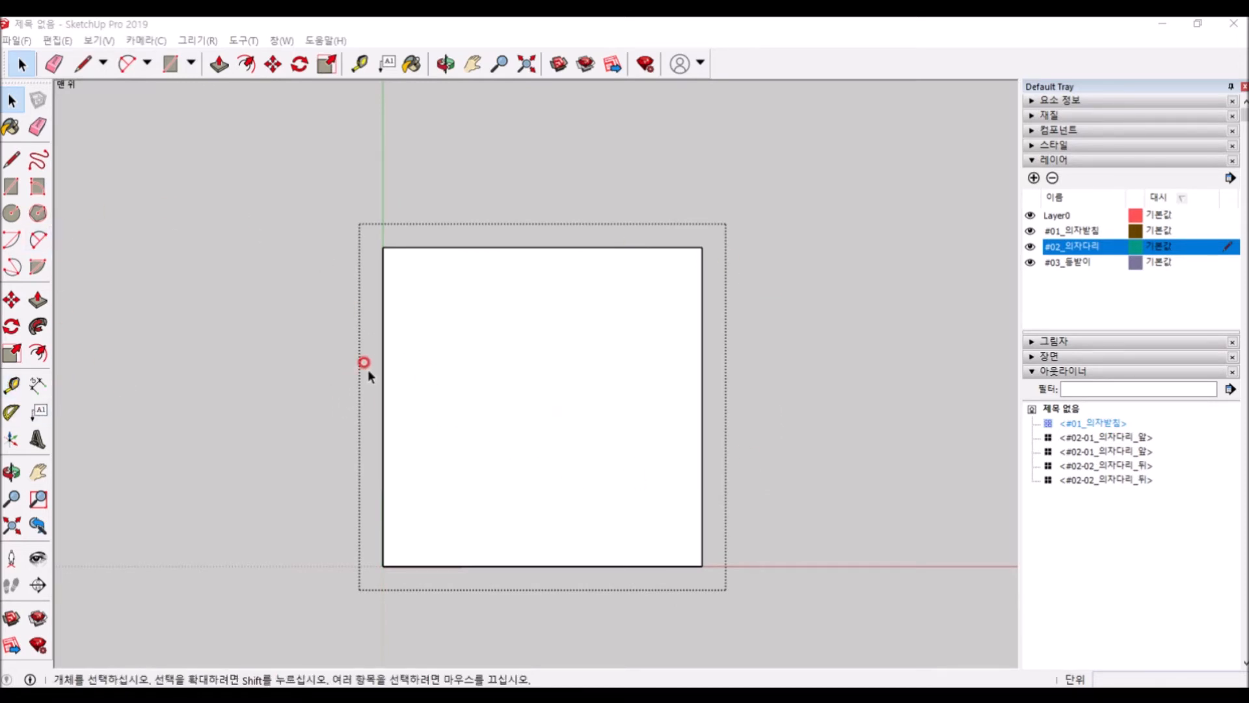
Step: Place two guides parallel to the seat edge on the green axis, 40 mm inside it and 20 mm further in
left_click(424, 358)
key("t")
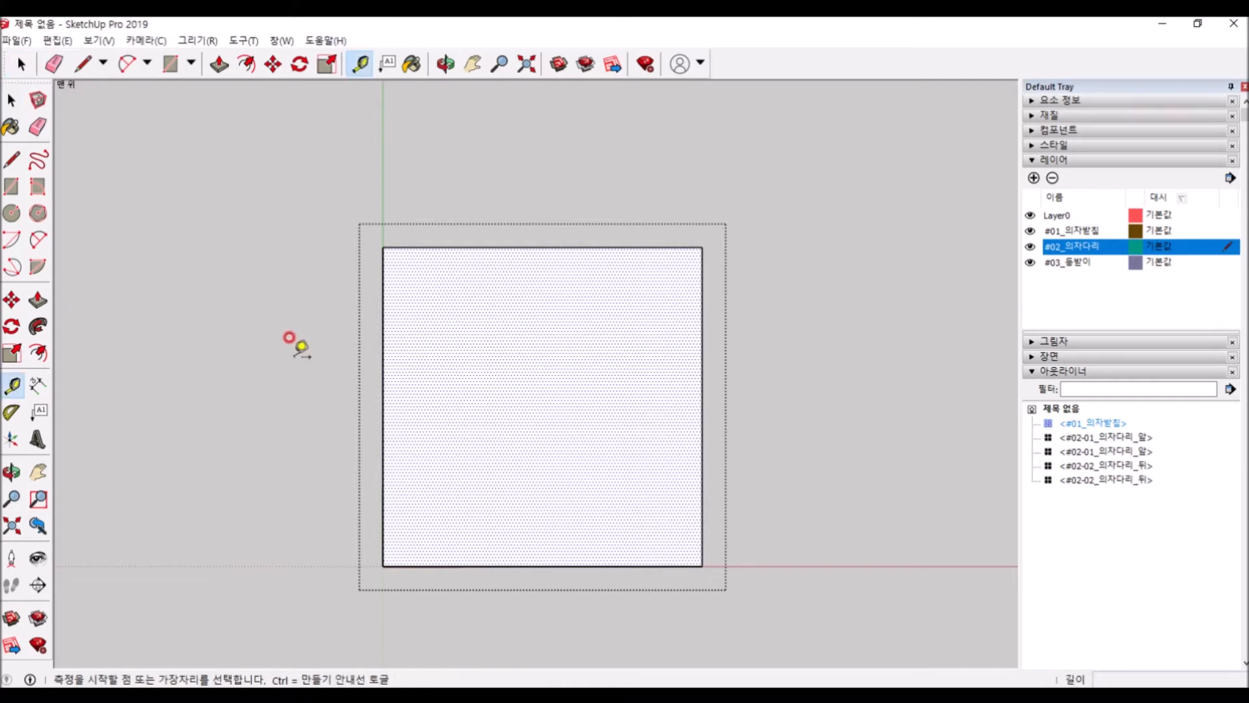
left_click(383, 309)
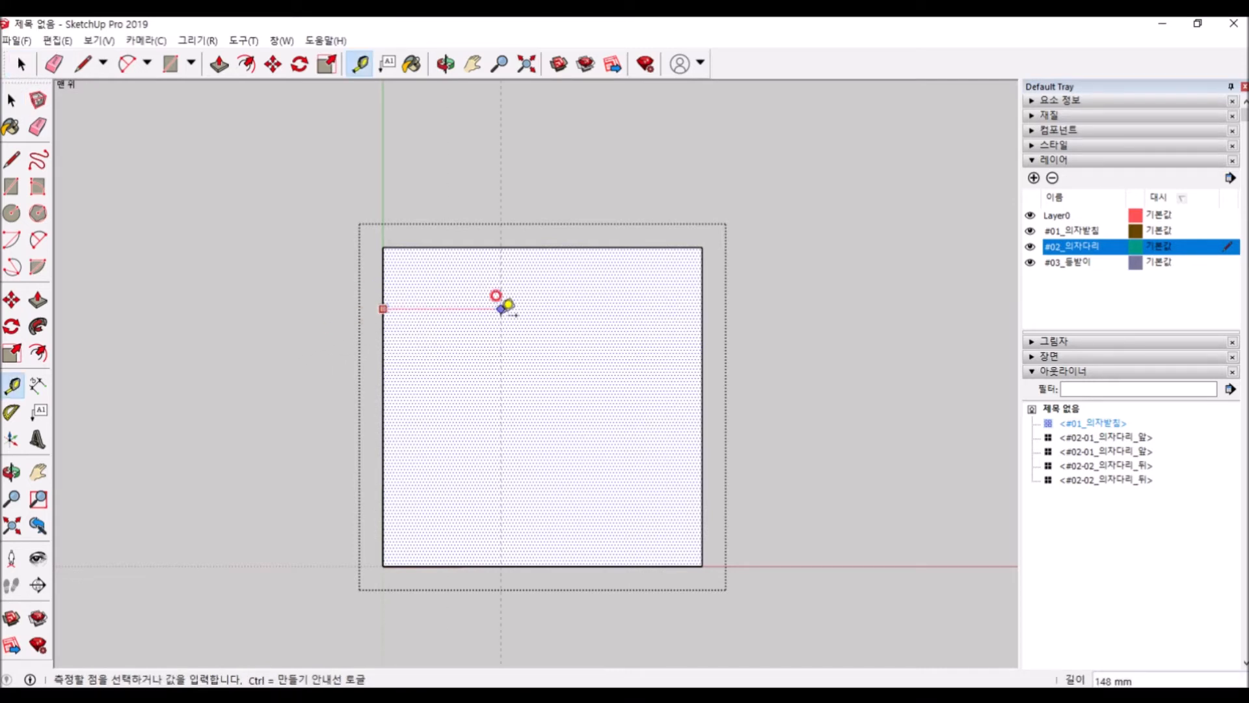
type("40")
key("Return")
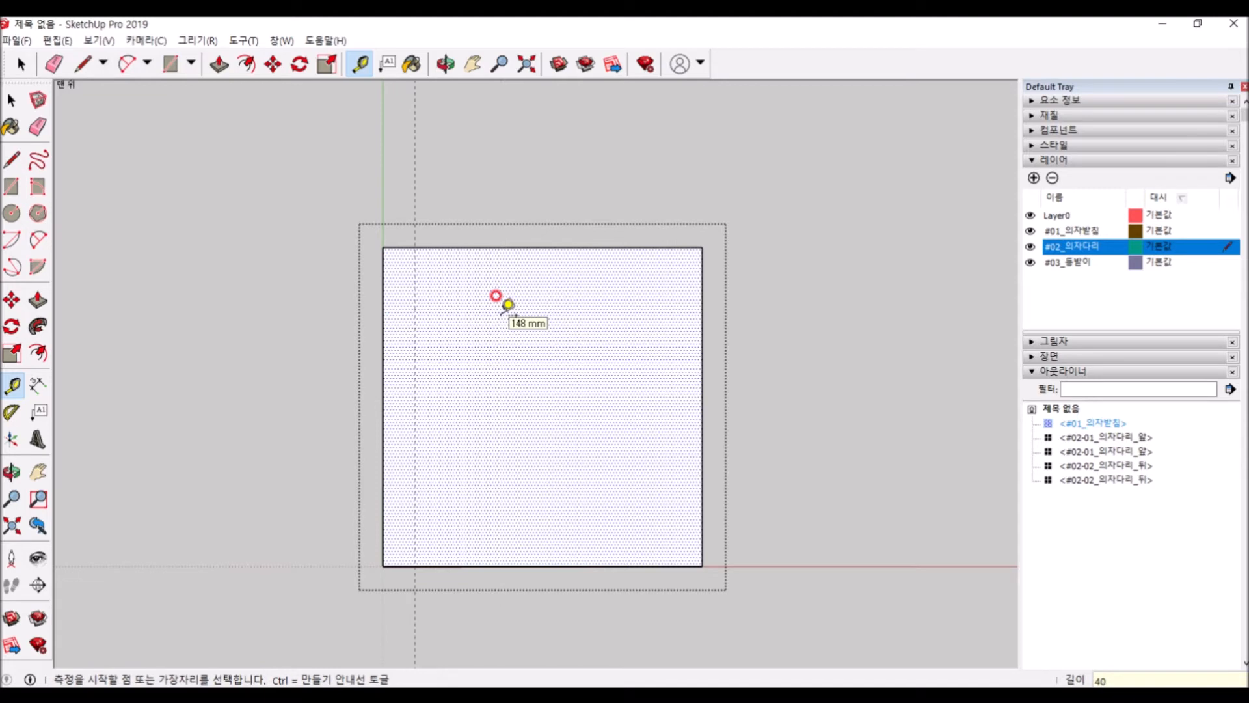
left_click(414, 329)
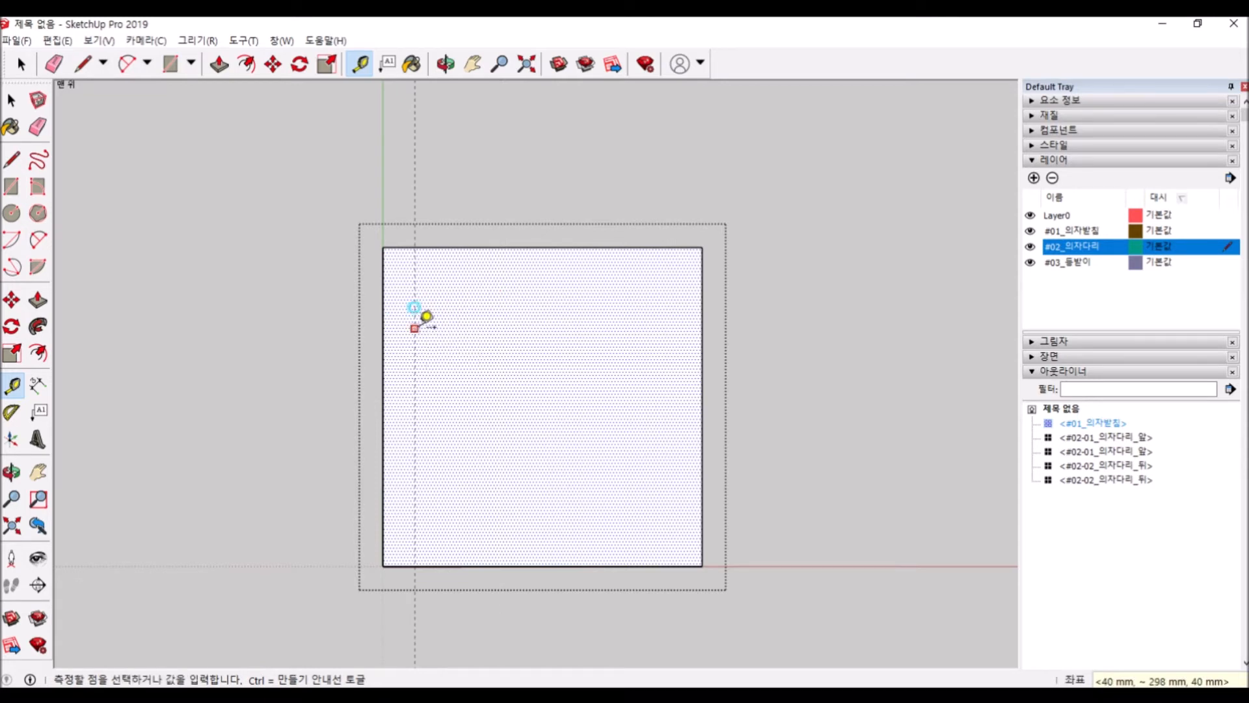
type("20")
key("Return")
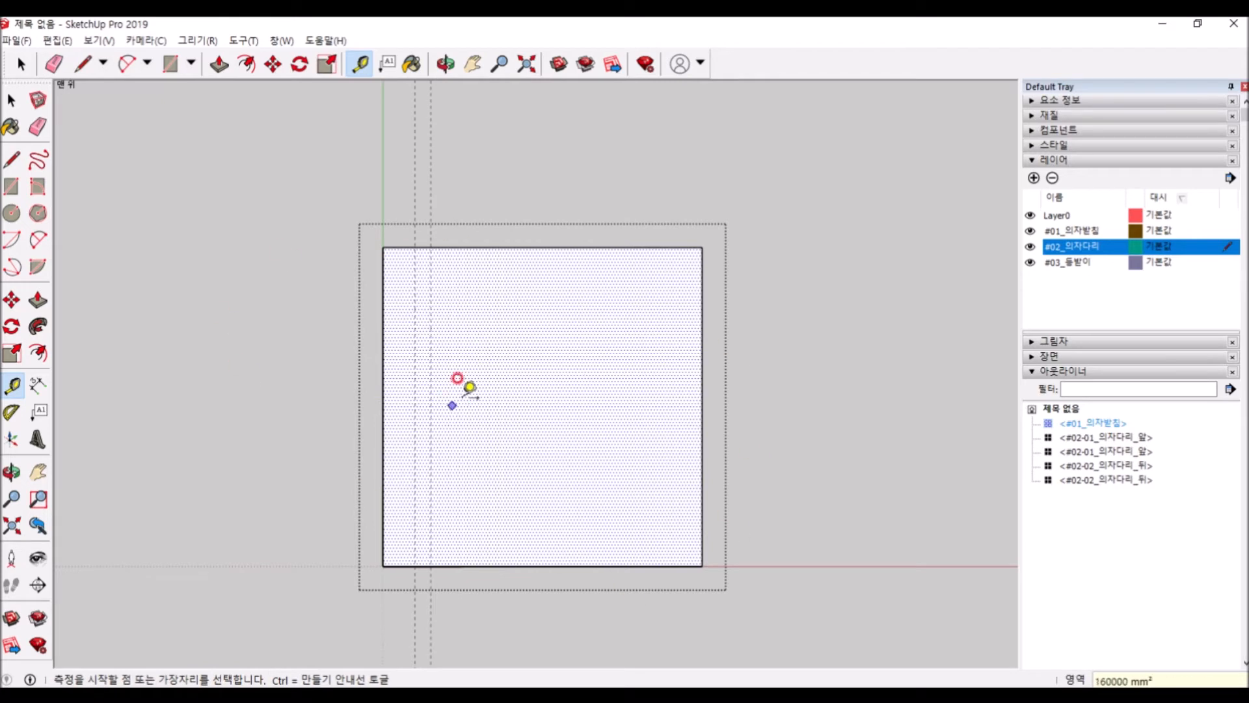
Step: Place two guides parallel to the seat edge opposite the green axis, 40 mm inside it and 20 mm further in
left_click(702, 352)
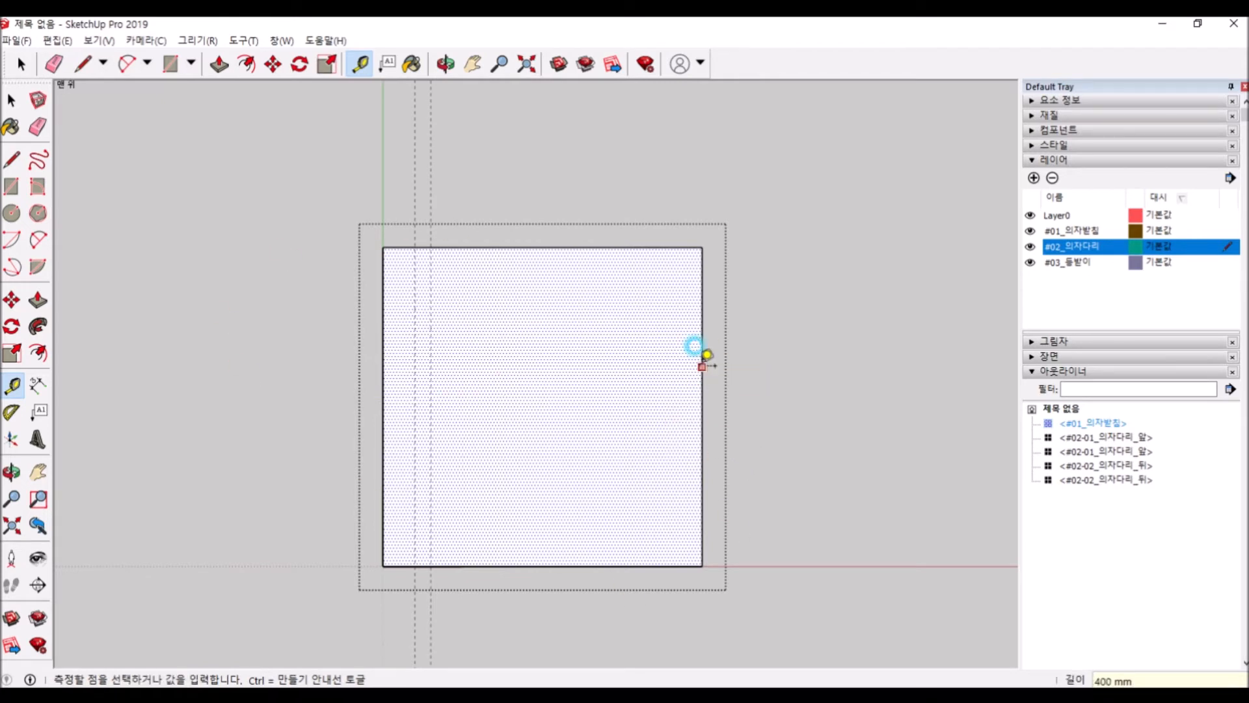
type("40")
key("Return")
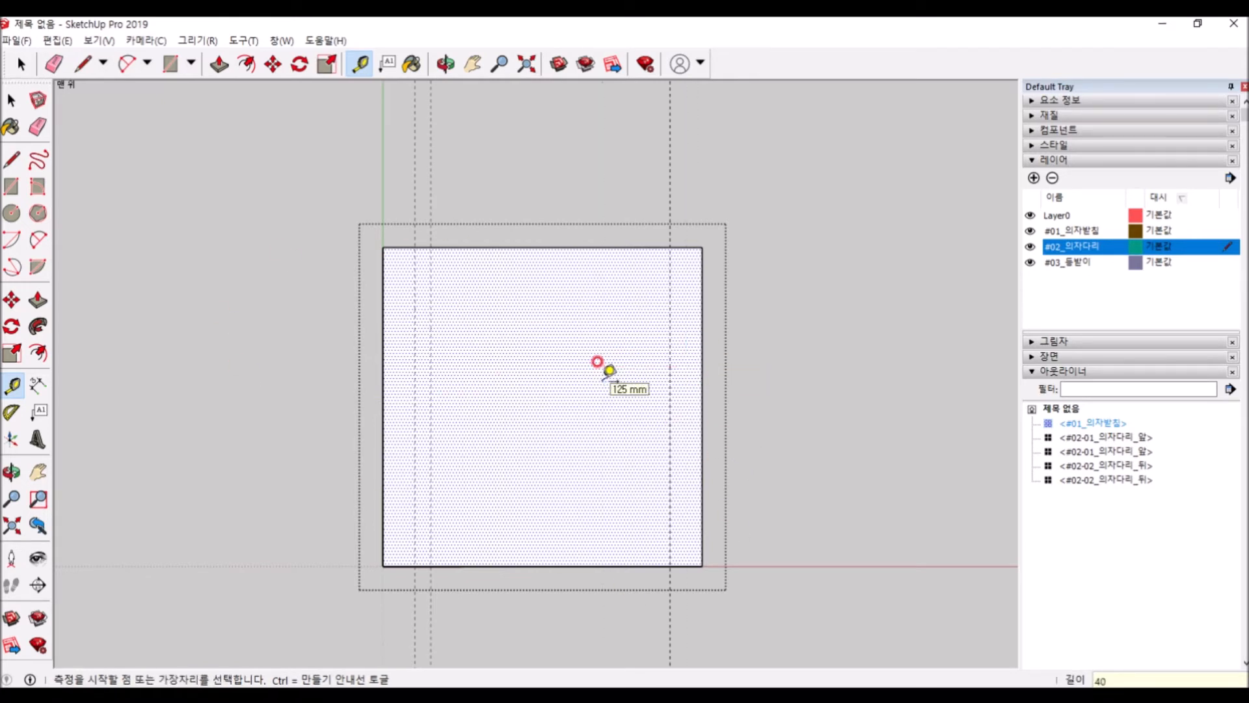
left_click(671, 333)
type("20")
key("Return")
key("space")
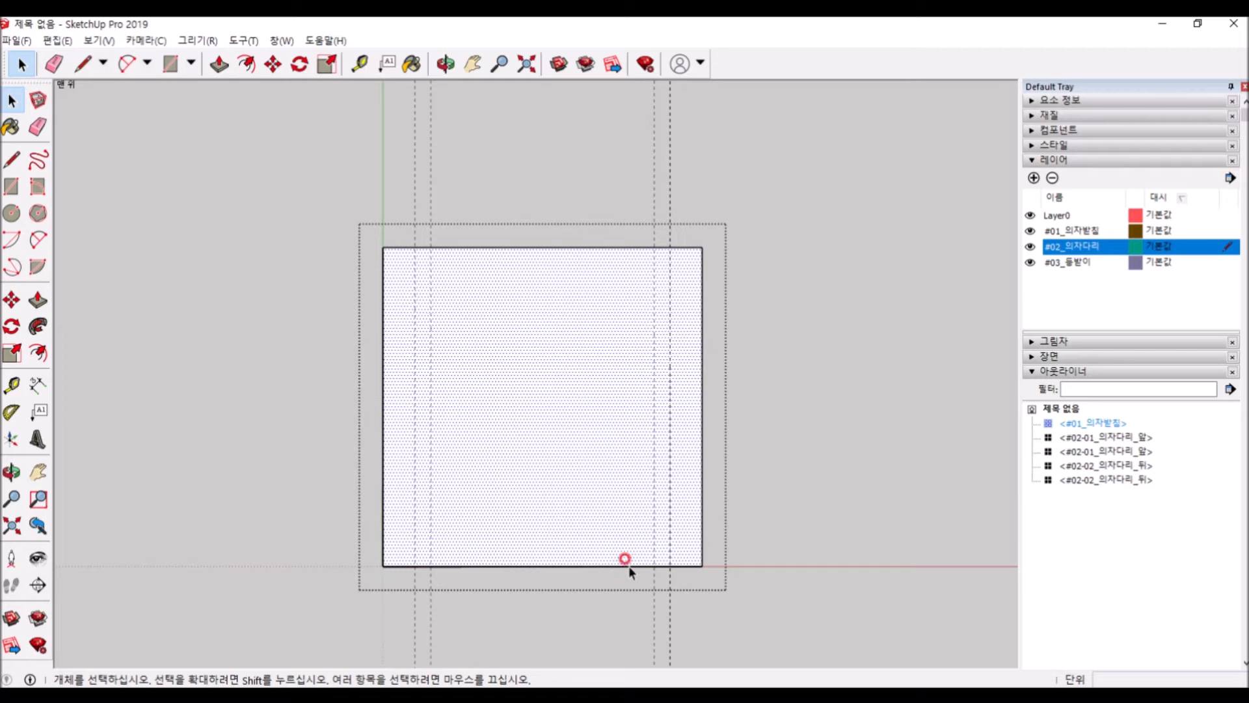
Step: Place a guide parallel to the seat edge on the red axis, about 20 mm inside it
key("t")
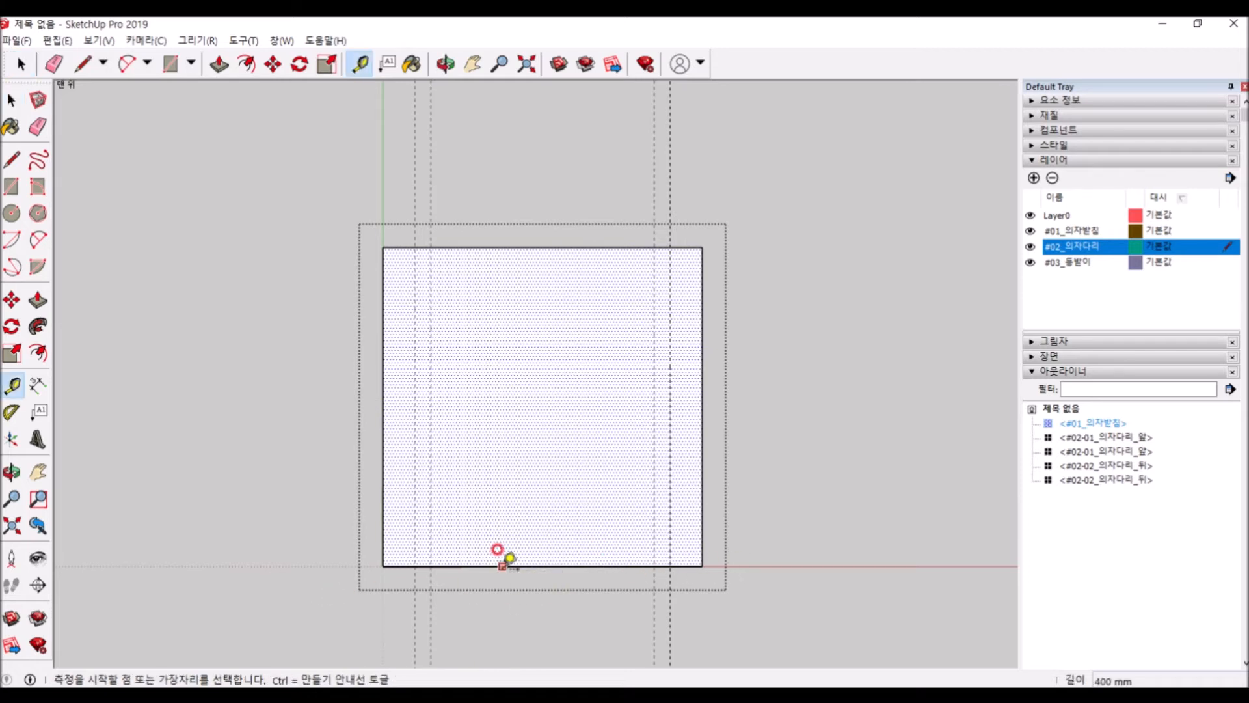
left_click(501, 564)
left_click(509, 520)
key("space")
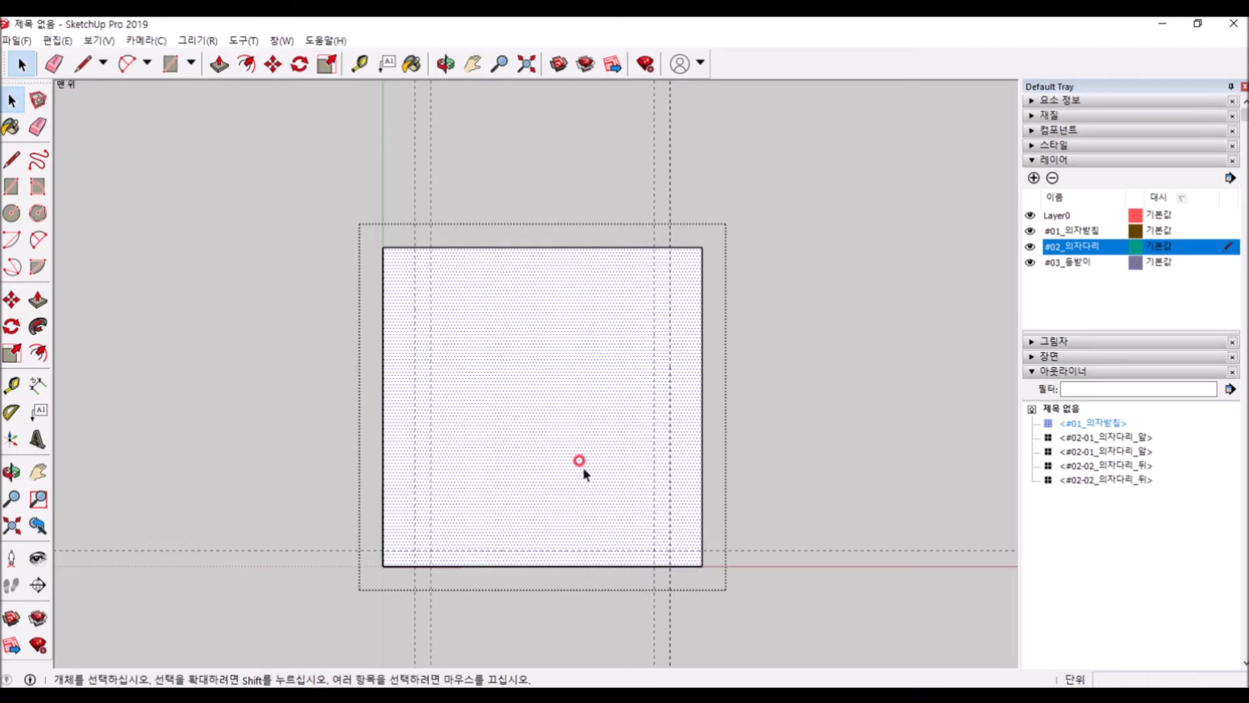
Step: Draw a 90° arc of 20 mm radius near the origin, centred where the inner guide crosses the seat's red-axis edge
scroll(449, 595, "up", 1)
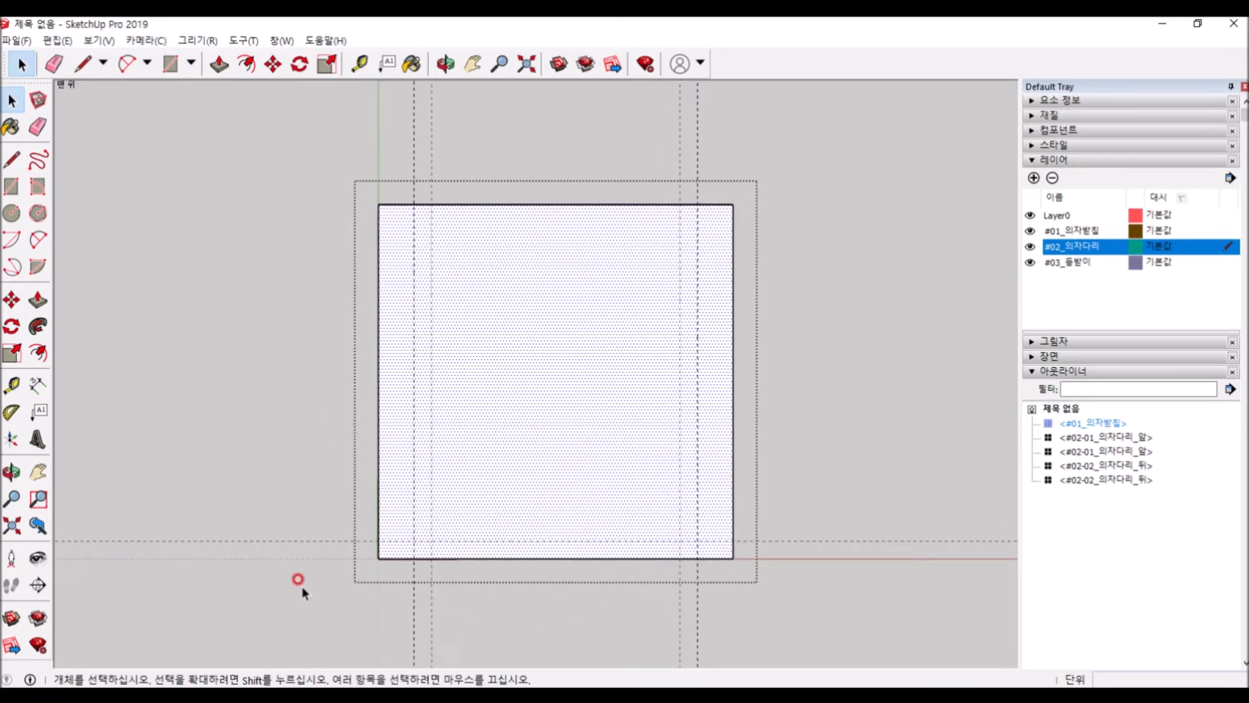
scroll(330, 596, "up", 2)
scroll(613, 500, "down", 6)
scroll(521, 502, "up", 5)
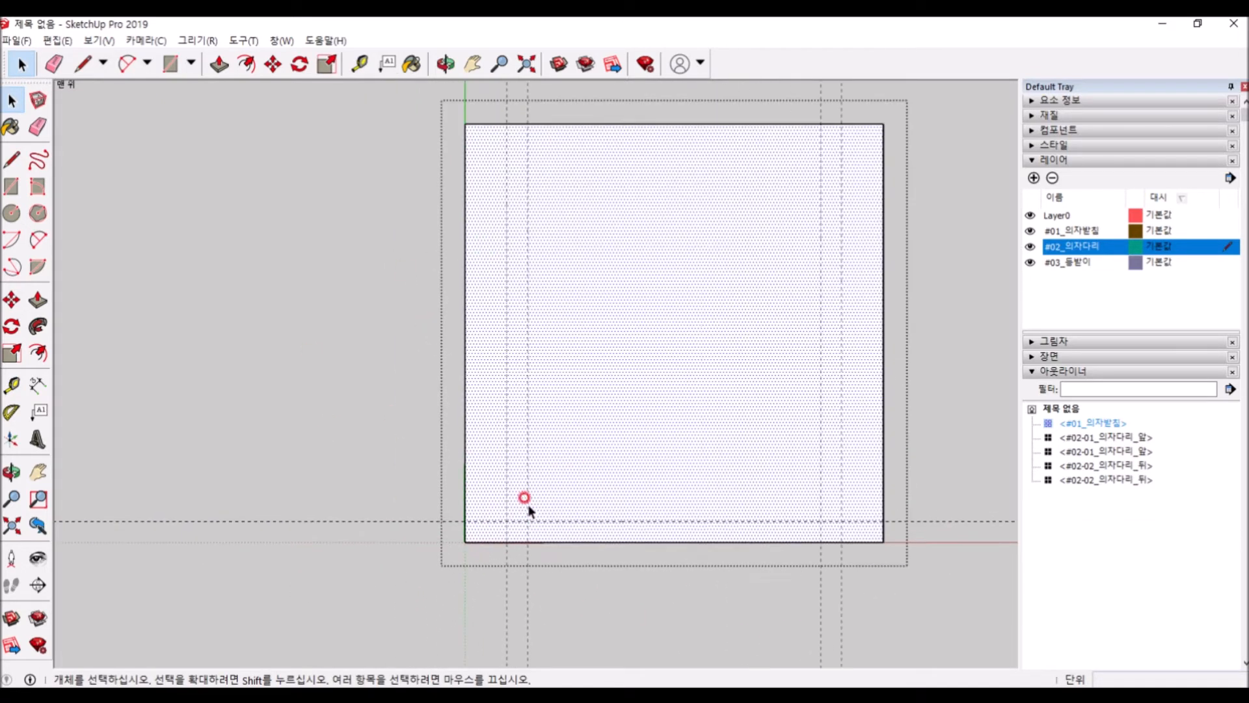
scroll(440, 436, "down", 3)
scroll(456, 496, "up", 3)
key("Escape")
double_click(546, 453)
scroll(478, 475, "up", 2)
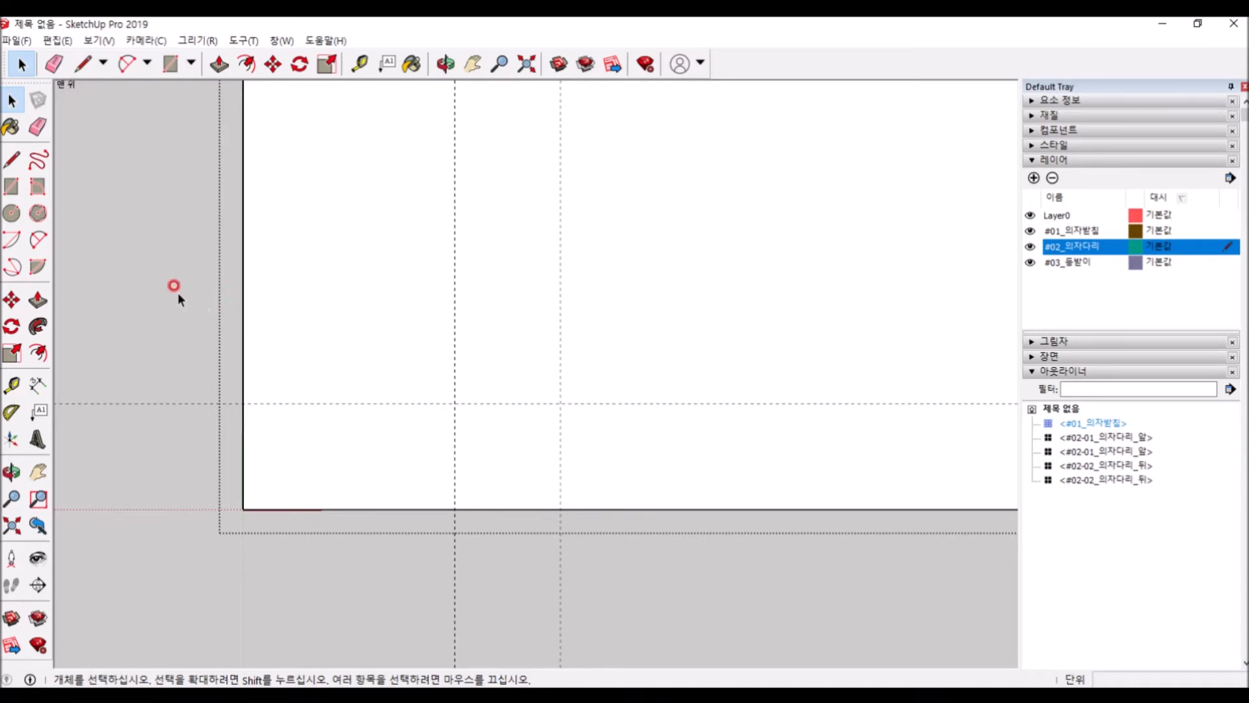
left_click(13, 240)
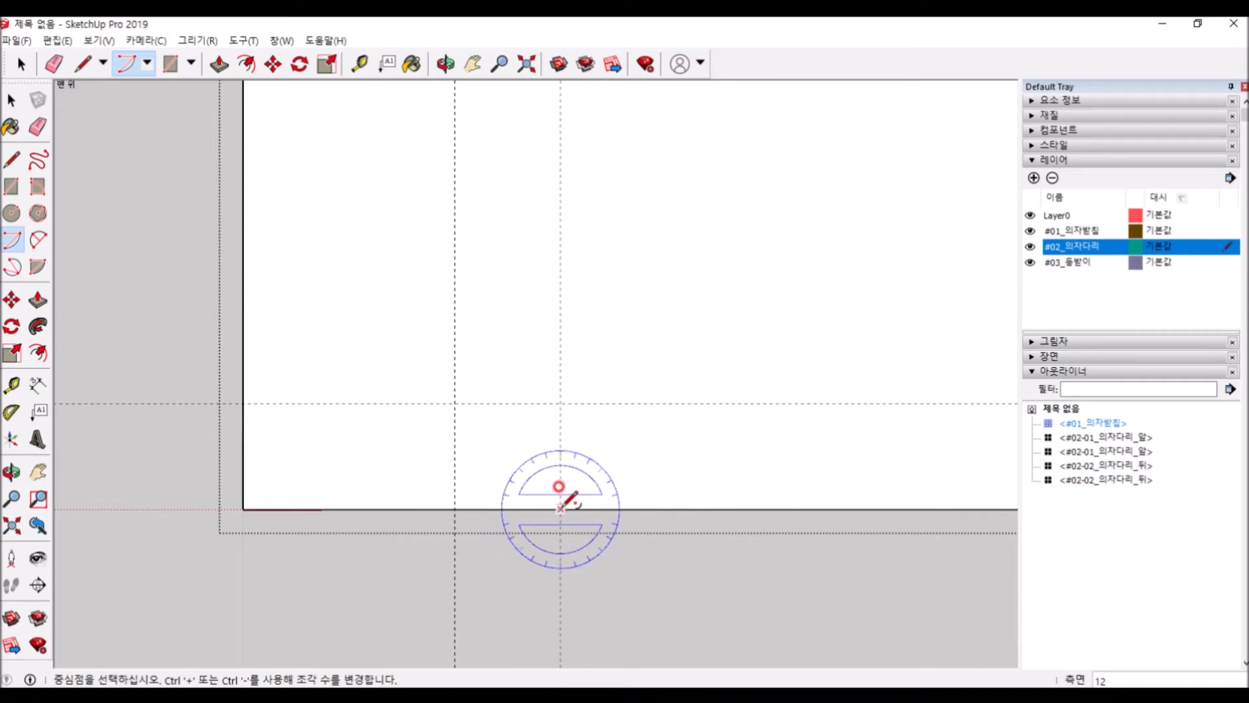
left_click(560, 509)
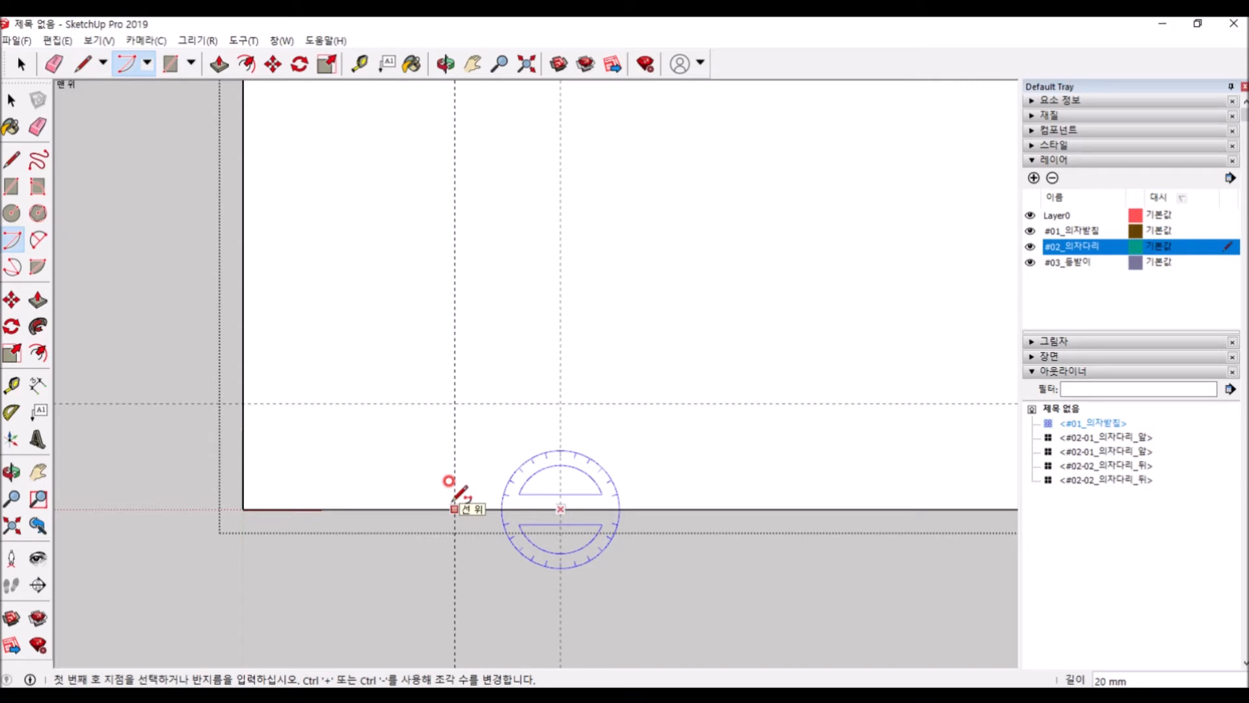
left_click(454, 508)
left_click(560, 403)
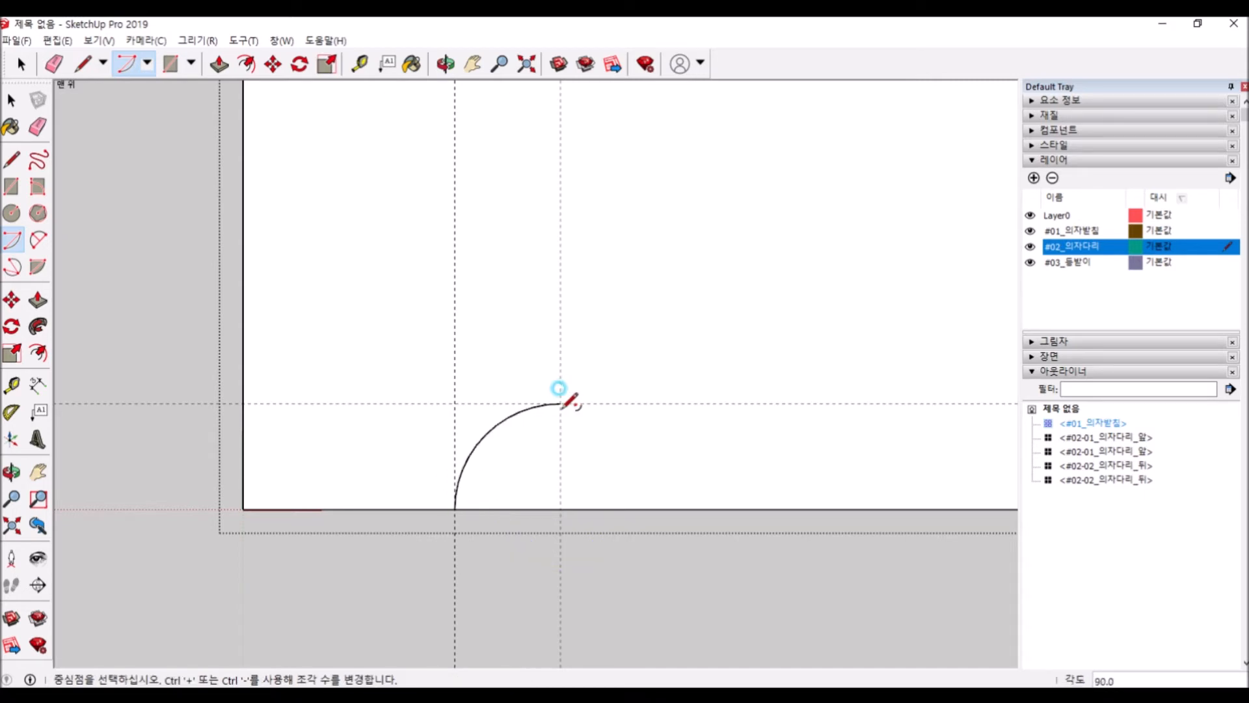
Step: Draw a mirrored 90° arc at the other end of the red-axis edge, centred on that pair's inner guide
scroll(303, 447, "down", 2)
scroll(301, 446, "up", 1)
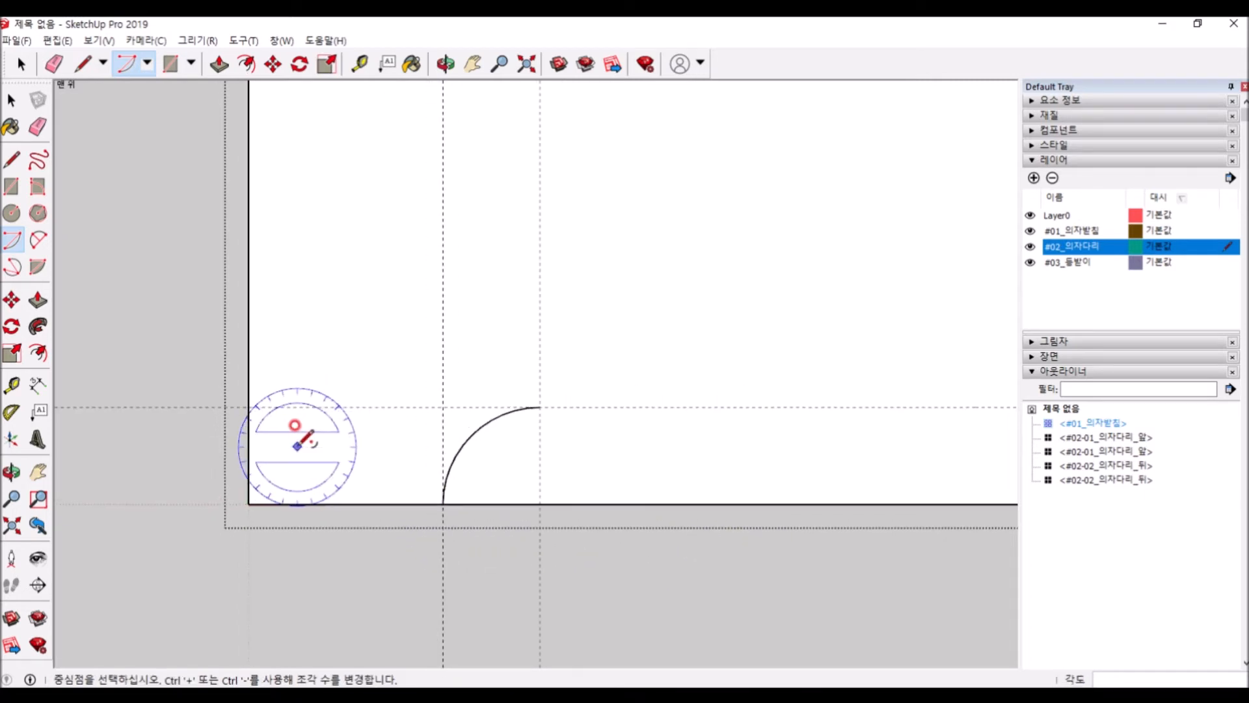
scroll(283, 435, "down", 7)
scroll(608, 454, "up", 5)
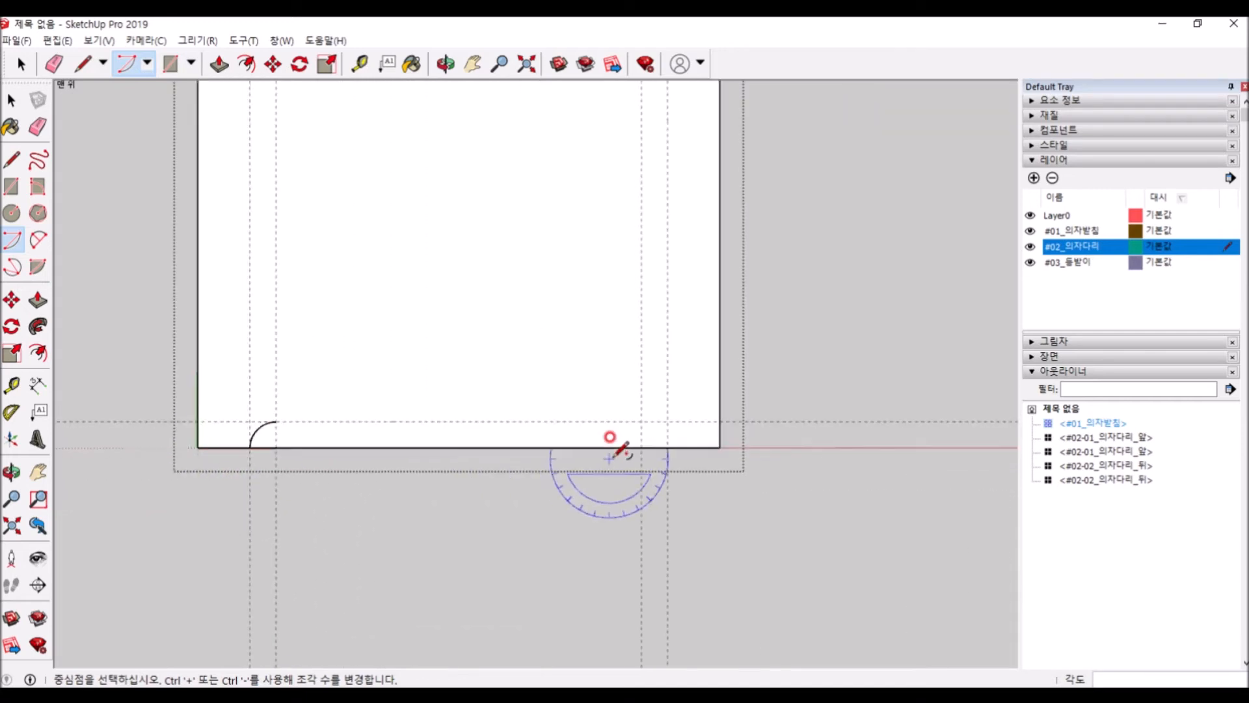
scroll(653, 448, "up", 3)
left_click(599, 437)
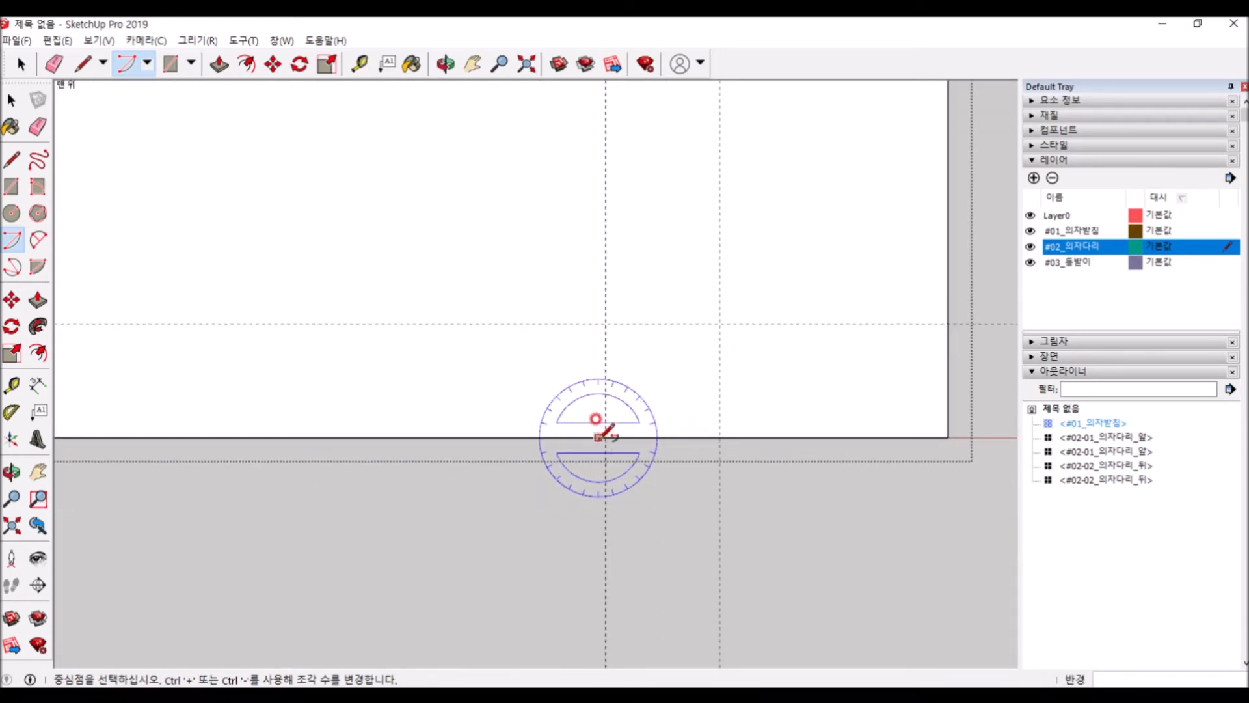
key("Escape")
left_click(605, 438)
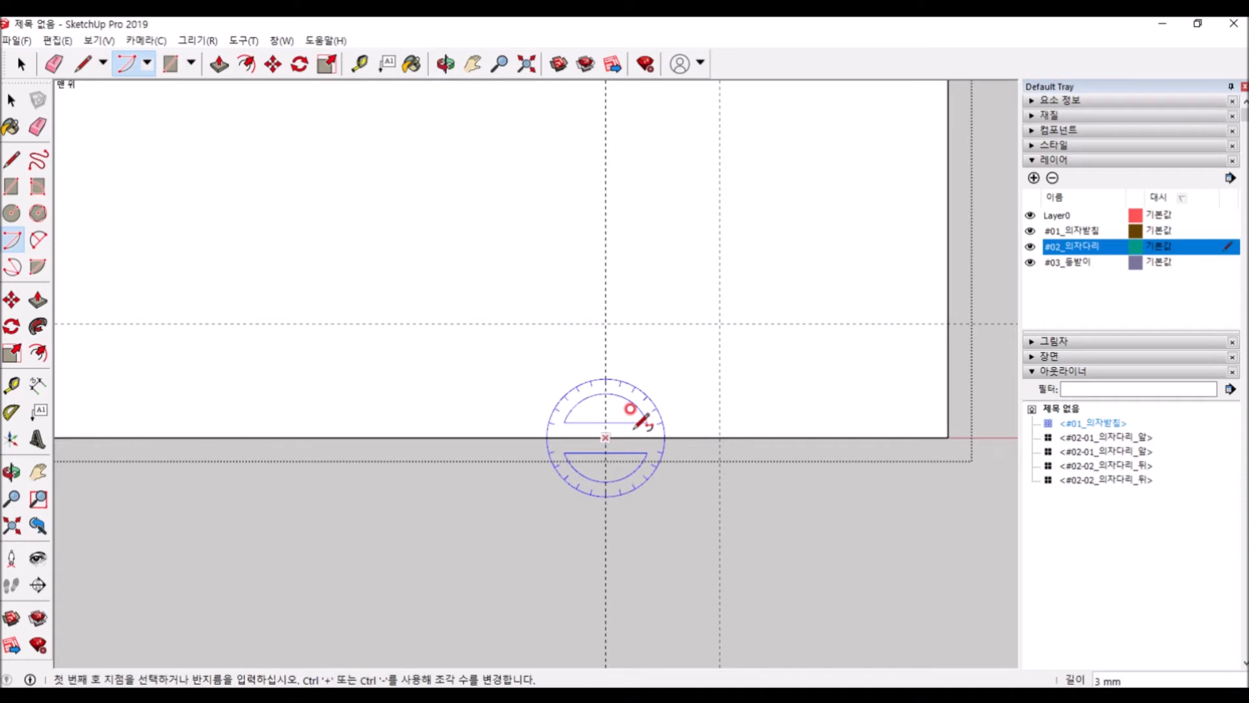
left_click(719, 437)
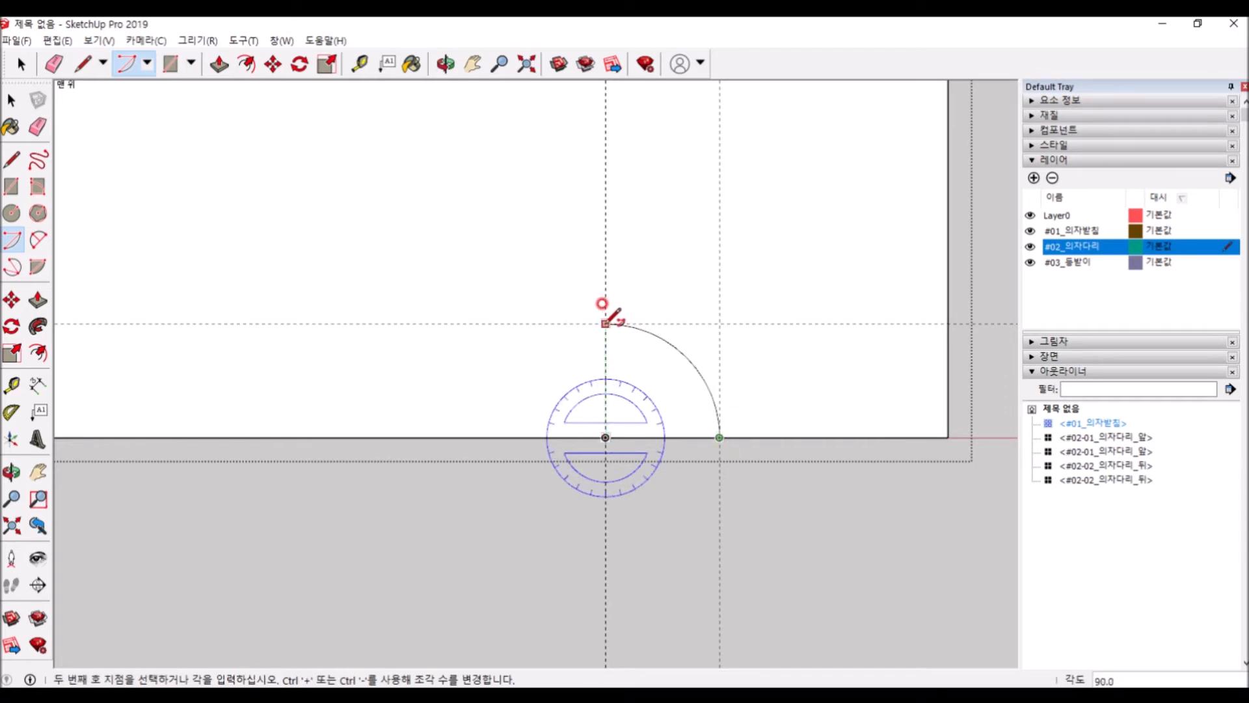
left_click(605, 324)
scroll(905, 383, "down", 1)
scroll(916, 381, "down", 5)
key("space")
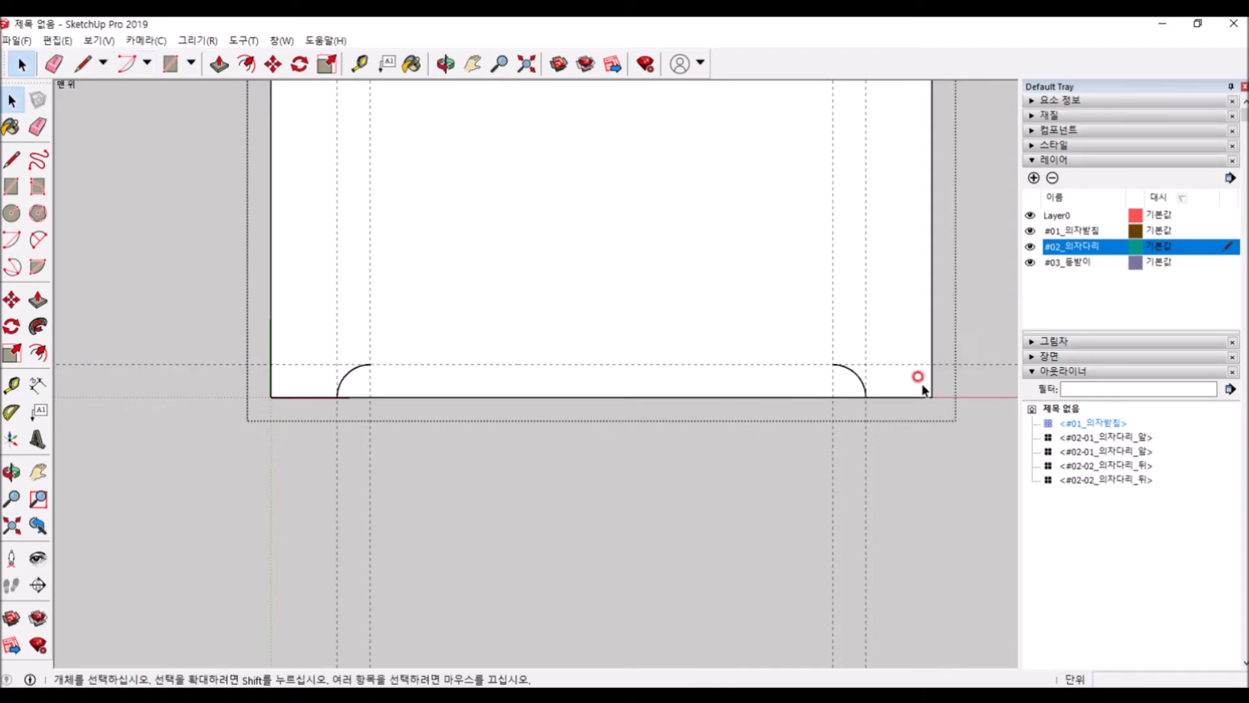
Step: Connect the inner endpoints of the two arcs with a straight line to close the notch outline
scroll(903, 384, "up", 1)
key("l")
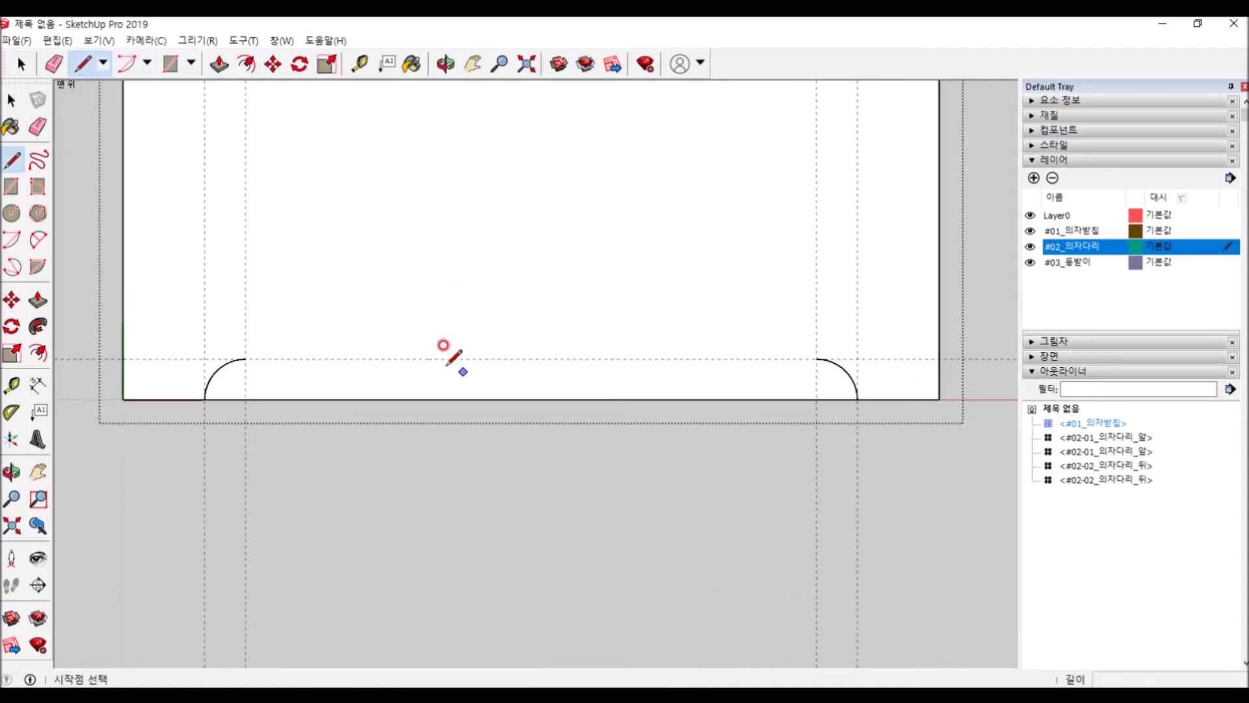
left_click(245, 357)
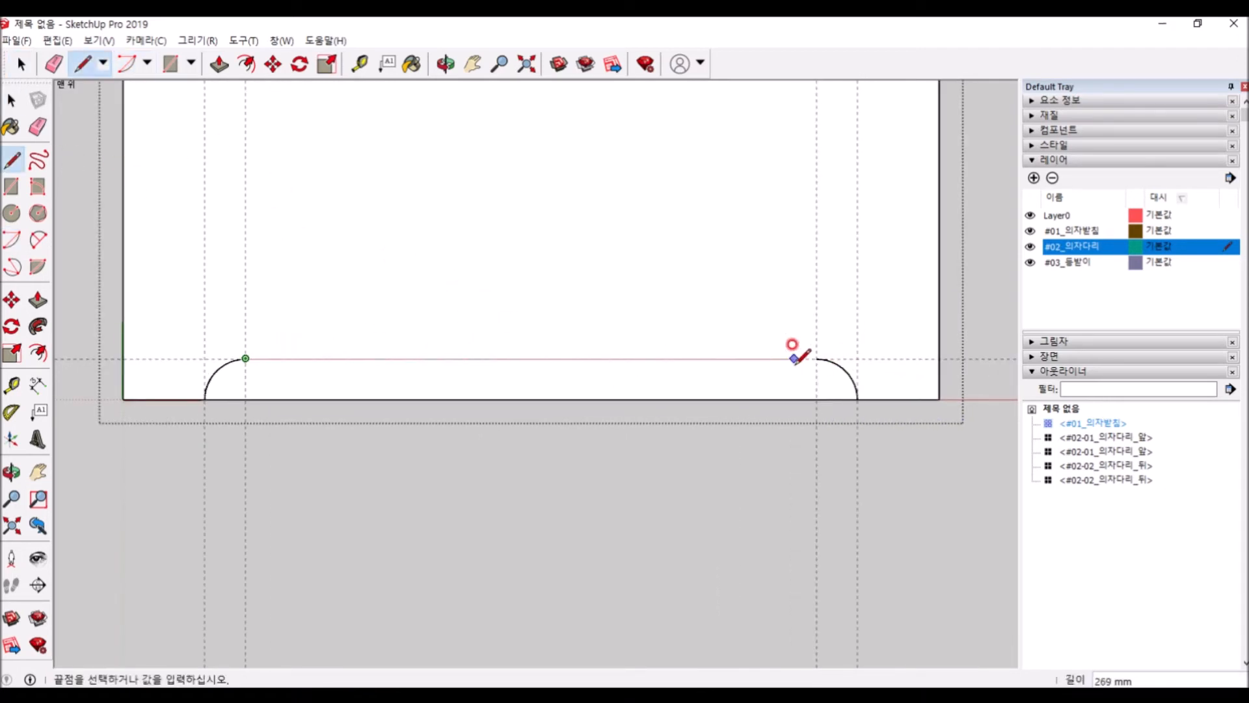
left_click(816, 358)
key("space")
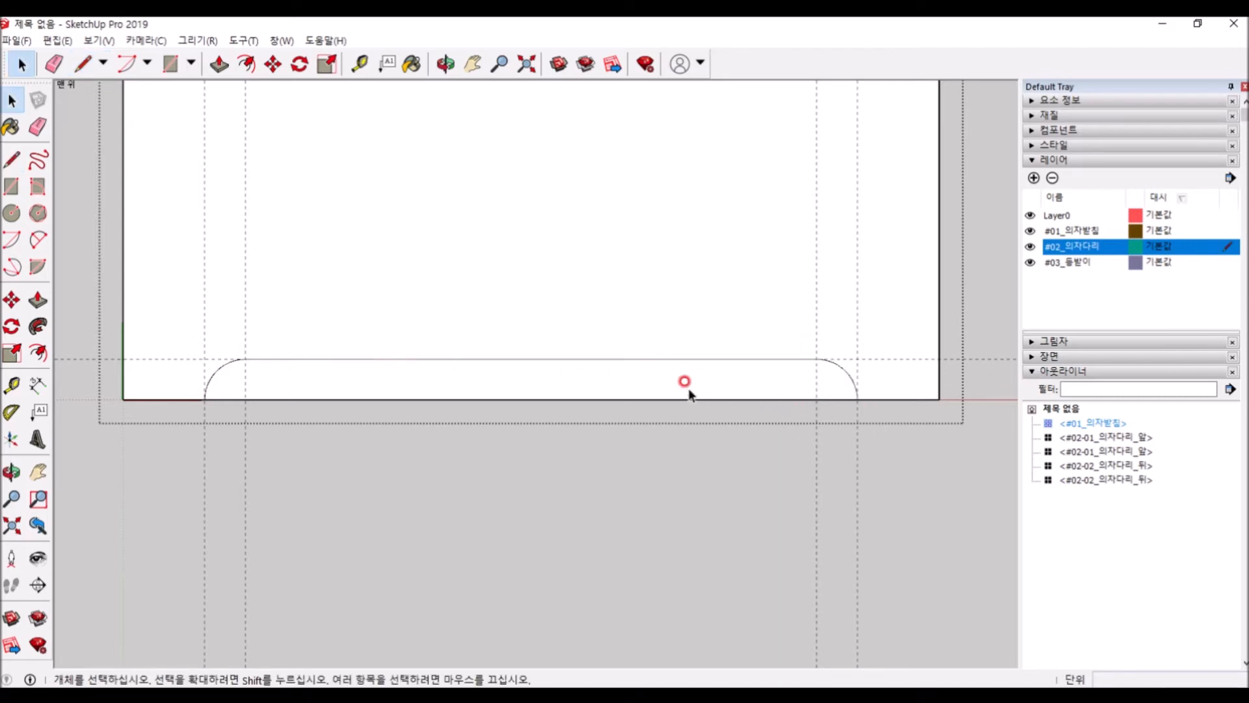
Step: Push the rounded notch face 40 mm down through the seat to cut it out
left_click(703, 280)
left_click(695, 366)
left_click(695, 290)
left_click(674, 365)
left_click(692, 319)
left_click(676, 368)
middle_click_drag(670, 387, 531, 334)
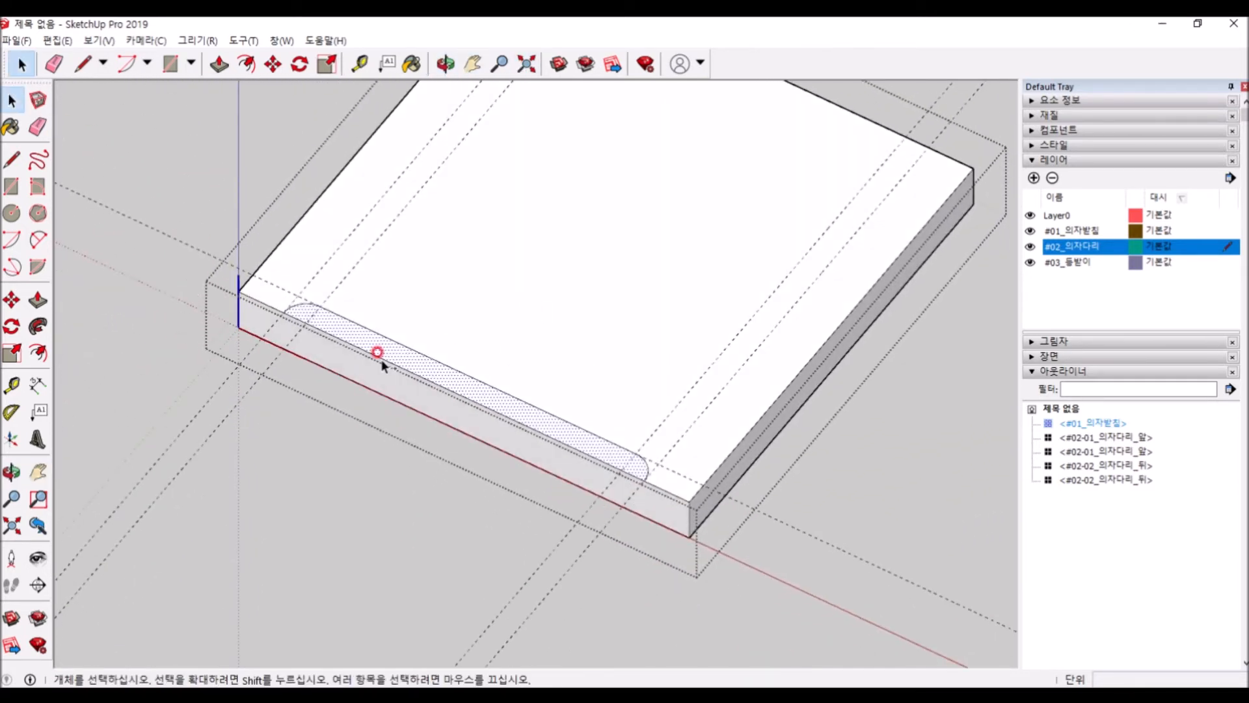
key("p")
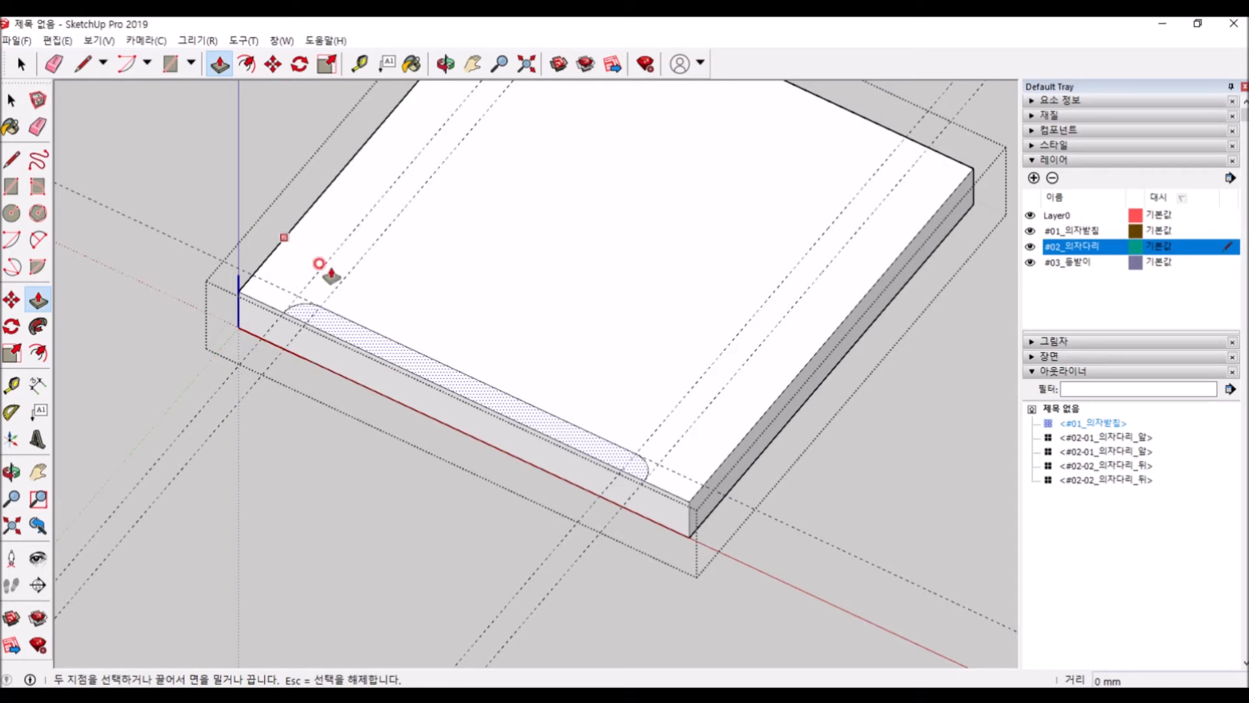
left_click(371, 347)
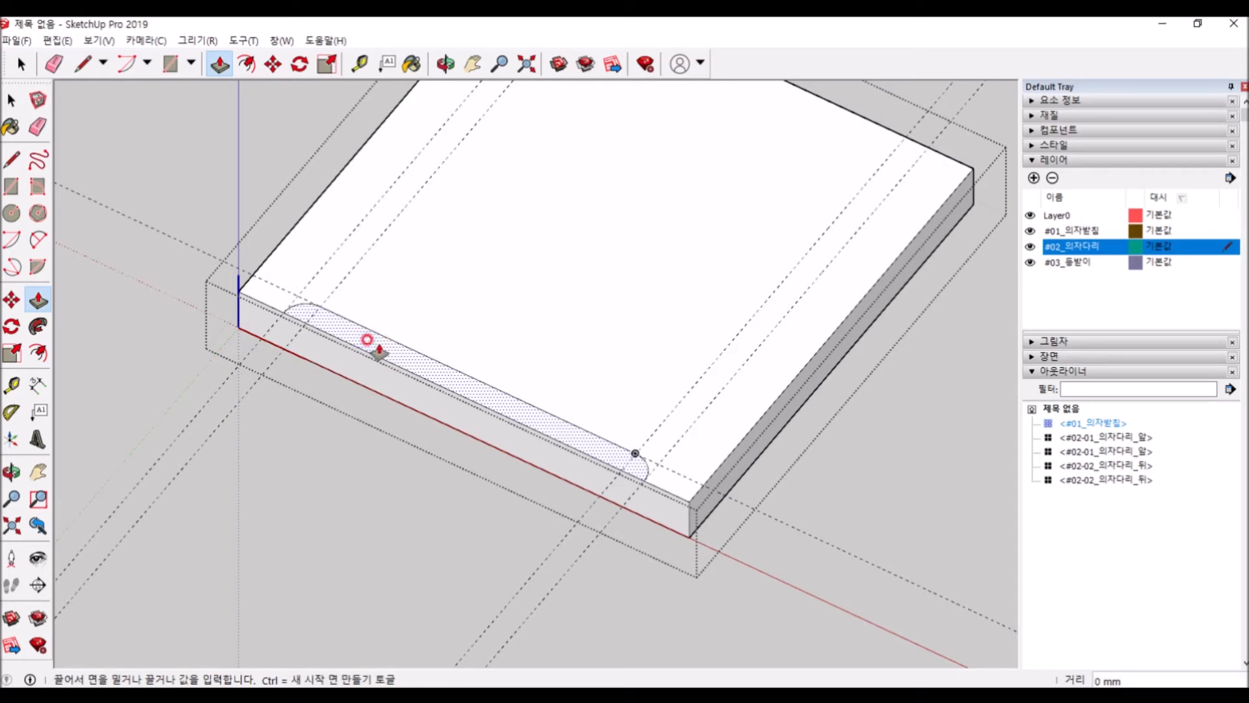
left_click(367, 419)
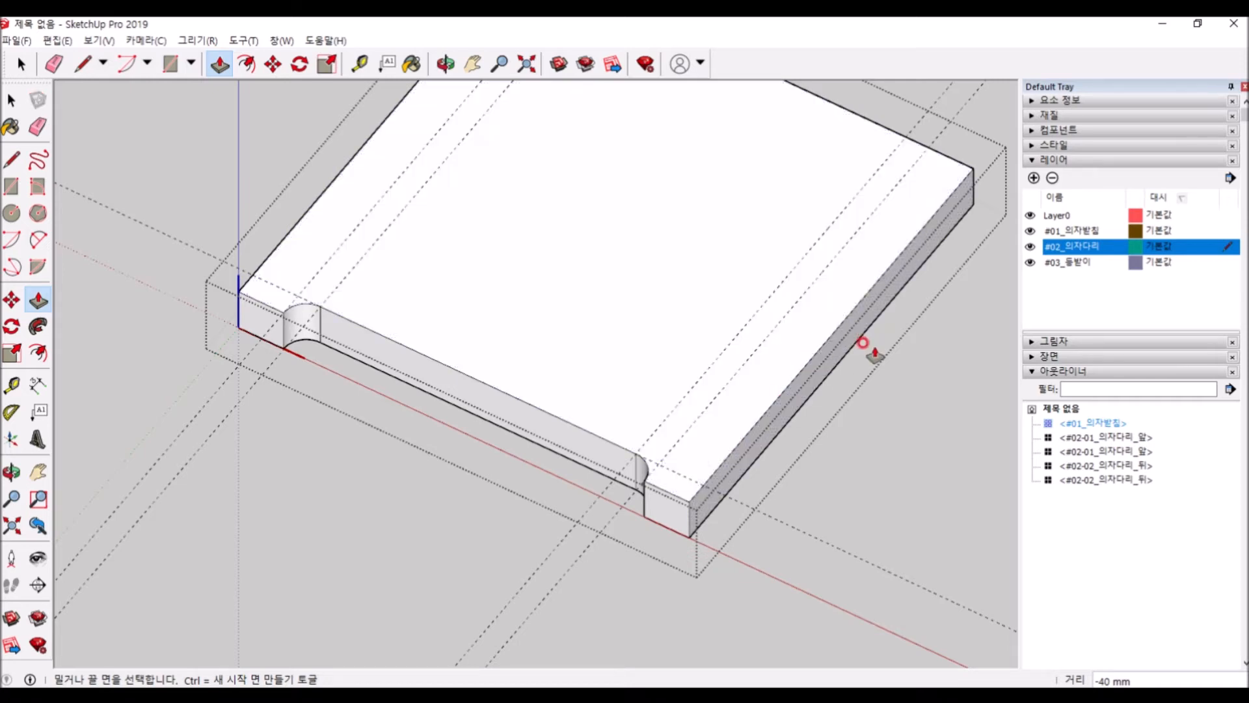
Step: Align the view to the seat's top face and place a guide 40 mm inside the edge opposite the notch
middle_click_drag(787, 371, 115, 352)
key("space")
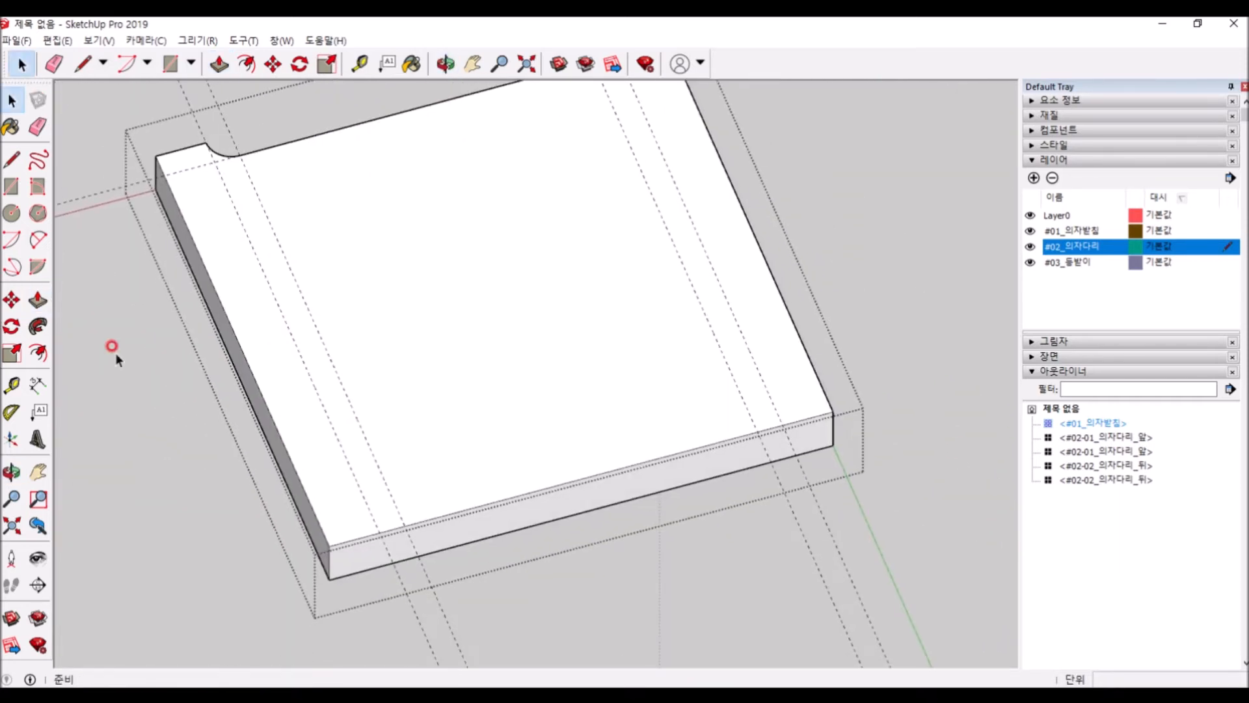
middle_click_drag(669, 354, 540, 452)
scroll(540, 453, "down", 3)
right_click(481, 399)
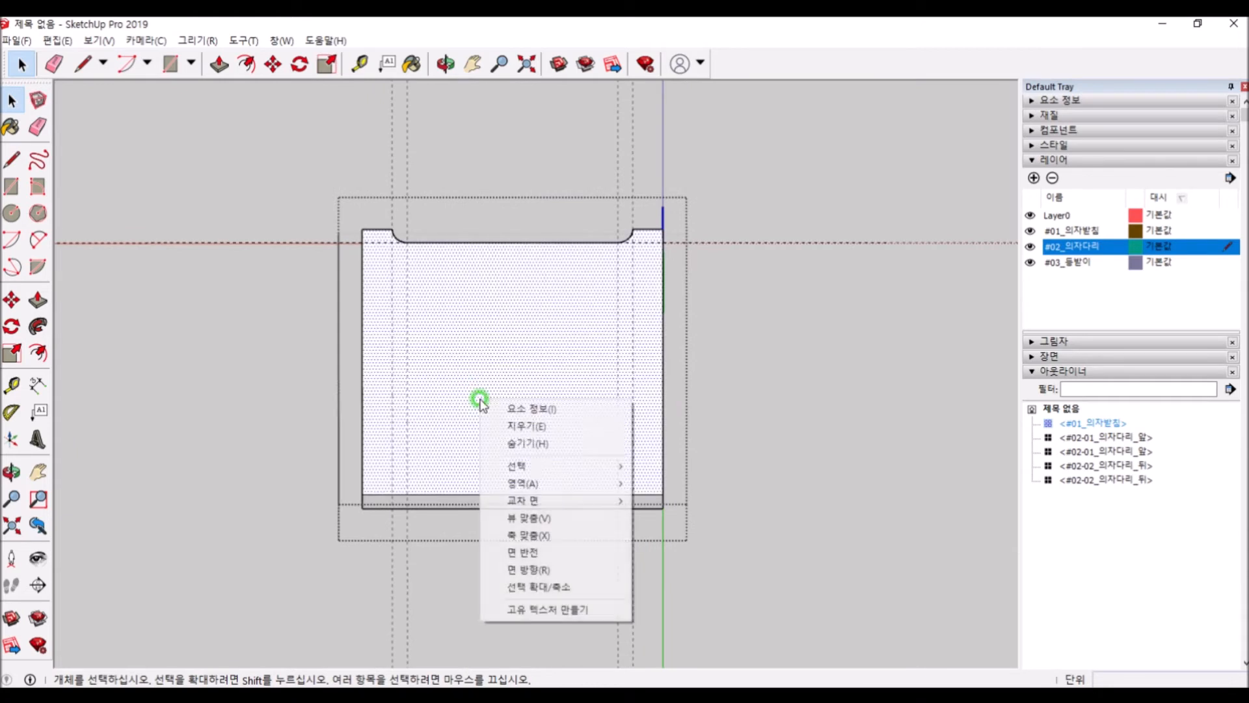
left_click(533, 518)
scroll(432, 170, "up", 2)
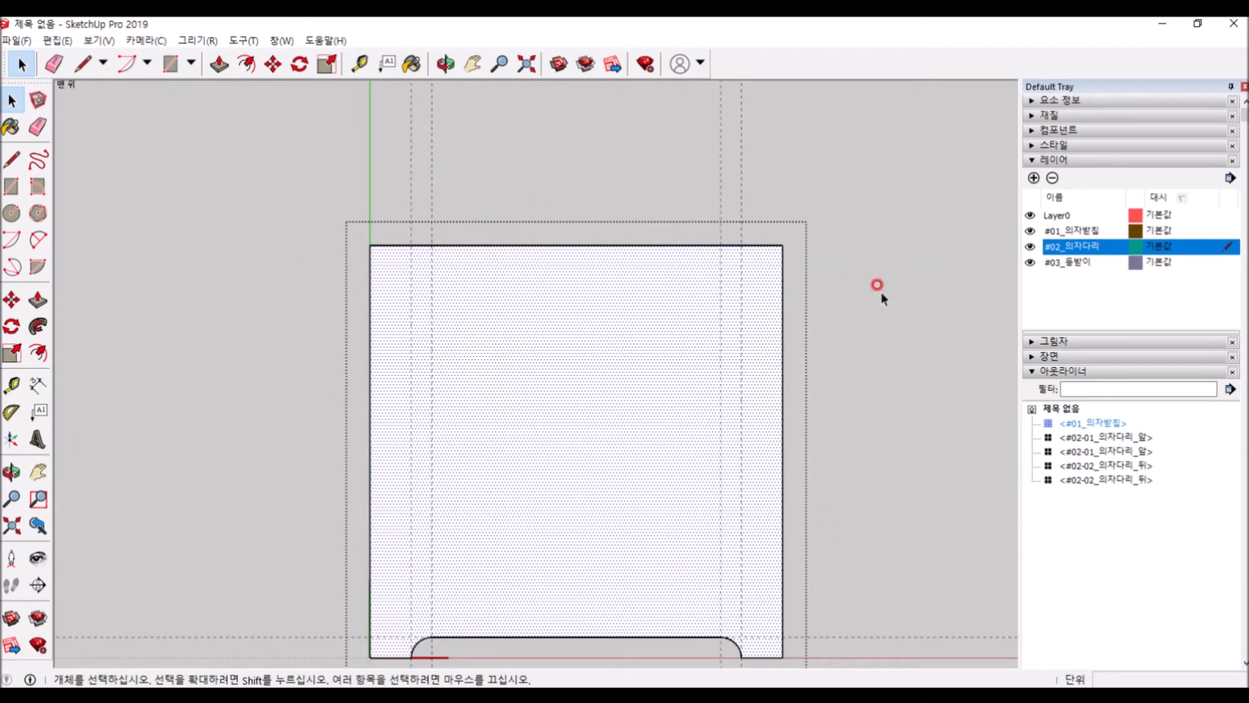
key("t")
left_click(576, 245)
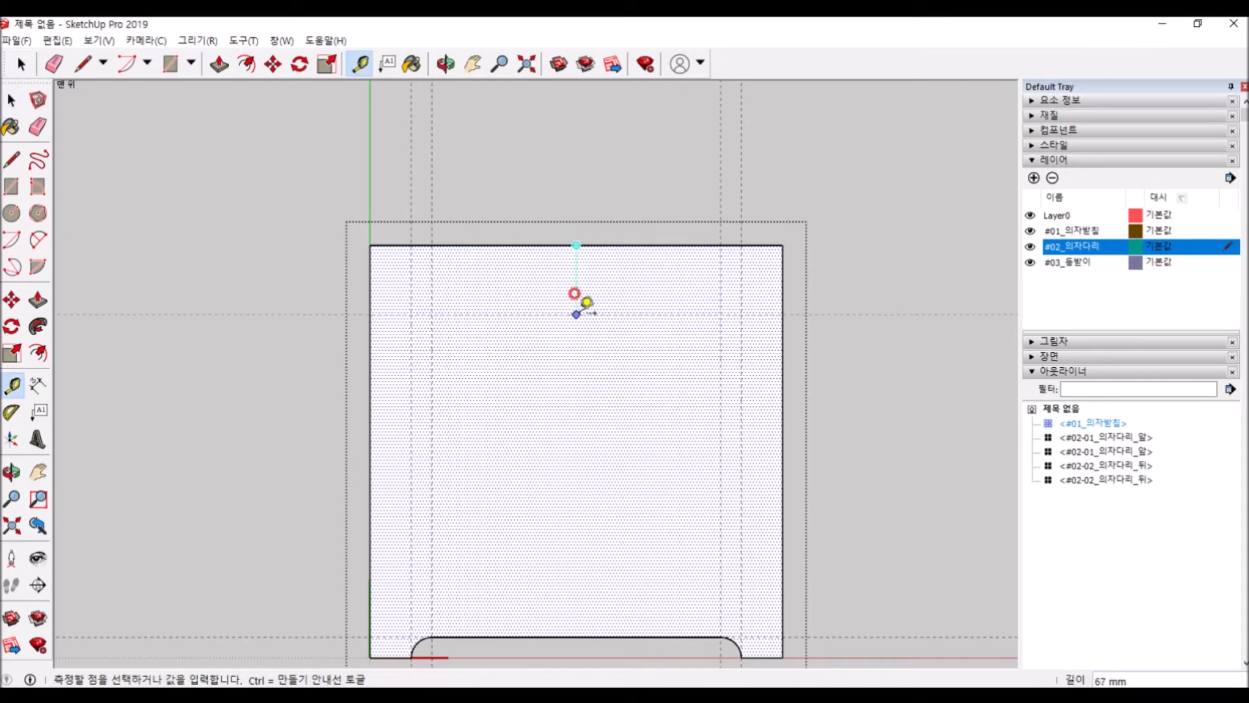
type("40")
key("Return")
key("space")
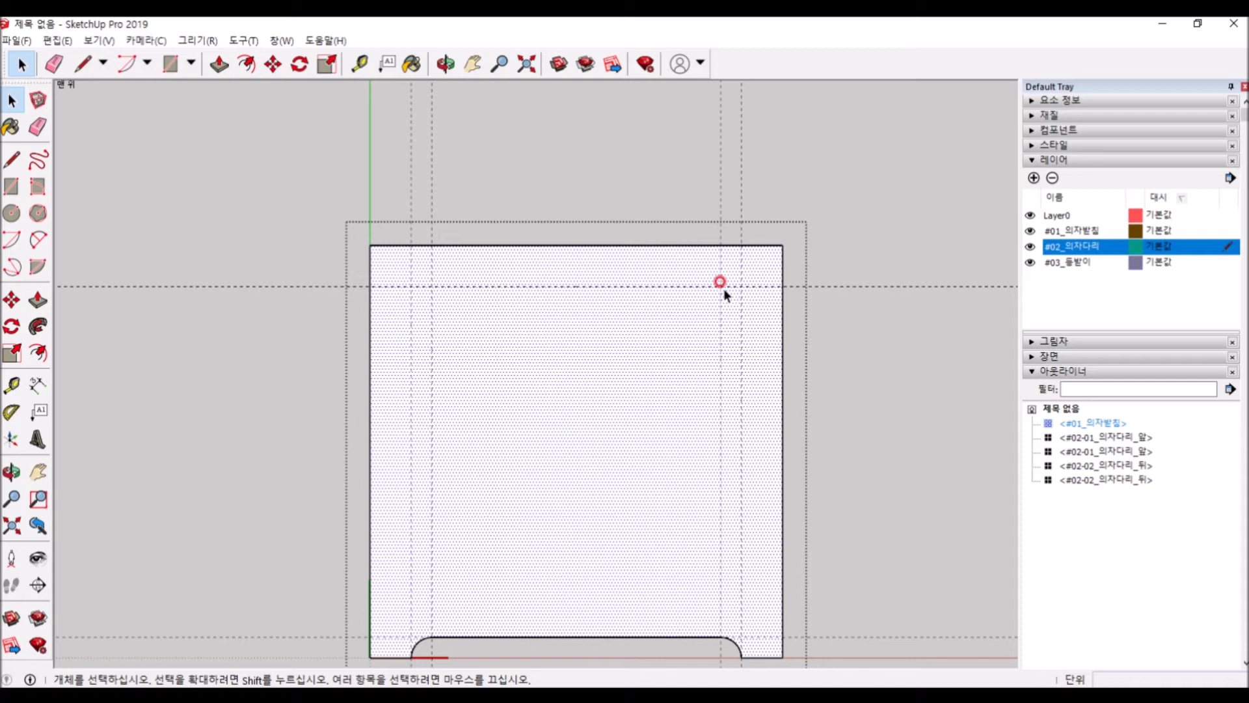
Step: Draw a 40 x 40 mm square at each corner of the seat's edge opposite the notch, using the guide intersections
key("r")
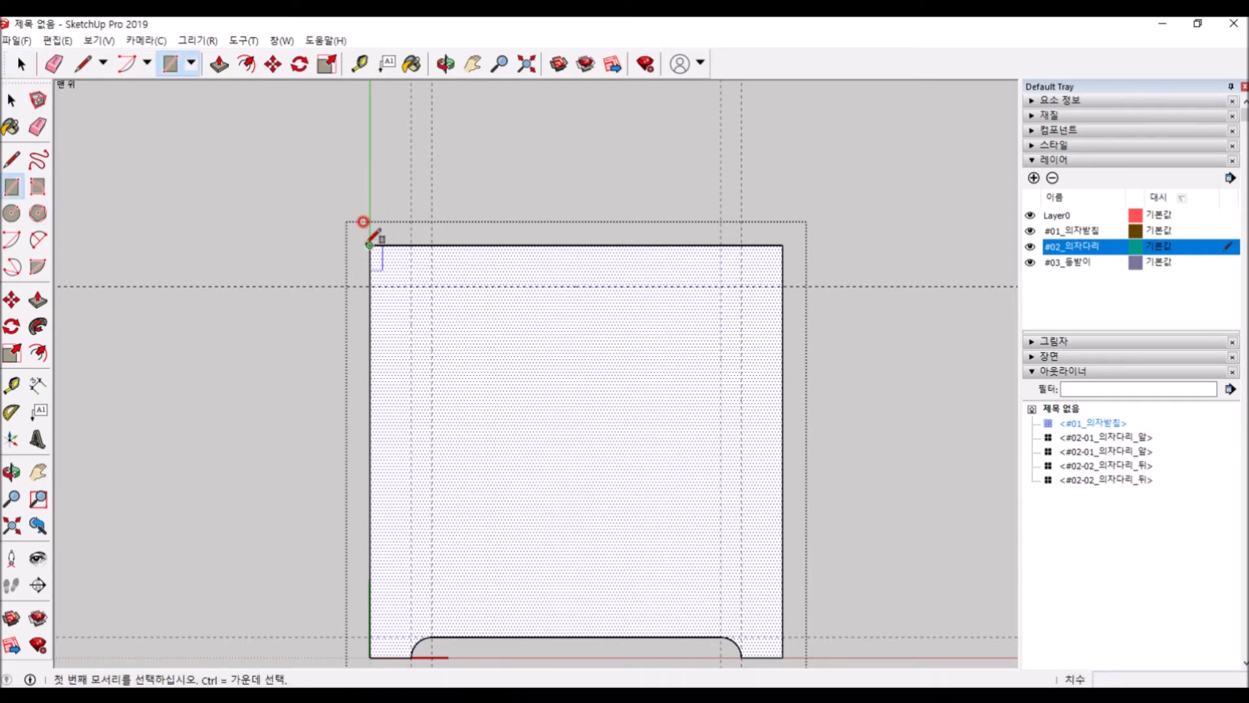
left_click(370, 246)
left_click(412, 286)
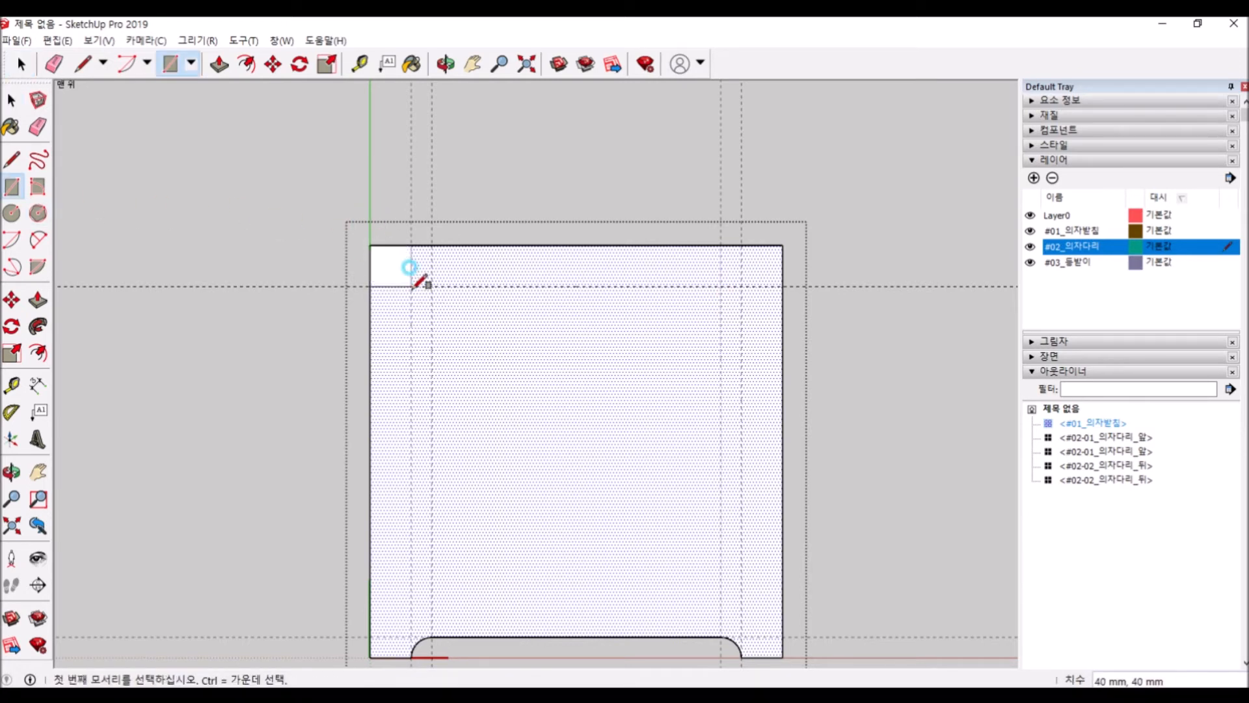
left_click(782, 245)
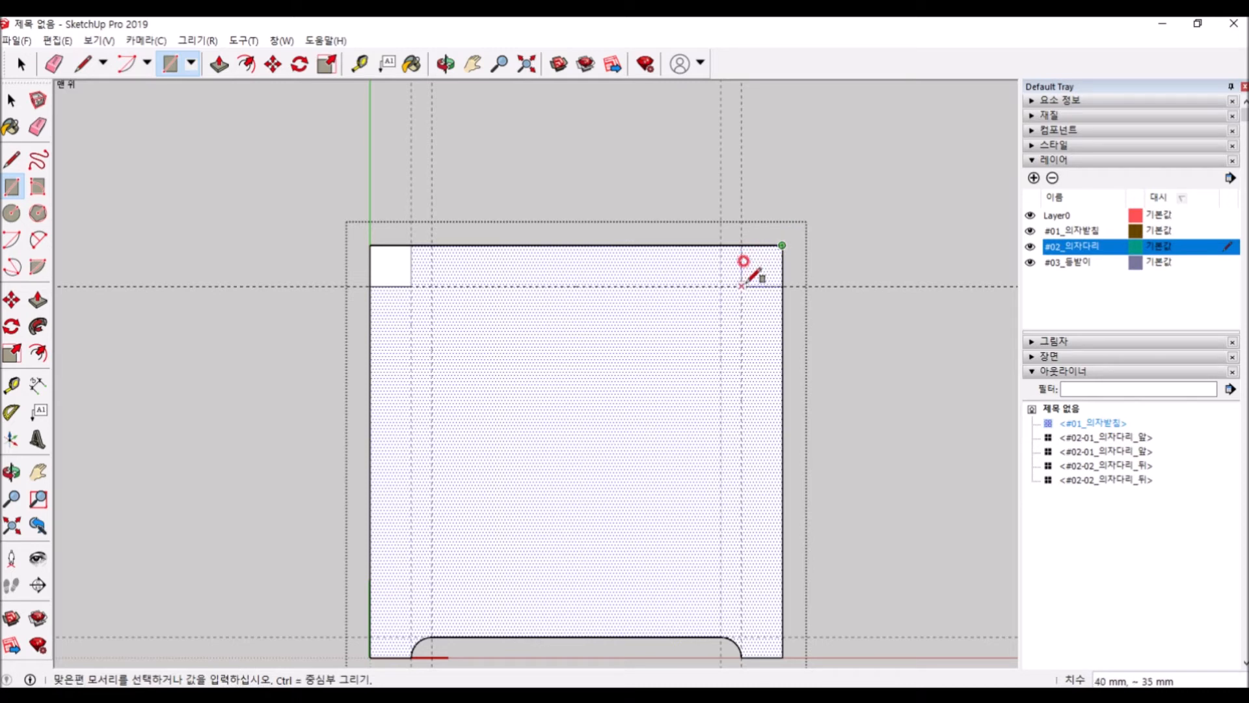
left_click(741, 287)
key("space")
left_click(762, 267)
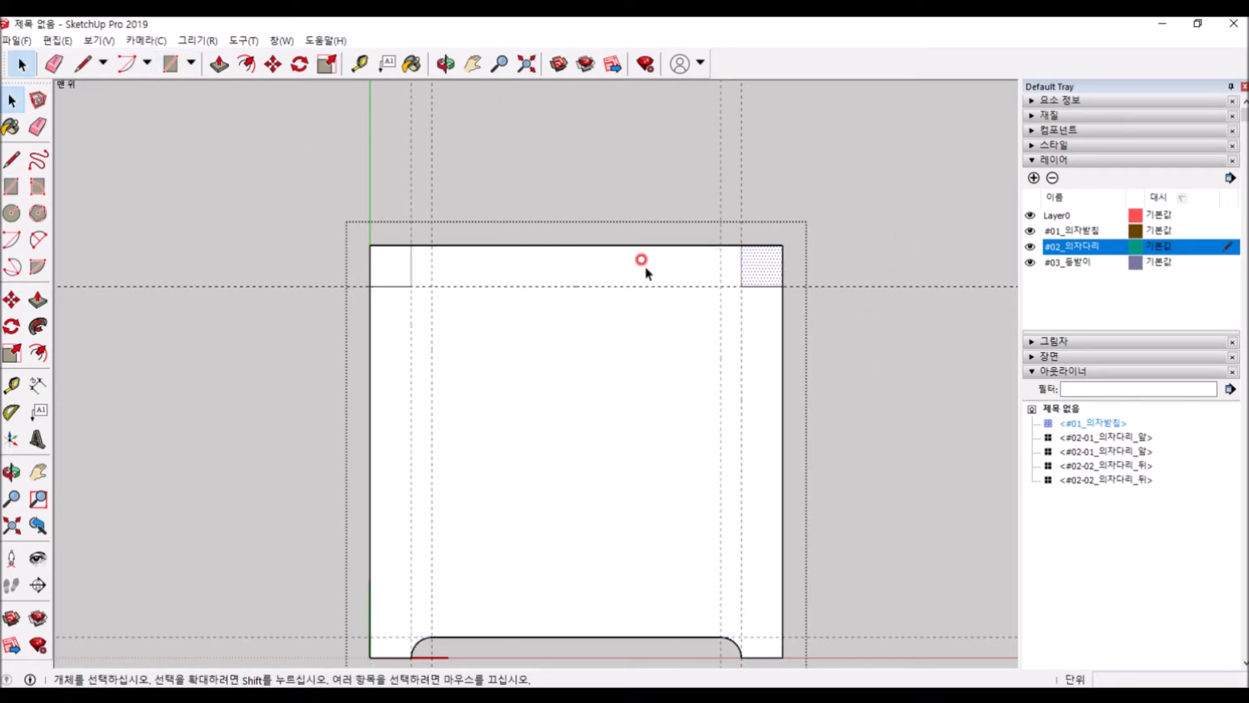
left_click(763, 268)
Step: Push both 40 mm corner squares down 40 mm through the seat to cut out the corners
scroll(821, 338, "down", 1)
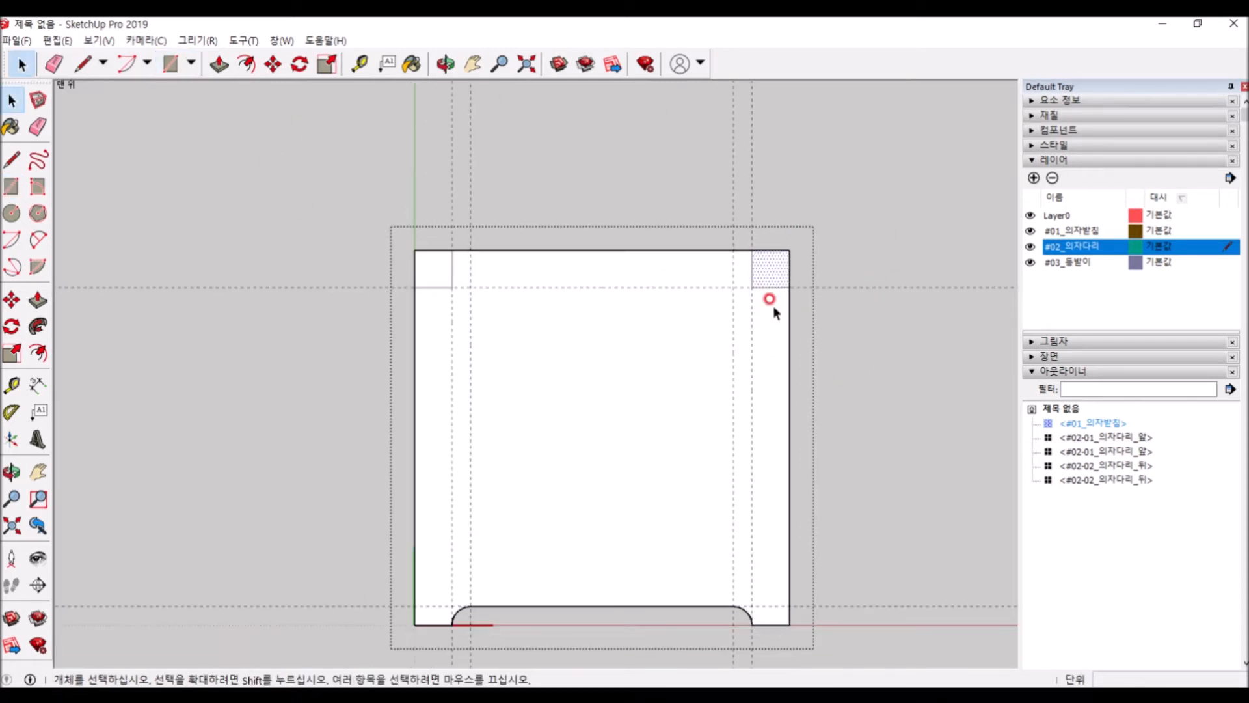
middle_click_drag(833, 357, 976, 118)
scroll(463, 273, "down", 2)
scroll(652, 416, "up", 5)
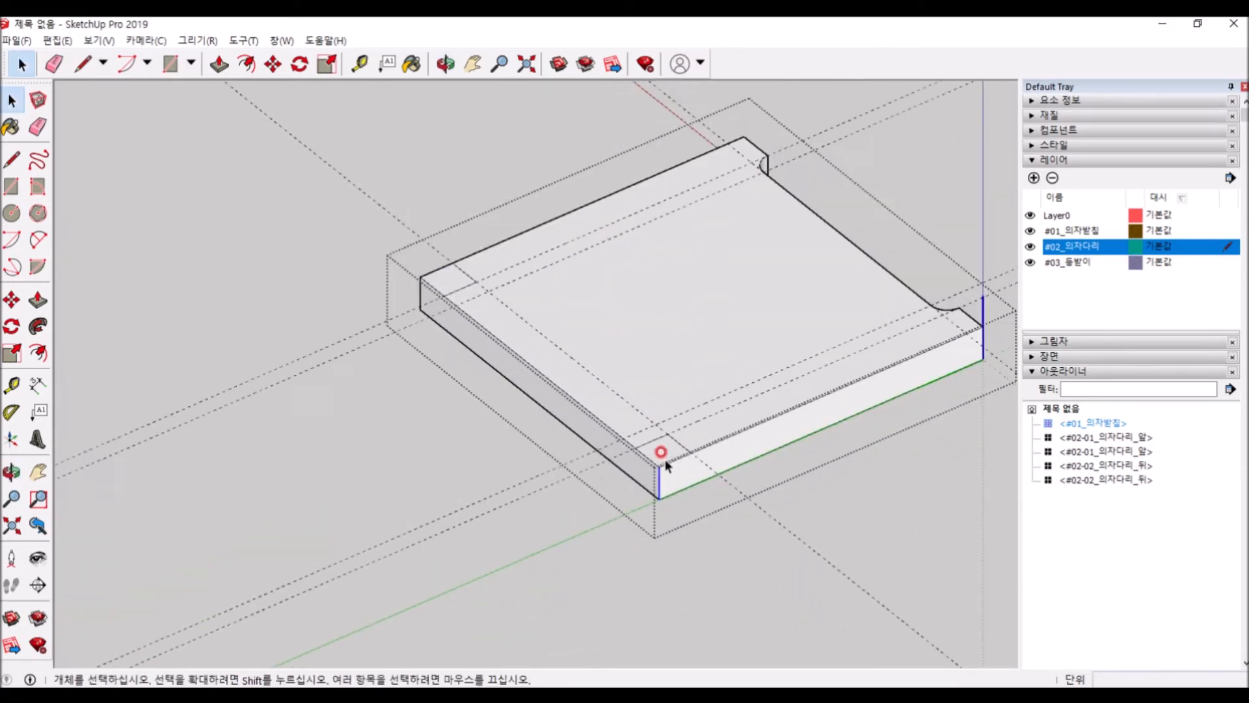
left_click(671, 498)
key("p")
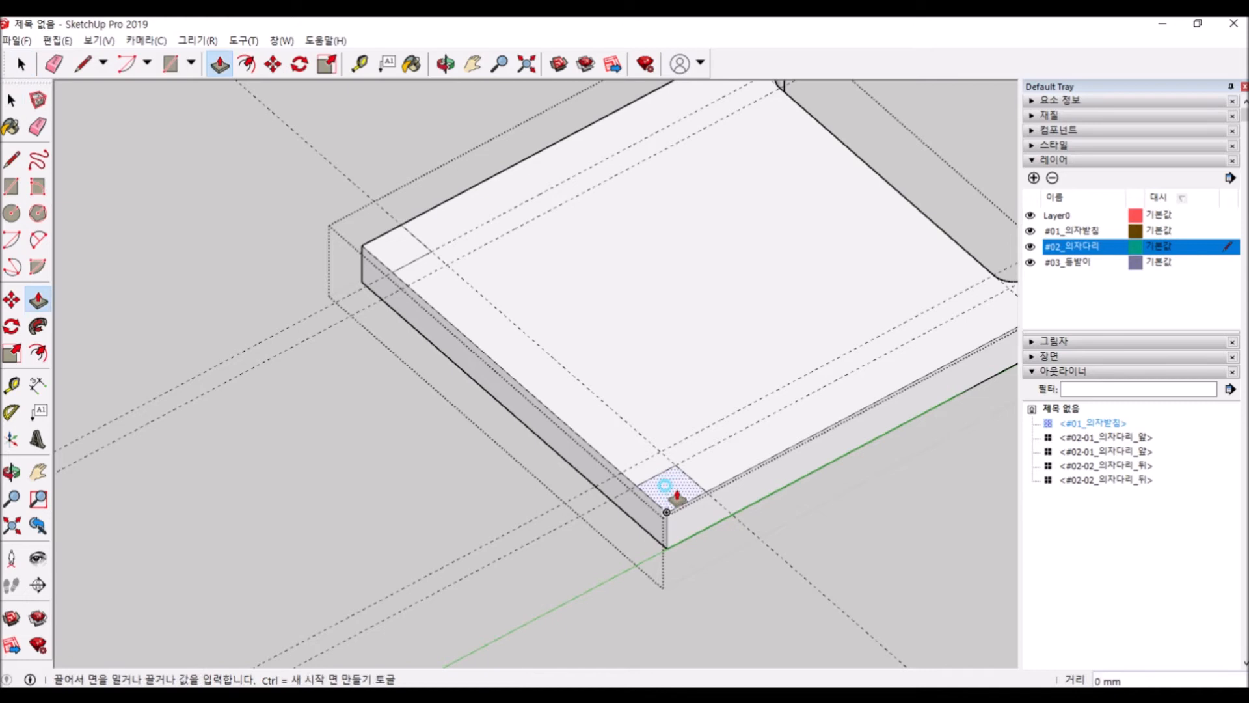
left_click(672, 499)
left_click(655, 576)
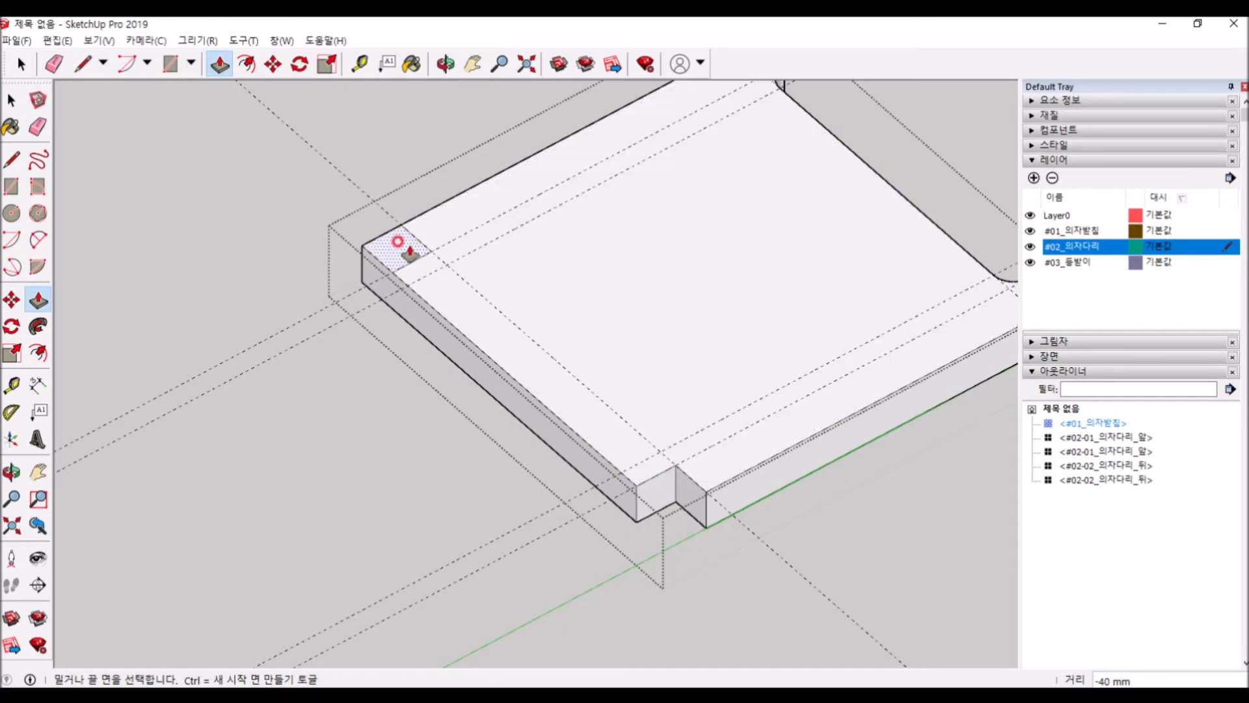
left_click(398, 241)
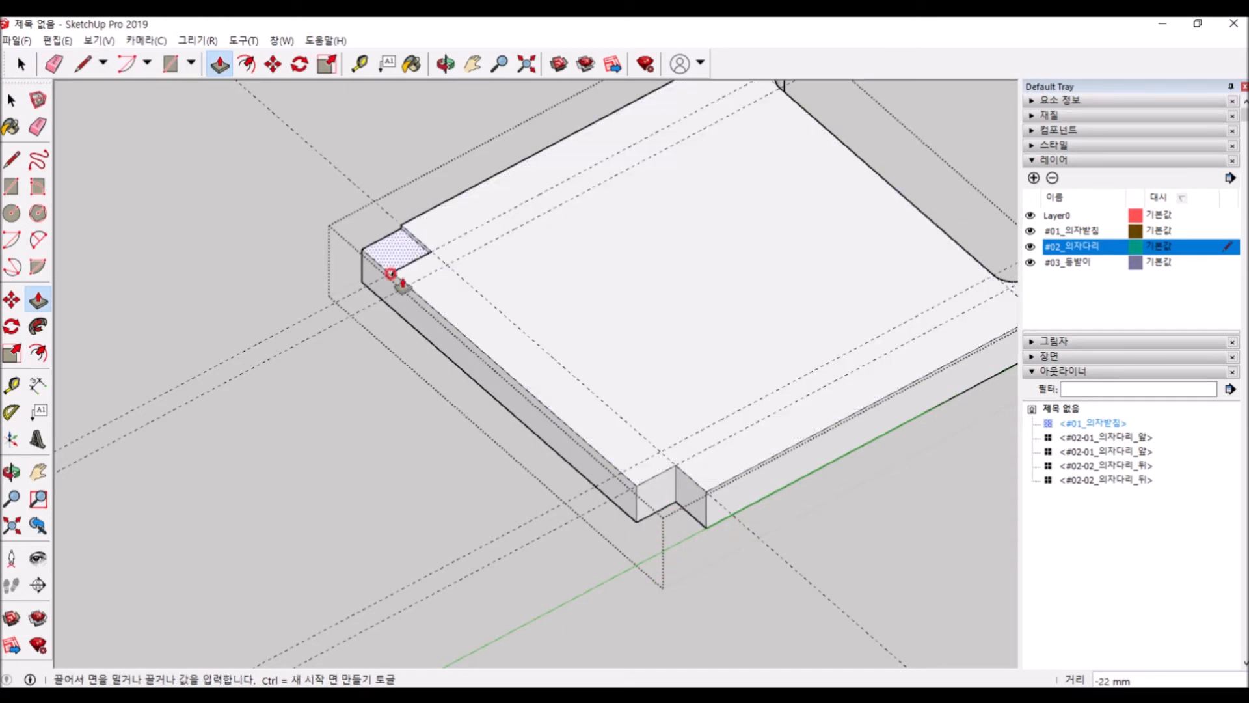
left_click(392, 488)
key("space")
Step: Select all the construction guides around the seat and delete them
scroll(459, 447, "down", 3)
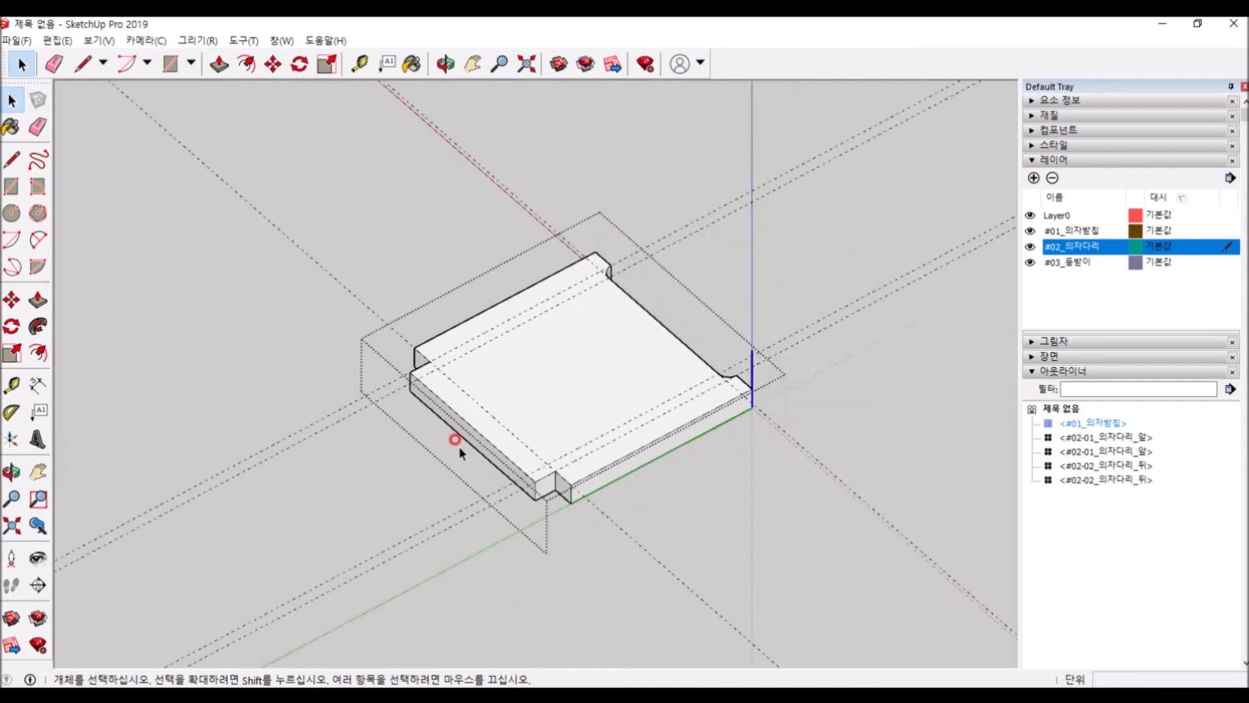
scroll(459, 447, "down", 3)
left_click_drag(890, 300, 739, 221)
left_click_drag(550, 273, 393, 246)
left_click_drag(768, 564, 664, 464)
key("Delete")
scroll(448, 379, "up", 3)
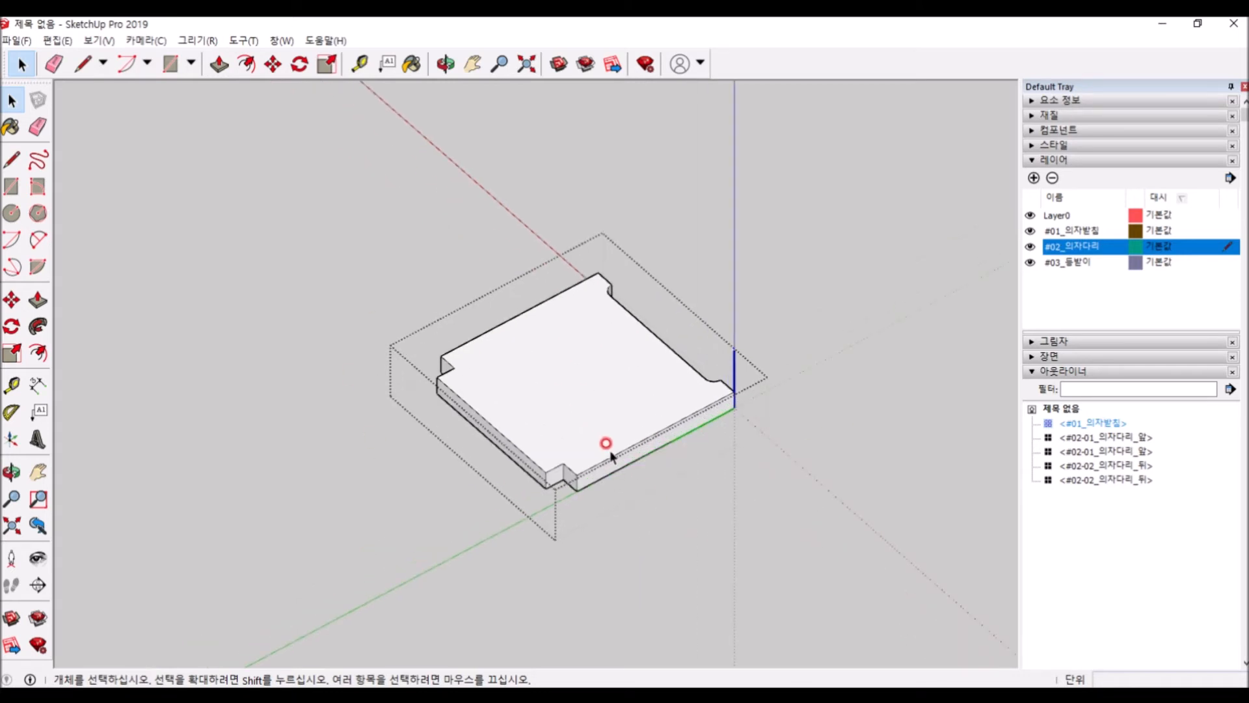
Step: Close the seat component and view the whole chair from several sides
left_click(853, 525)
middle_click_drag(775, 524, 680, 429)
scroll(680, 570, "up", 3)
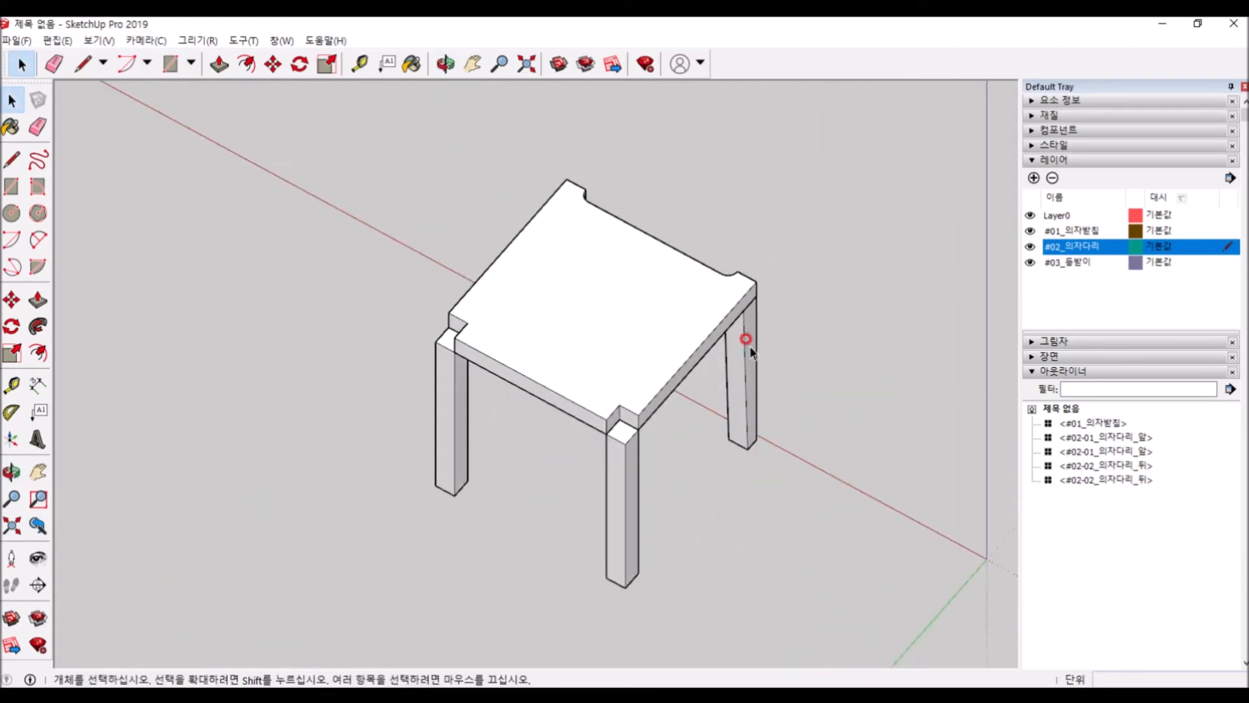
middle_click_drag(578, 447, 893, 411)
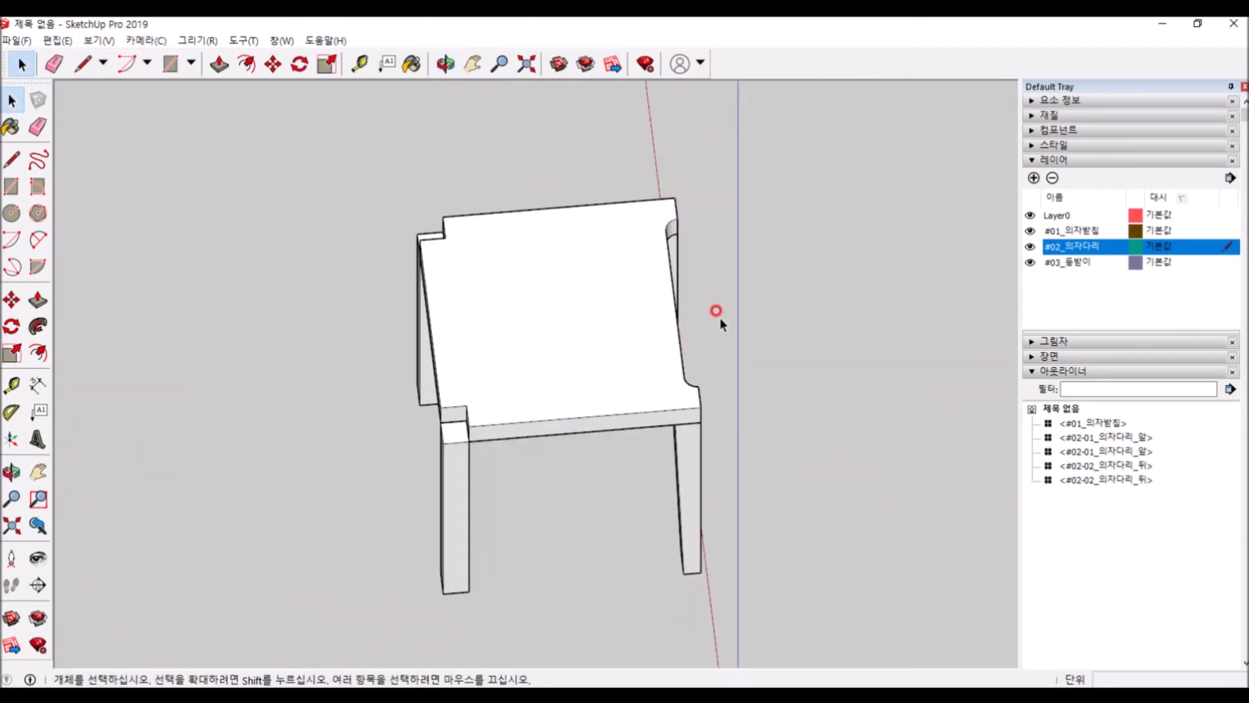
middle_click_drag(595, 428, 748, 455)
Step: Open the rear leg component #02-02_의자다리_뒤 for editing and toggle the display of the rest of the model
left_click(560, 545)
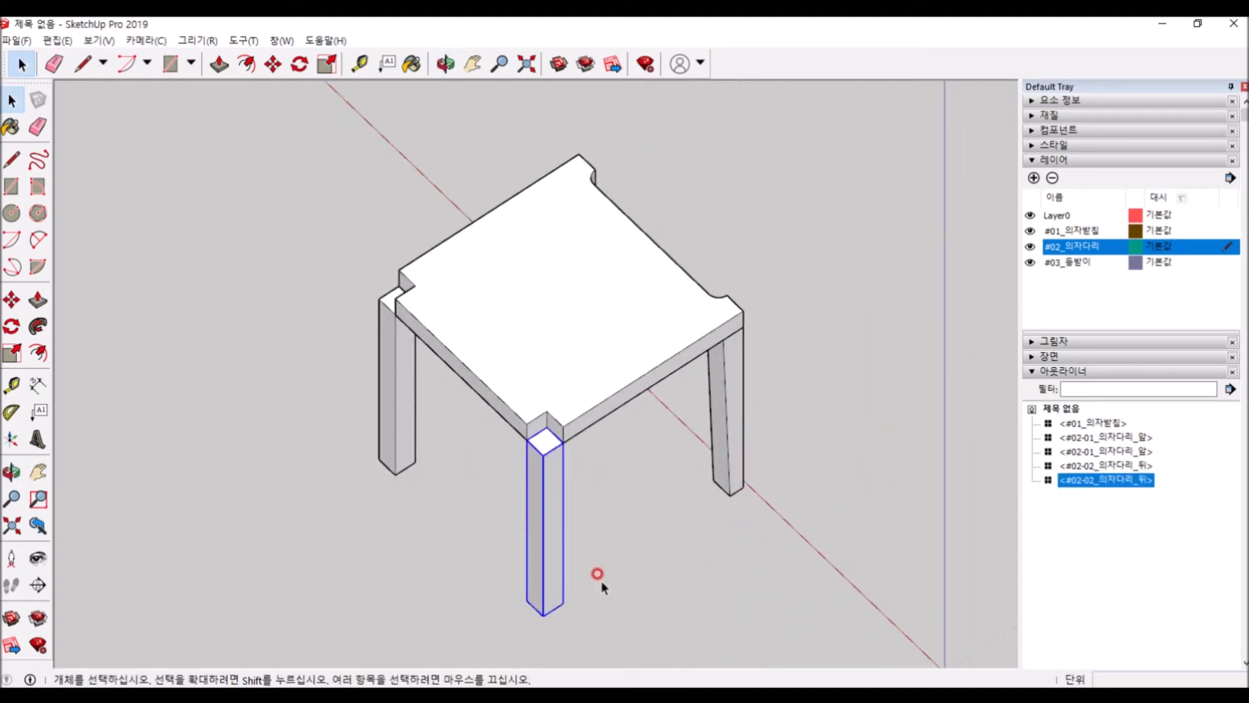
double_click(542, 533)
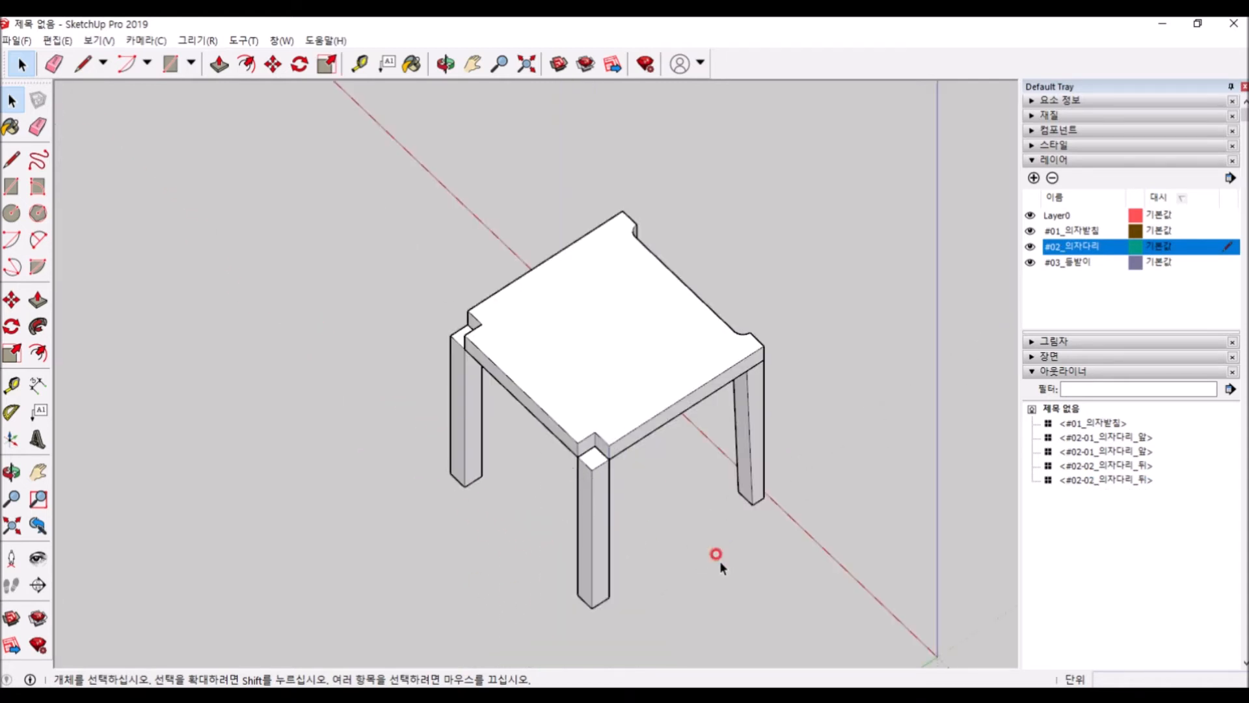
double_click(602, 537)
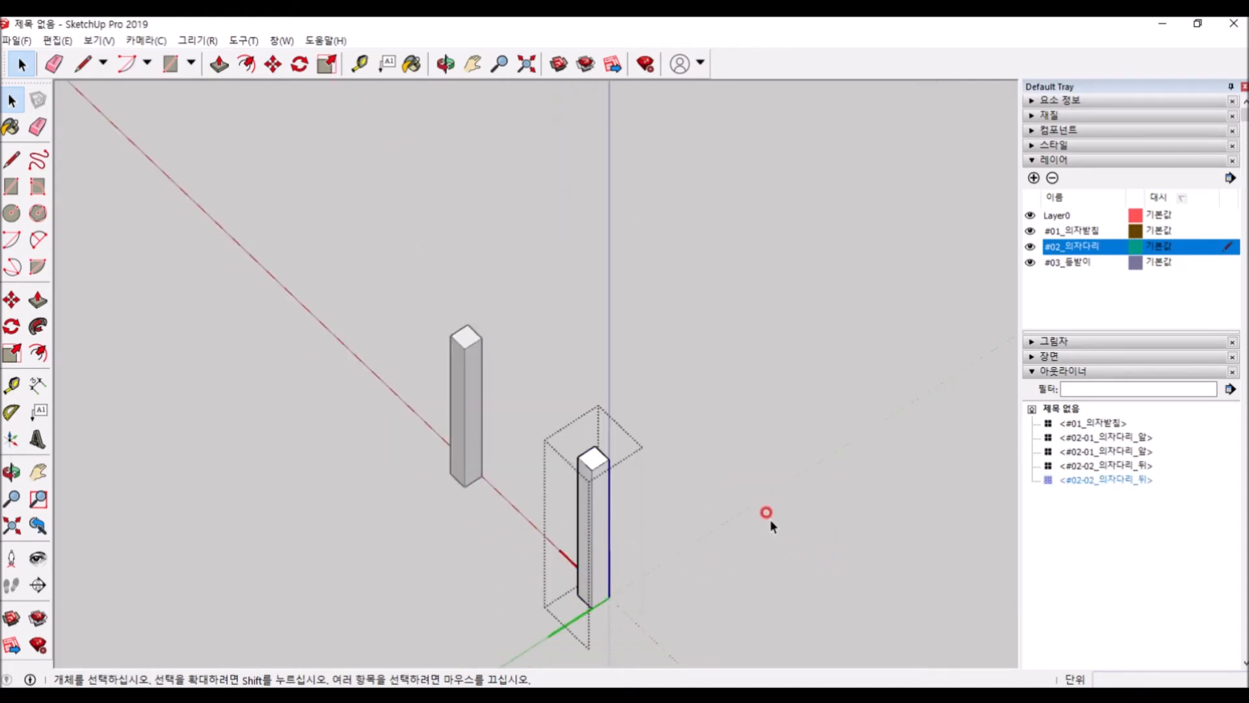
key("i")
key("i")
scroll(569, 416, "up", 3)
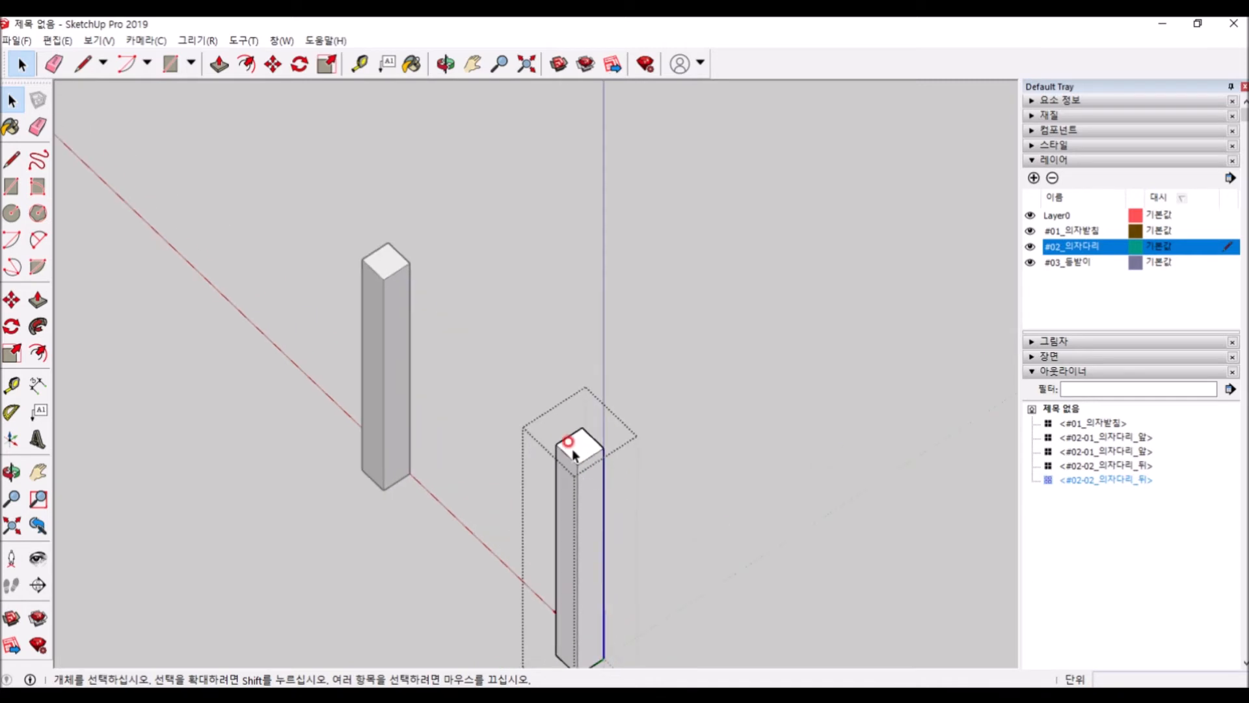
scroll(577, 455, "down", 1)
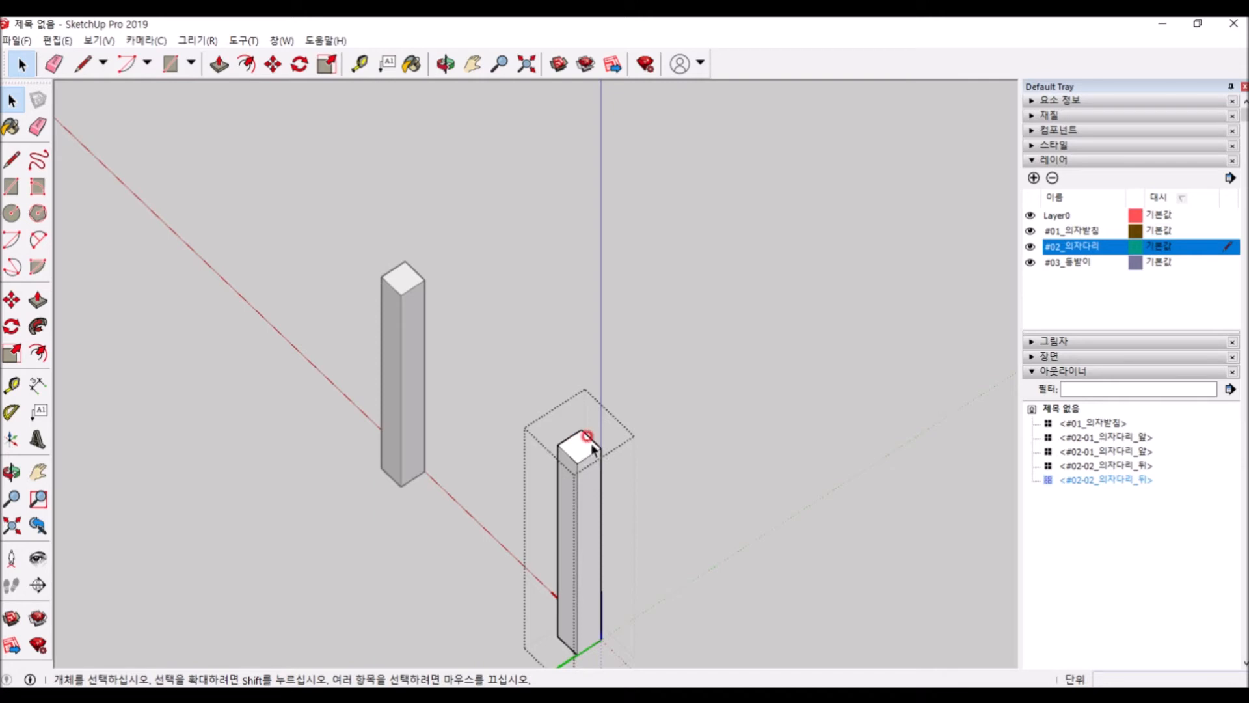
key("p")
left_click_drag(558, 444, 577, 339)
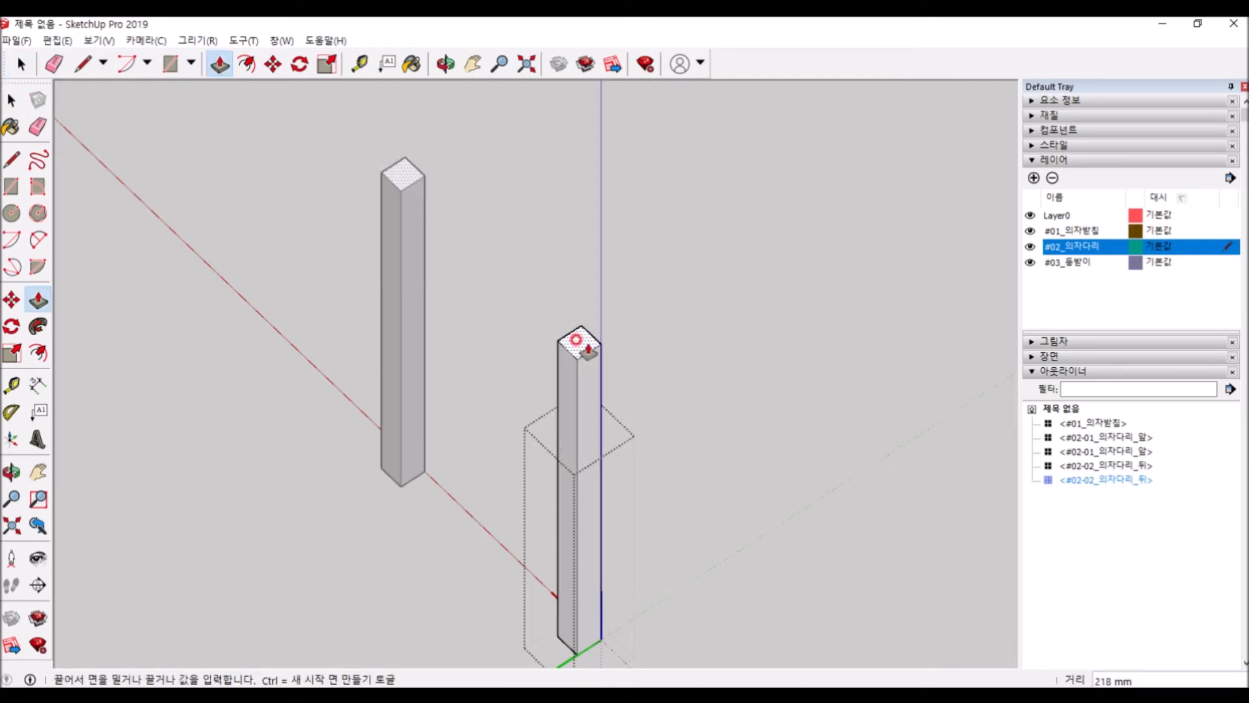
key("Escape")
key("i")
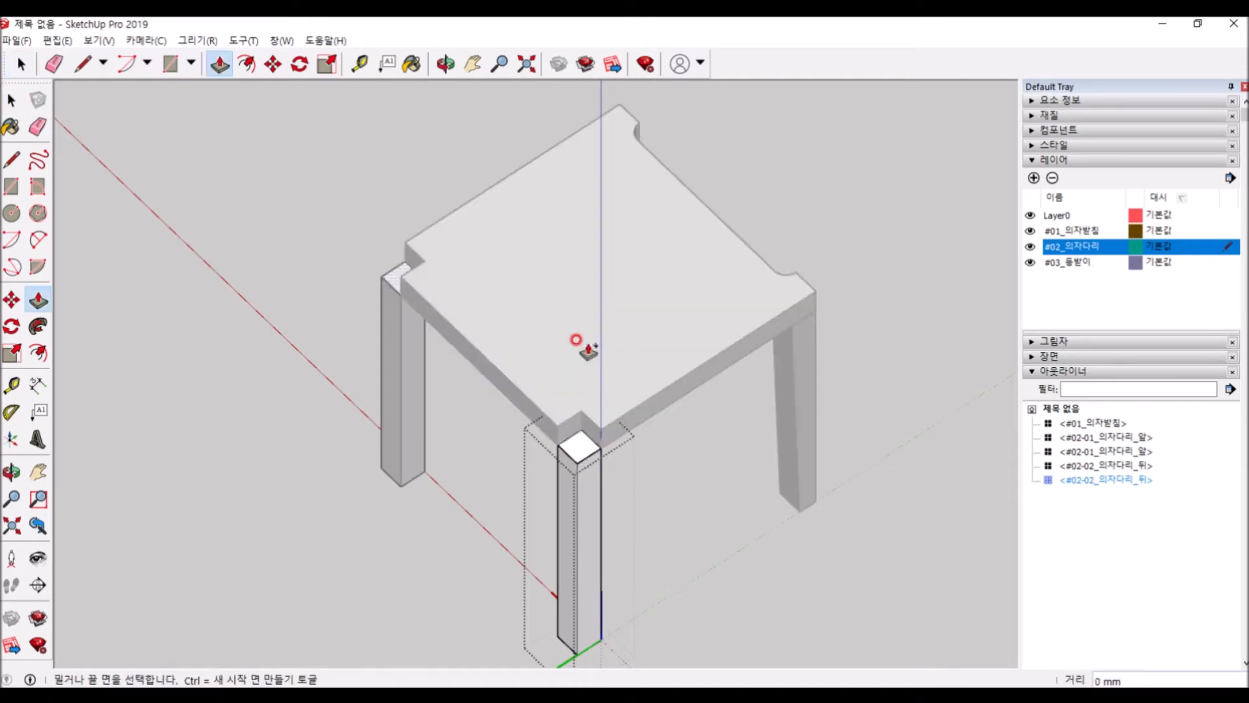
left_click(577, 341)
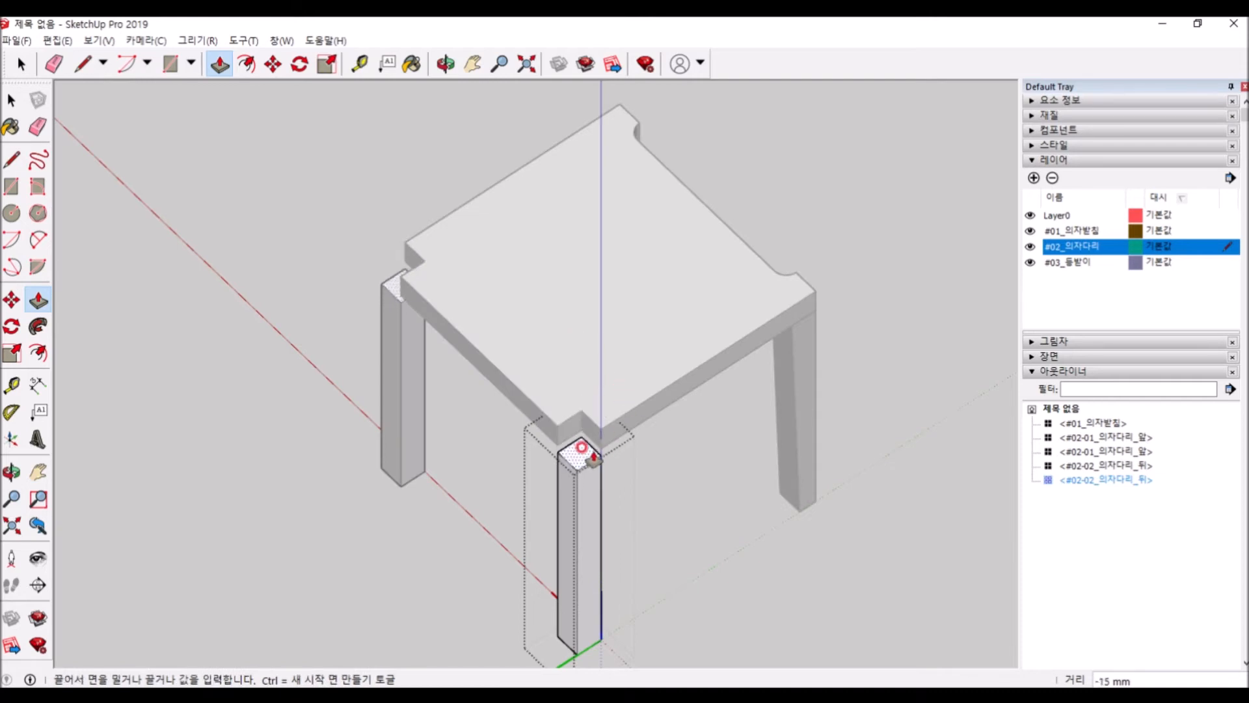
key("space")
key("Escape")
Step: Open the nearest rear leg component for editing with the rest of the model visible
left_click(588, 441)
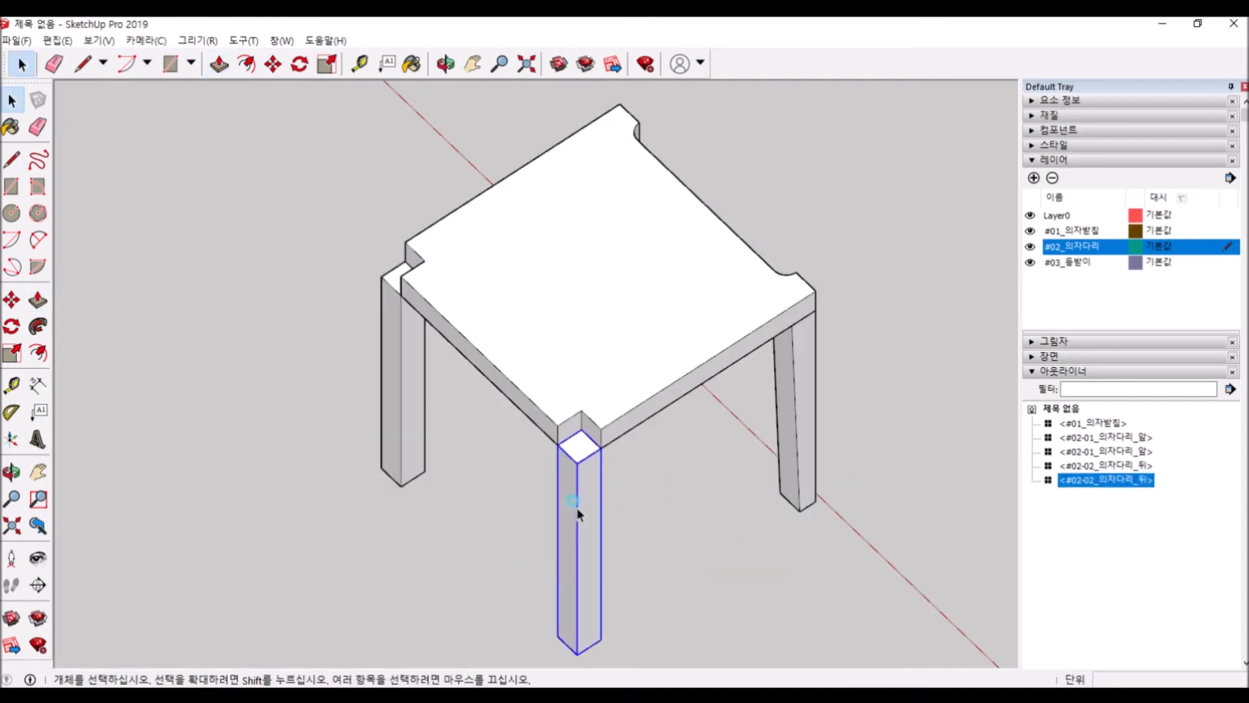
double_click(576, 508)
key("i")
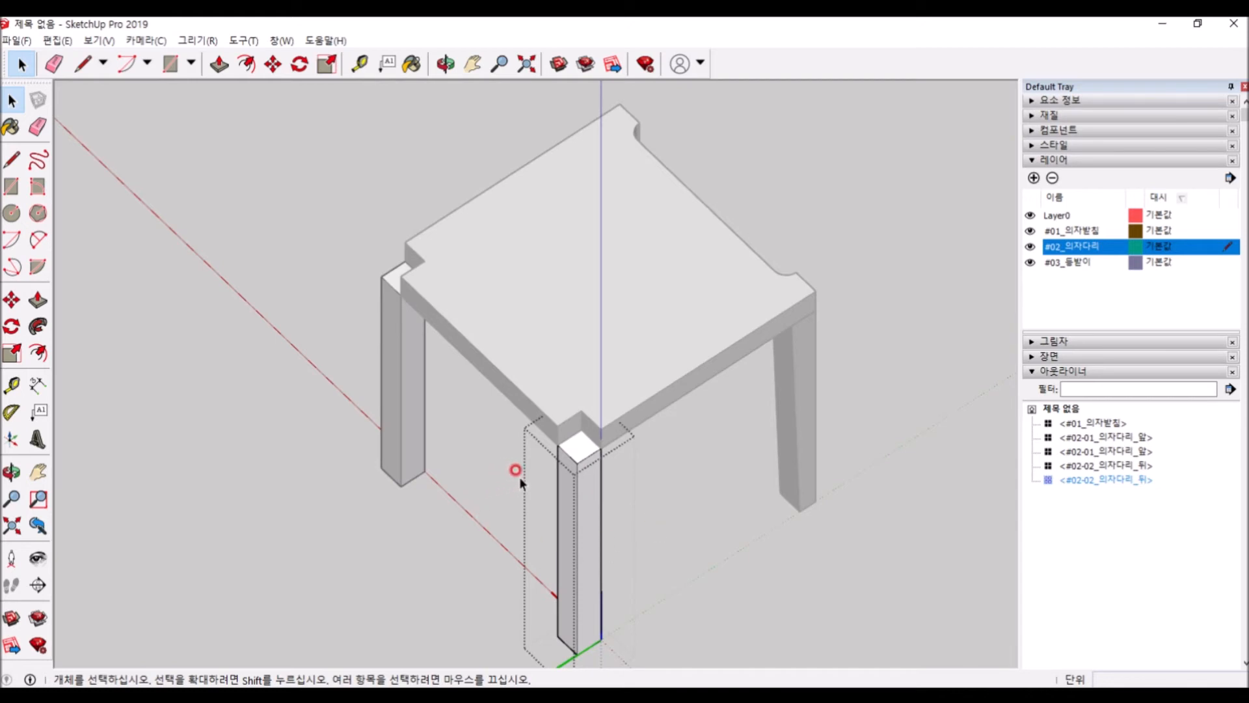
Step: Try pulling the rear leg's top face up 40 mm to the seat's top surface, and undo it
scroll(585, 479, "up", 1)
key("p")
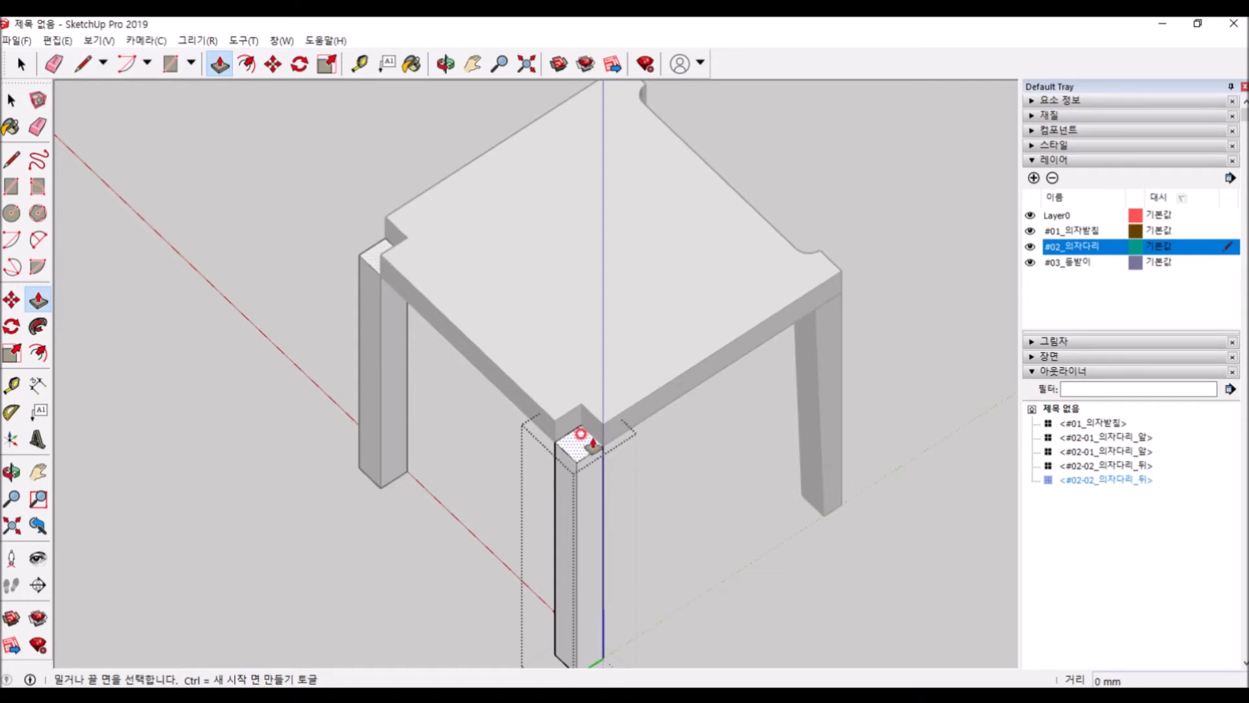
left_click(577, 443)
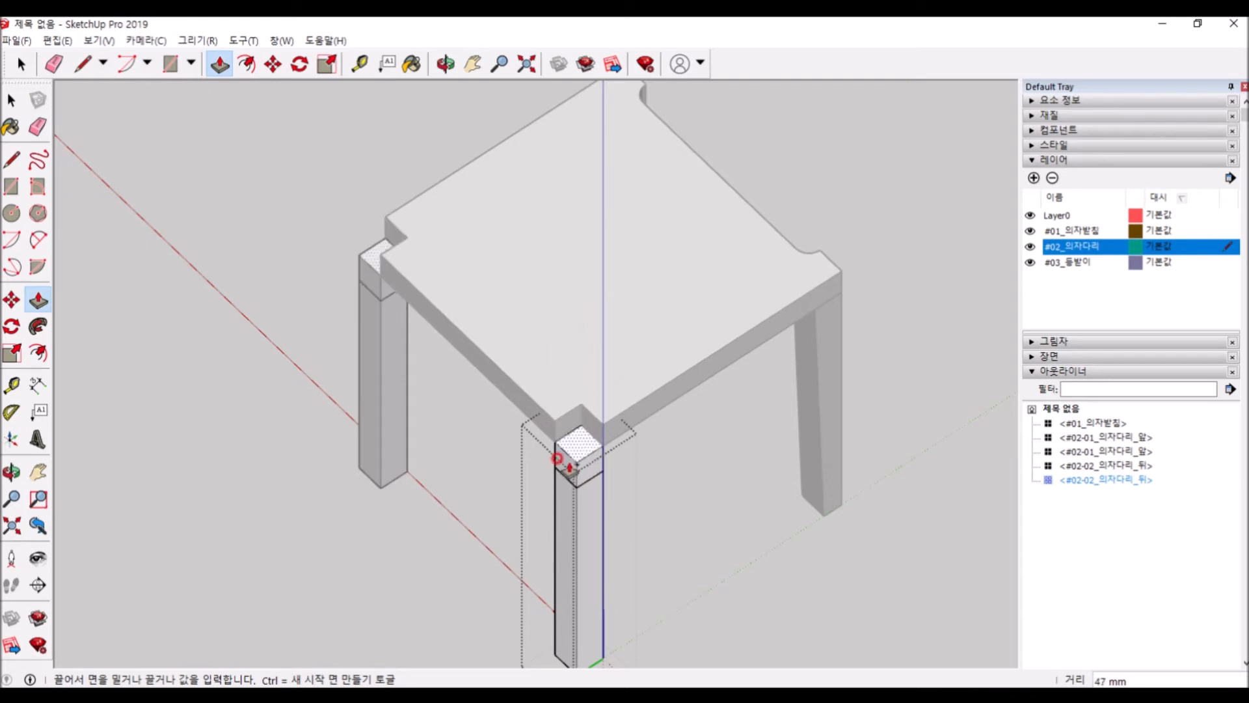
scroll(577, 450, "up", 2)
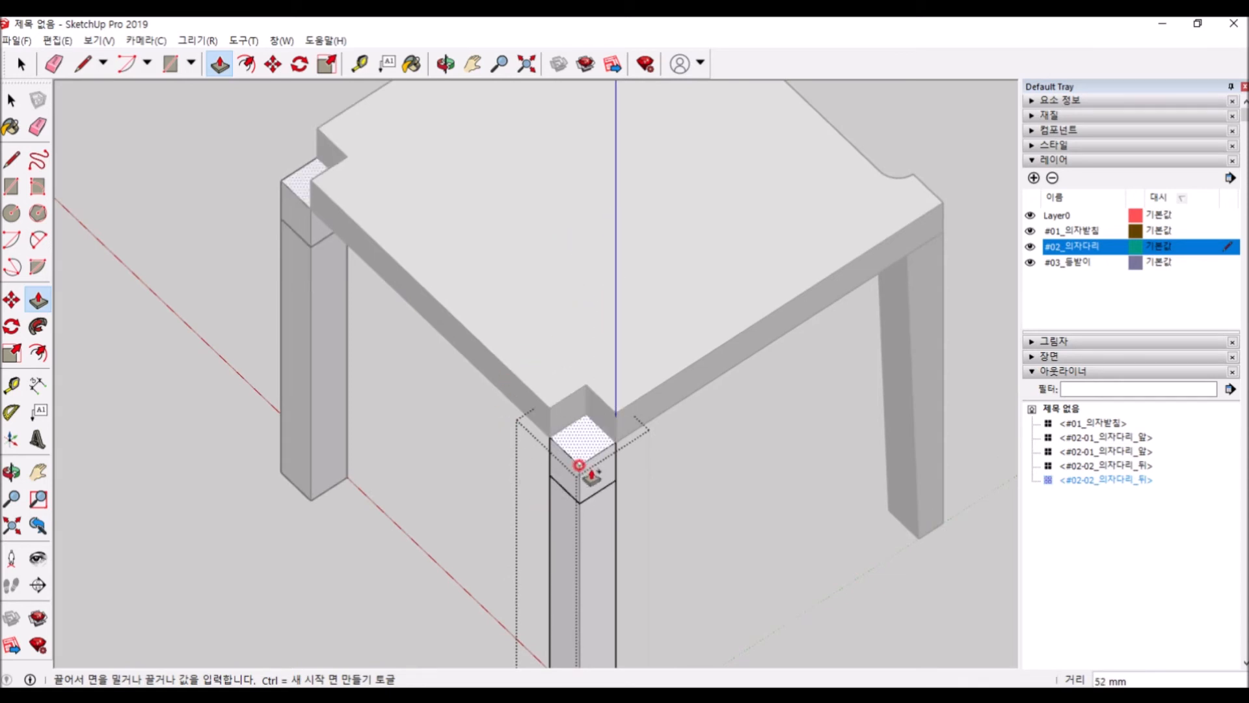
left_click(614, 416)
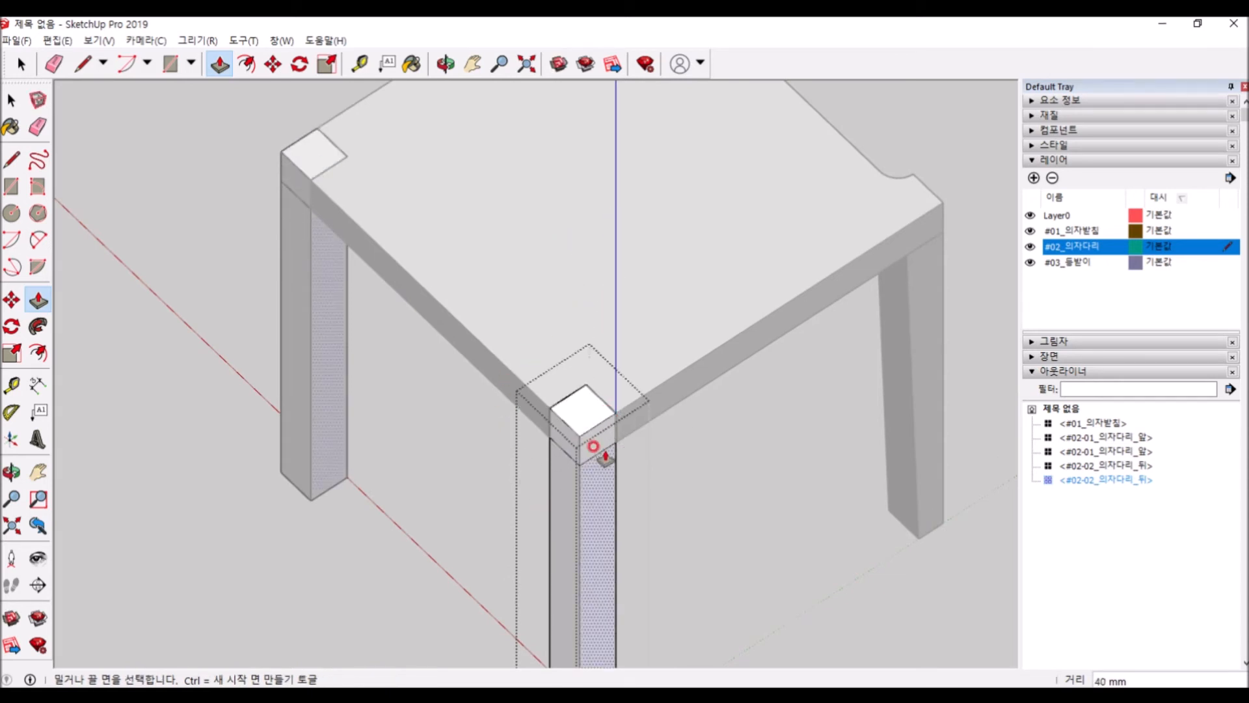
key("space")
scroll(610, 432, "up", 5)
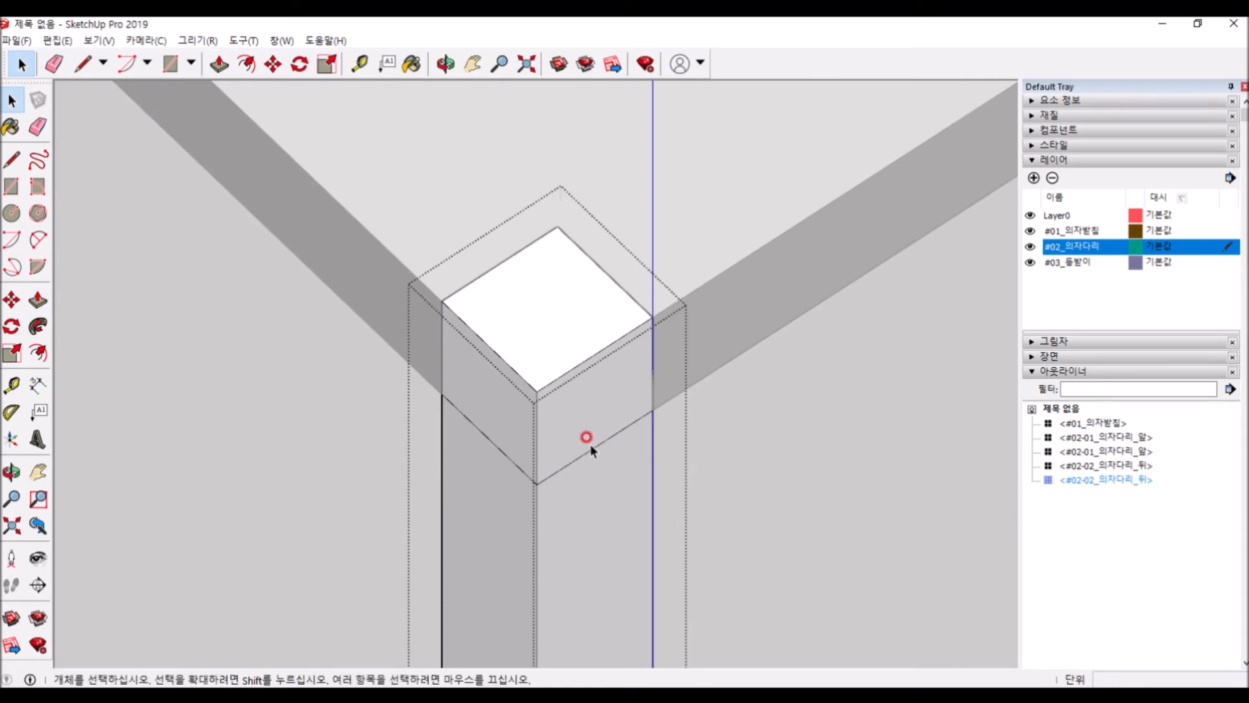
scroll(610, 397, "down", 3)
key("ctrl+z")
Step: Extend the leg's top face to seat height again, check the resulting side faces, and undo the extension
left_click(601, 409)
key("p")
left_click(608, 405)
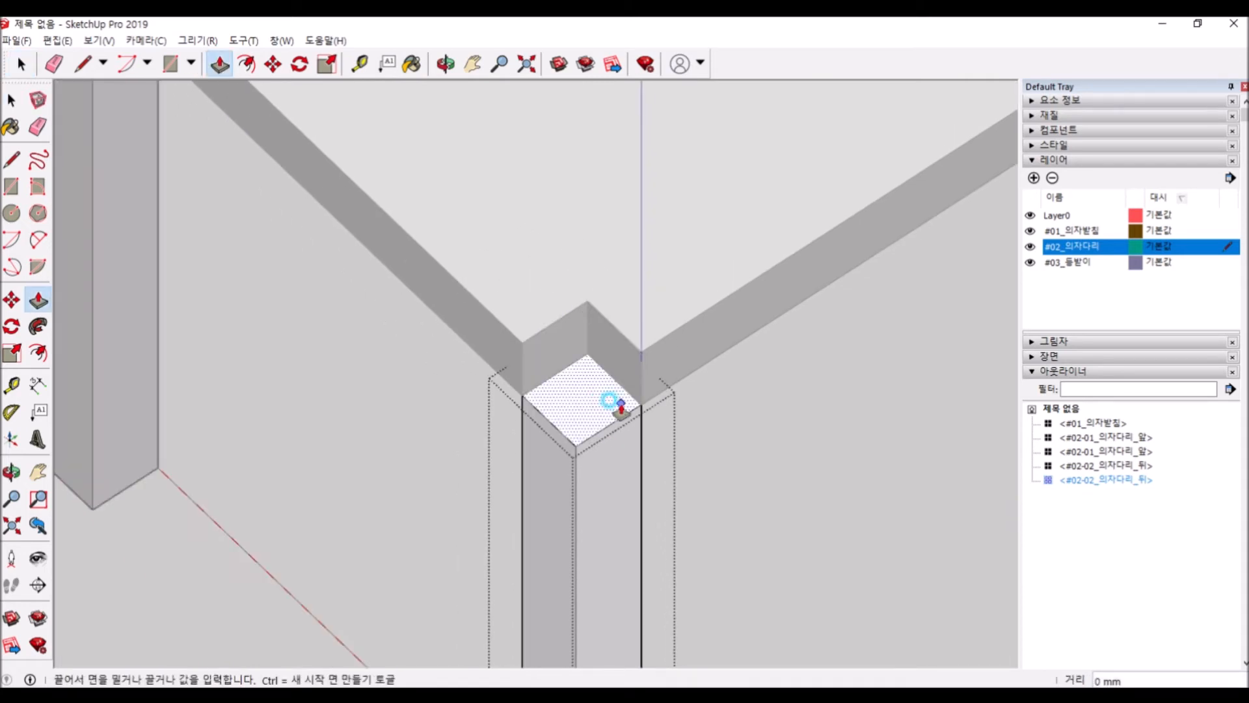
left_click(639, 344)
key("space")
double_click(575, 445)
left_click(623, 409)
left_click(540, 411)
left_click(601, 416)
left_click(560, 372)
left_click(637, 421)
key("ctrl+z")
Step: Pull the rear leg's top face up 40 mm from a new starting face, level with the seat's top
left_click(577, 380)
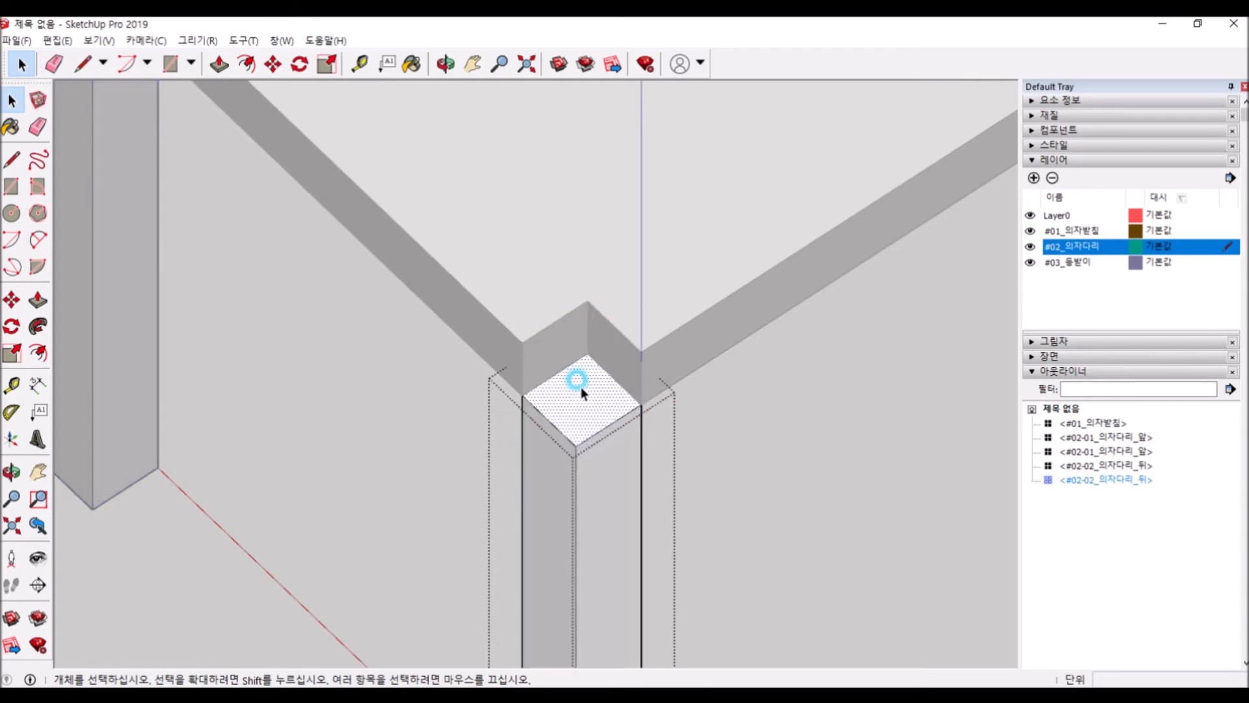
key("p")
left_click(640, 404)
left_click(631, 345)
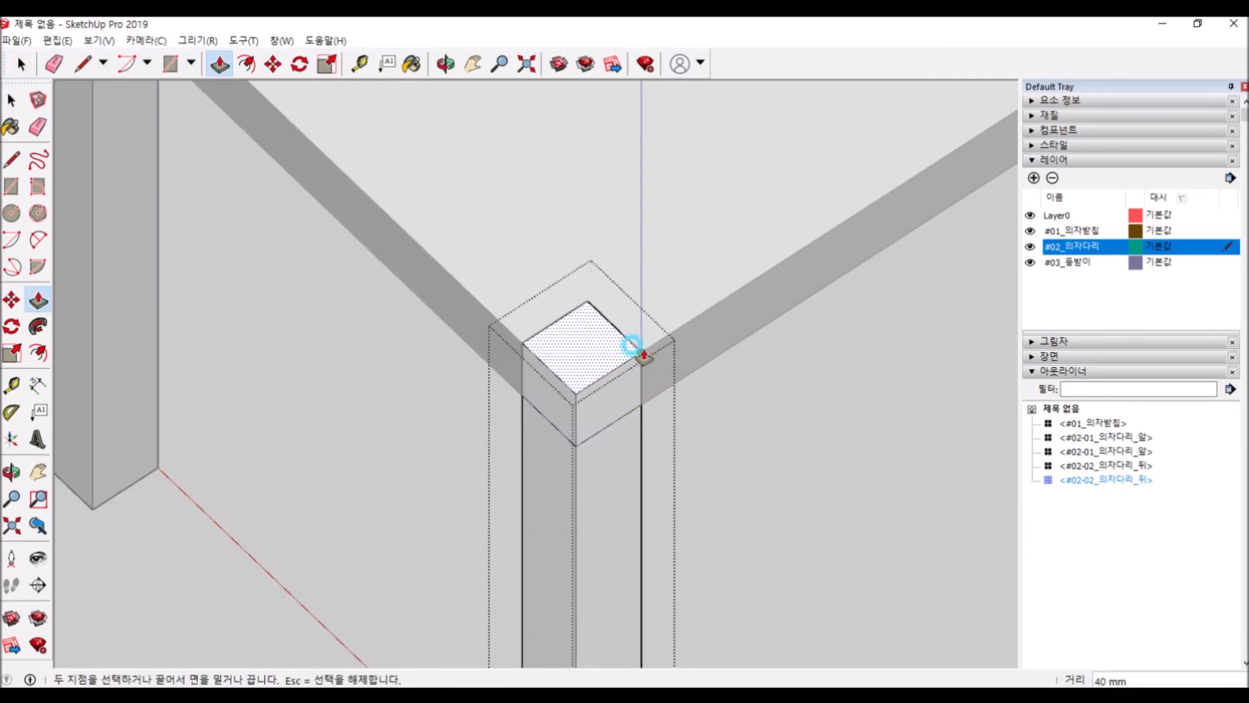
key("space")
Step: Examine how the leg's side faces are divided where the new segment meets the original leg
left_click(600, 497)
left_click(544, 471)
left_click(600, 463)
left_click(584, 432)
left_click(515, 397)
left_click(615, 455)
left_click(539, 442)
left_click(548, 404)
left_click(594, 413)
left_click(581, 348)
left_click(532, 370)
left_click(611, 403)
left_click(606, 454)
left_click(605, 391)
left_click(548, 377)
left_click(573, 355)
left_click(600, 419)
left_click(551, 421)
left_click(550, 405)
left_click(608, 418)
left_click(614, 483)
left_click(548, 410)
left_click(606, 418)
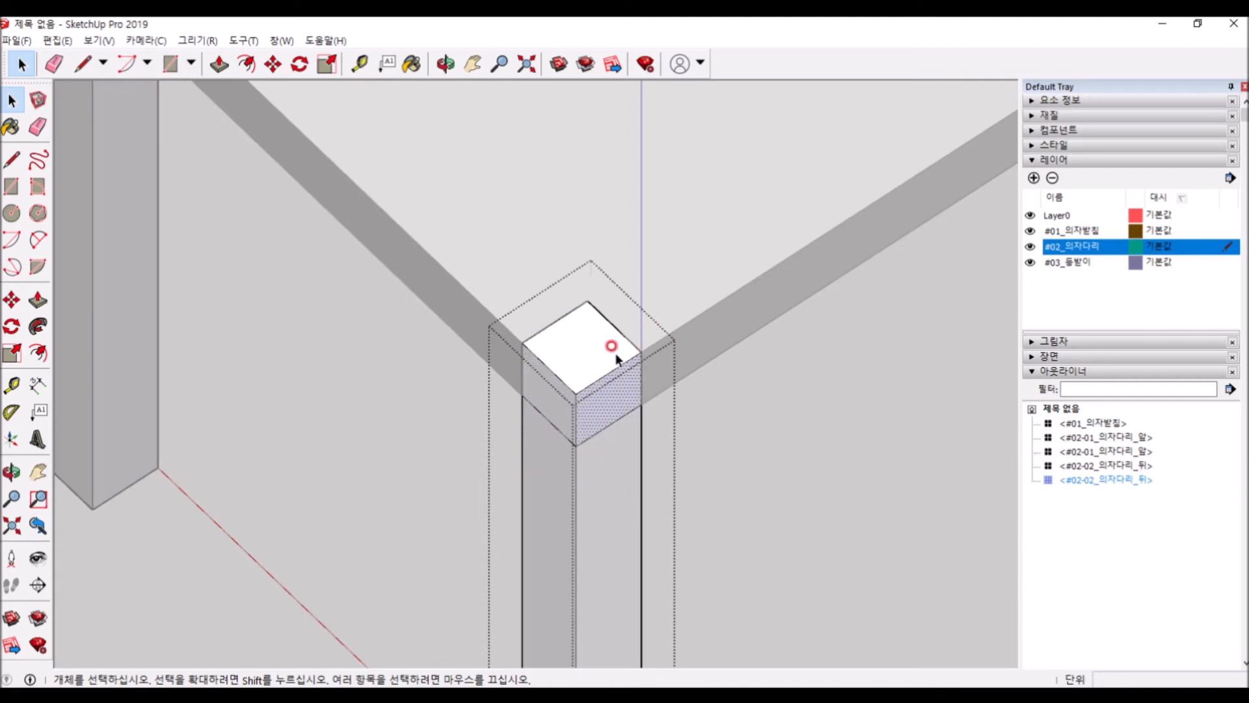
Step: Pull the rear leg's top face up another 600 mm to form the backrest posts
scroll(606, 430, "down", 3)
scroll(597, 343, "up", 3)
scroll(593, 342, "down", 5)
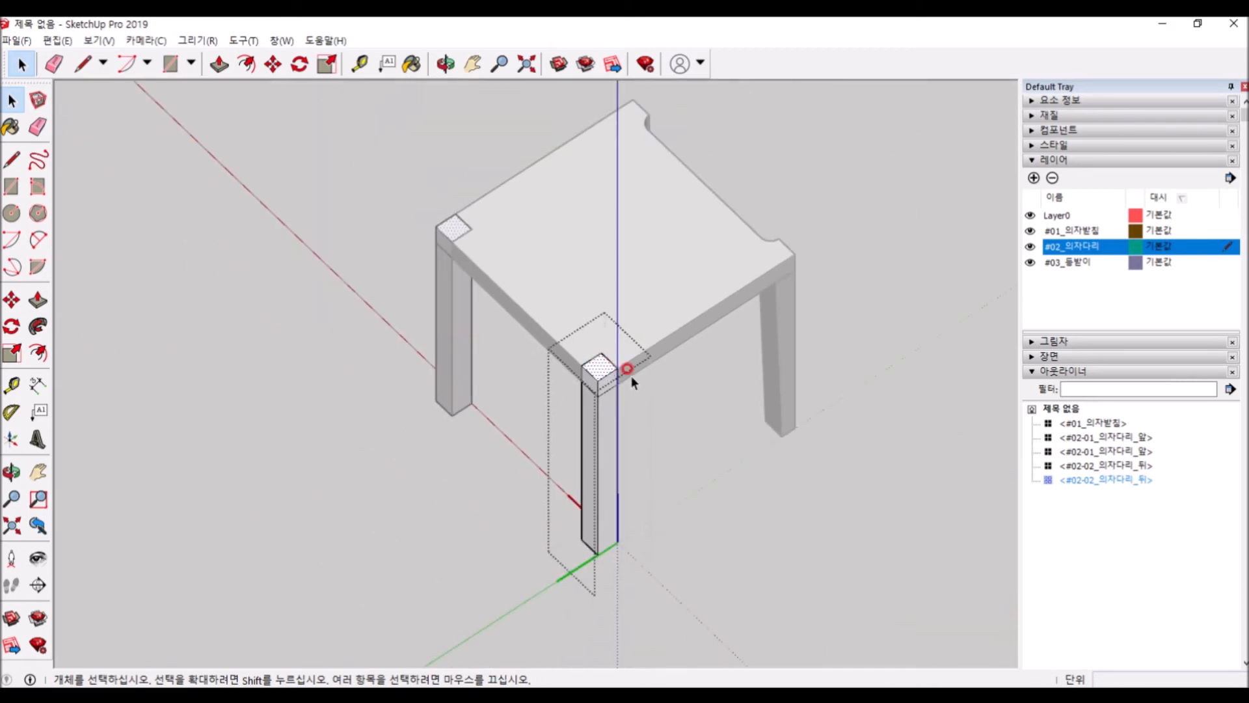
key("p")
left_click(596, 368)
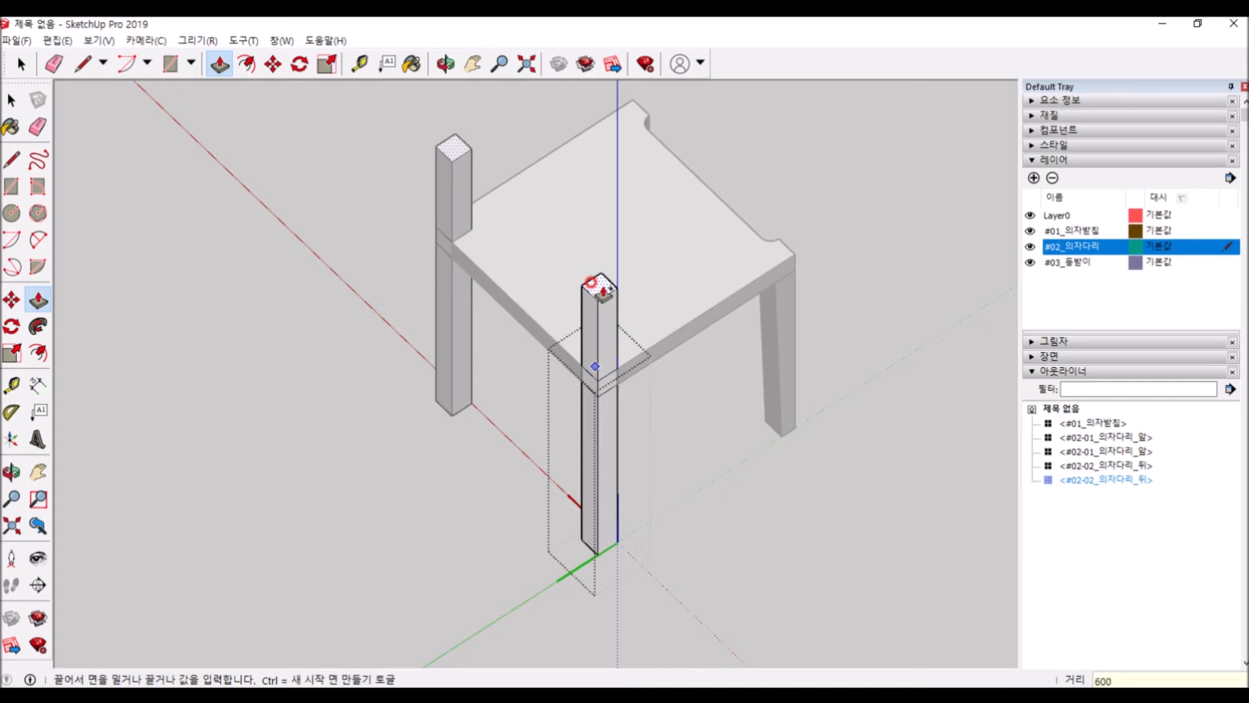
key("Return")
key("space")
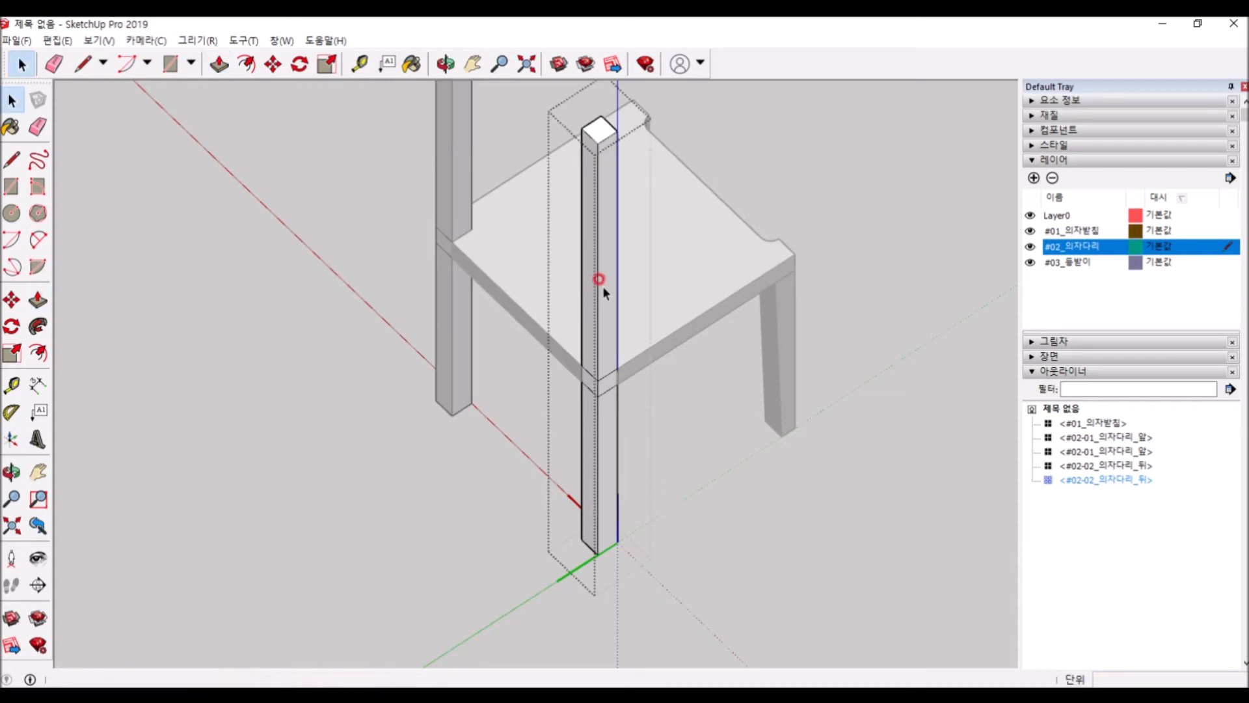
Step: Inspect the extended rear legs and their junction with the seat from several angles
scroll(639, 414, "down", 4)
middle_click_drag(639, 415, 605, 385)
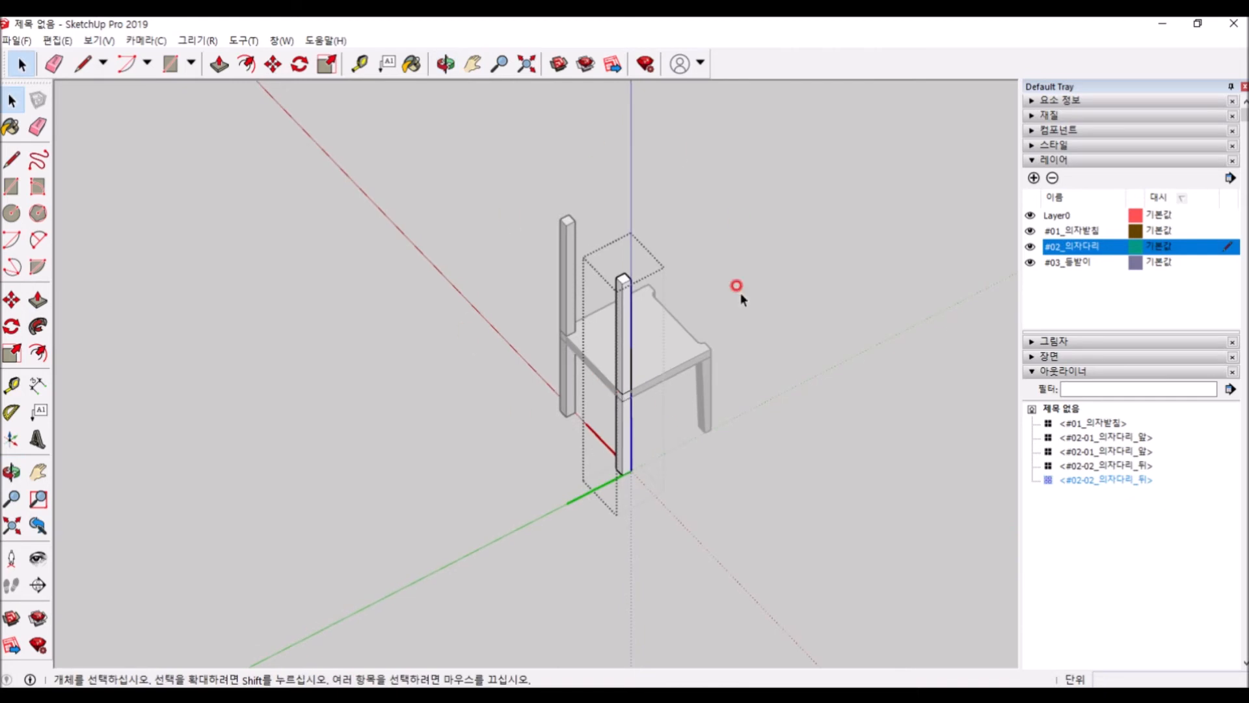
scroll(545, 317, "up", 3)
scroll(661, 480, "up", 2)
scroll(604, 433, "down", 1)
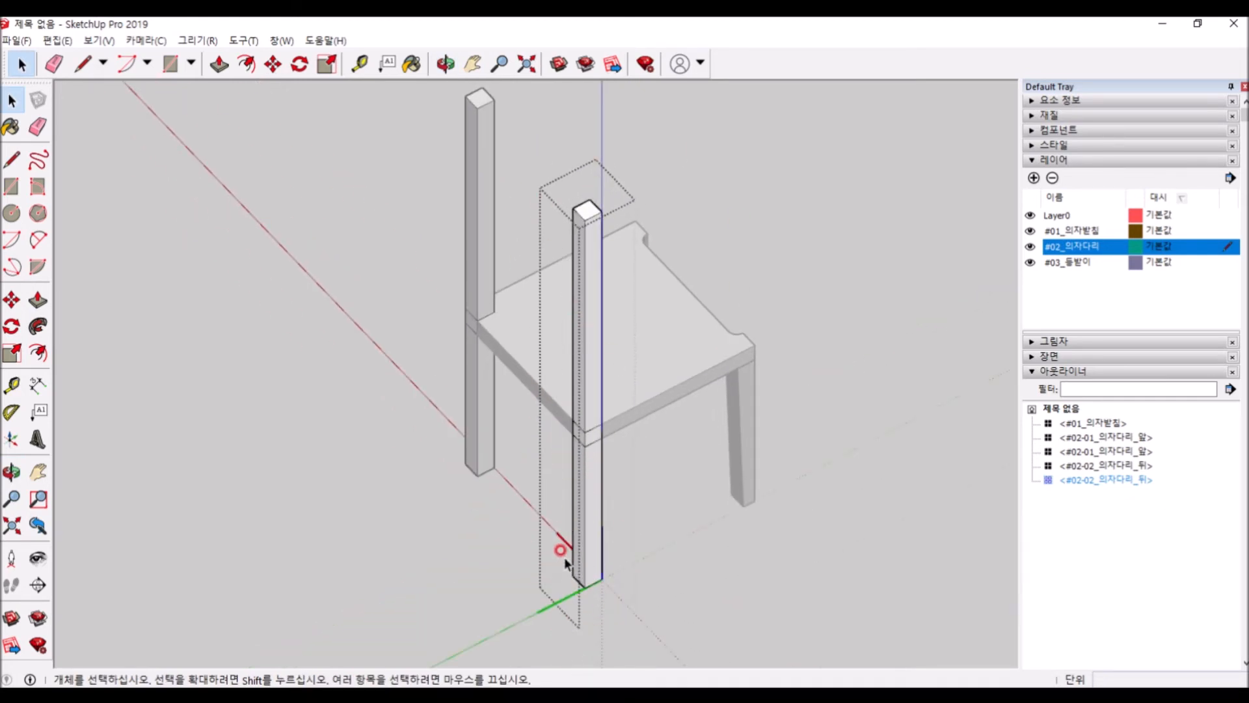
scroll(549, 311, "up", 2)
scroll(575, 395, "down", 3)
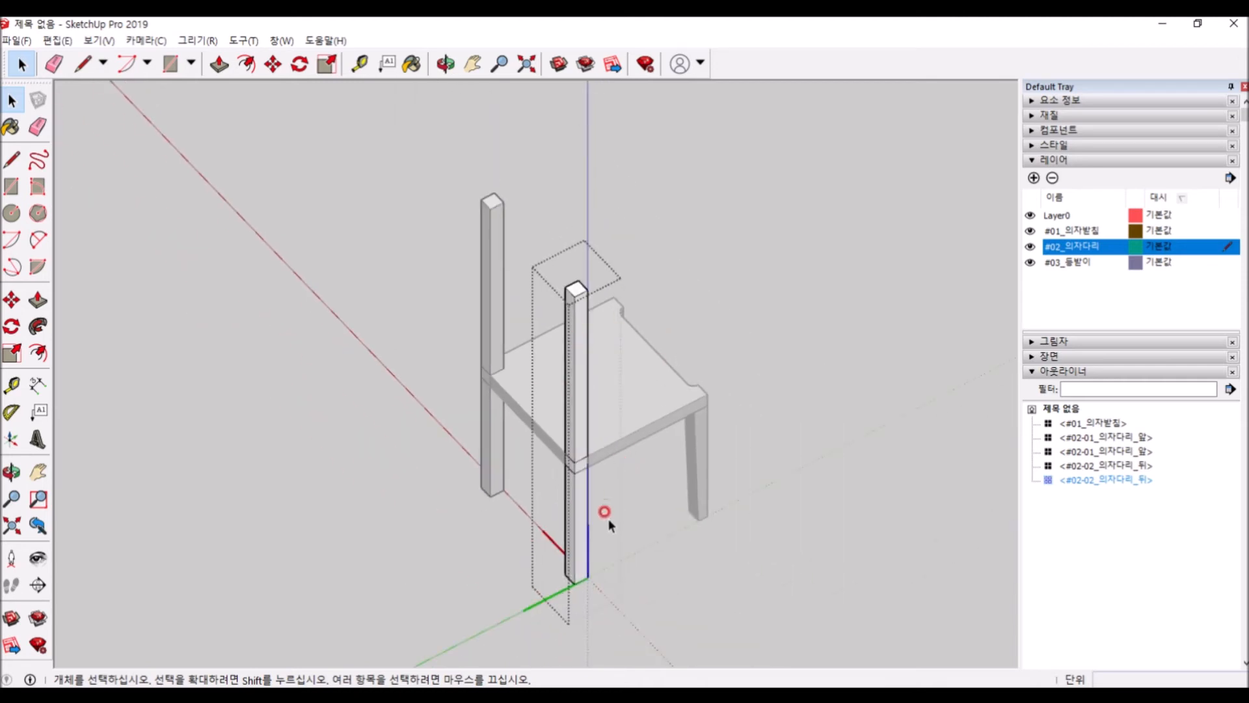
scroll(586, 502, "up", 4)
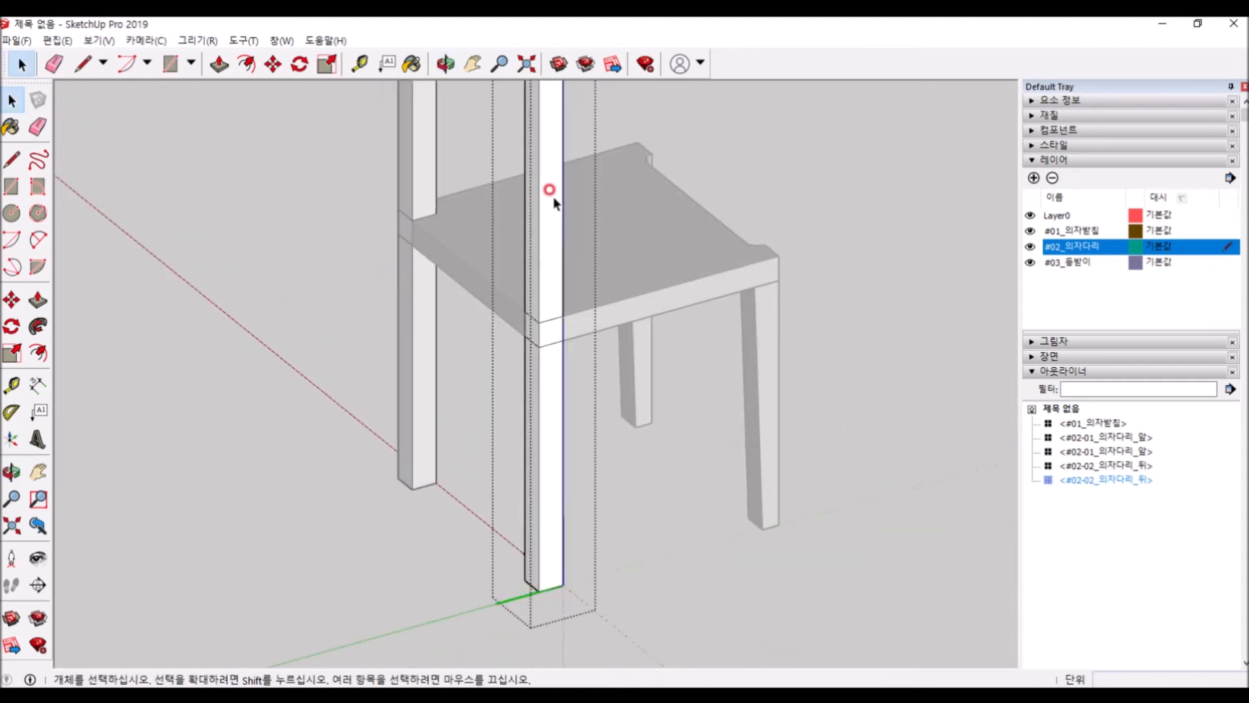
scroll(454, 295, "up", 2)
Step: Select the rear leg's bottom edges and move them 30 mm backward along the green axis to slant the lower leg
left_click_drag(459, 474, 661, 646)
scroll(544, 549, "up", 2)
scroll(454, 498, "up", 1)
left_click_drag(492, 497, 689, 655)
left_click_drag(440, 495, 655, 626)
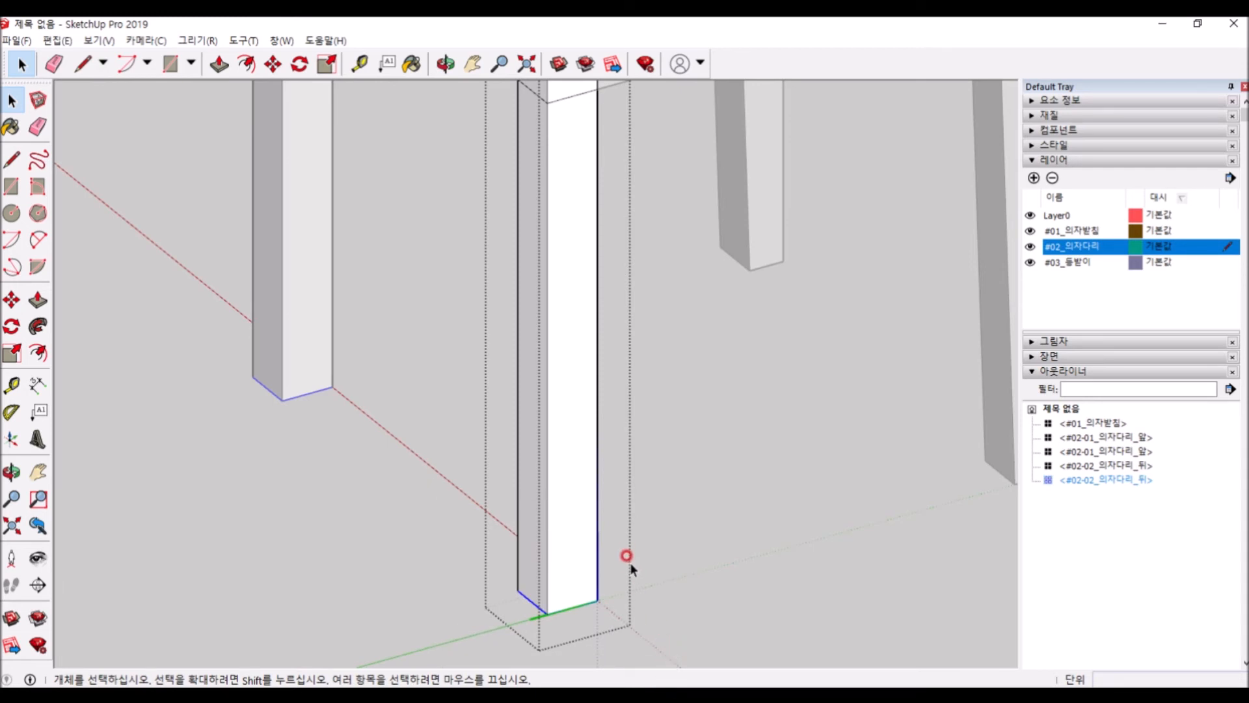
scroll(630, 562, "down", 2)
key("m")
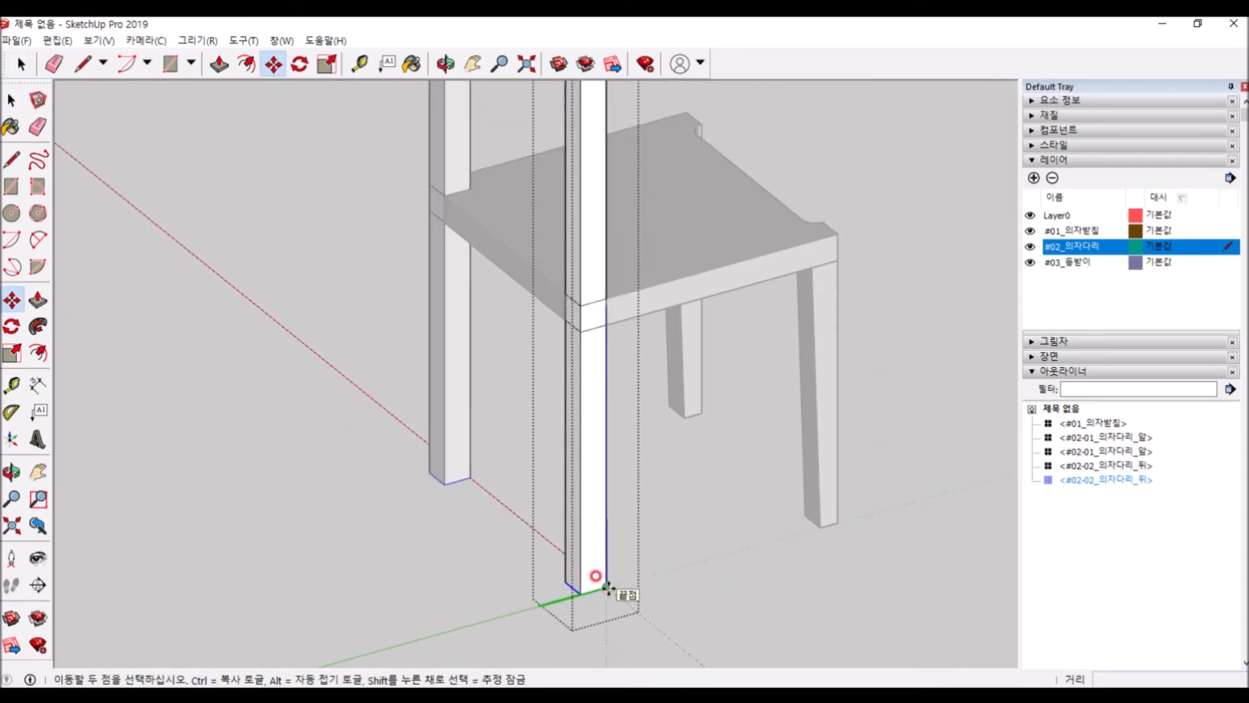
left_click(607, 587)
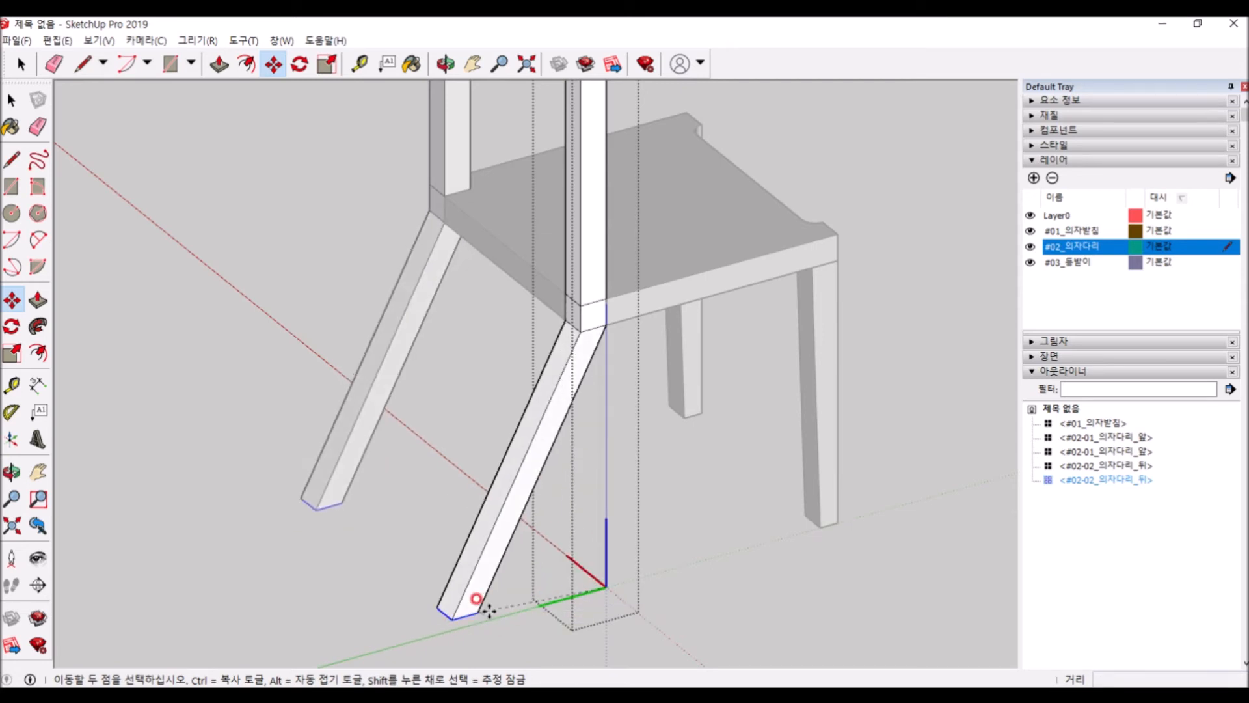
scroll(416, 644, "down", 2)
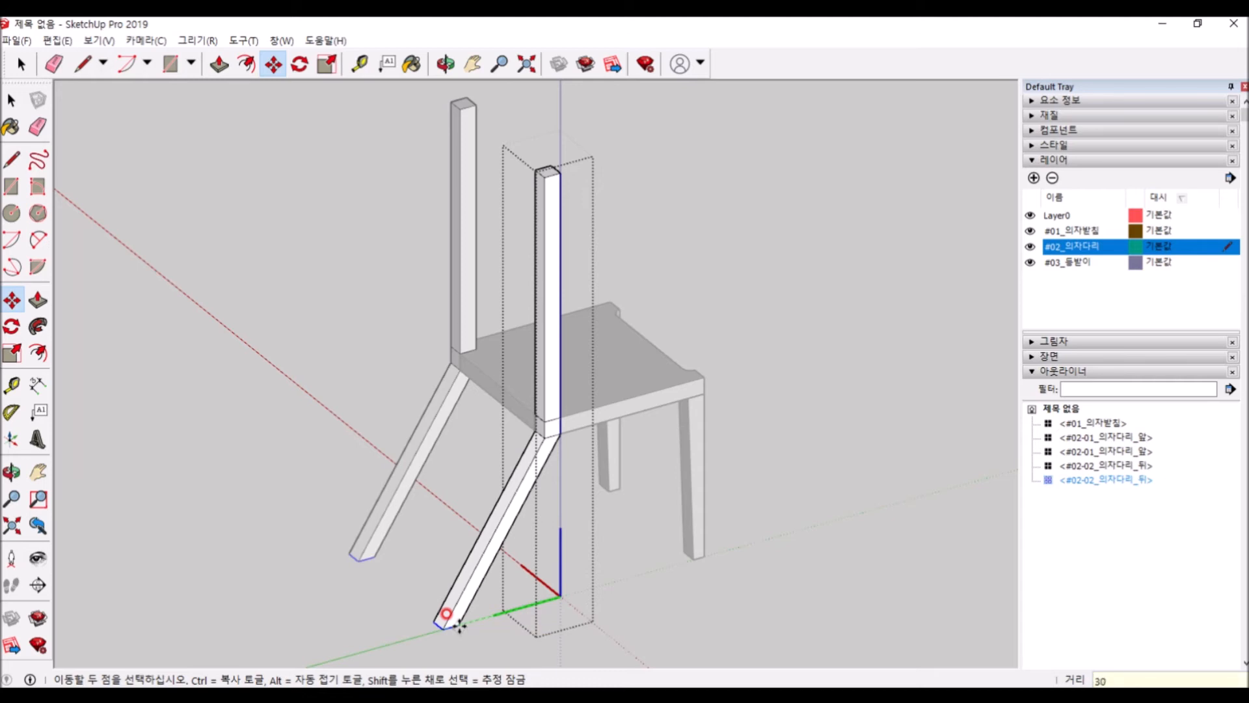
key("Escape")
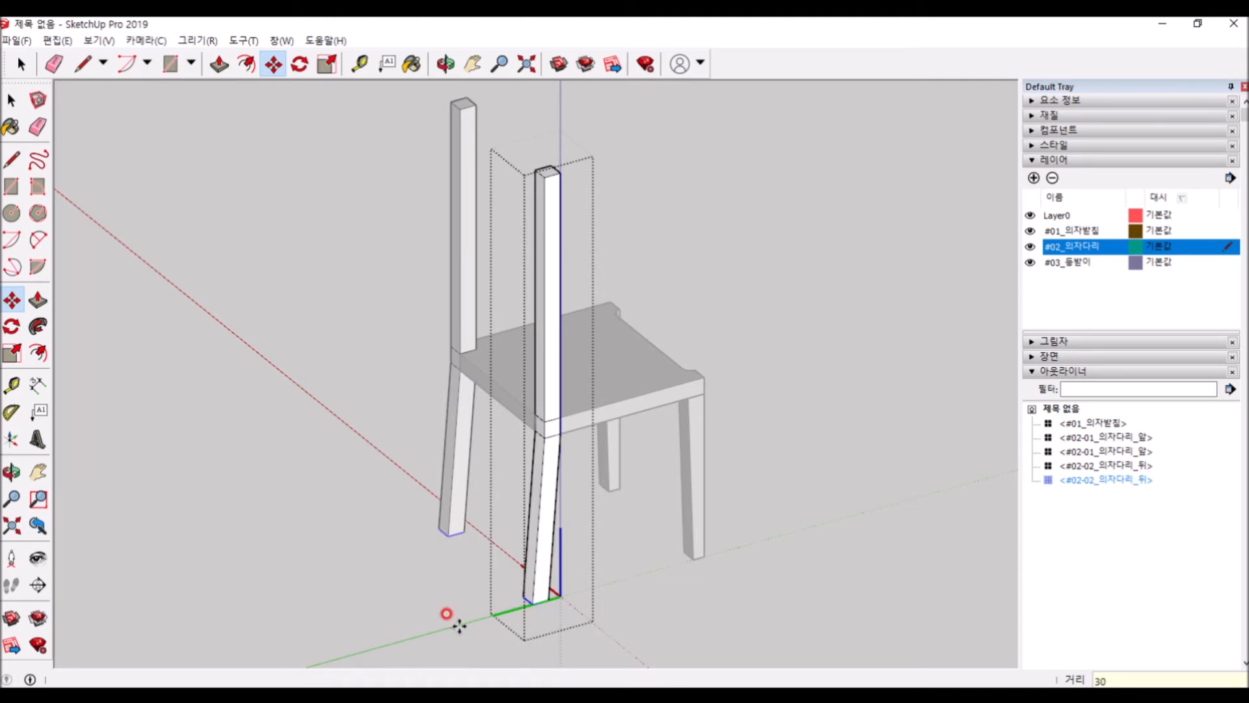
key("space")
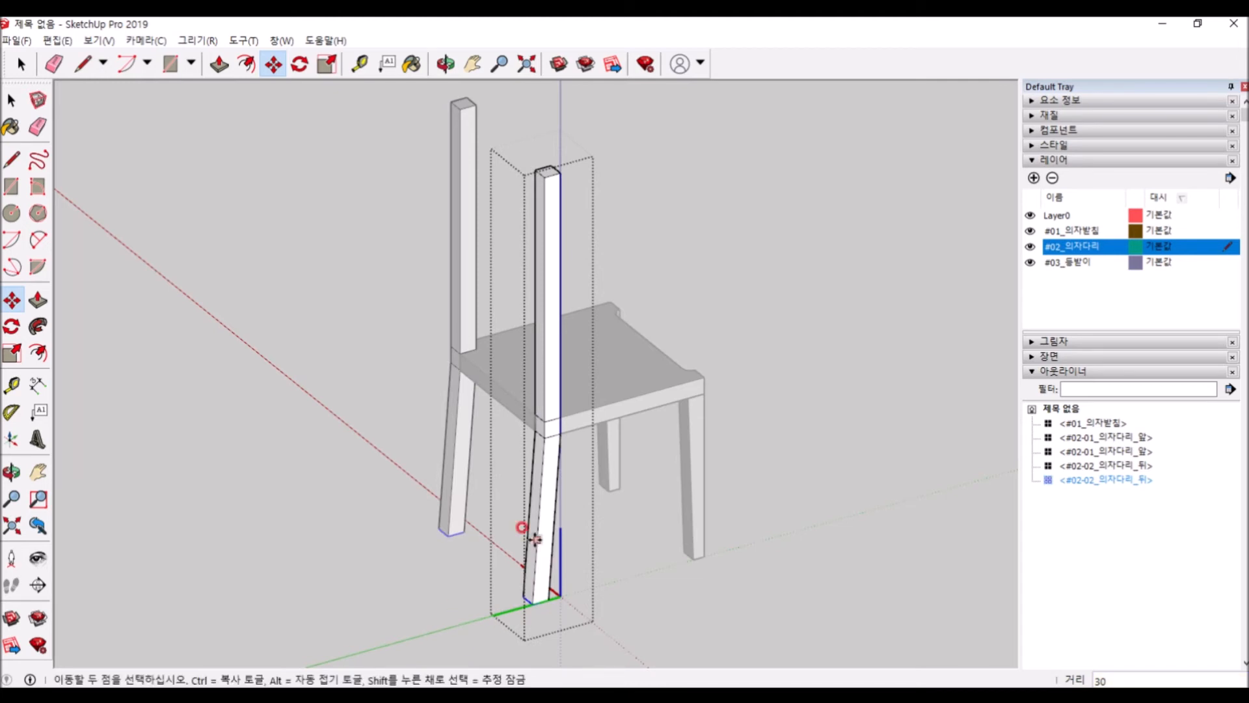
Step: Divide the top edge of the backrest post's outer side face into 3 equal segments
scroll(552, 557, "up", 2)
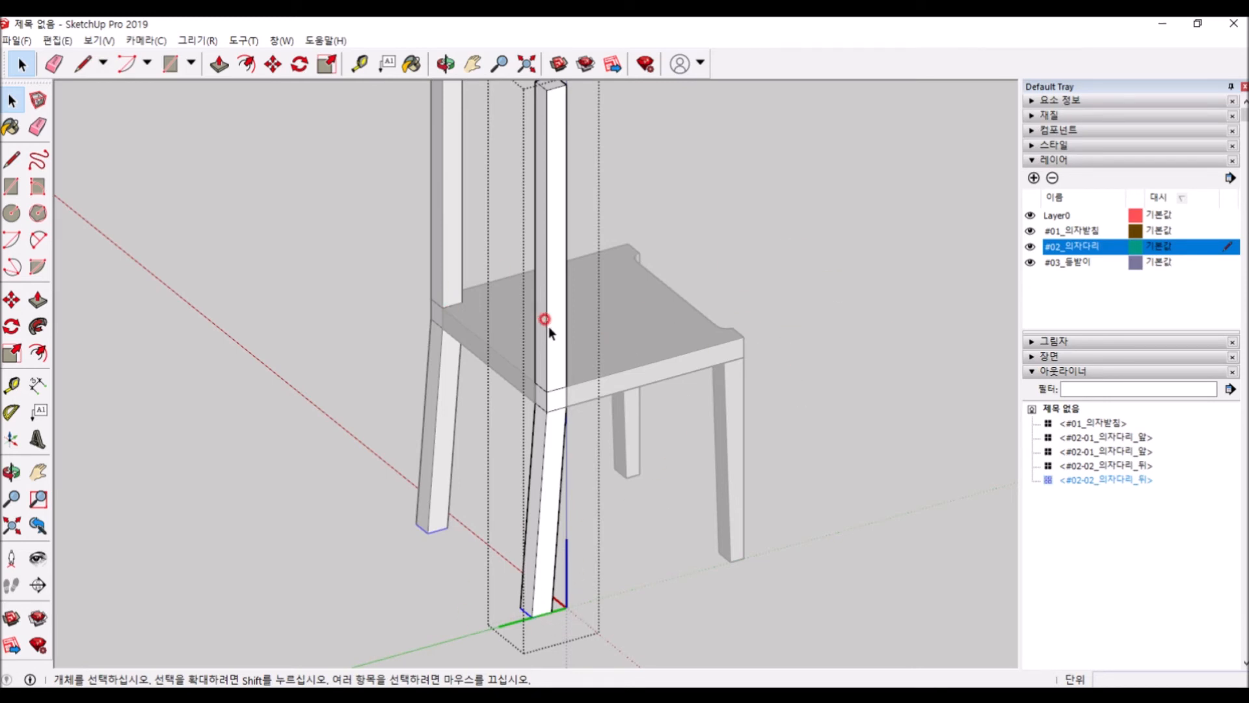
scroll(590, 408, "down", 3)
scroll(615, 395, "up", 3)
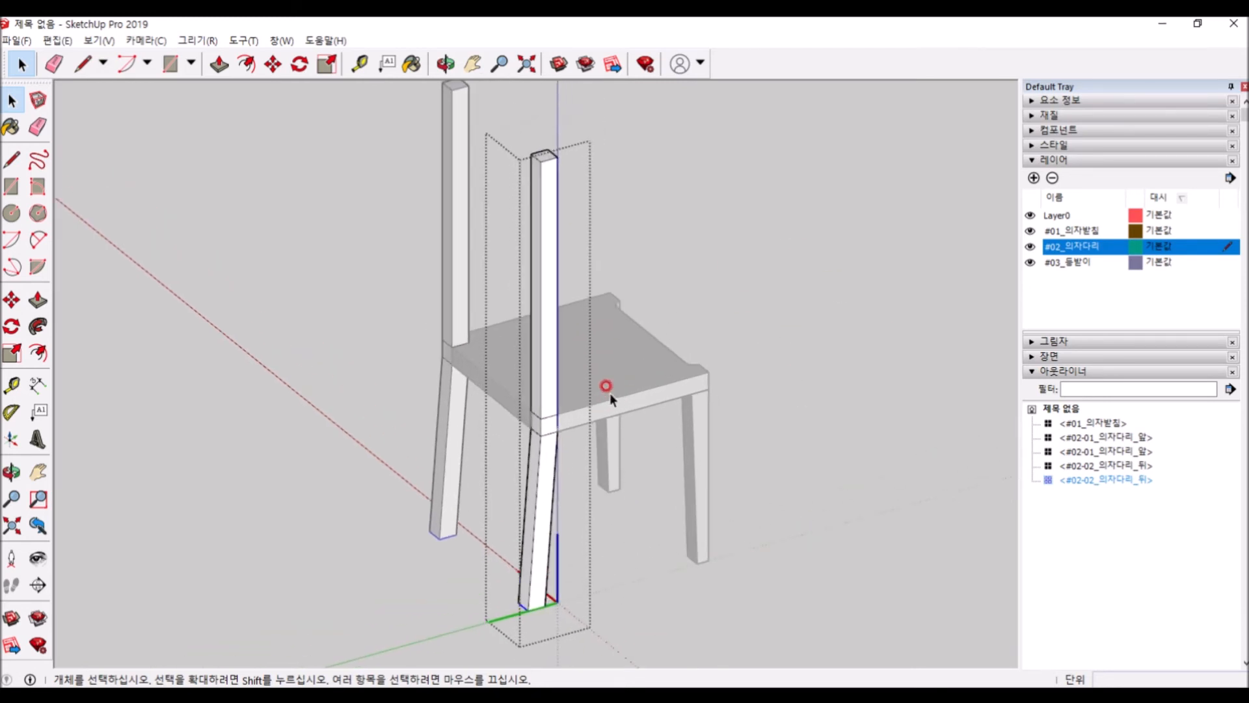
scroll(599, 395, "down", 3)
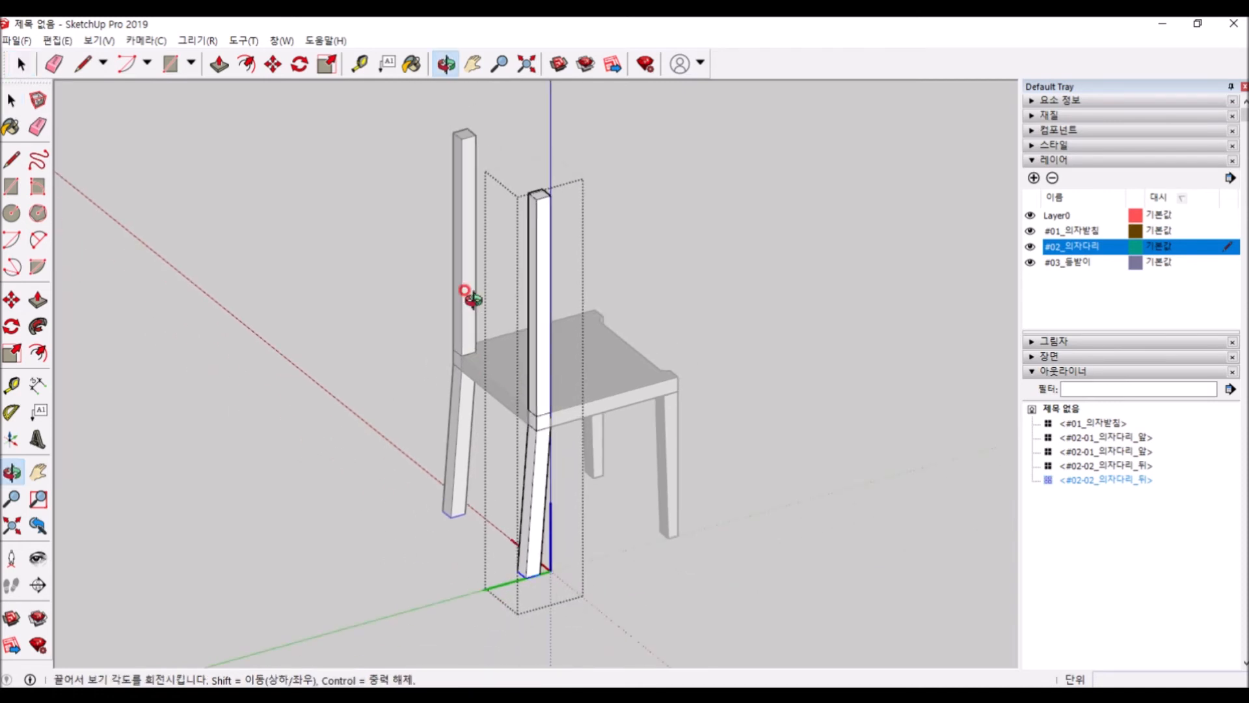
middle_click_drag(478, 299, 368, 388)
scroll(501, 263, "up", 6)
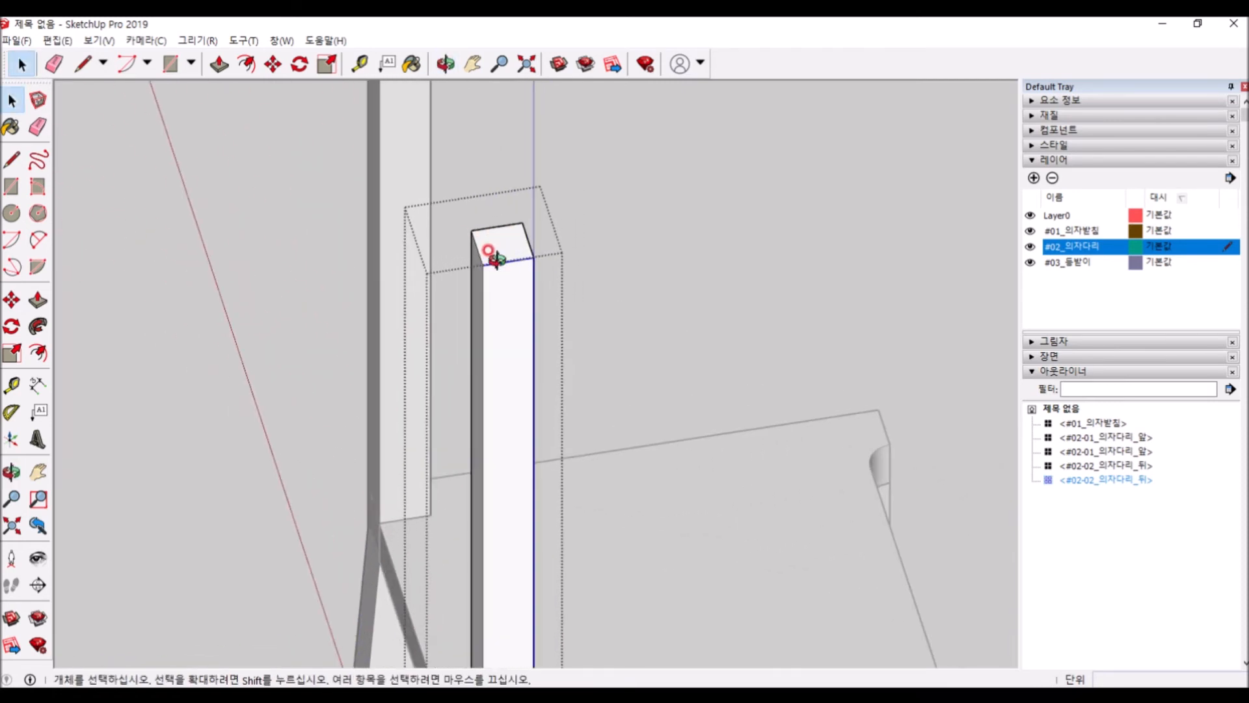
scroll(479, 253, "down", 1)
scroll(483, 254, "up", 5)
right_click(500, 247)
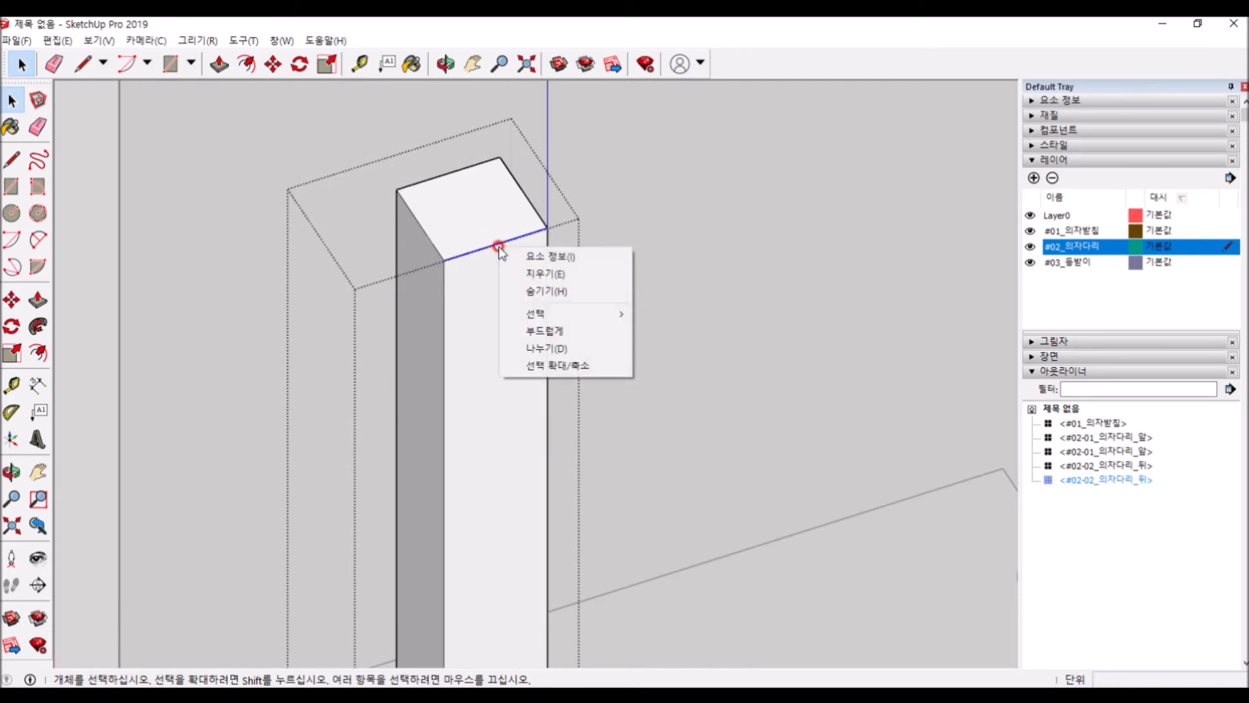
key("d")
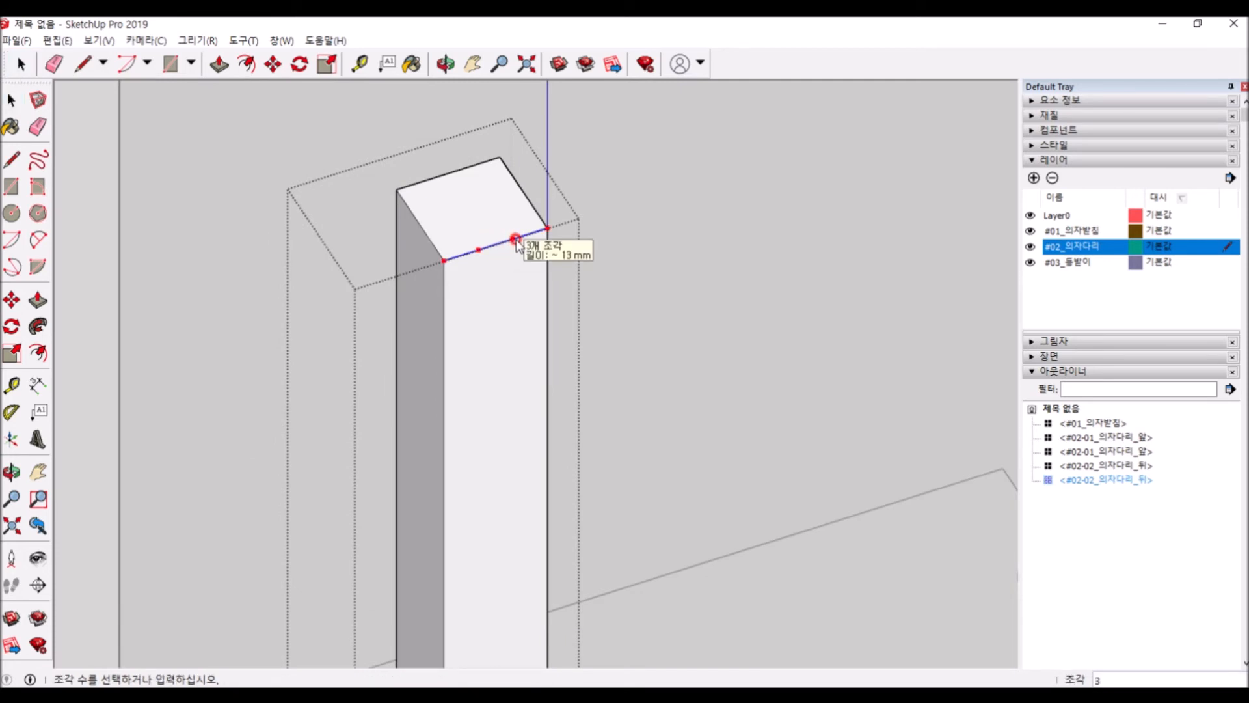
left_click(515, 241)
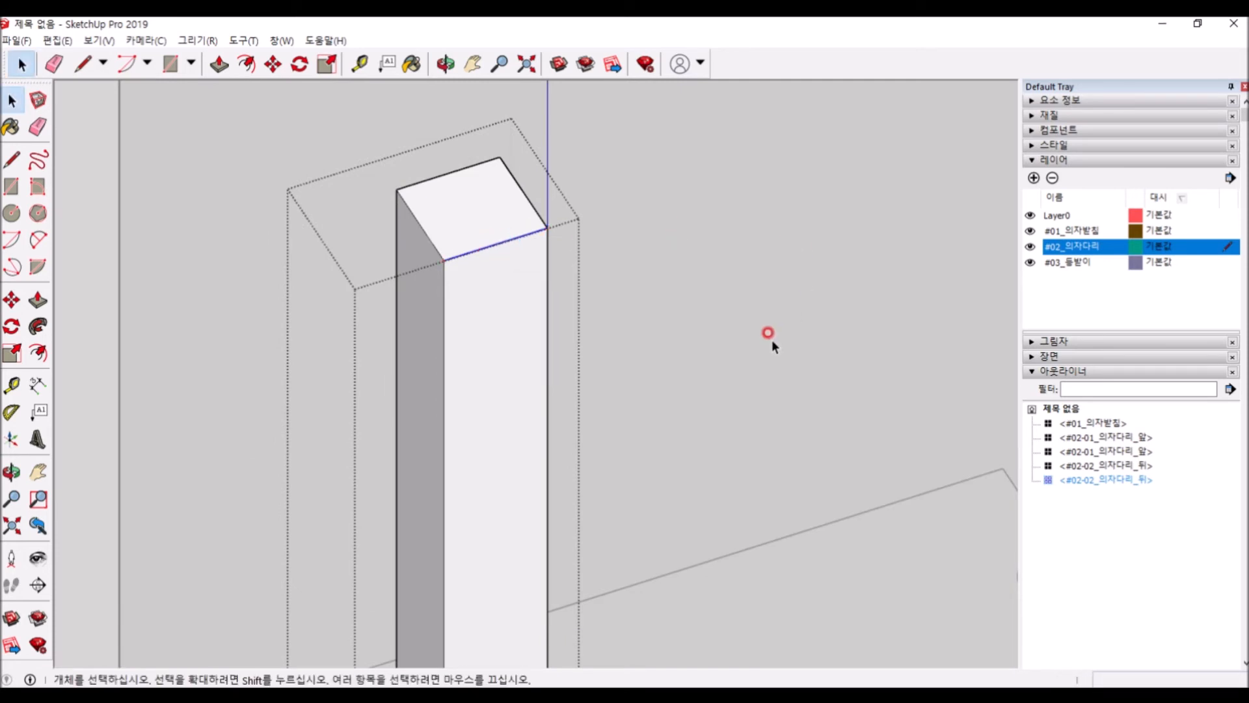
Step: Draw a taper line on the post's outer side face from the front division point down to the front corner at the seat's top
key("l")
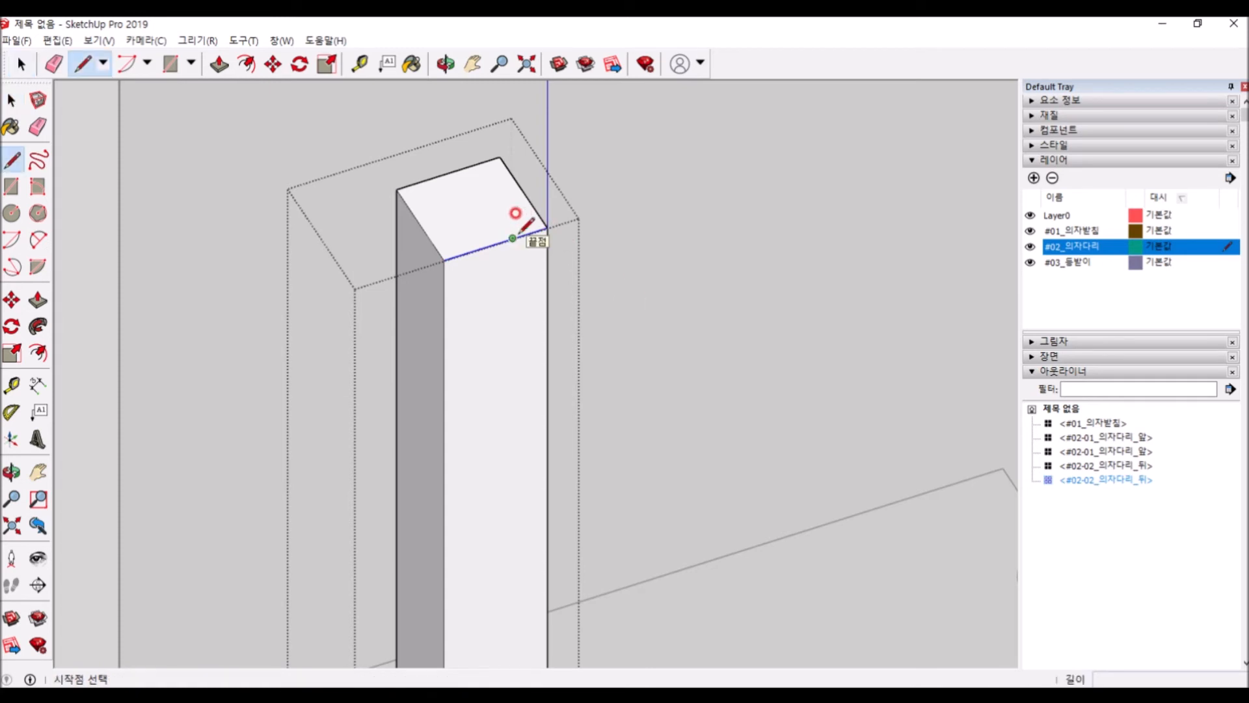
scroll(520, 229, "down", 5)
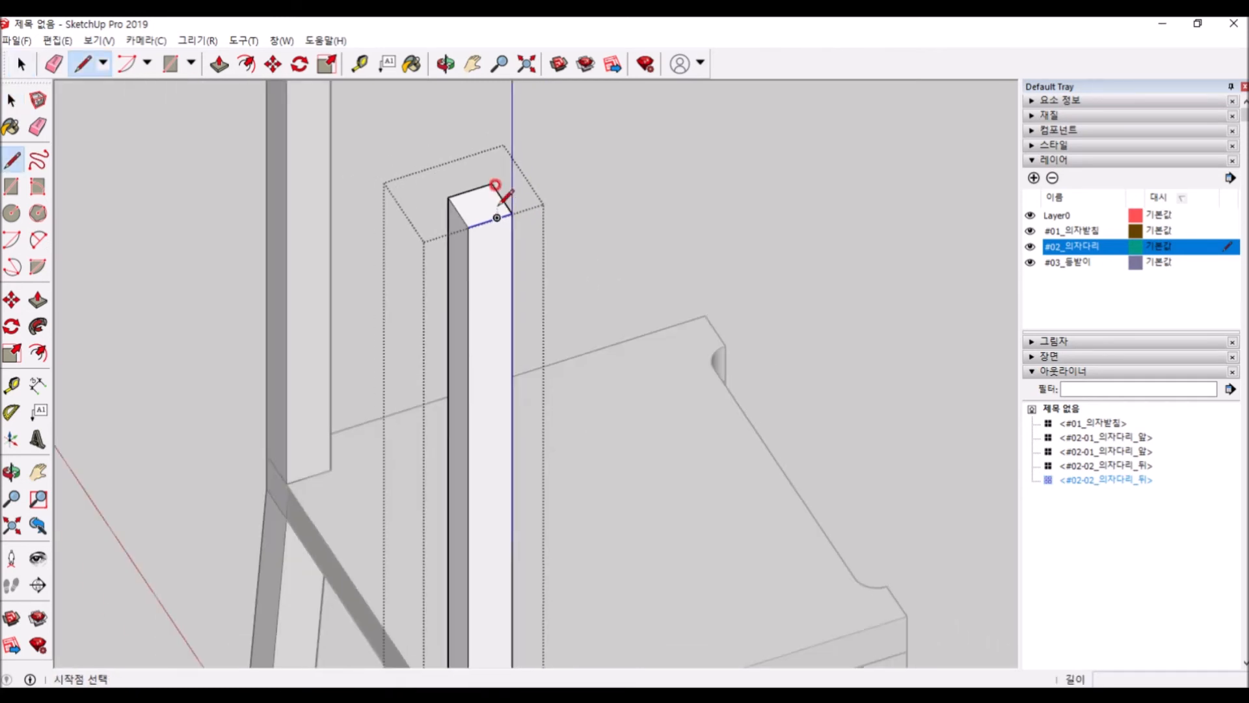
scroll(502, 209, "up", 5)
left_click(484, 193)
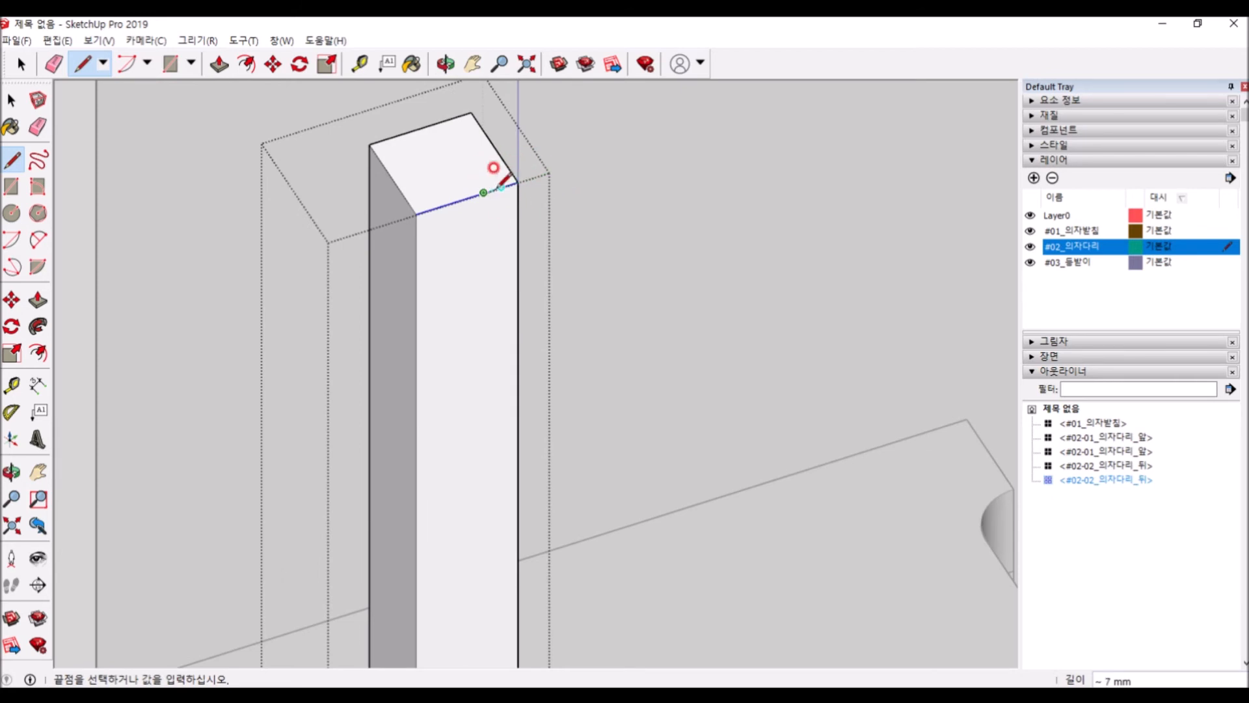
scroll(500, 178, "down", 5)
scroll(501, 396, "up", 3)
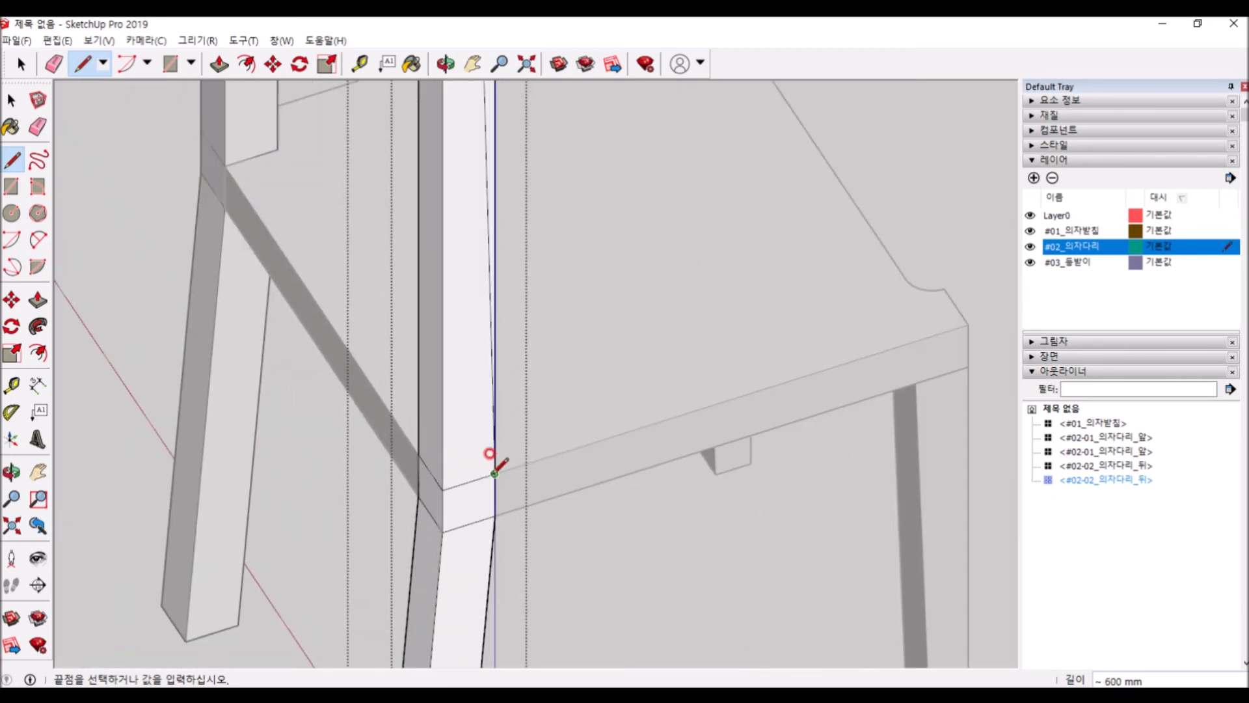
left_click(495, 474)
scroll(538, 481, "down", 5)
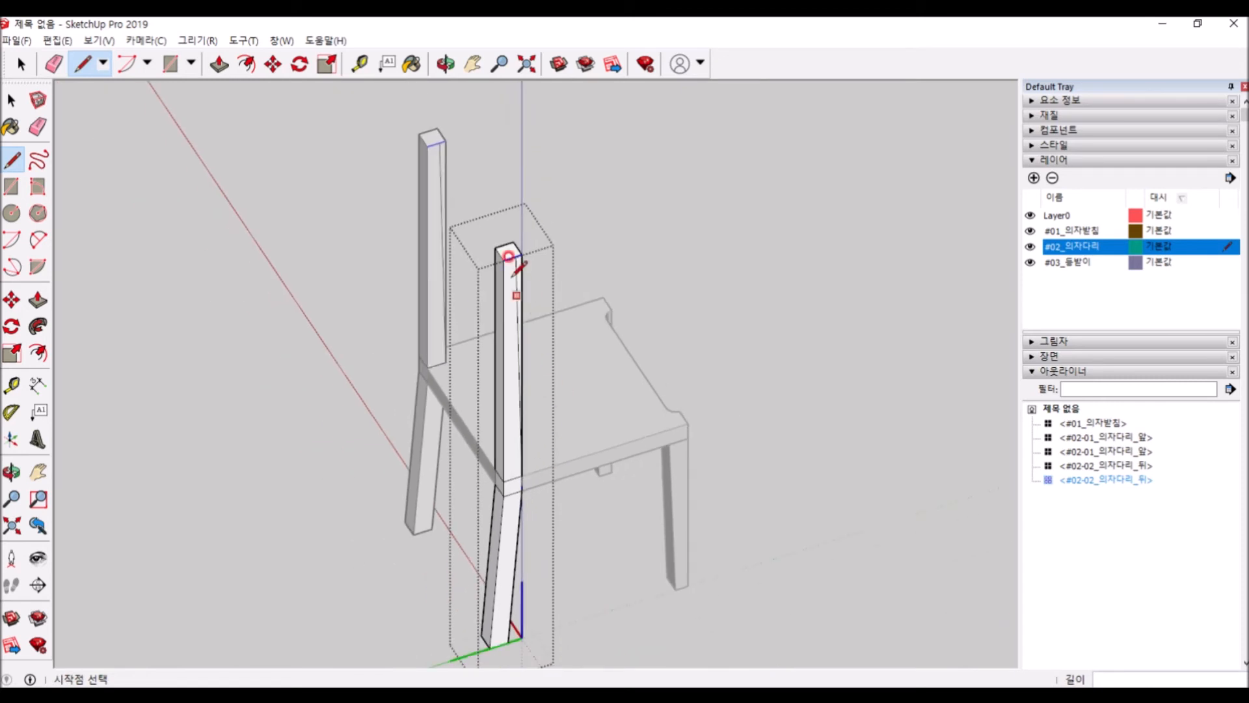
Step: Check how the taper line divides the post's side face by selecting the pieces and the front edge
key("space")
scroll(514, 267, "up", 4)
left_click(523, 297)
left_click(533, 282)
left_click(514, 317)
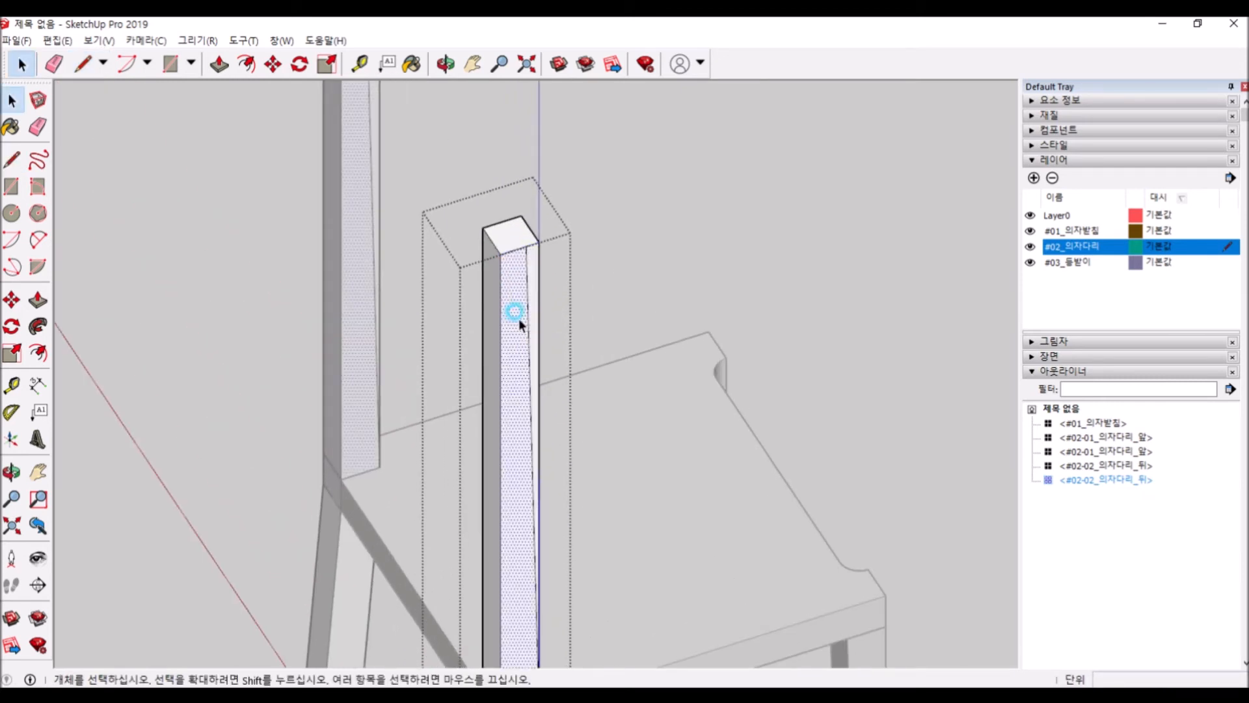
left_click(533, 311)
left_click(515, 329)
left_click(533, 318)
left_click(539, 287)
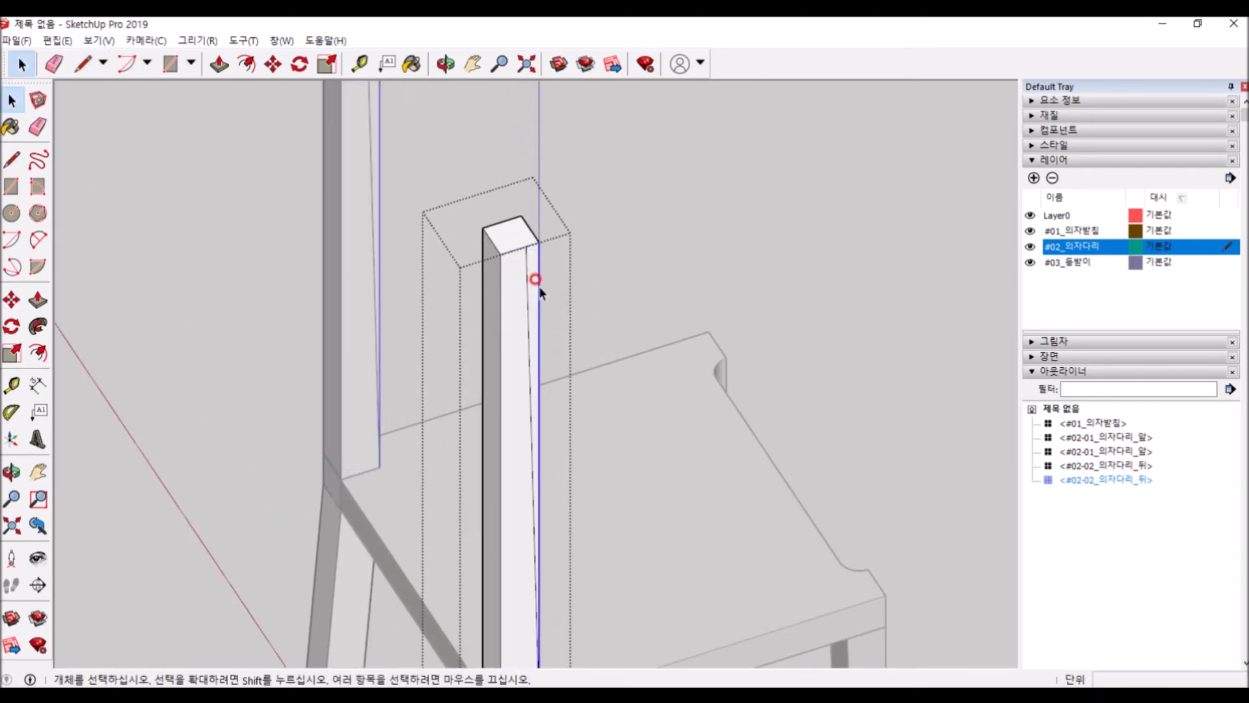
Step: Push the narrow front wedge 40 mm through the post to remove it and taper the backrest post
key("p")
left_click(520, 269)
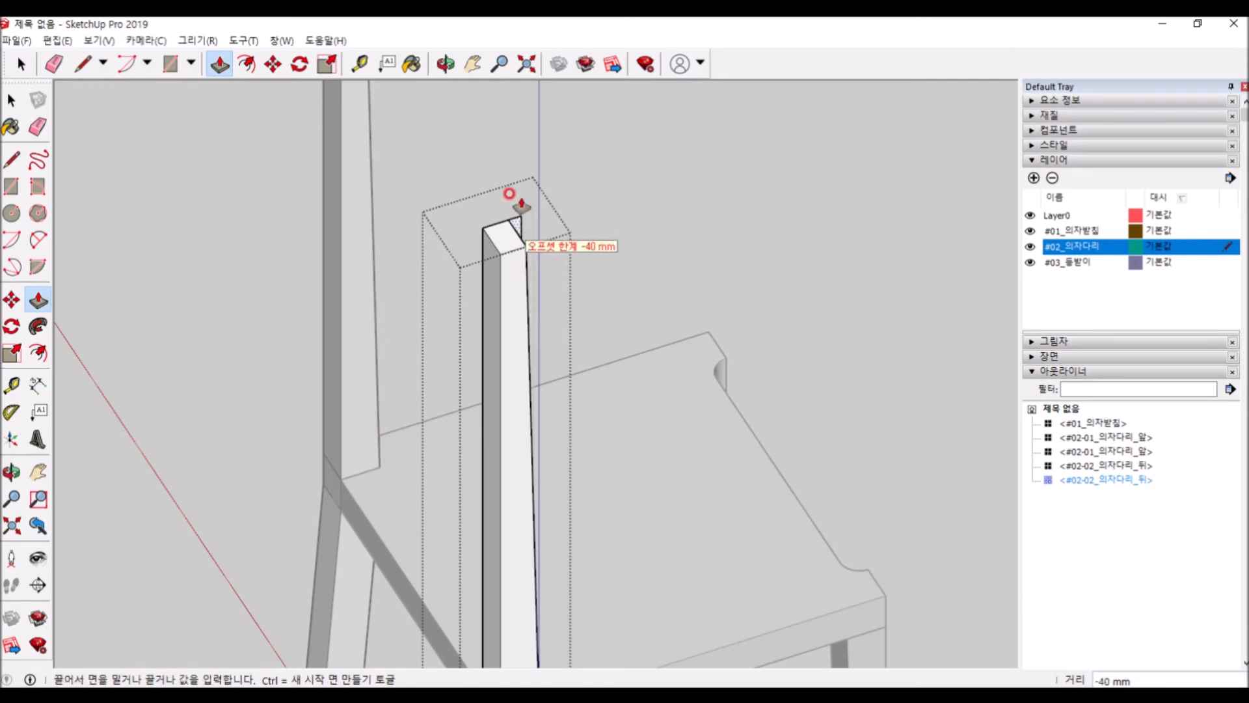
left_click(512, 198)
key("space")
Step: Inspect the tapered posts from both sides and hide the rest of the model around the open rear leg component
scroll(669, 431, "down", 5)
middle_click_drag(669, 431, 521, 513)
scroll(556, 505, "up", 3)
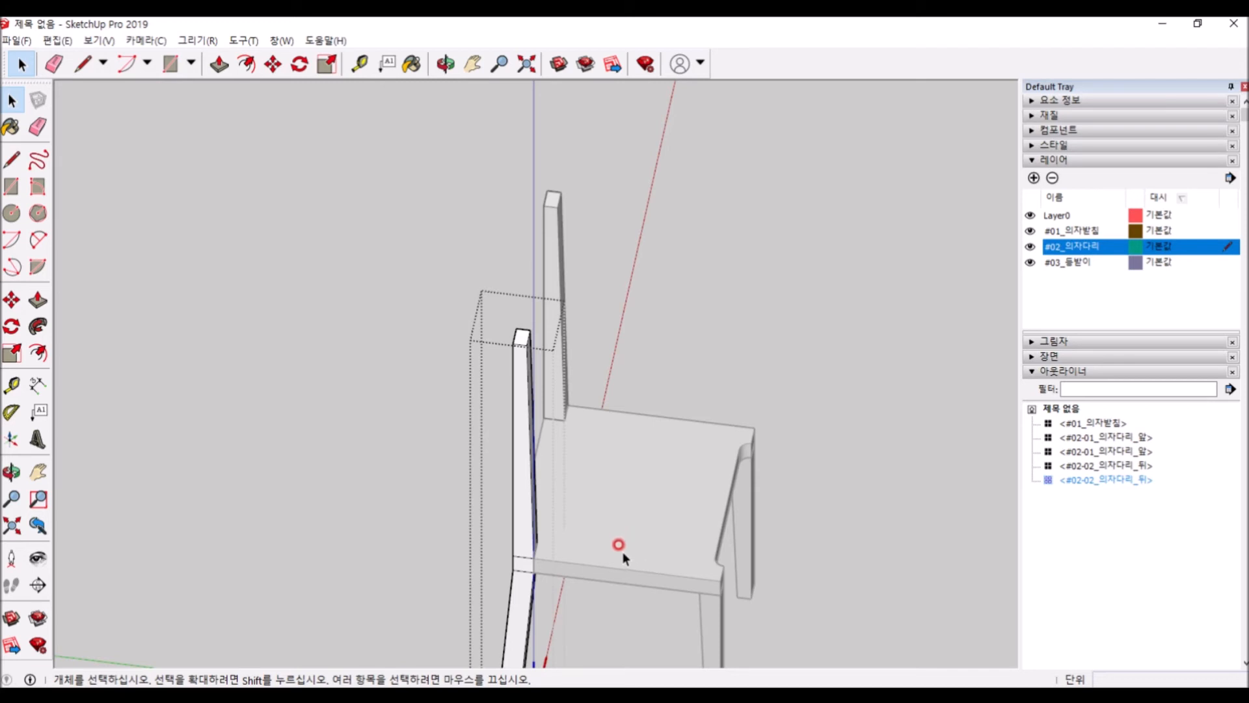
middle_click_drag(522, 481, 801, 329)
scroll(801, 329, "down", 3)
scroll(830, 85, "up", 3)
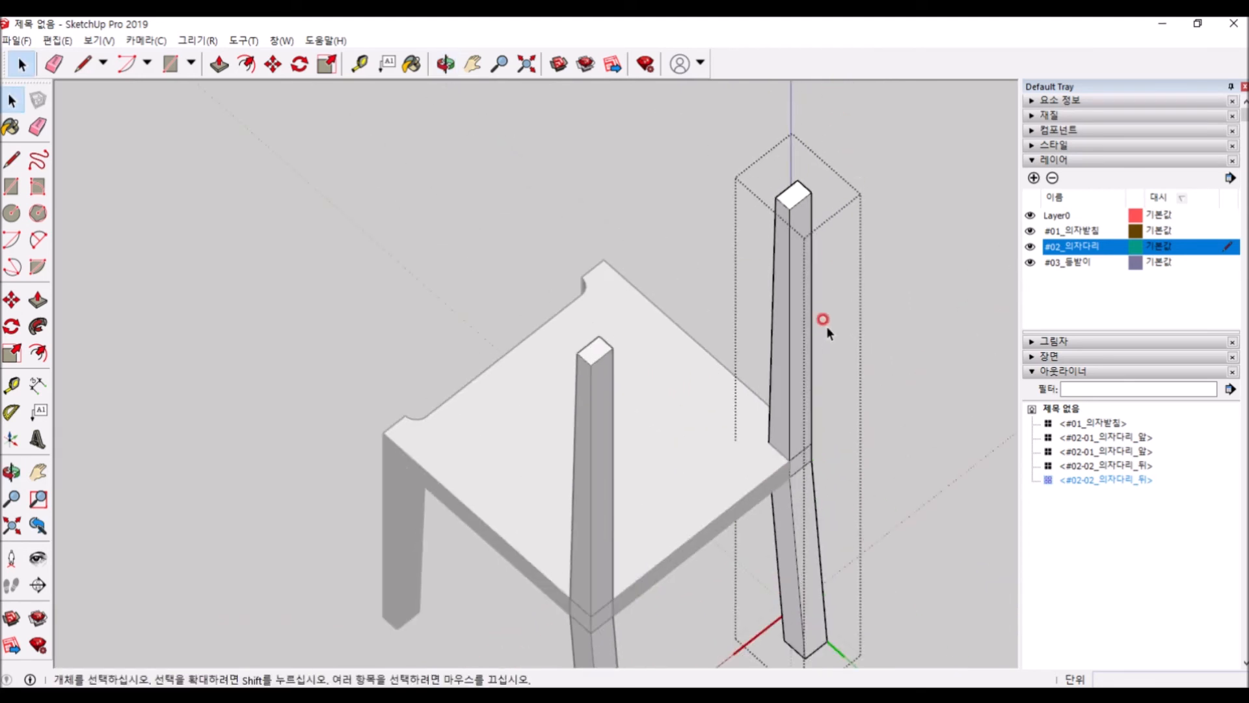
key("i")
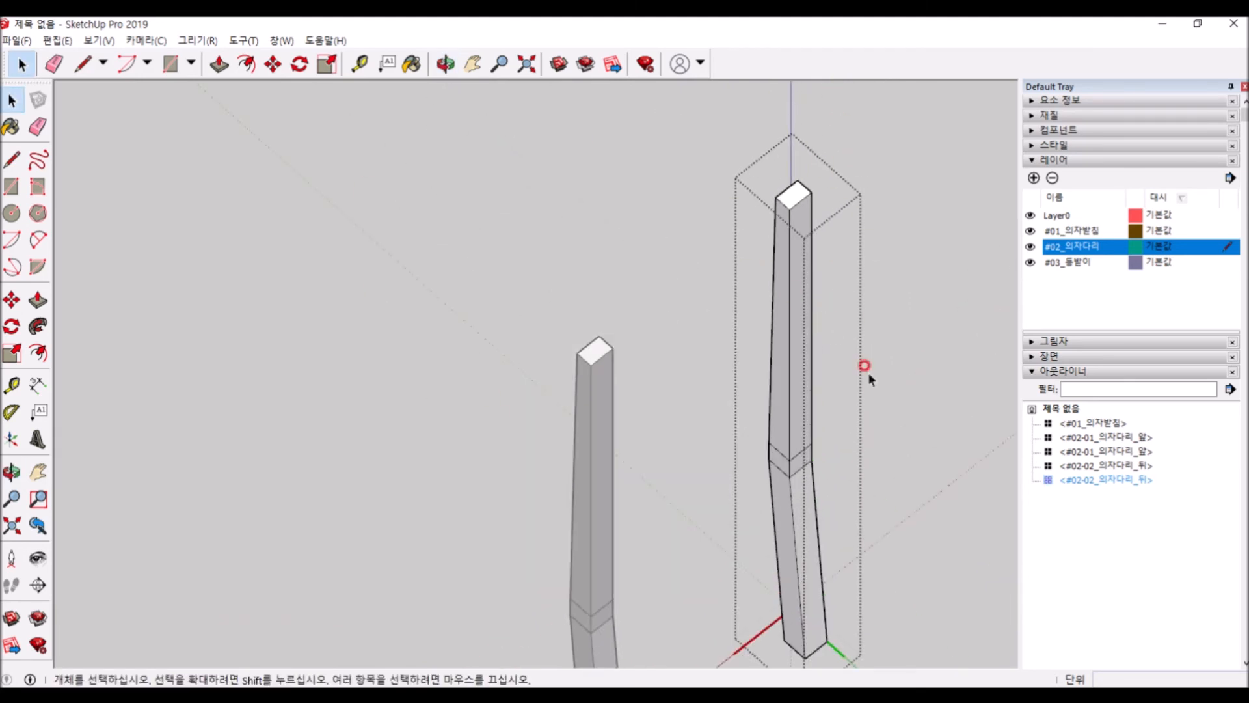
scroll(780, 409, "down", 3)
scroll(785, 315, "up", 5)
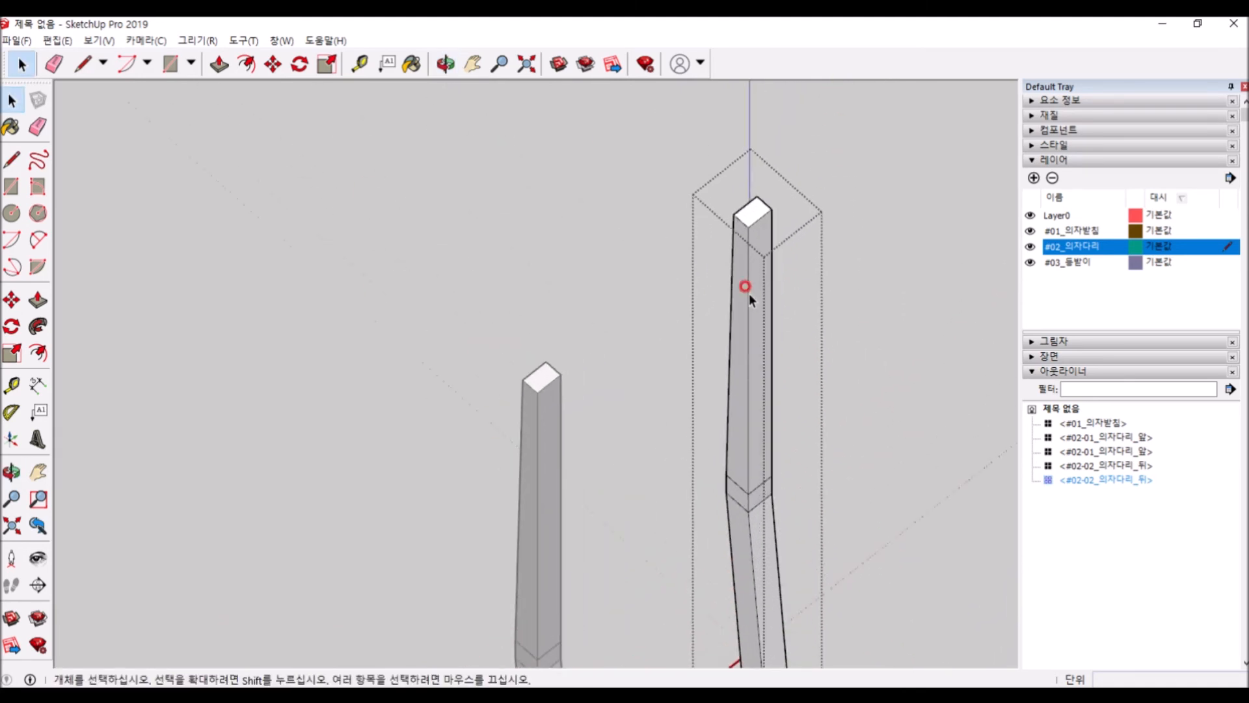
Step: Draw a line about 33 mm long across the post's inner side face, joining the midpoints of its two long edges
key("l")
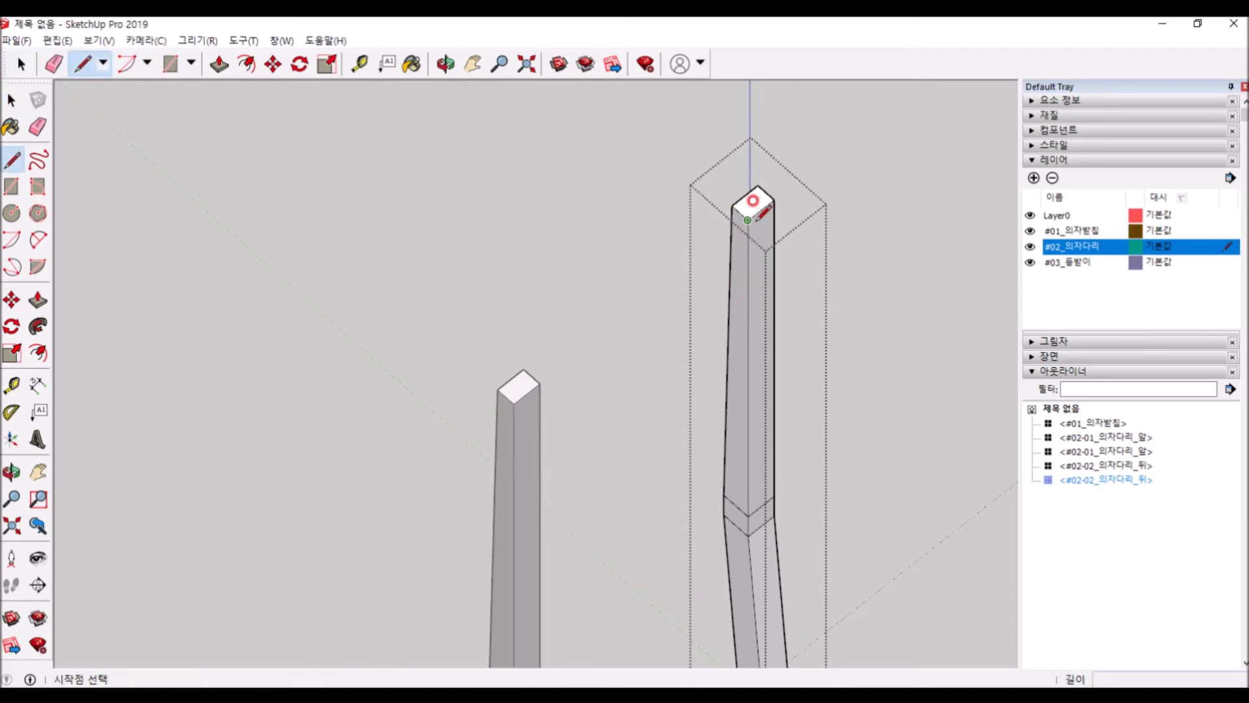
key("i")
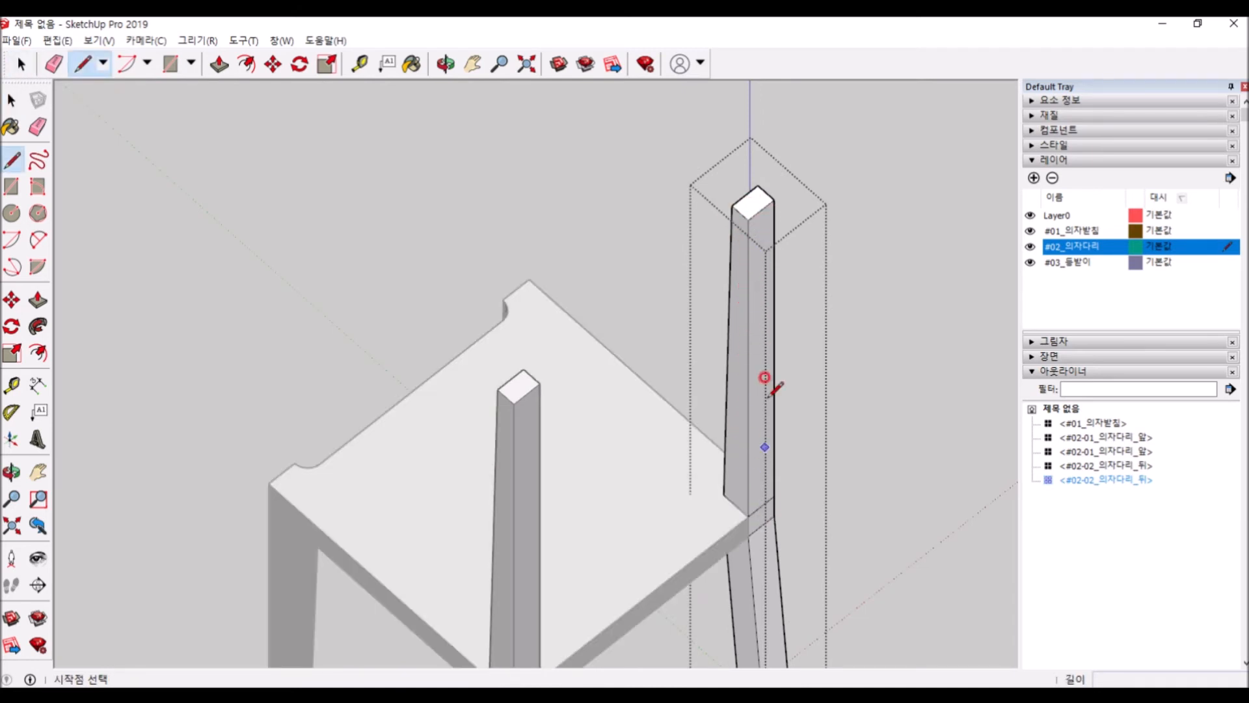
key("i")
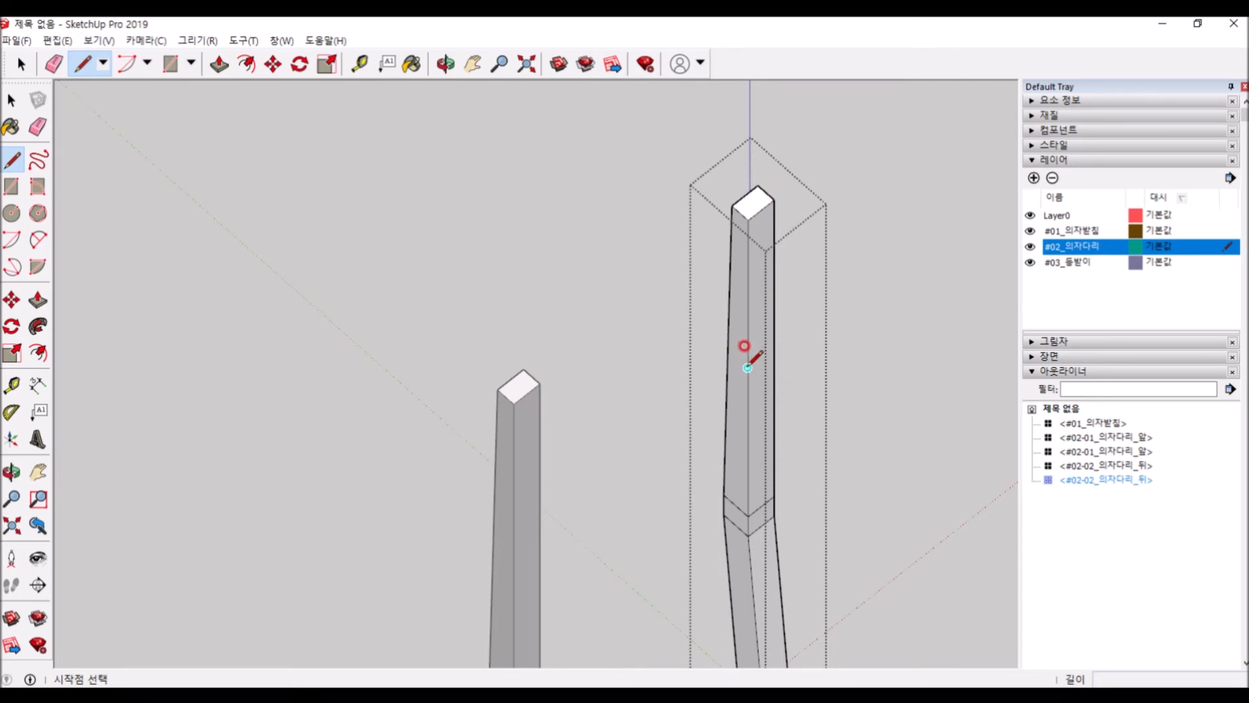
scroll(747, 367, "up", 3)
left_click(748, 367)
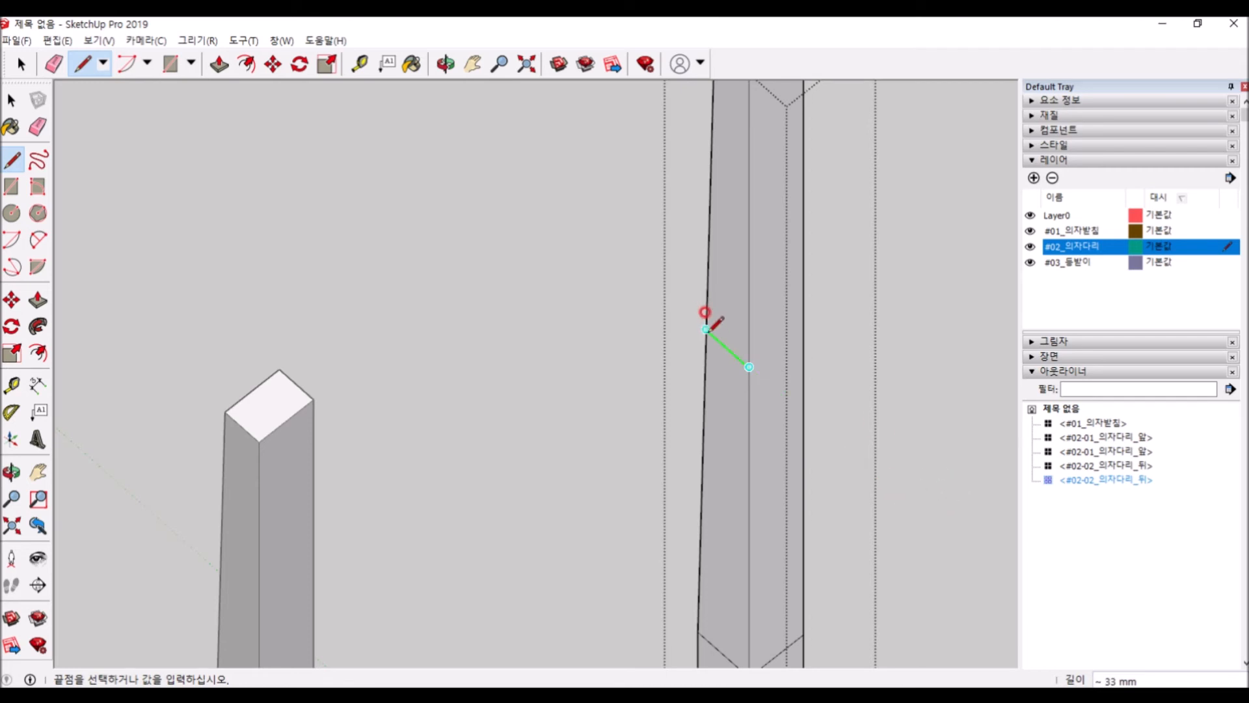
key("Escape")
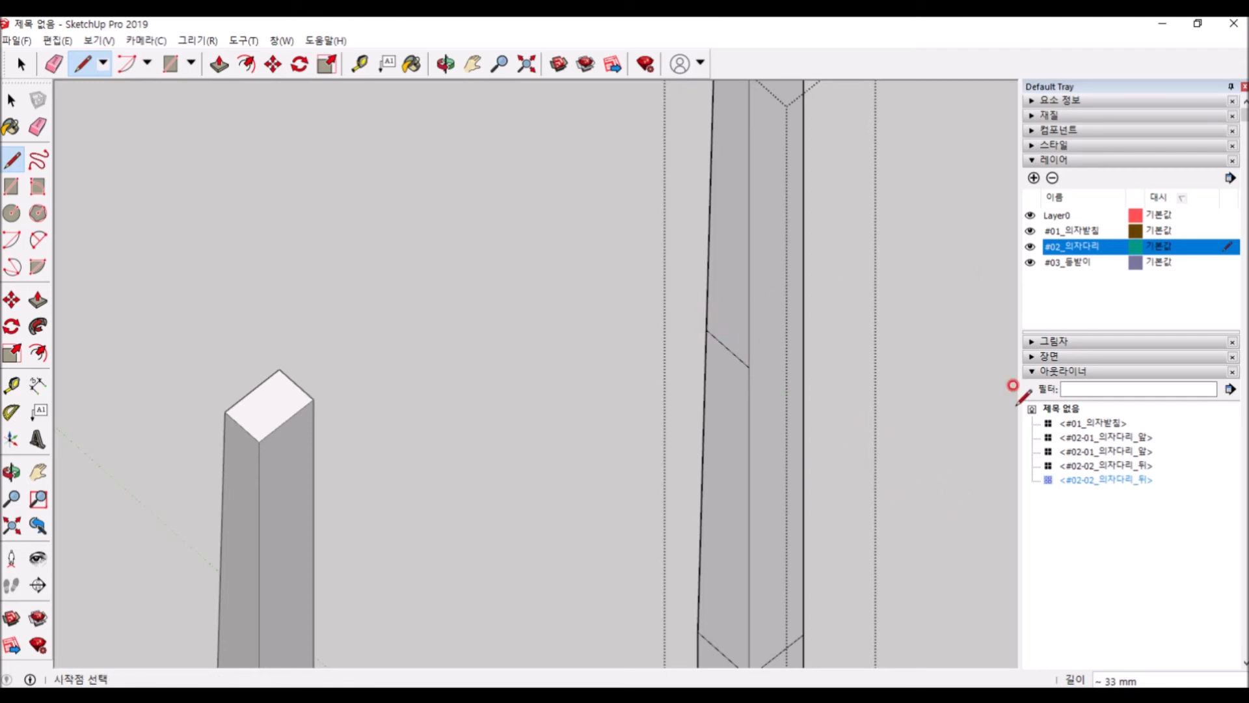
scroll(781, 361, "down", 3)
key("space")
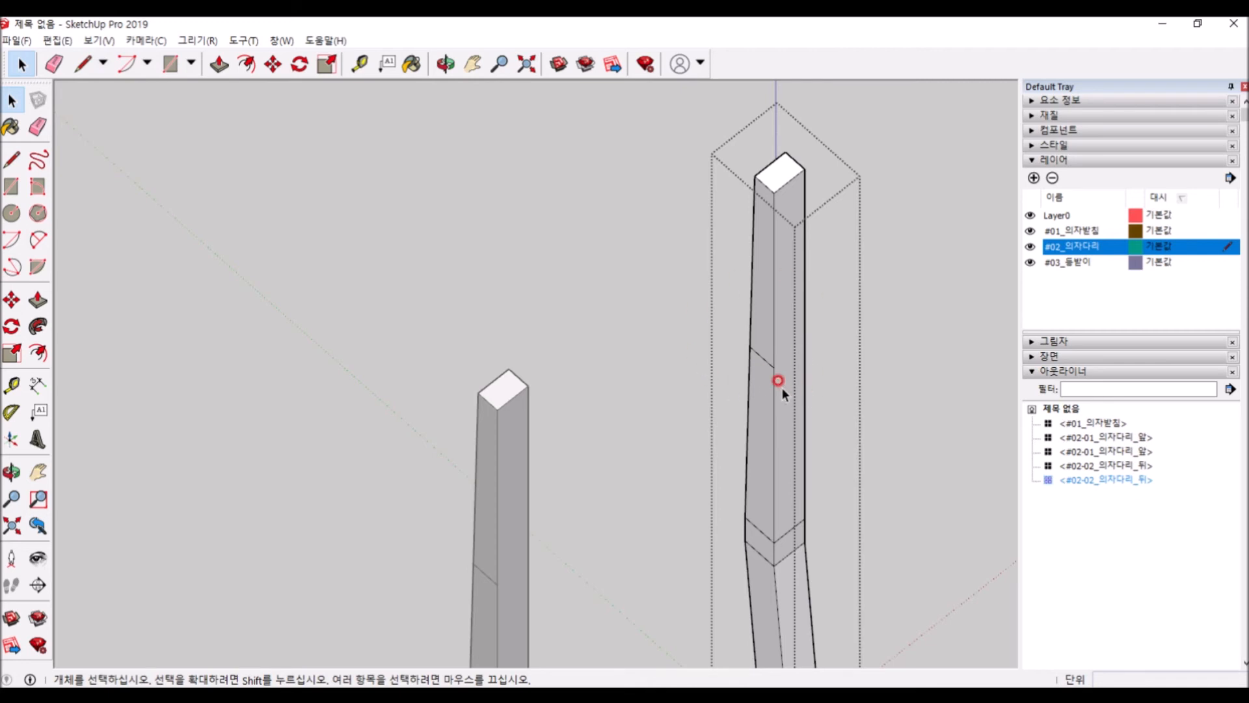
Step: Draw a vertical line about 300 mm long from the post's front top corner down to the cross line on its inner side face
key("l")
scroll(758, 215, "up", 3)
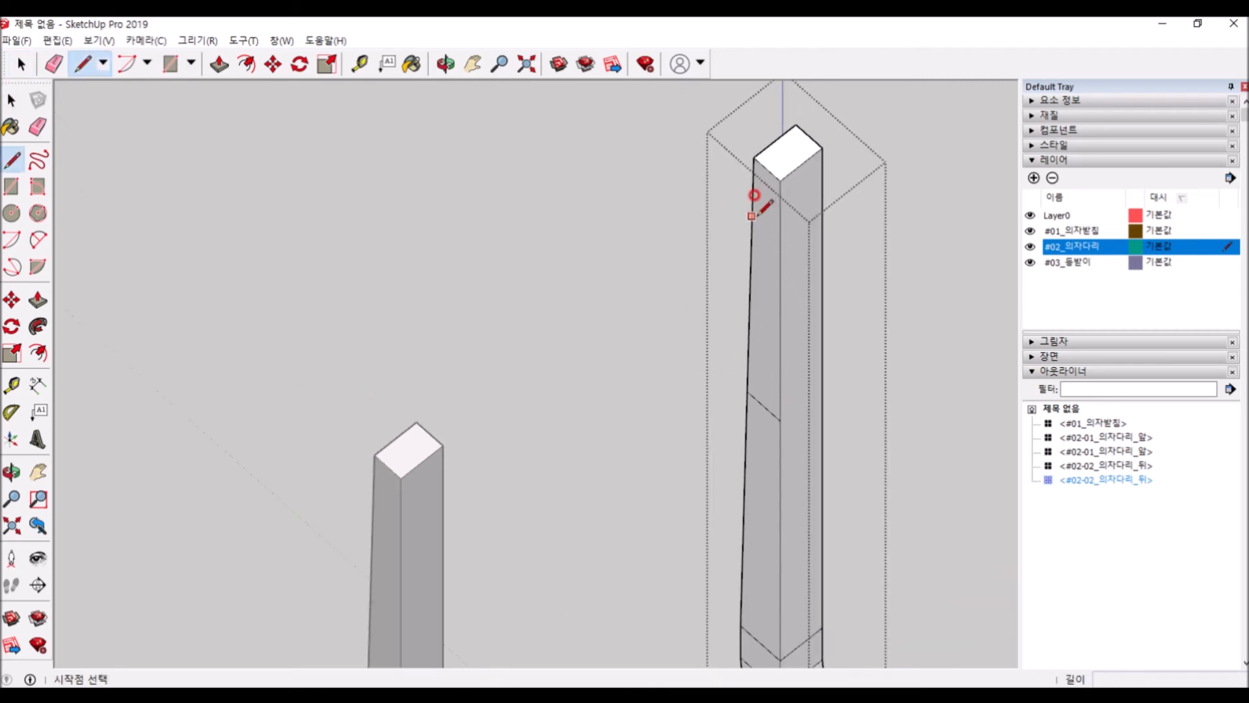
left_click(754, 151)
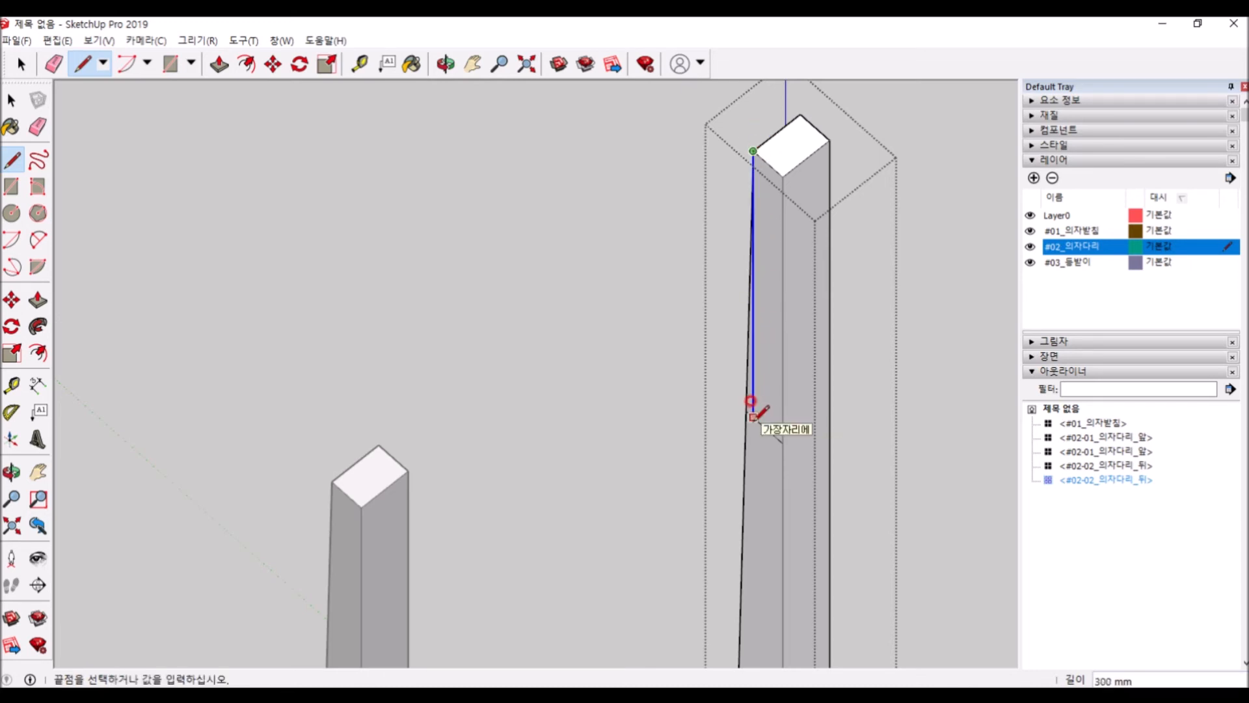
scroll(752, 417, "up", 1)
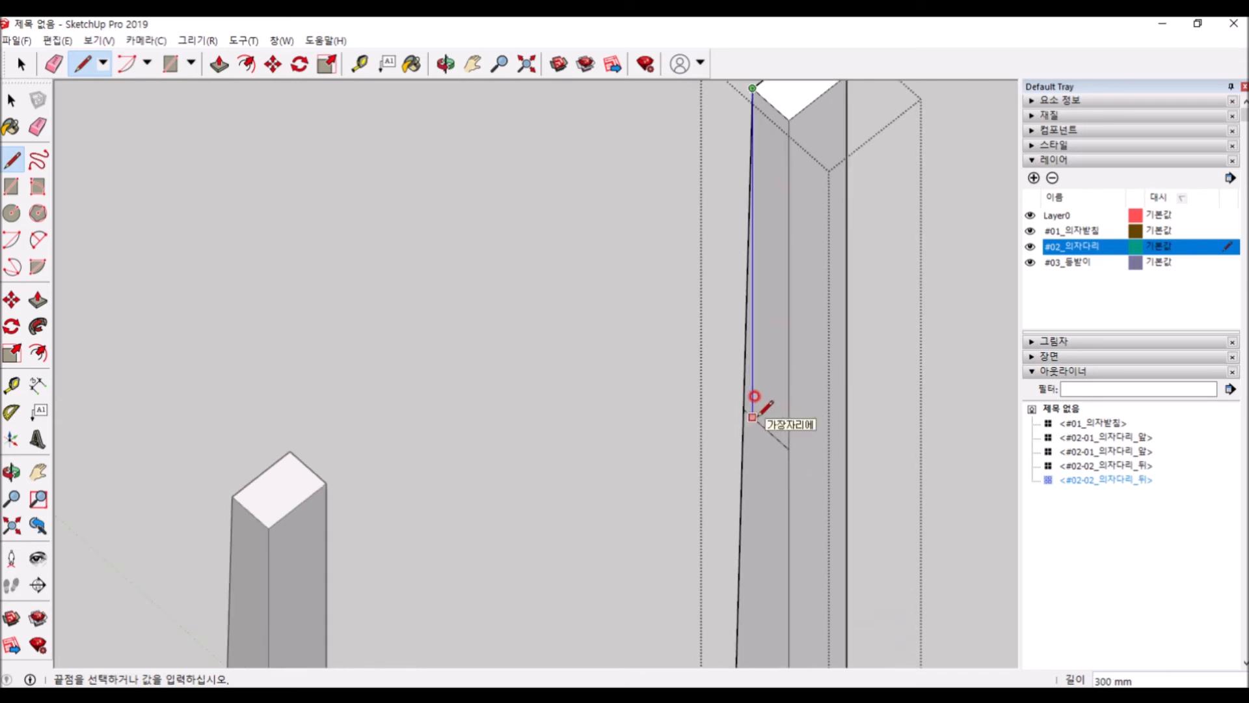
left_click(753, 416)
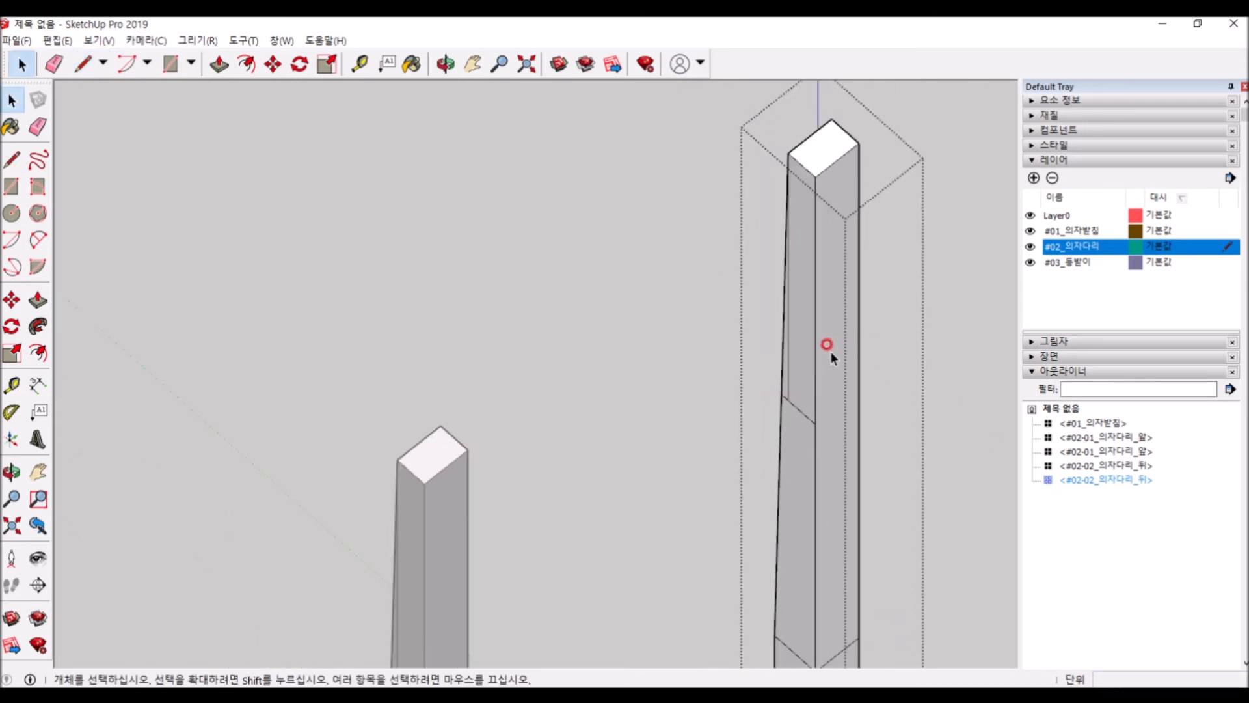
Step: Check how the vertical line divides the post's inner side face by selecting the line and both pieces, and close the leg component
scroll(813, 413, "up", 2)
left_click(789, 378)
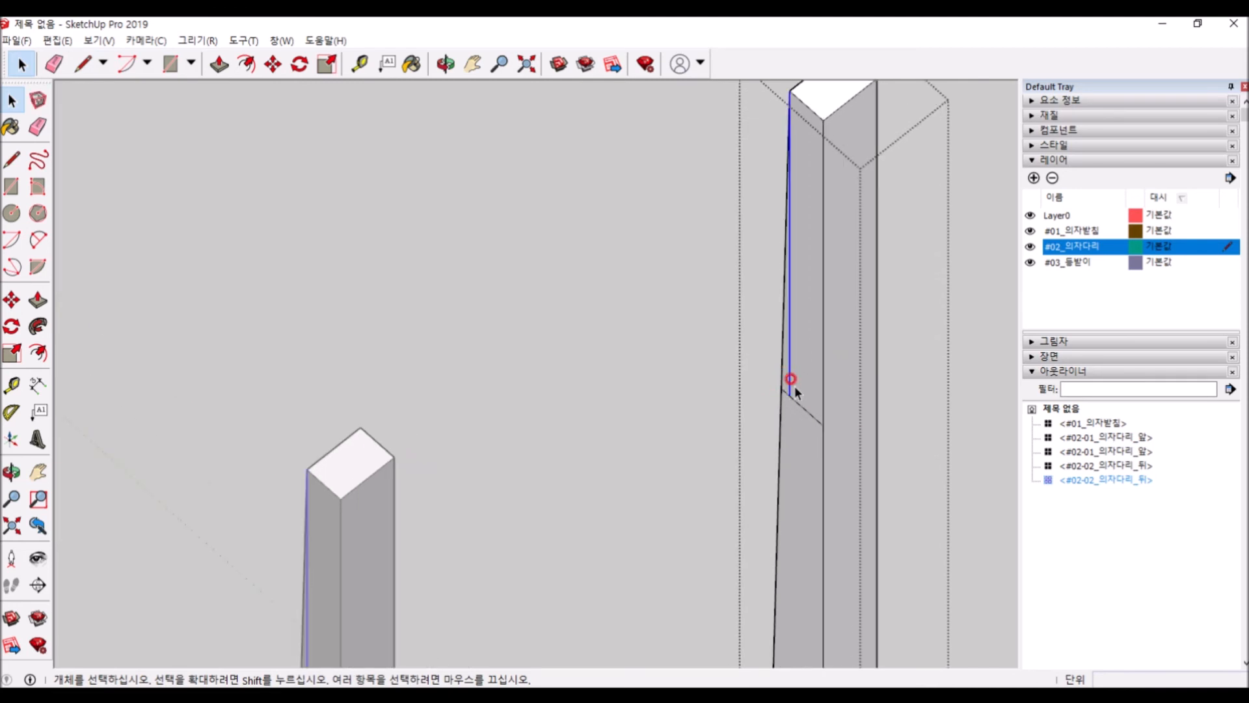
left_click(786, 378)
left_click(804, 372)
left_click(785, 385)
left_click(801, 368)
left_click(787, 379)
left_click(803, 383)
left_click(783, 381)
left_click(802, 370)
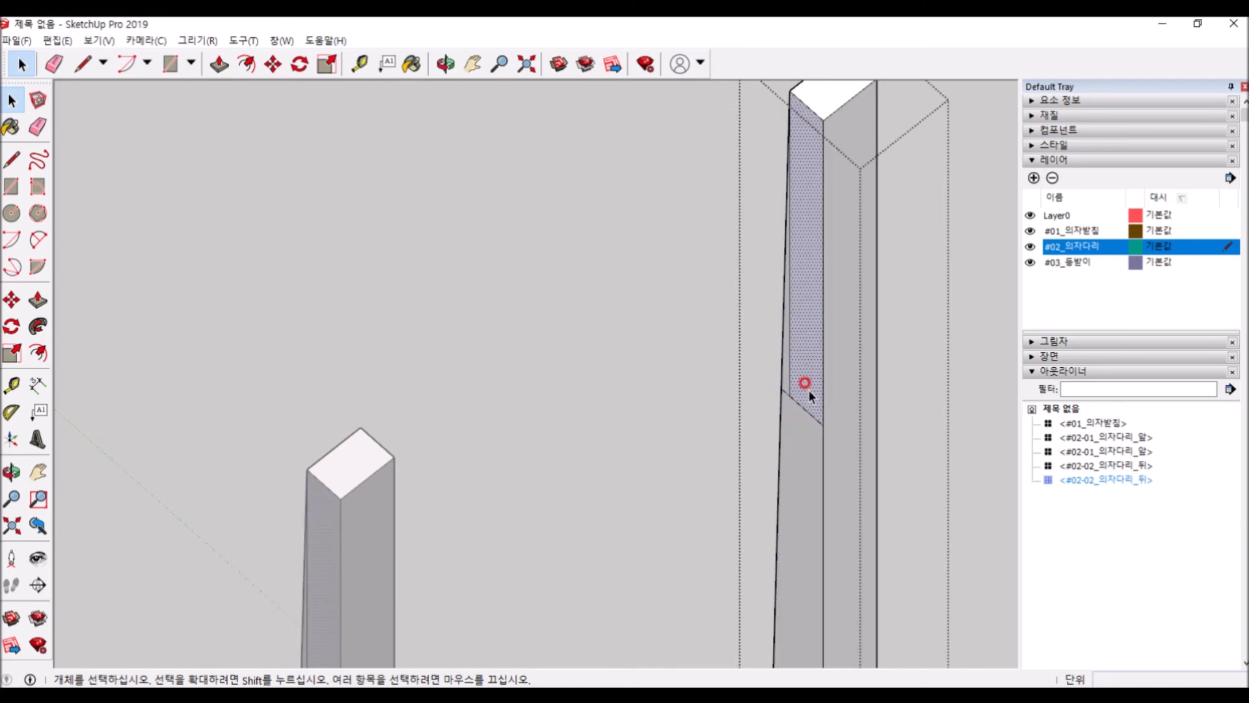
scroll(811, 367, "down", 2)
key("Escape")
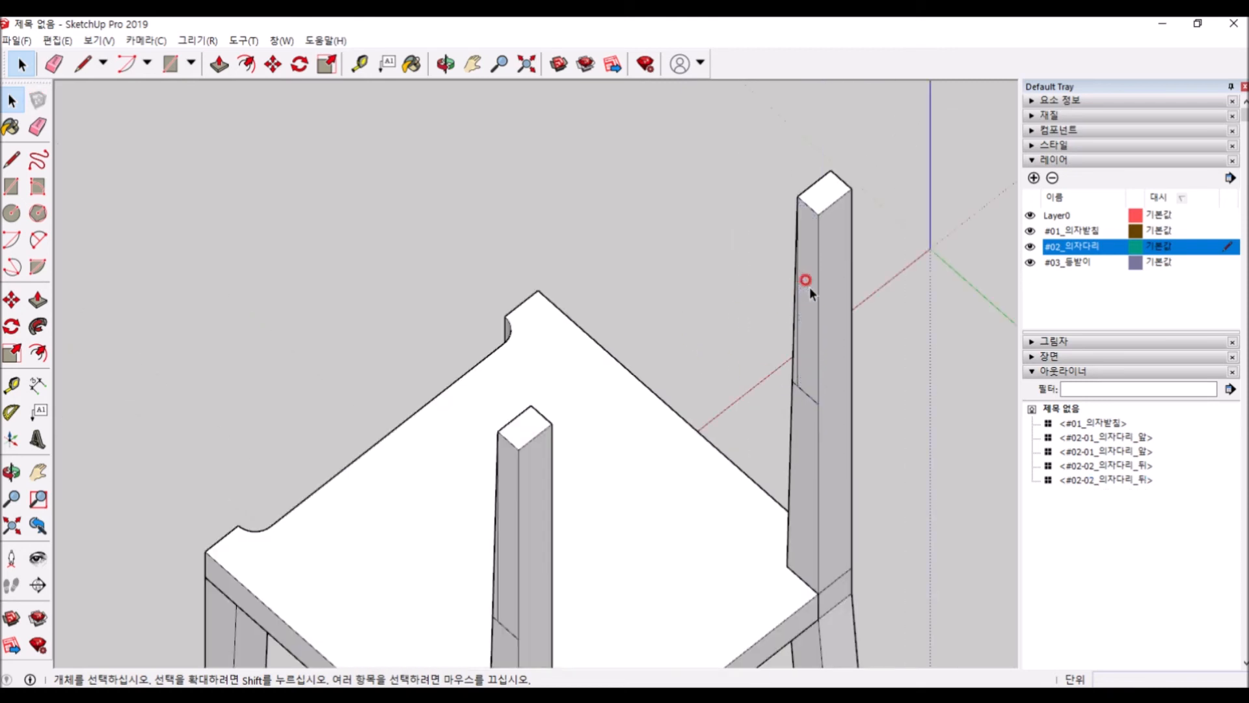
Step: Make #03_등받이 the active layer
scroll(790, 430, "down", 5)
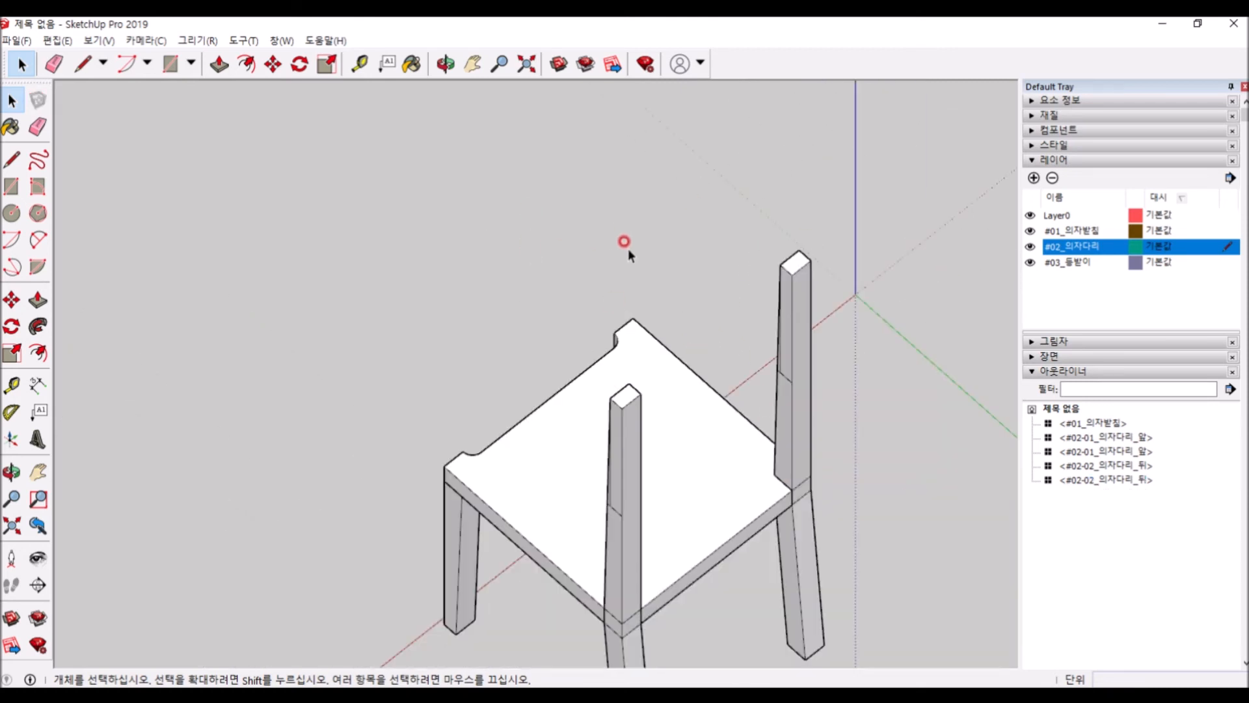
scroll(651, 251, "up", 4)
scroll(726, 345, "down", 3)
scroll(829, 397, "up", 5)
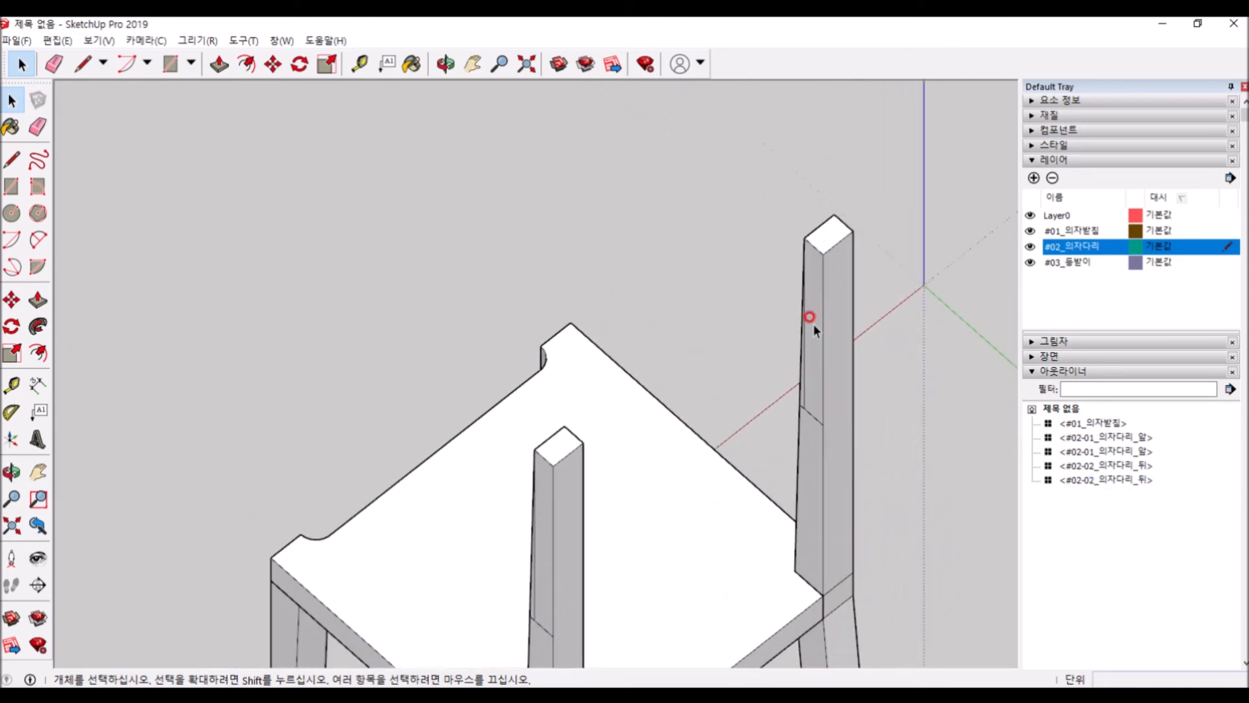
scroll(733, 358, "down", 4)
scroll(779, 318, "up", 3)
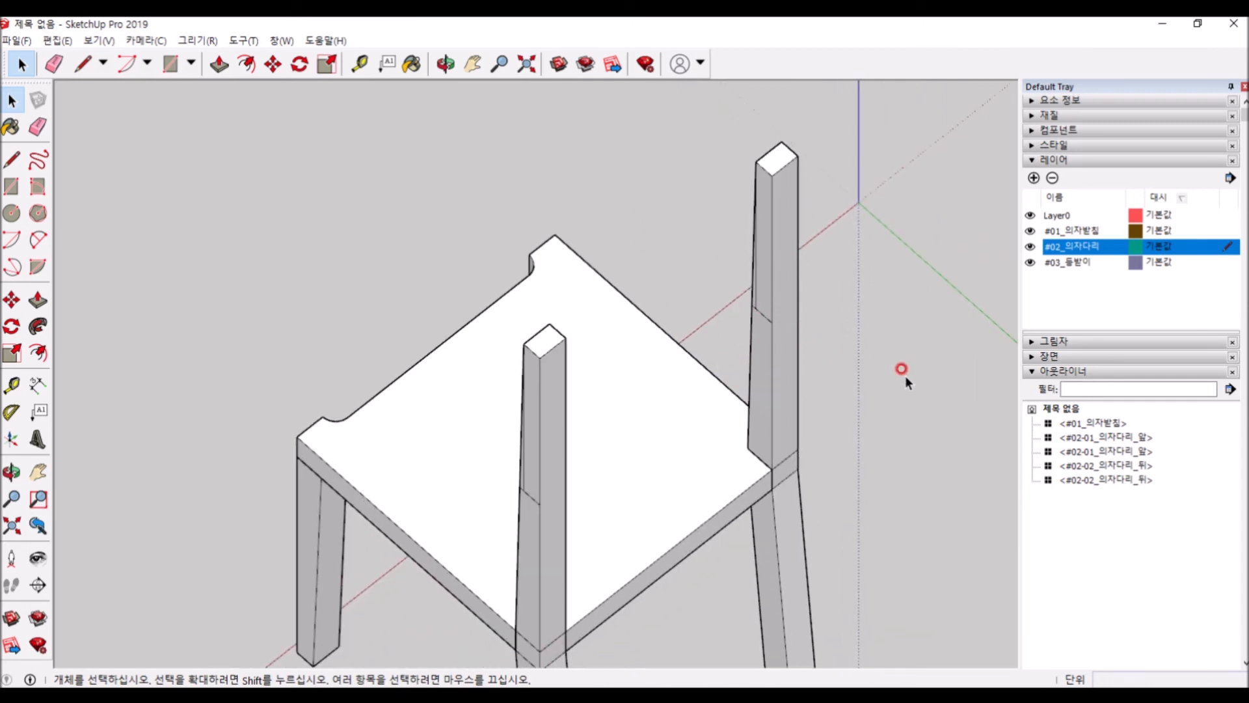
left_click(1225, 264)
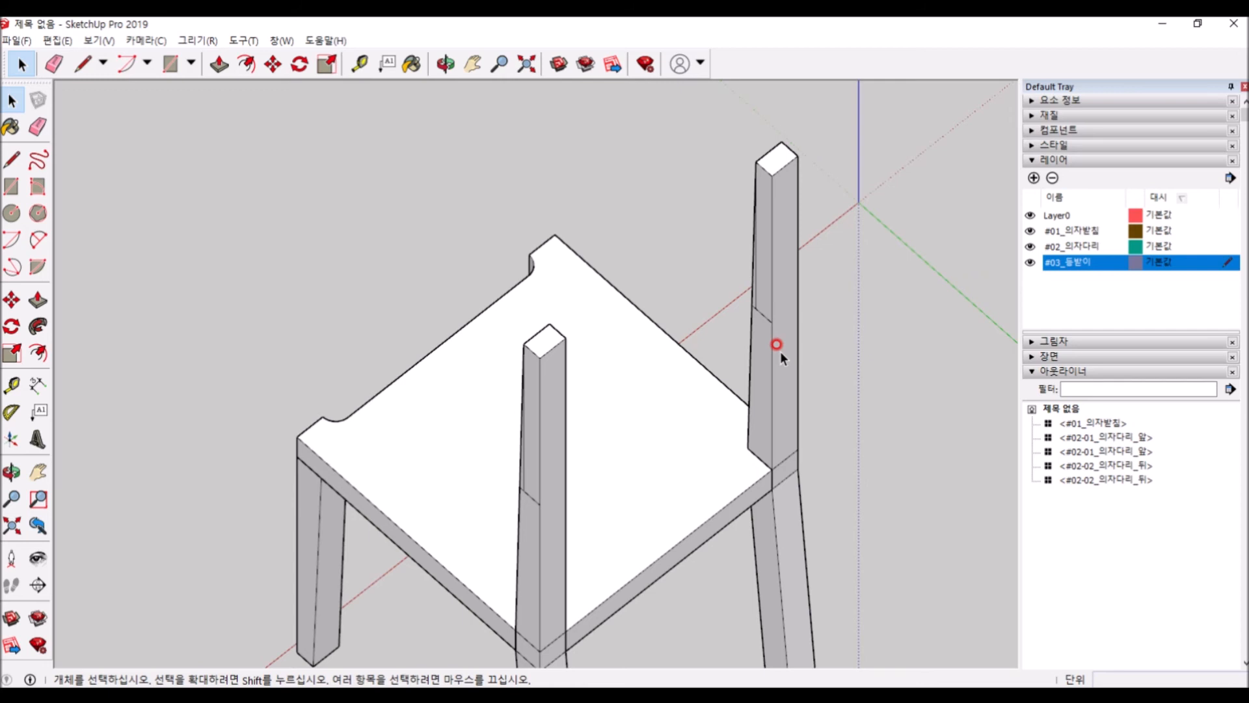
Step: Draw a rectangle of about 300 by 27 mm on the rear post's inner face, from the cross line's marked point to the top corner
scroll(770, 334, "up", 2)
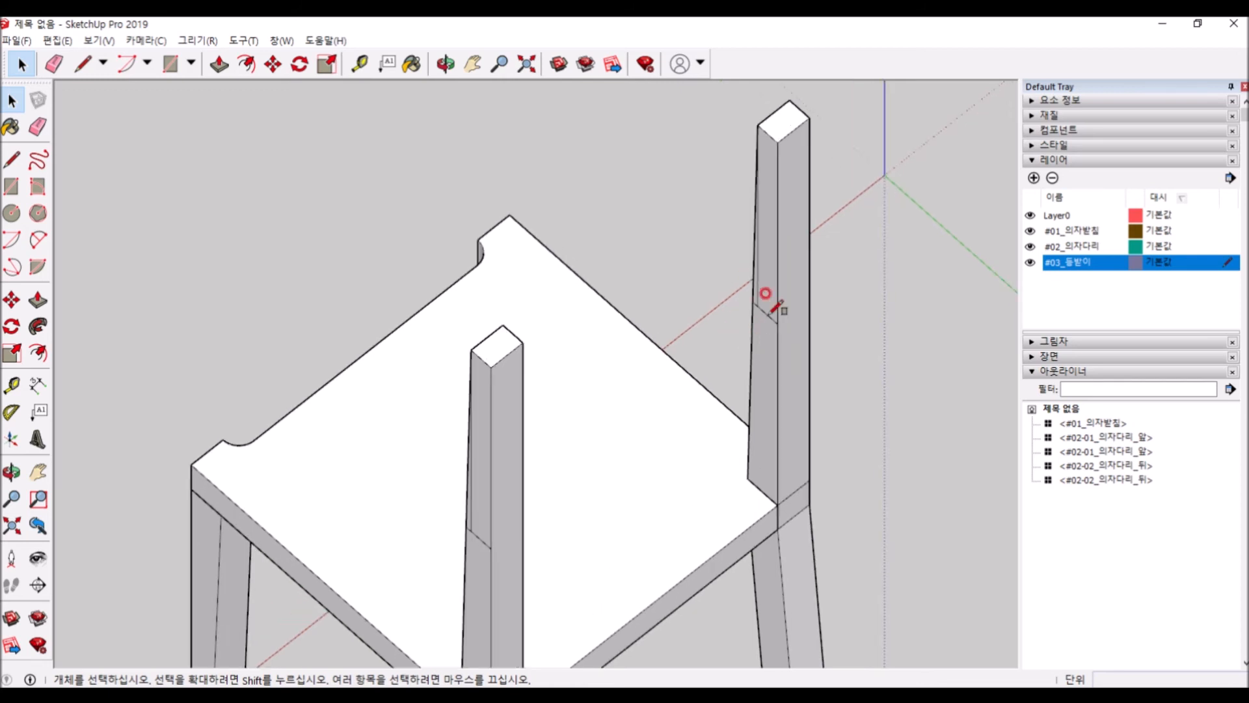
key("r")
left_click(758, 305)
key("space")
key("r")
left_click(757, 305)
scroll(778, 154, "up", 1)
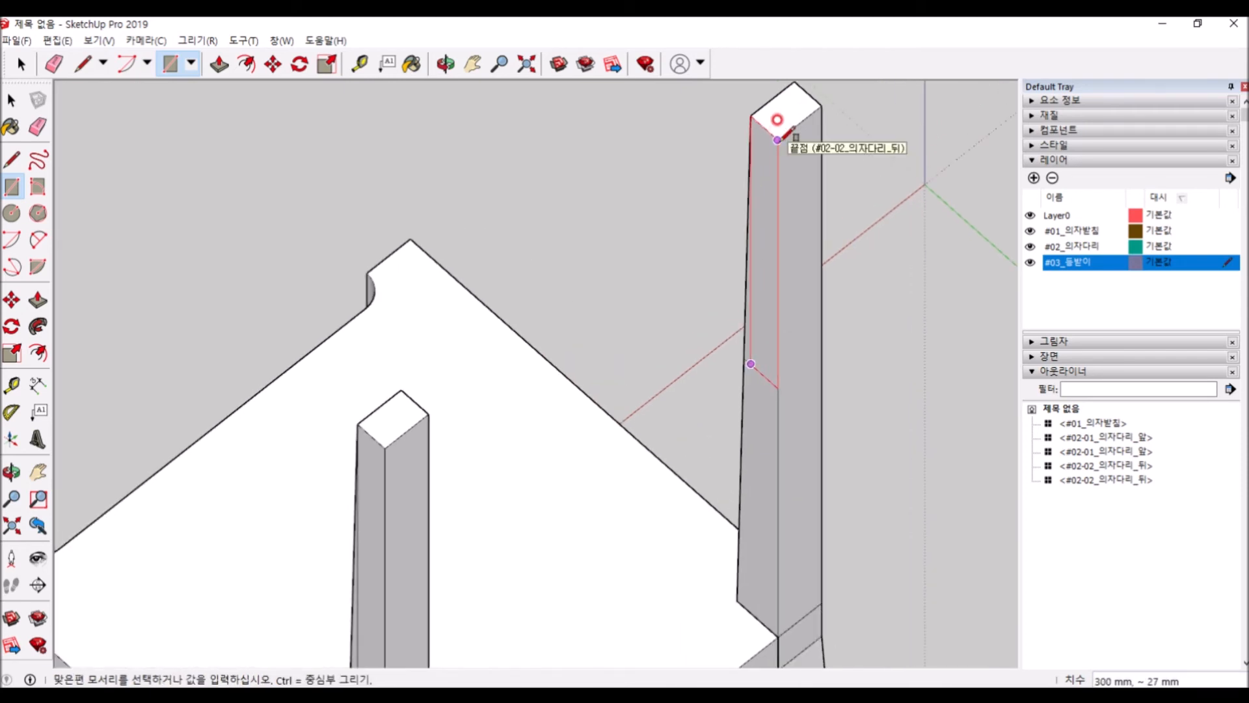
left_click(778, 139)
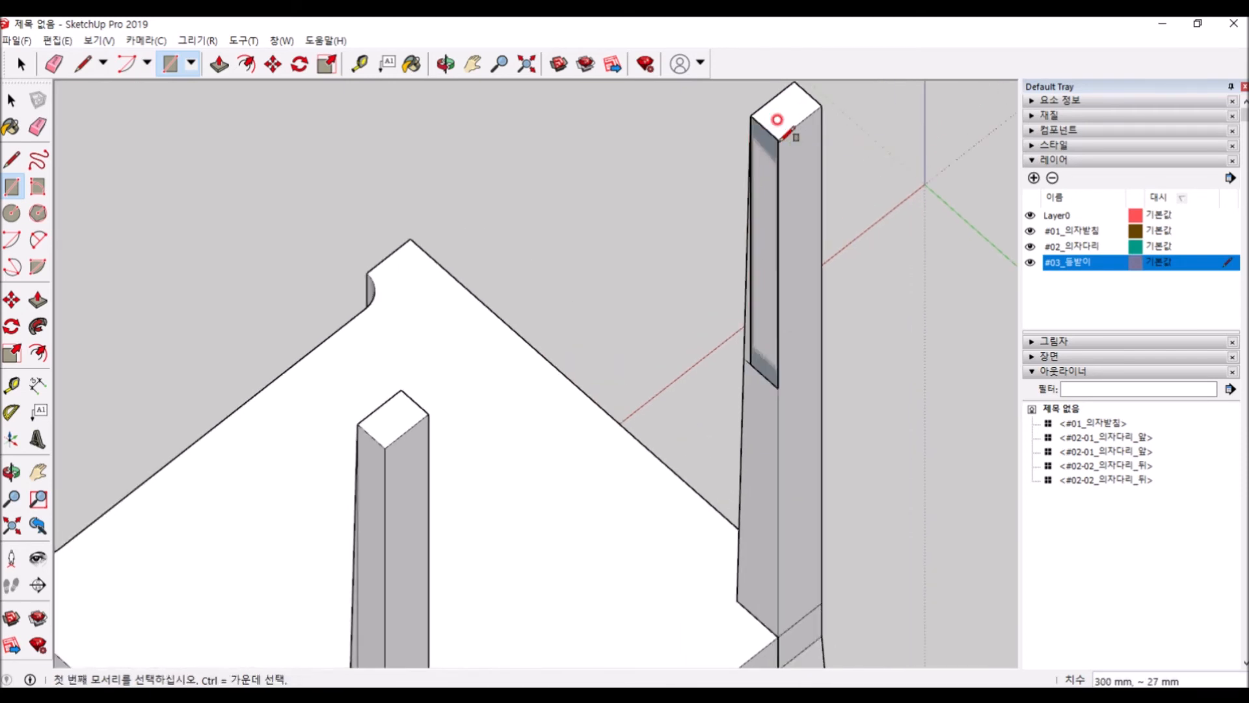
key("space")
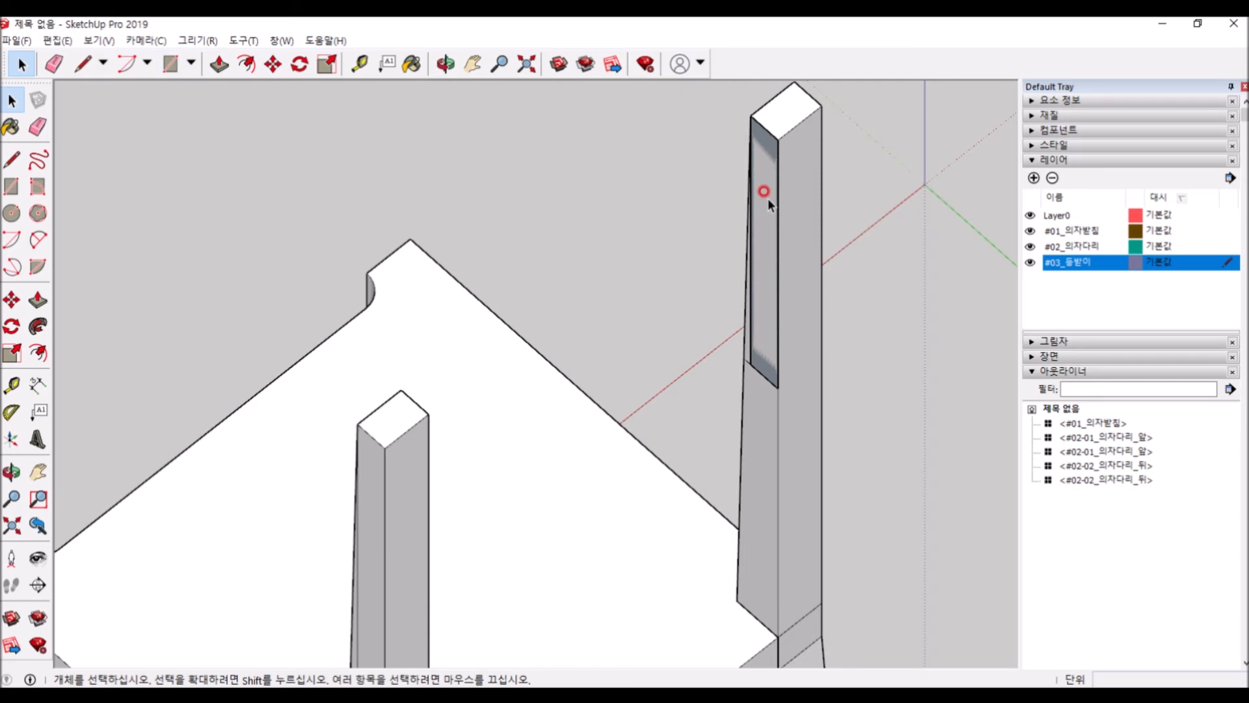
Step: Offset the rectangle's outline 8 mm inward
scroll(770, 147, "up", 1)
key("f")
left_click(772, 143)
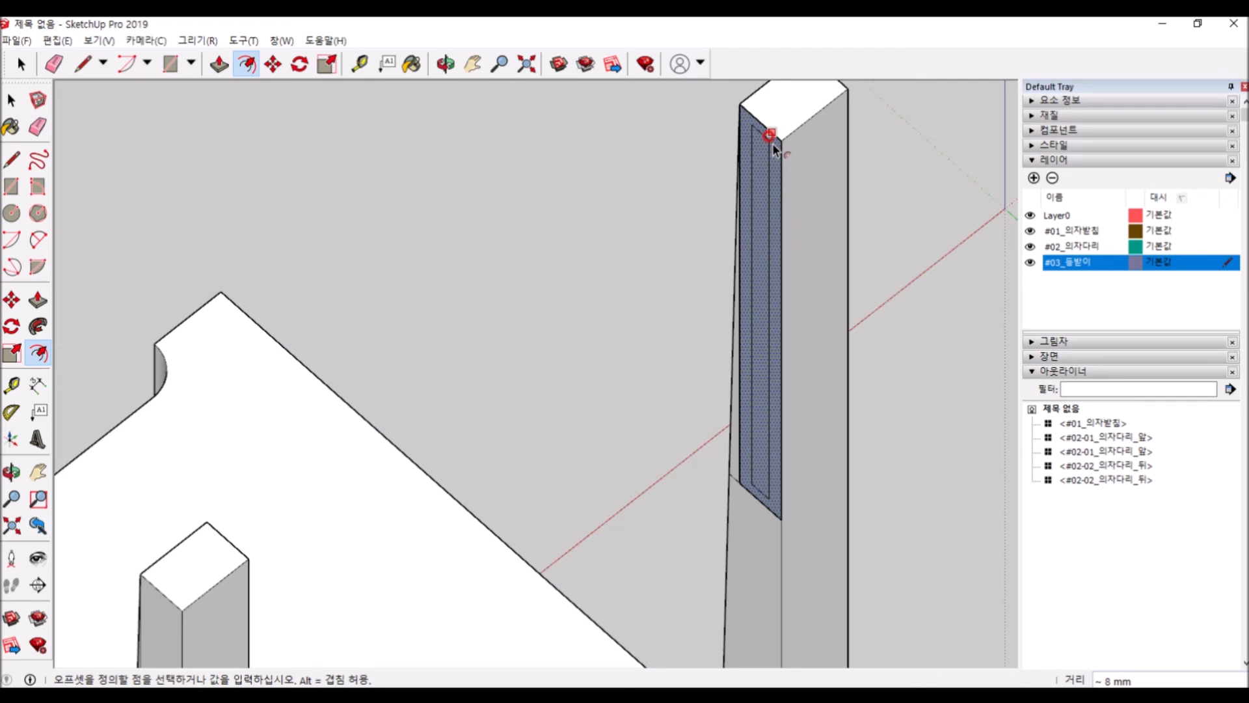
type("8")
key("Return")
key("space")
Step: Extrude the inner rectangle 320 mm across to the opposite rear post to form the backrest panel
scroll(799, 172, "up", 2)
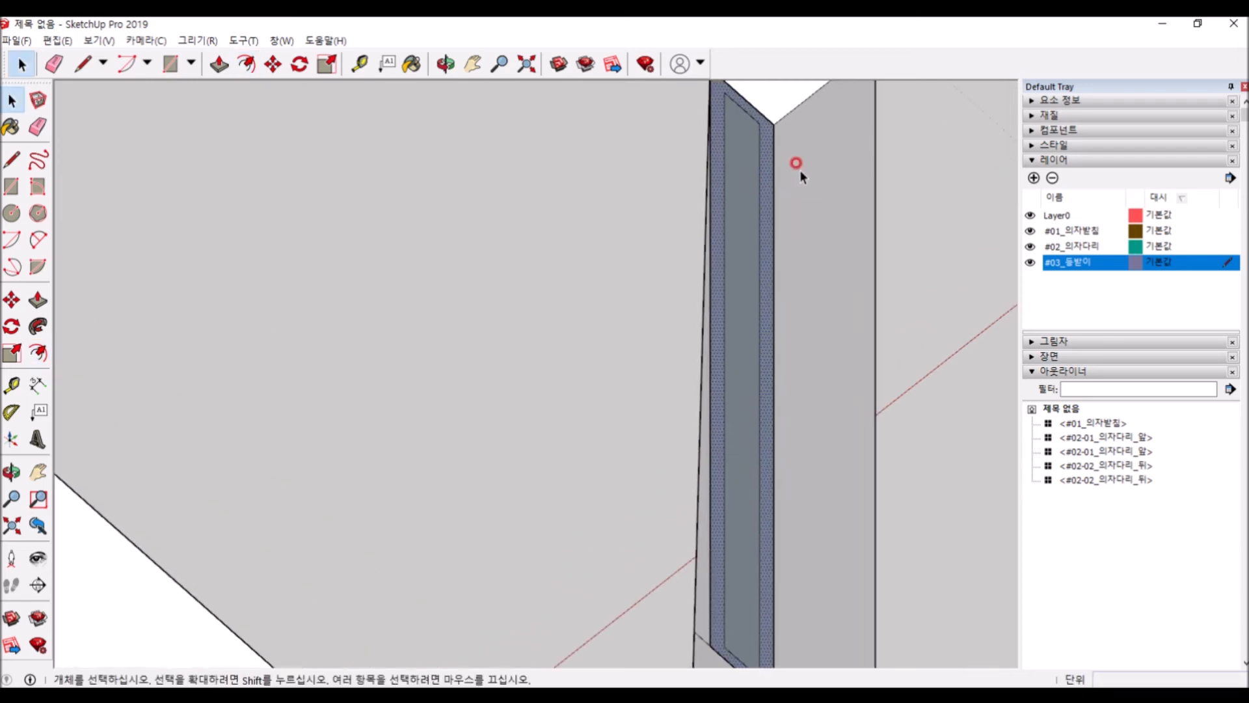
scroll(798, 163, "down", 2)
left_click(772, 149)
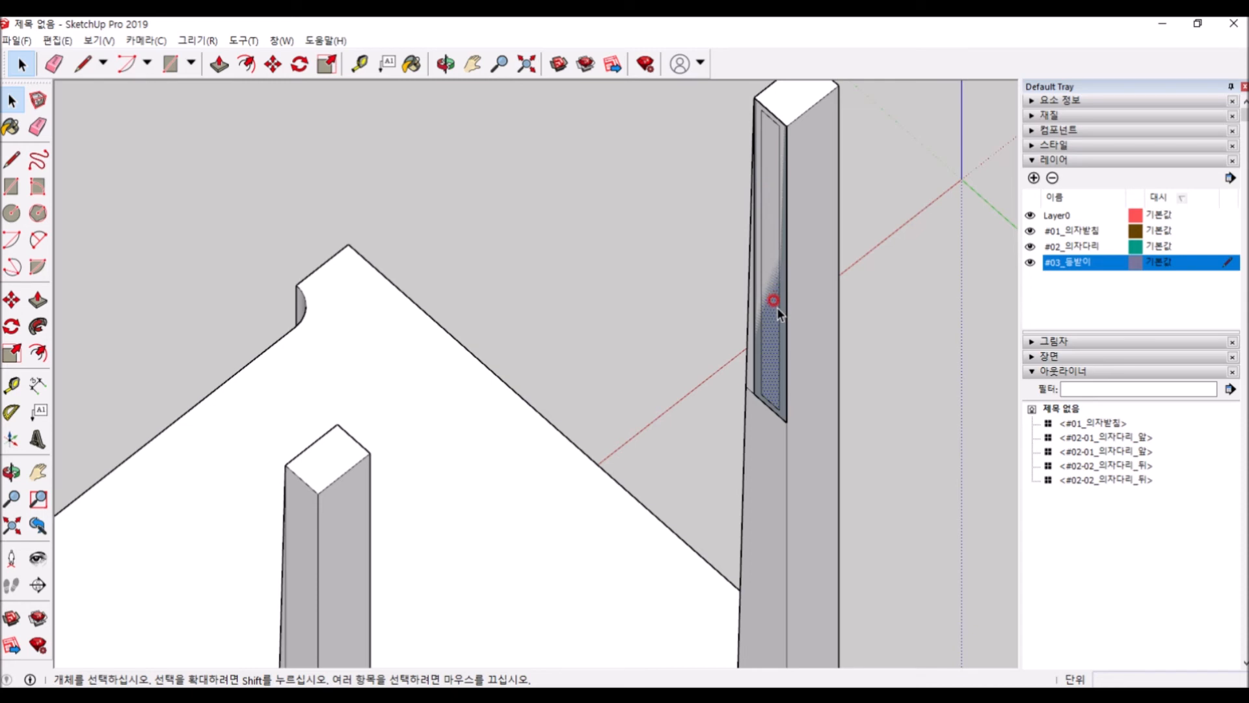
scroll(775, 271, "down", 1)
key("p")
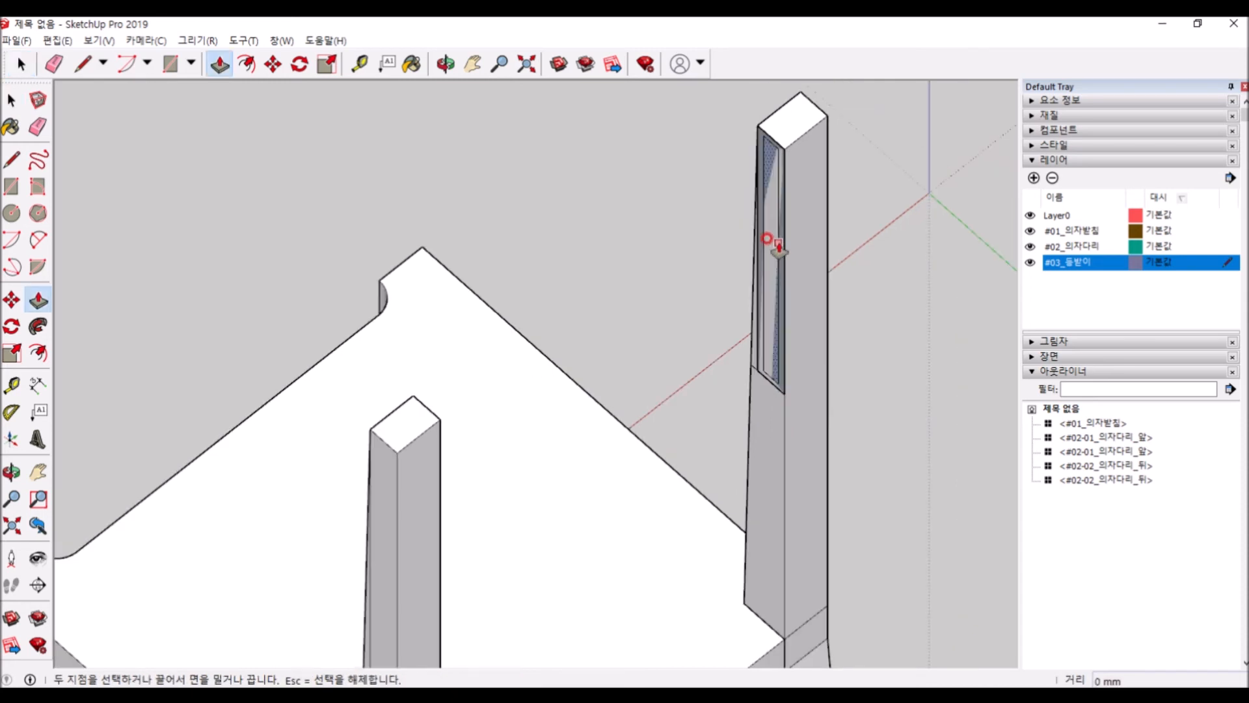
left_click(775, 223)
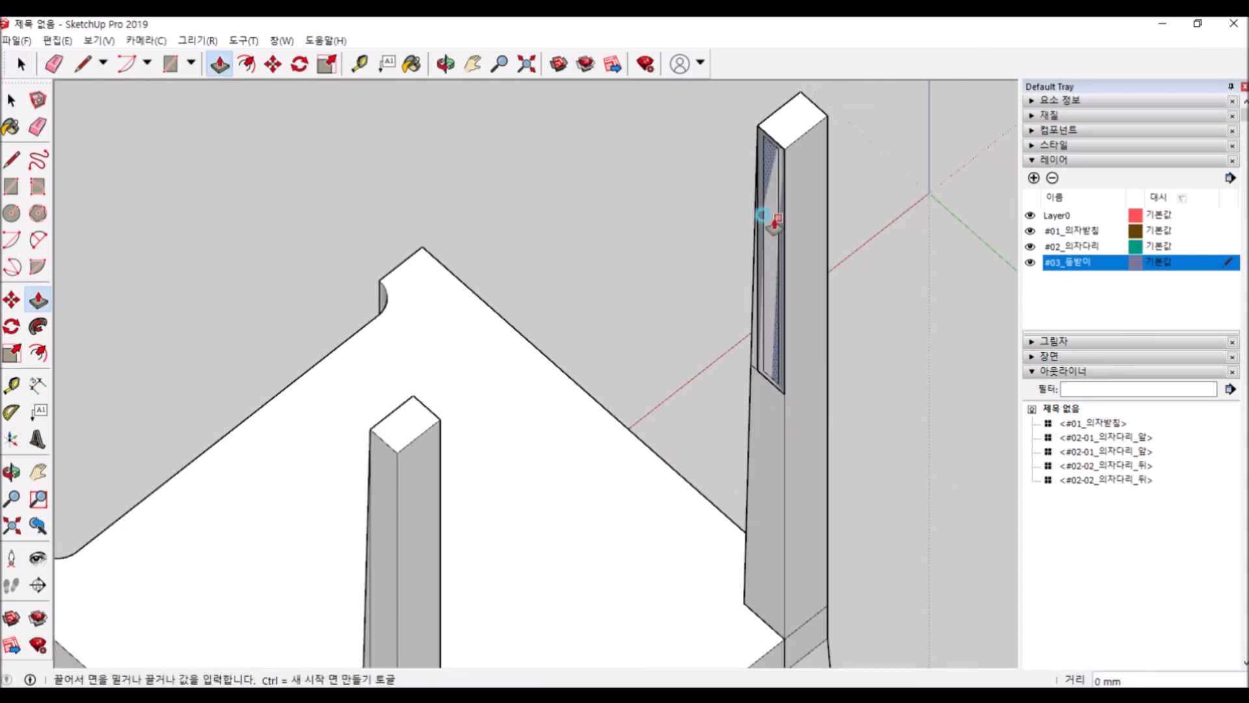
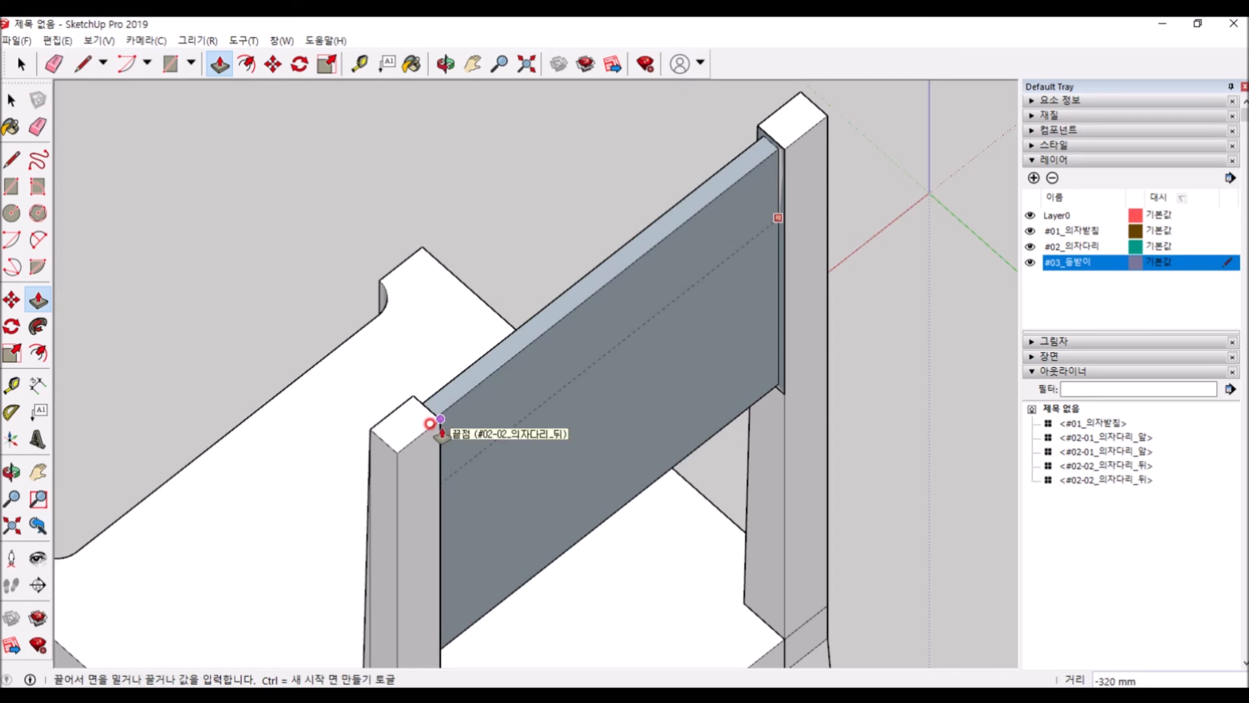
left_click(432, 425)
Step: Make the whole backrest panel a component named #03_등받이
middle_click_drag(638, 427, 717, 477)
scroll(717, 477, "down", 2)
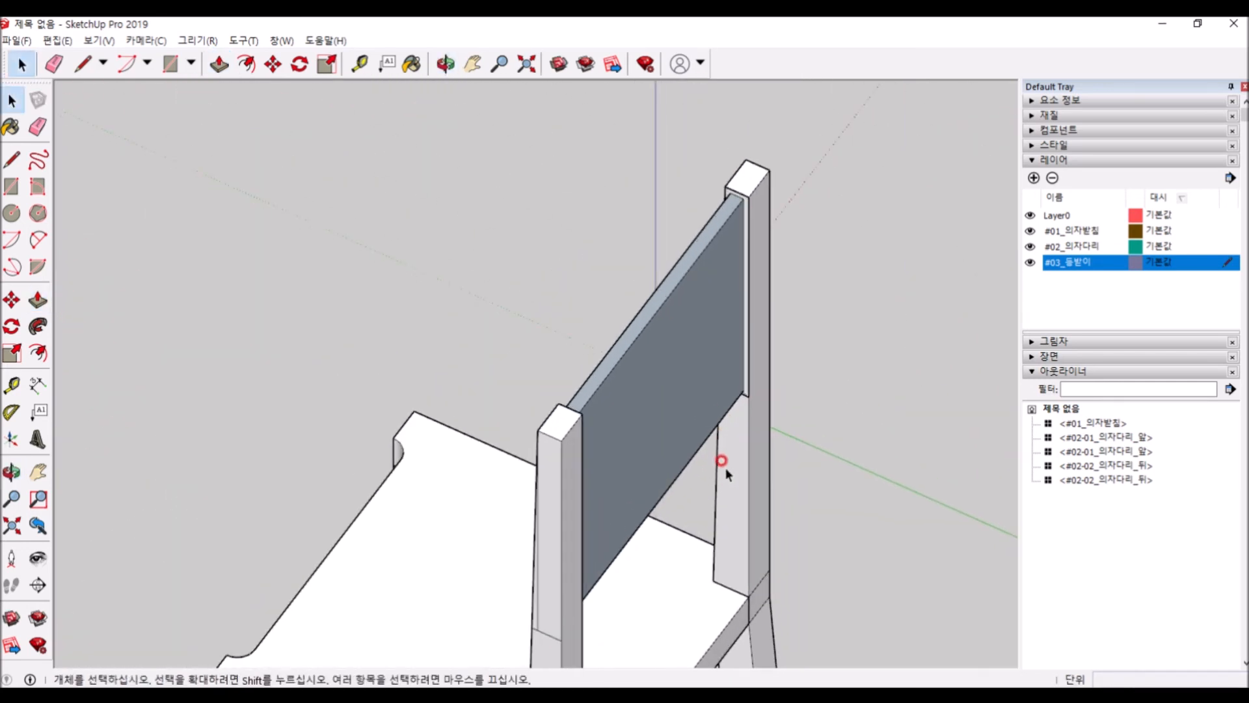
triple_click(704, 341)
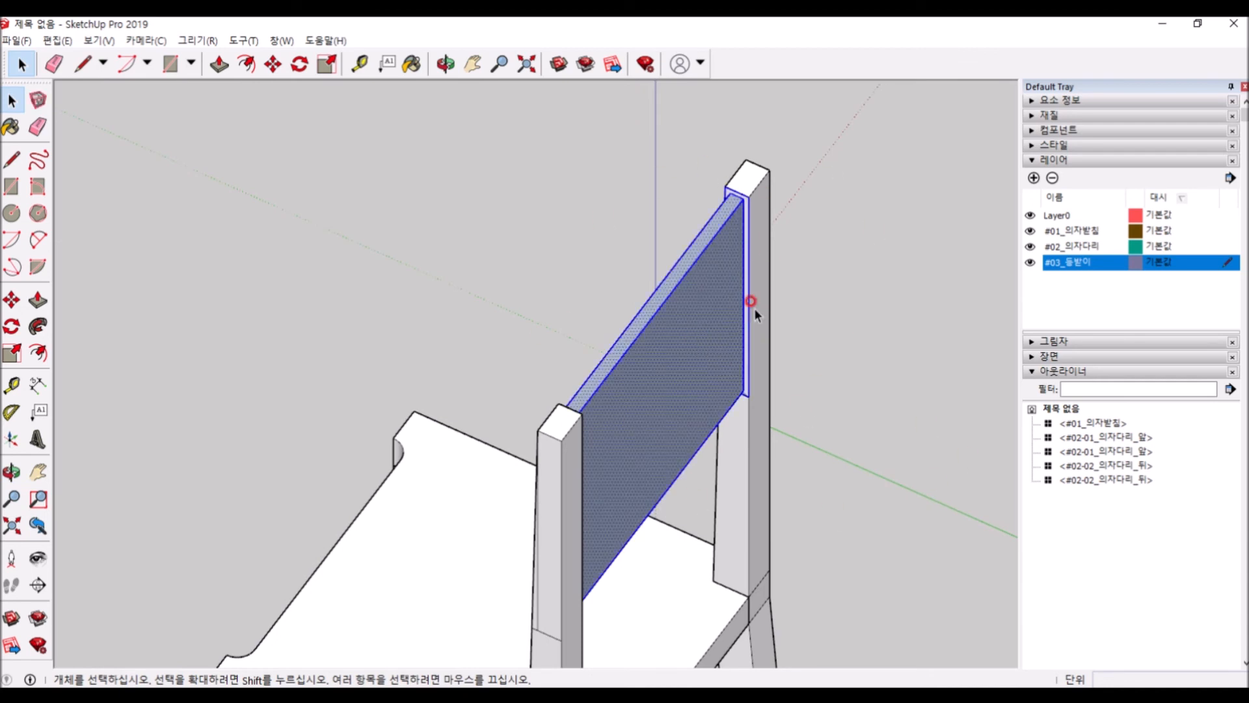
right_click(716, 281)
left_click(798, 406)
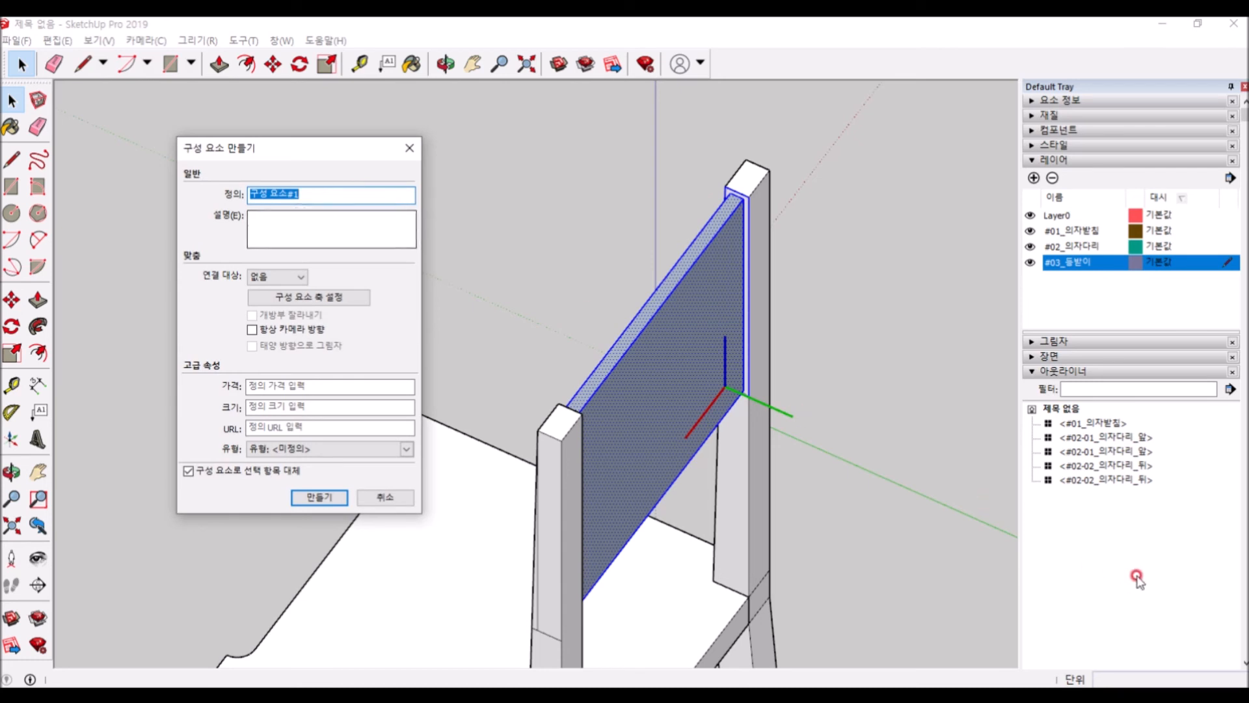
type("#")
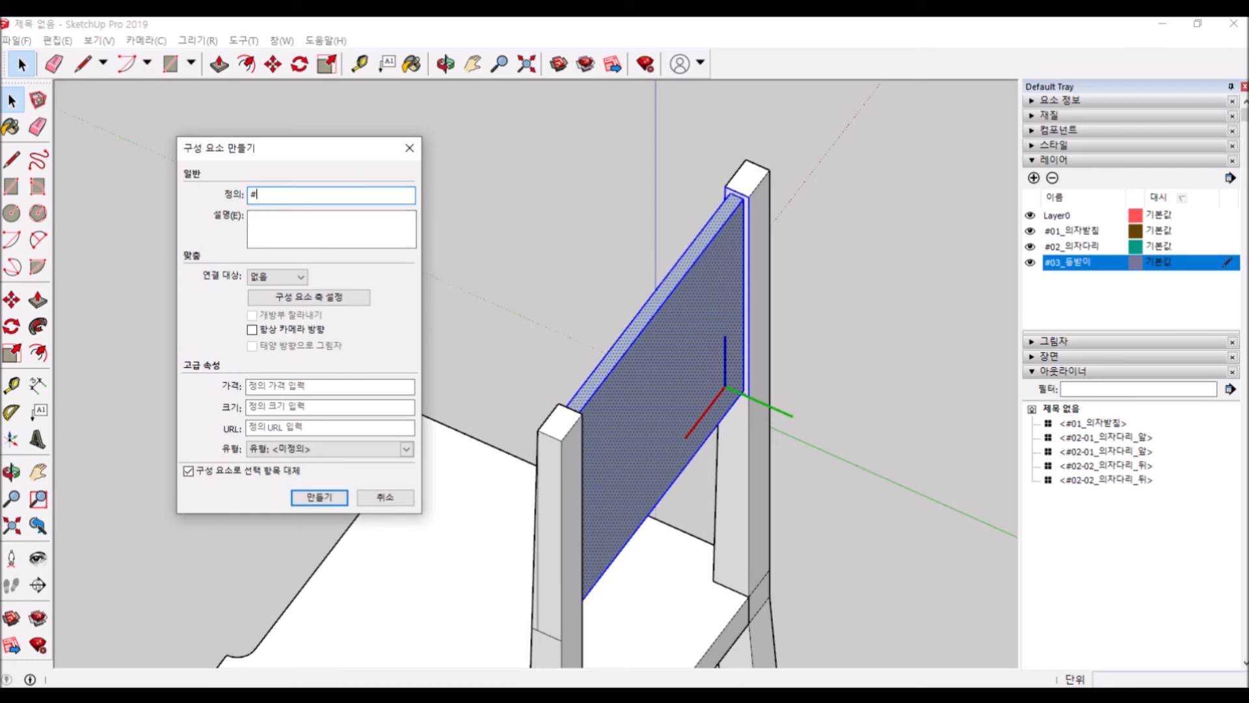
type("03_등받이")
left_click(318, 498)
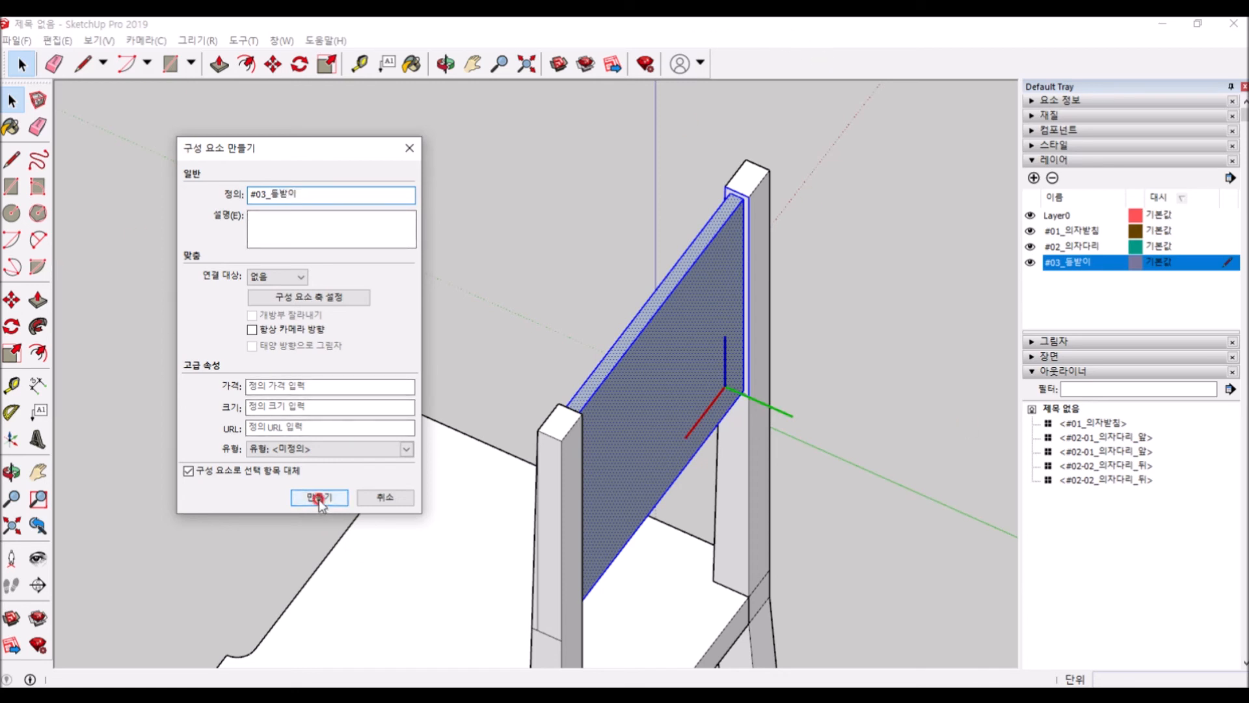
Step: Open the backrest component and erase the leftover rim edges around the panel's end
scroll(600, 189, "down", 2)
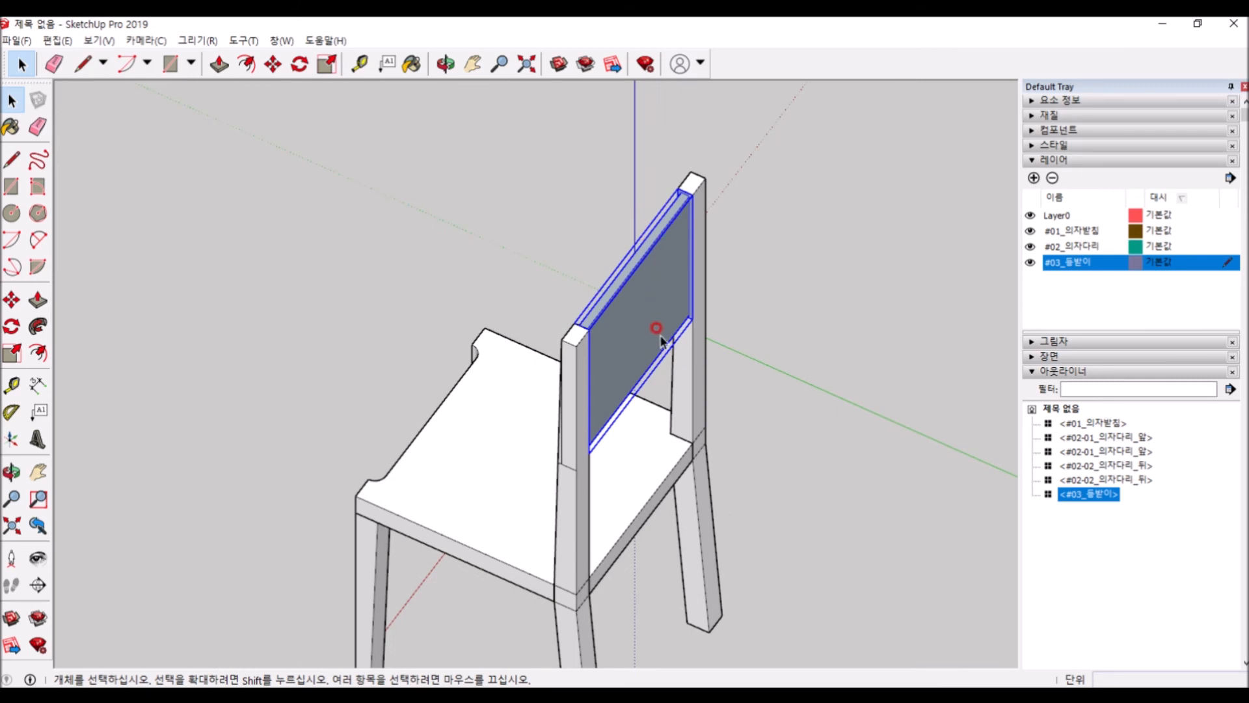
scroll(667, 314, "up", 1)
double_click(641, 272)
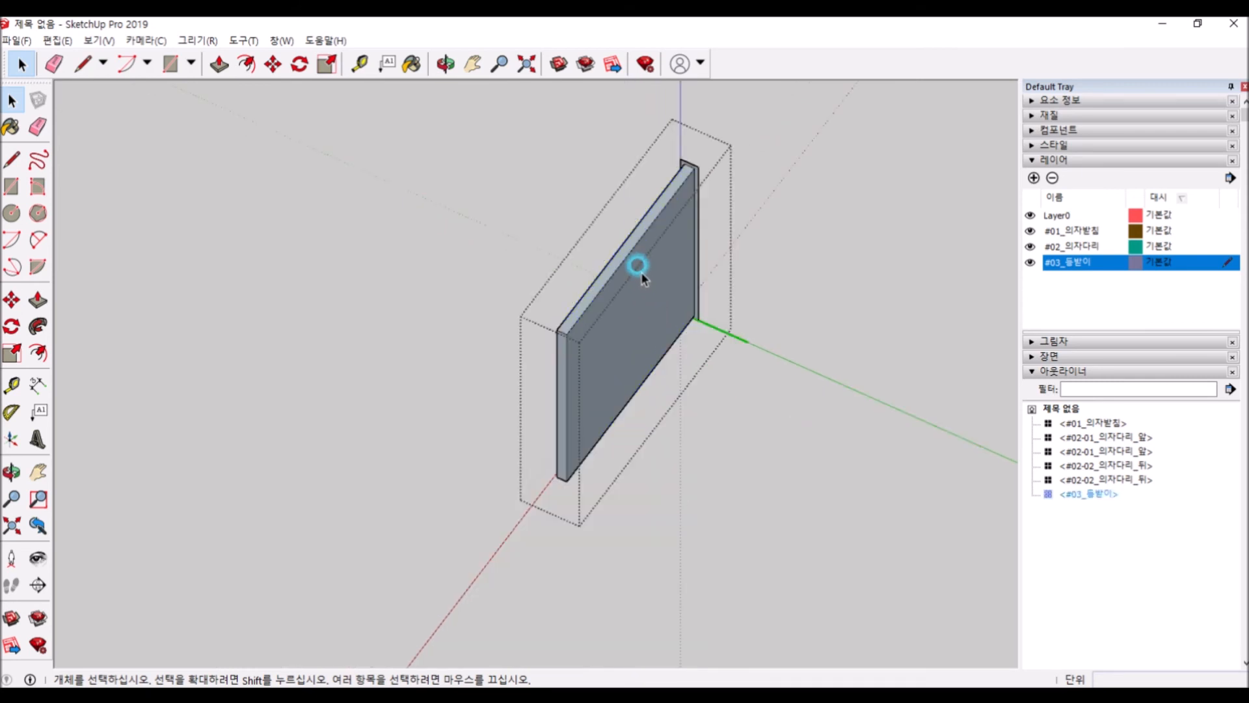
scroll(684, 162, "up", 4)
scroll(654, 151, "up", 1)
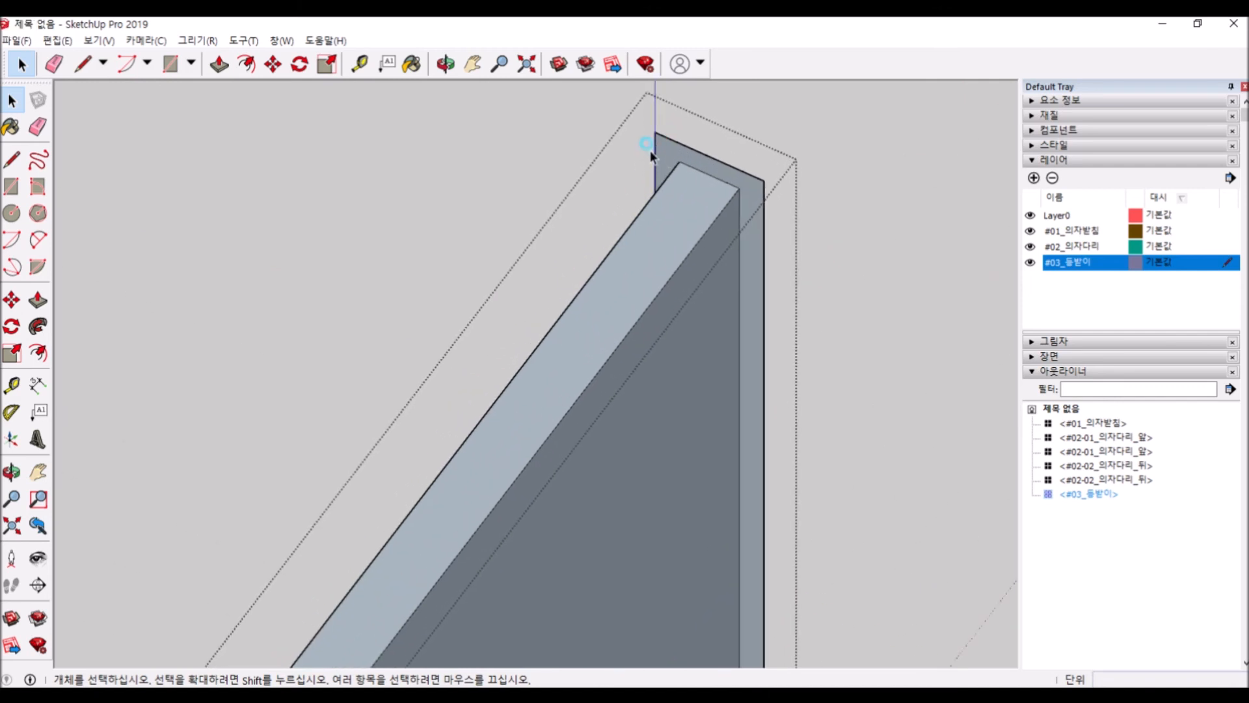
left_click(38, 127)
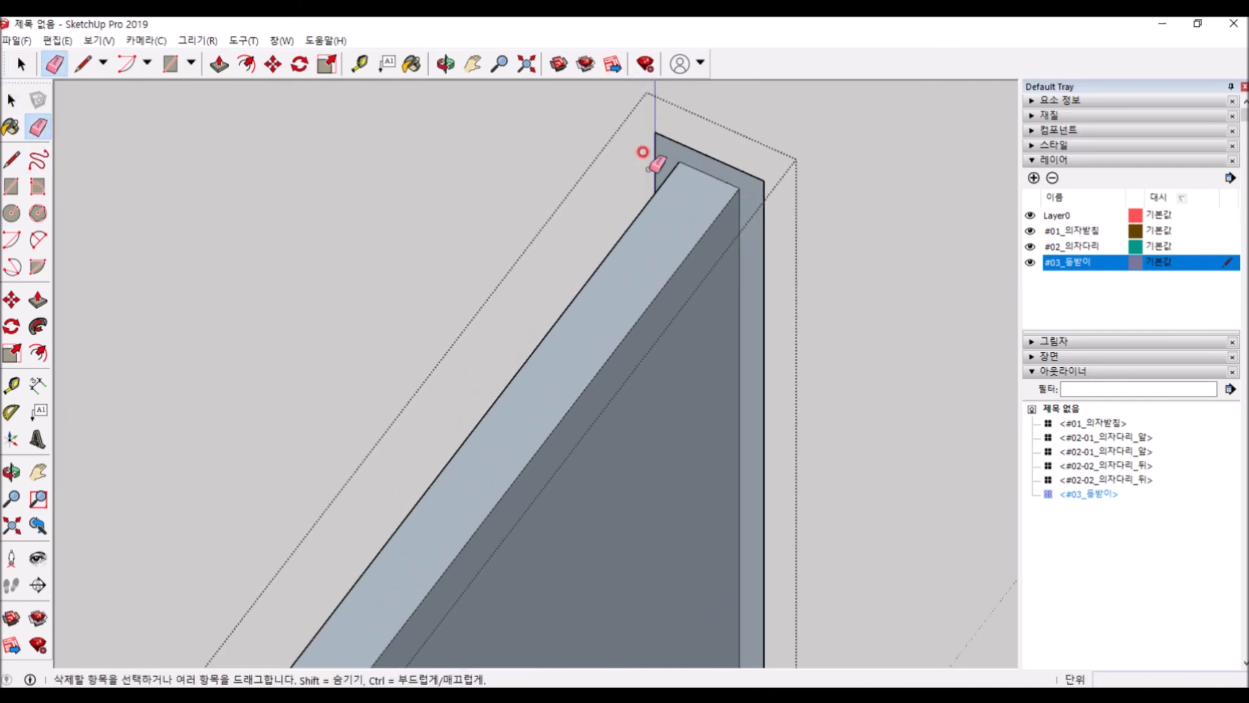
left_click(727, 159)
scroll(768, 157, "down", 4)
scroll(747, 595, "up", 2)
left_click(768, 486)
Step: Draw a line along the short top edge of the panel's open end to close its face, and leave the backrest component
mouse_move(624, 465)
middle_mouse_down()
mouse_move(575, 470)
mouse_move(133, 408)
middle_mouse_up()
scroll(330, 321, "down", 2)
mouse_move(646, 448)
middle_mouse_down()
mouse_move(477, 393)
mouse_move(503, 364)
middle_mouse_up()
scroll(648, 333, "up", 2)
middle_click_drag(647, 333, 570, 339)
key("space")
key("l")
left_click(576, 345)
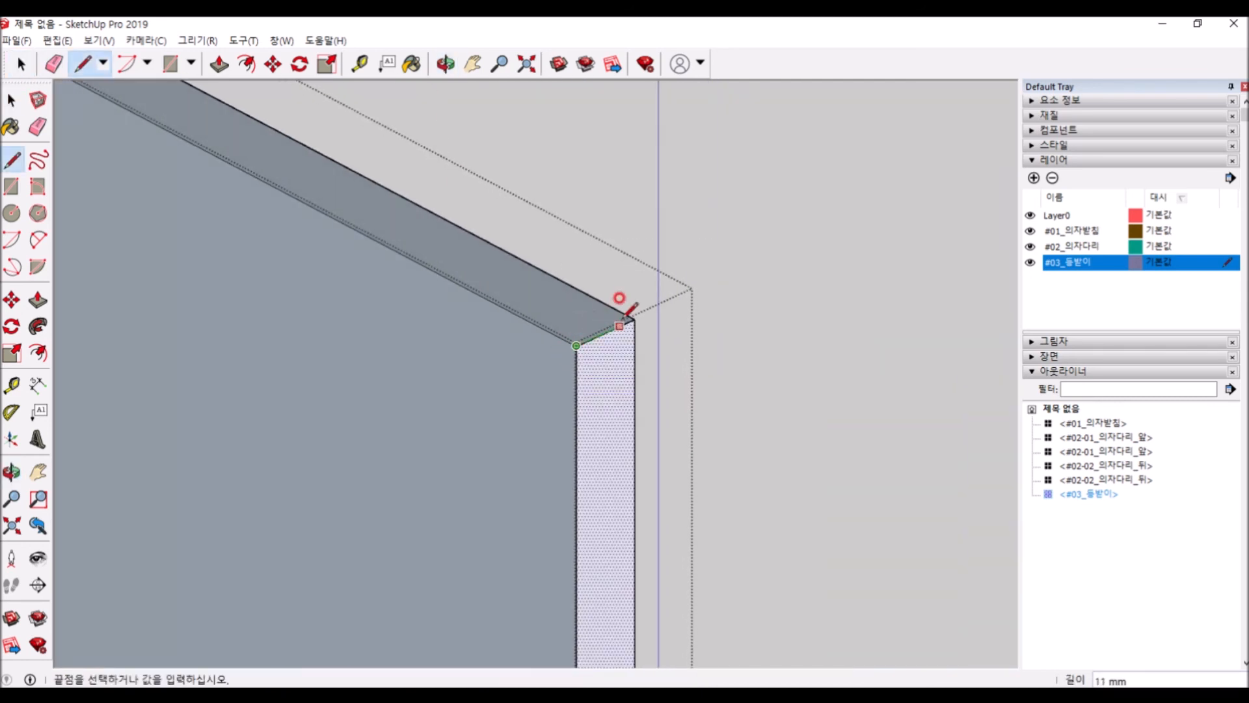
left_click(634, 318)
key("space")
scroll(396, 449, "down", 3)
scroll(799, 360, "down", 3)
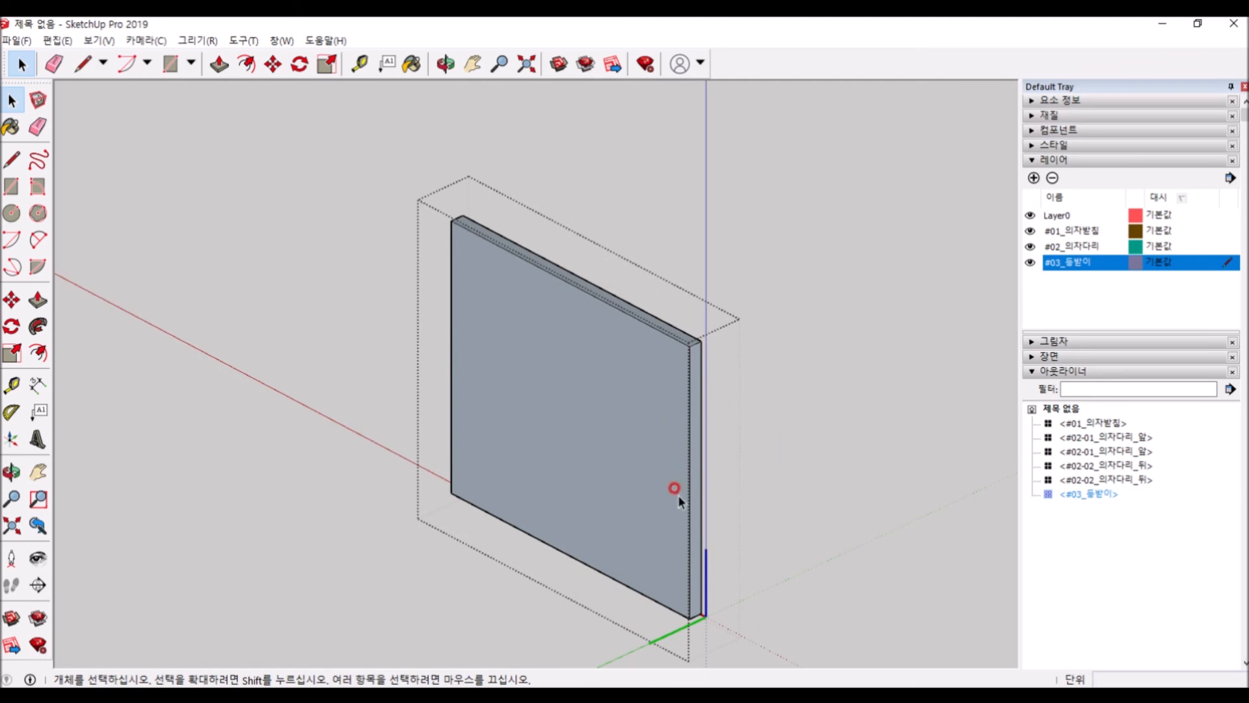
middle_click_drag(677, 524, 652, 576)
key("Escape")
Step: Compare the face sides of the backrest panel and the rear posts by opening and leaving each component in turn
scroll(641, 449, "up", 2)
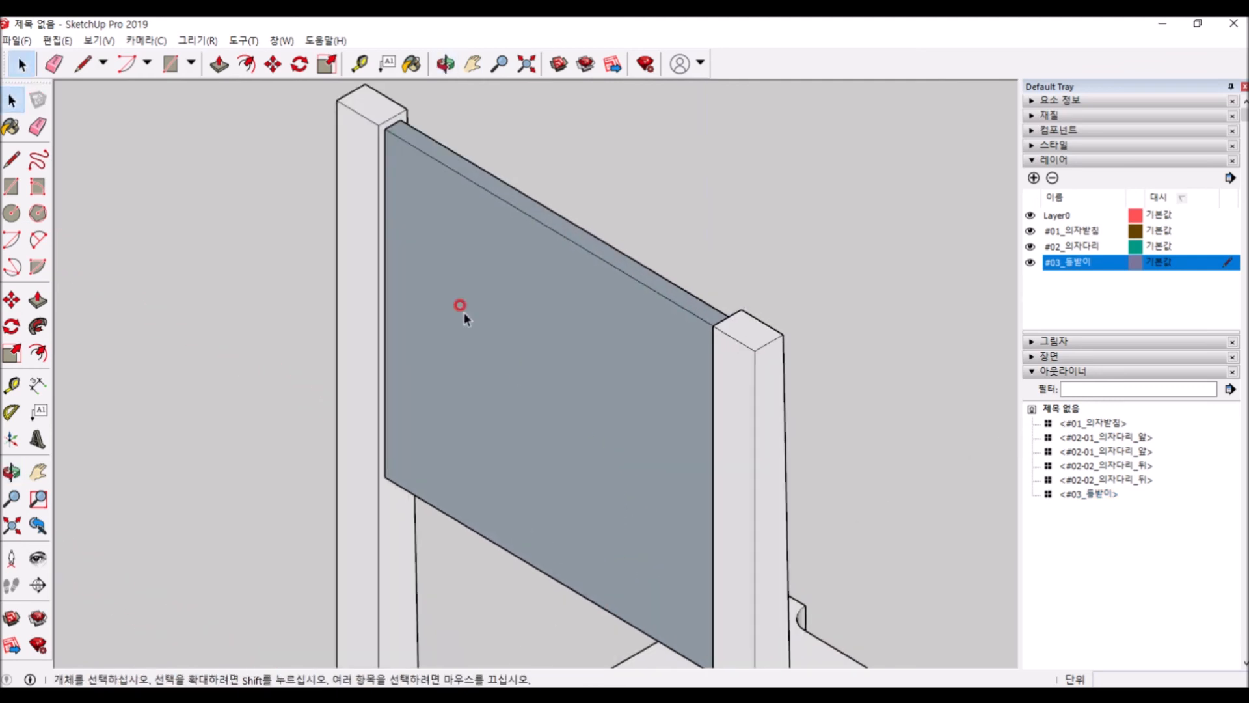
scroll(517, 370, "up", 1)
scroll(391, 240, "down", 3)
left_click(359, 238)
left_click(419, 225)
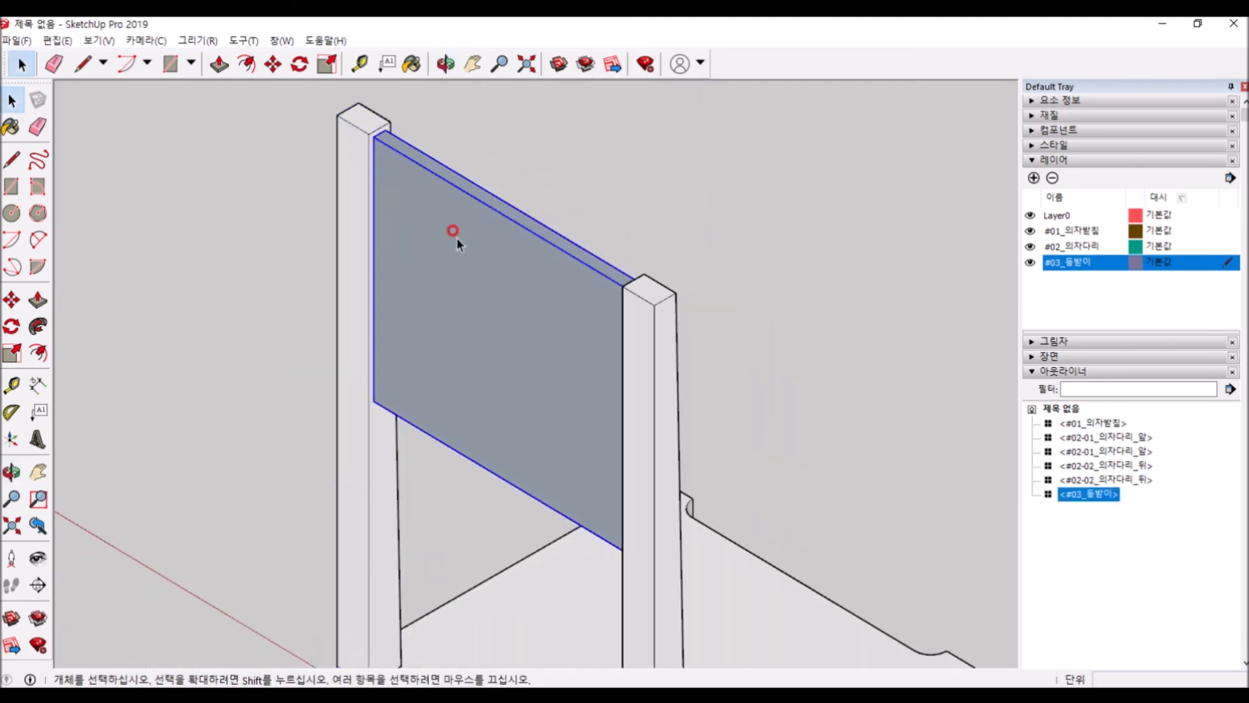
double_click(478, 422)
key("Escape")
double_click(366, 267)
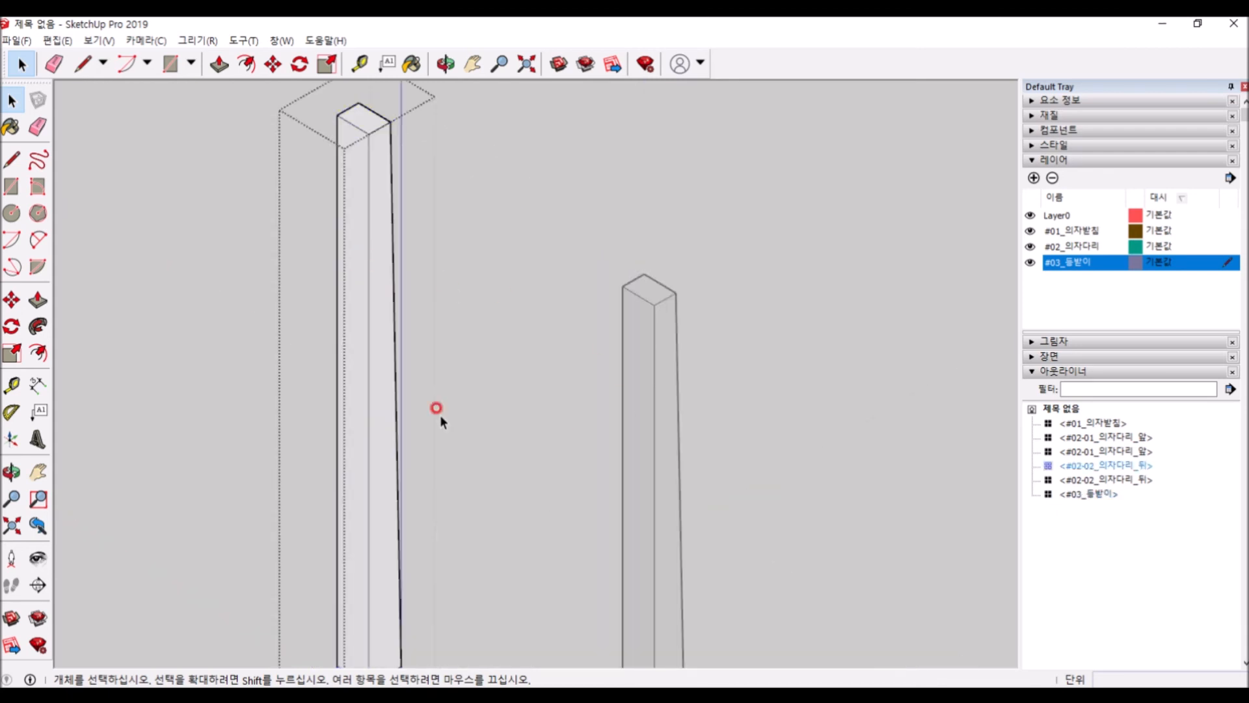
key("Escape")
double_click(427, 262)
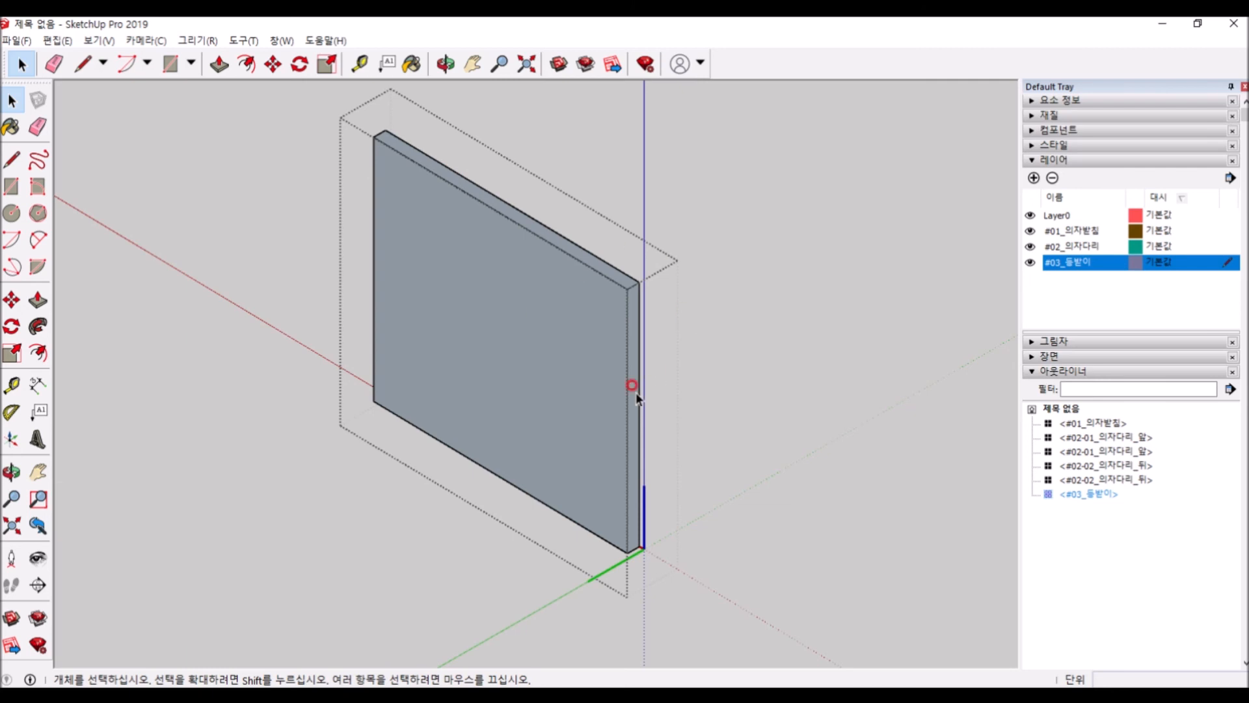
key("Escape")
double_click(496, 288)
key("Escape")
double_click(346, 111)
key("Escape")
double_click(506, 270)
key("Escape")
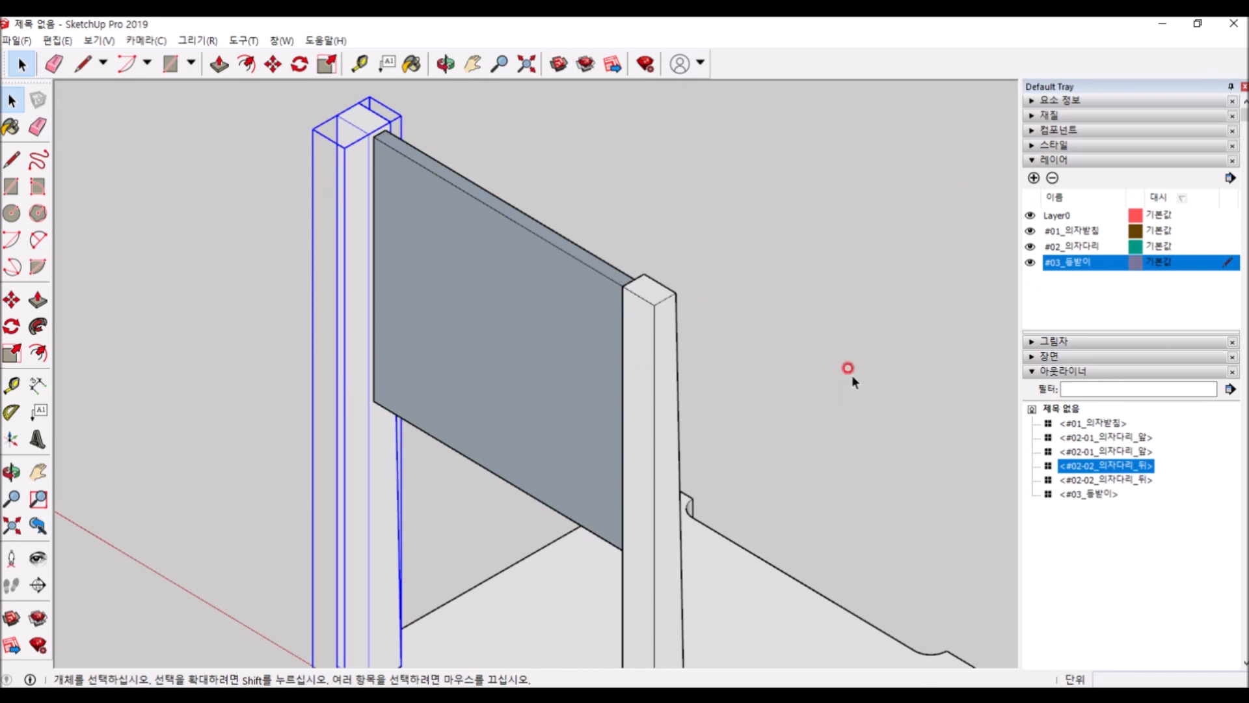
Step: Open the rear post component at the panel's other end, hide its top face to inspect the inner faces, and undo the hiding
double_click(634, 353)
scroll(486, 291, "up", 3)
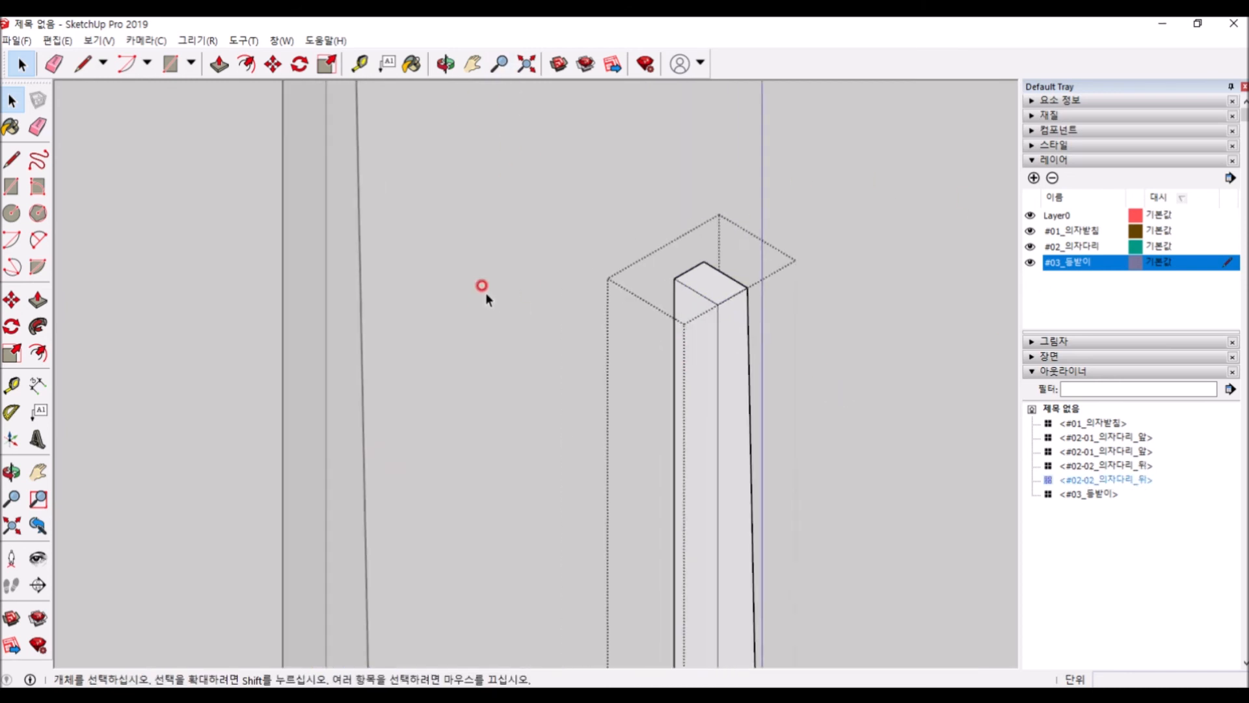
left_click(747, 279)
scroll(746, 273, "up", 2)
right_click(745, 274)
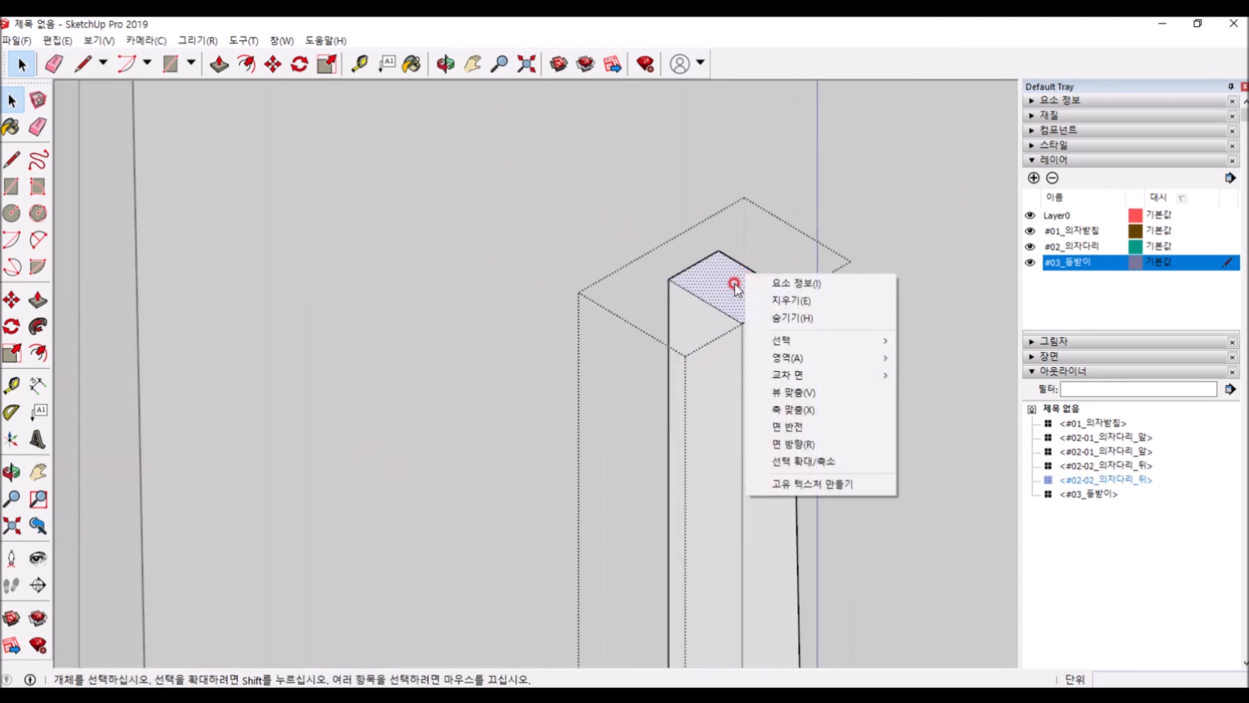
right_click(713, 287)
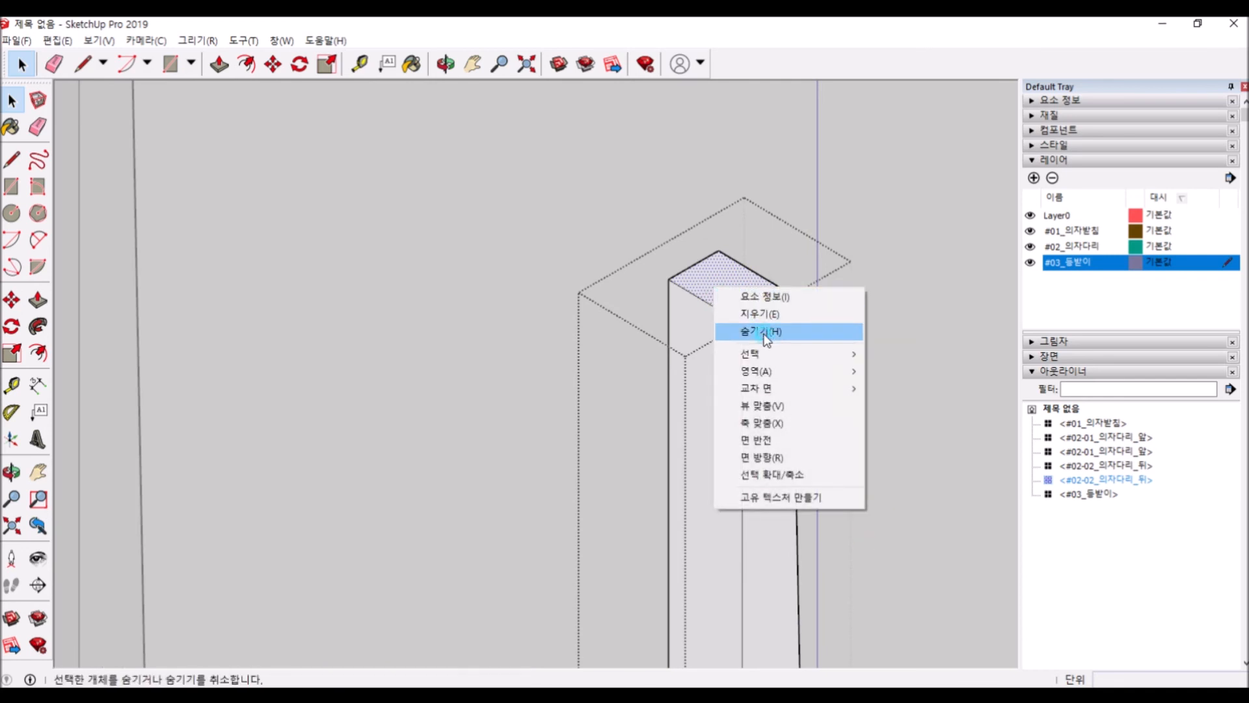
left_click(765, 335)
middle_click_drag(695, 338, 692, 379)
key("space")
scroll(735, 394, "up", 4)
left_click(706, 311)
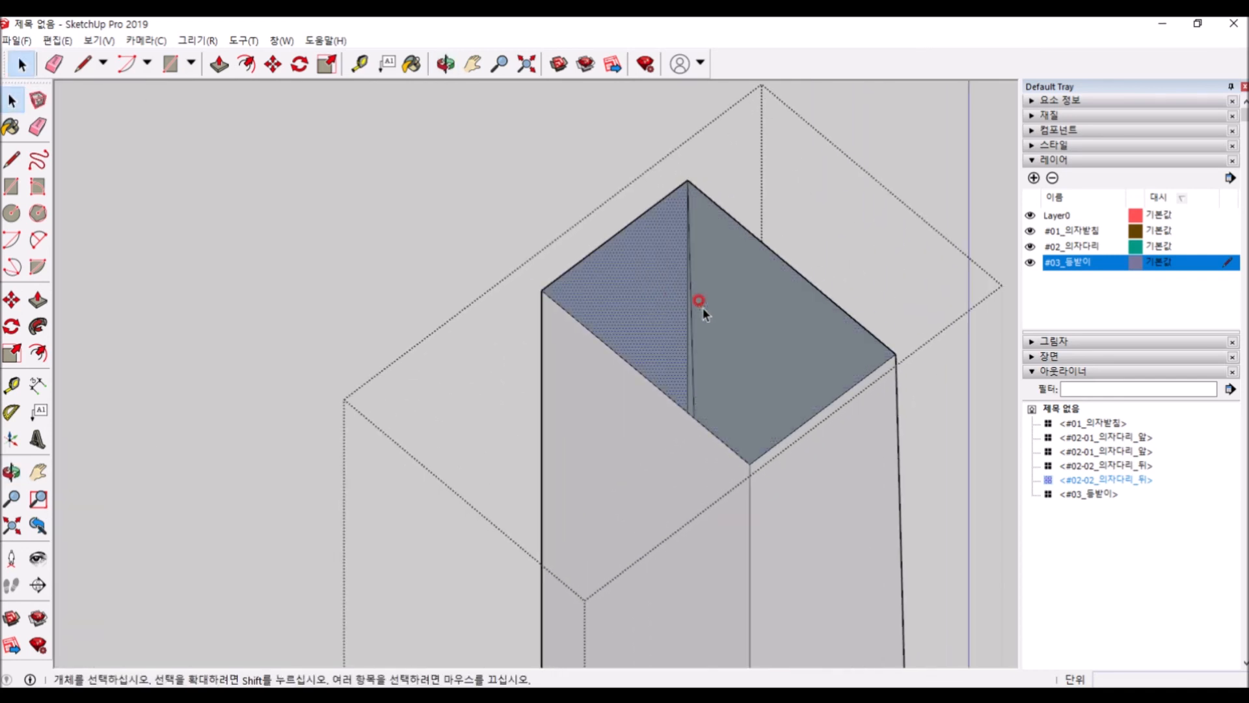
left_click(468, 293)
double_click(750, 316)
key("ctrl+z")
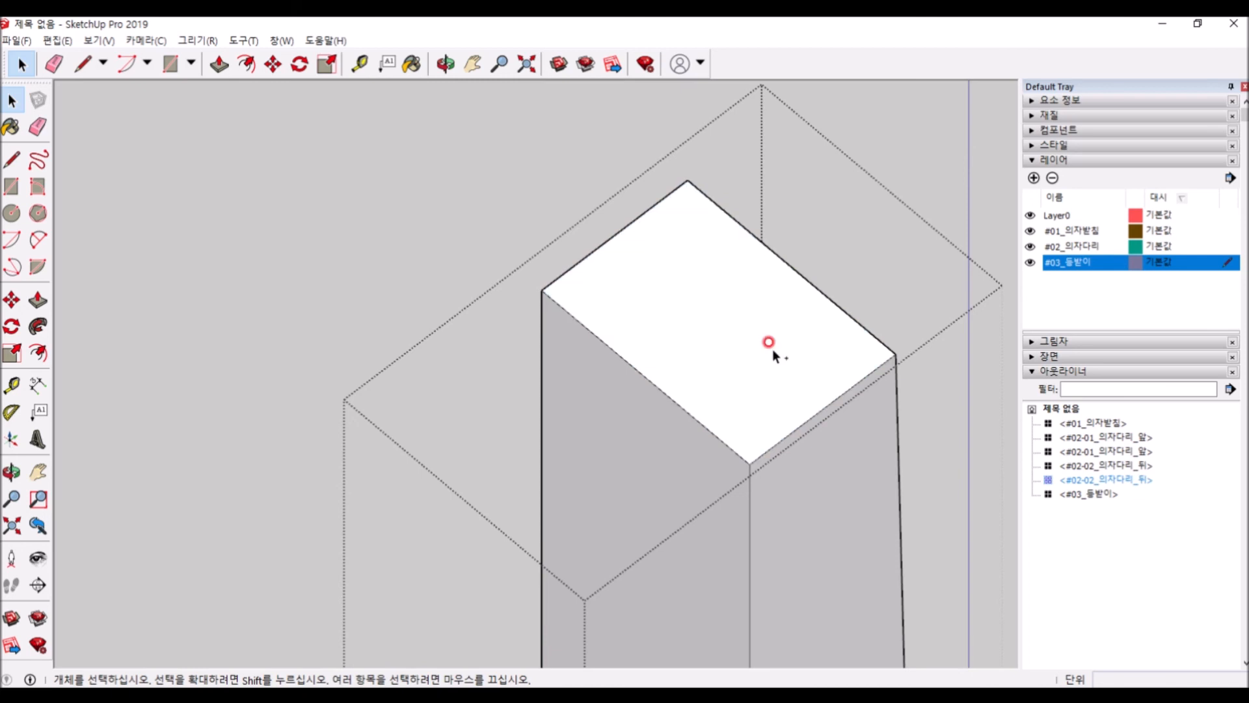
Step: Hide the post's top face once more, undo it, and leave the post component
right_click(806, 365)
key("h")
key("ctrl+z")
scroll(839, 351, "down", 3)
key("Escape")
Step: Open the backrest component for editing
scroll(784, 317, "down", 3)
double_click(607, 338)
scroll(599, 202, "down", 4)
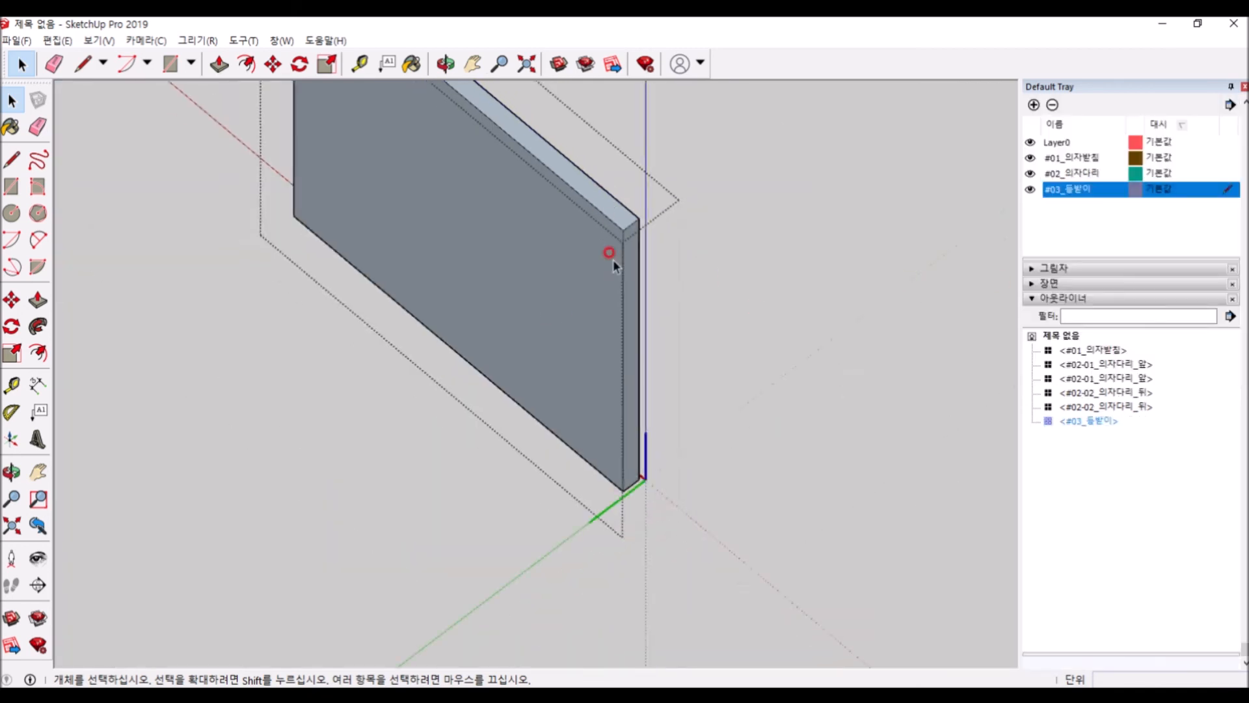
scroll(651, 407, "up", 2)
scroll(681, 463, "down", 2)
scroll(622, 460, "up", 2)
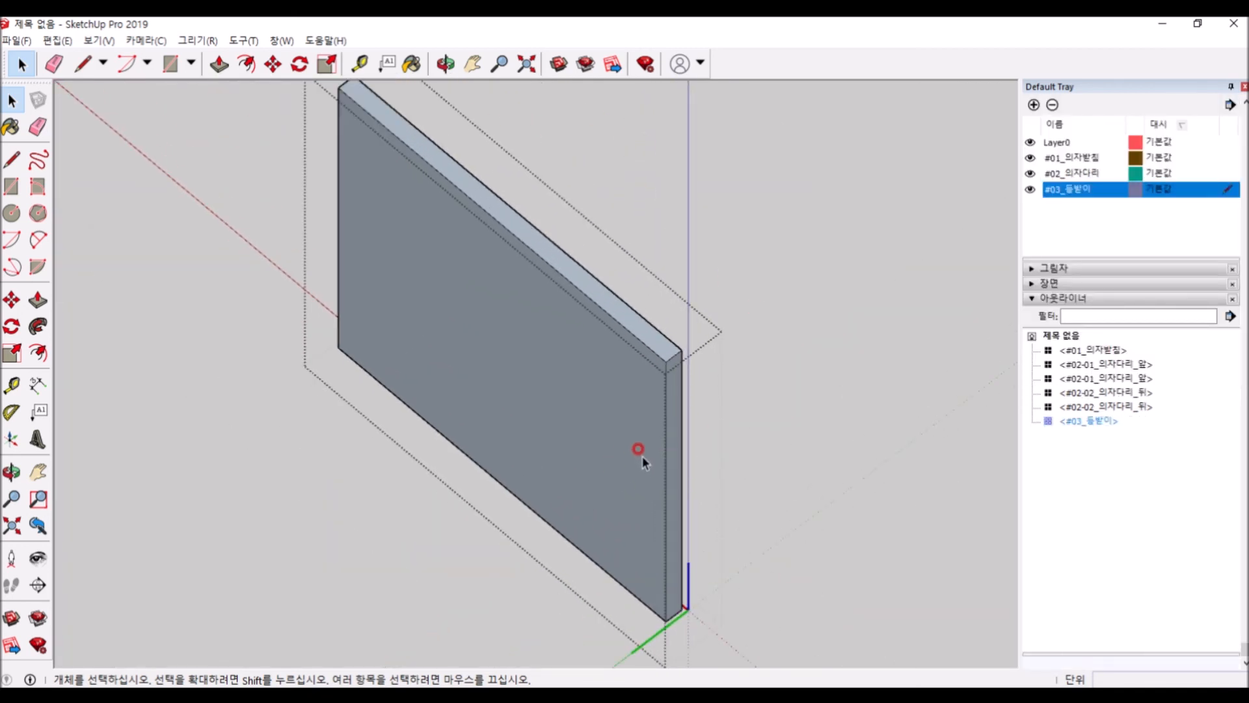
scroll(689, 474, "down", 2)
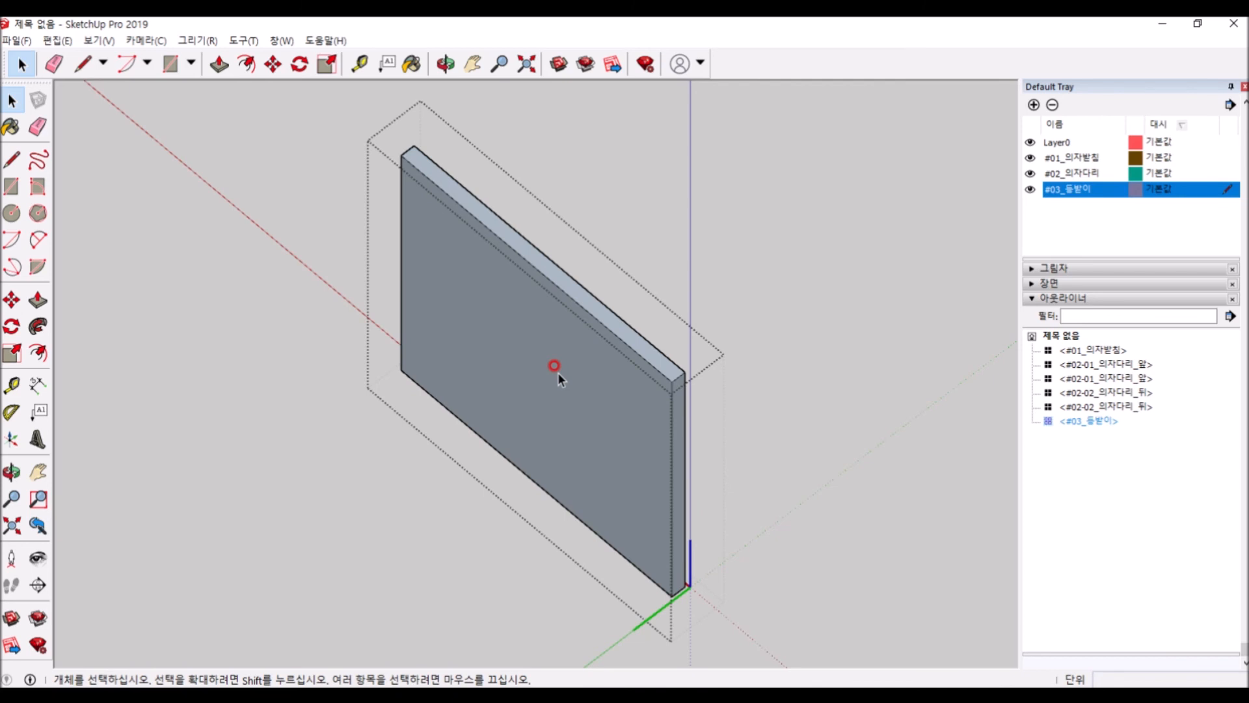
Step: Erase the panel's large rear face to look at its inner faces, undo the erasure, and repeat the check
left_click(598, 401)
key("Delete")
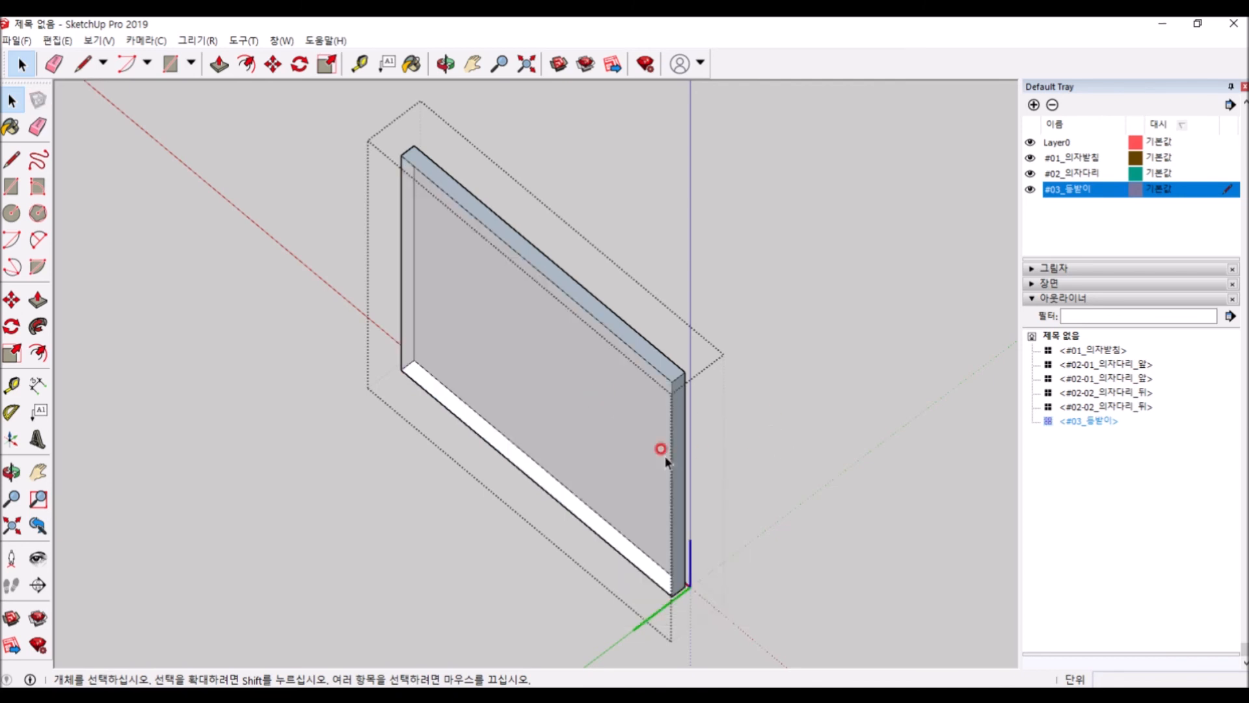
key("ctrl+z")
scroll(527, 342, "up", 5)
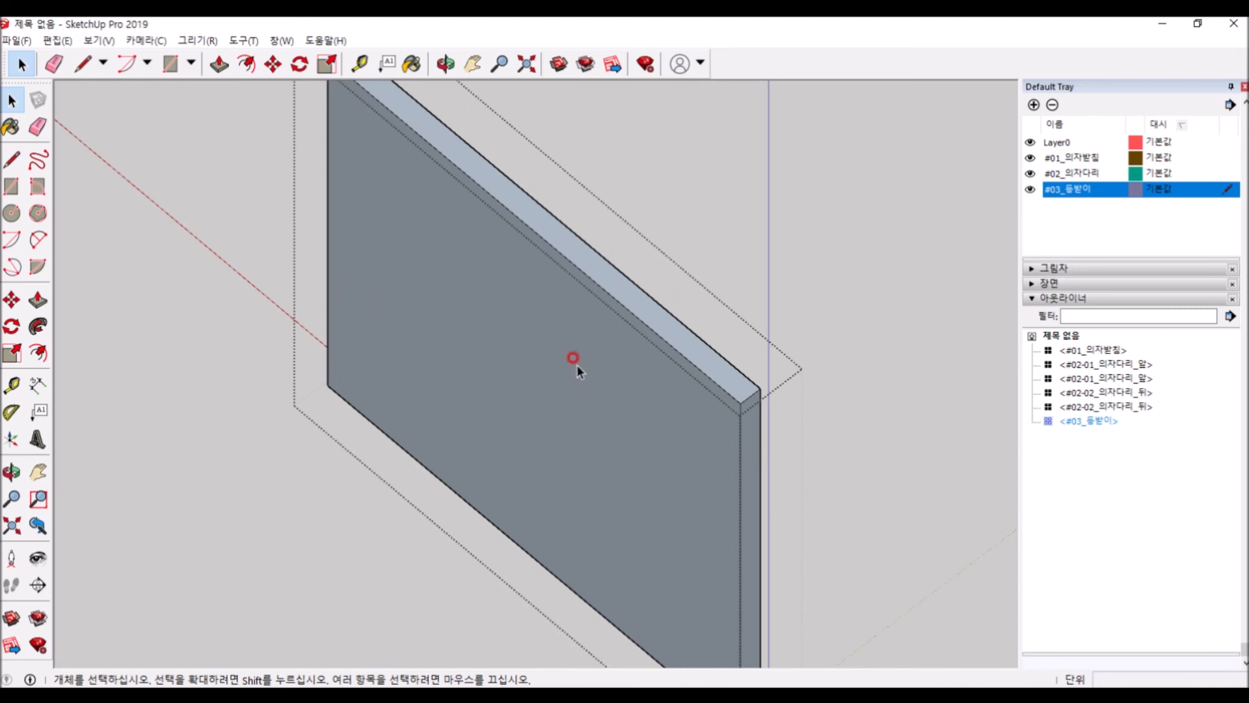
scroll(786, 326, "down", 2)
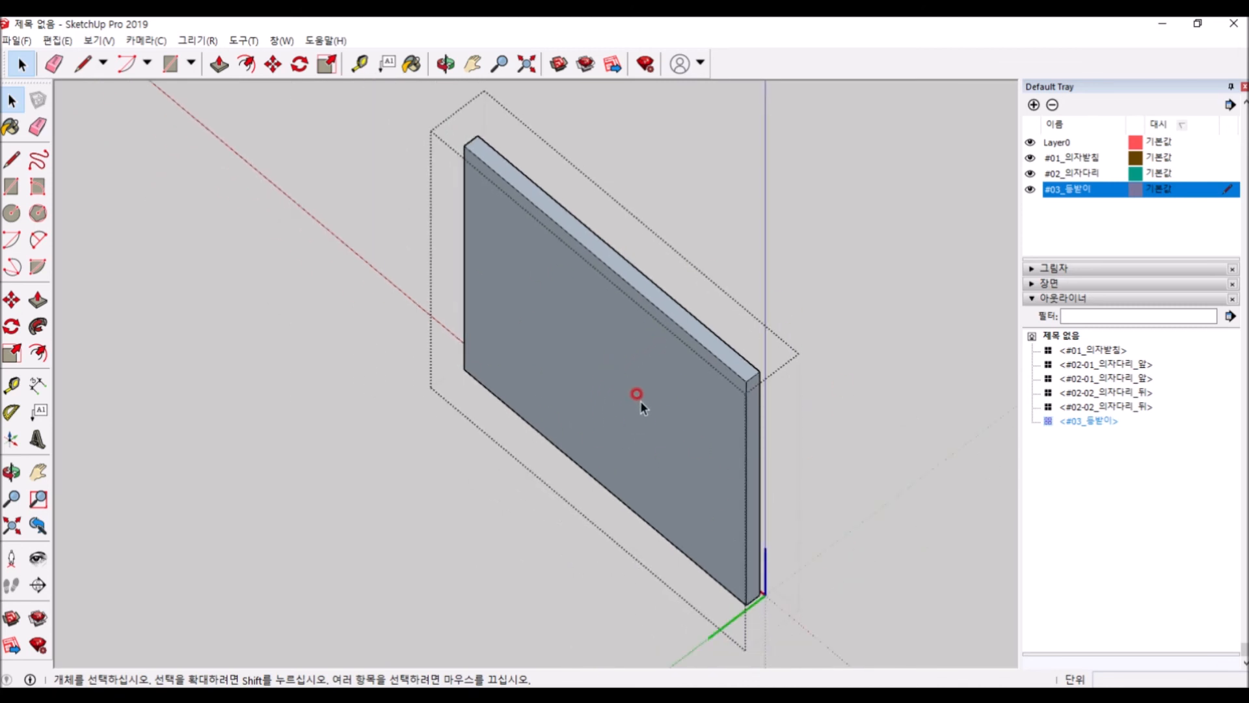
right_click(696, 462)
key("e")
key("ctrl+z")
scroll(616, 397, "down", 2)
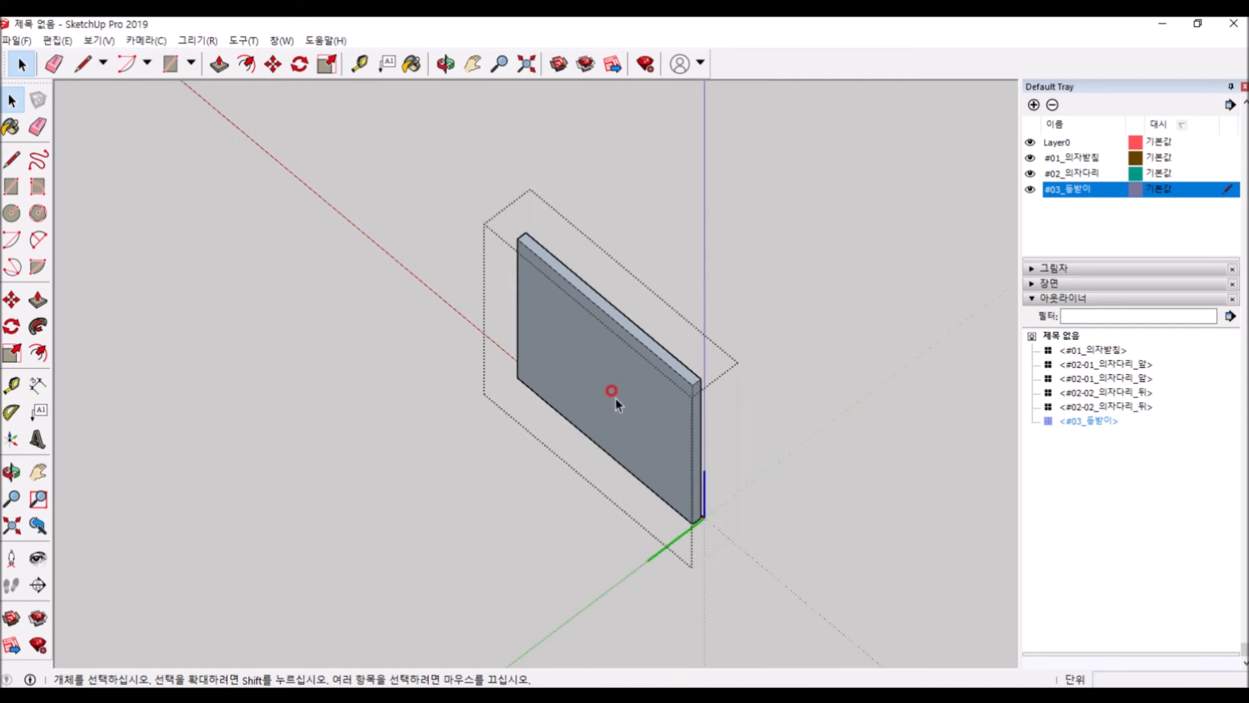
scroll(780, 493, "up", 2)
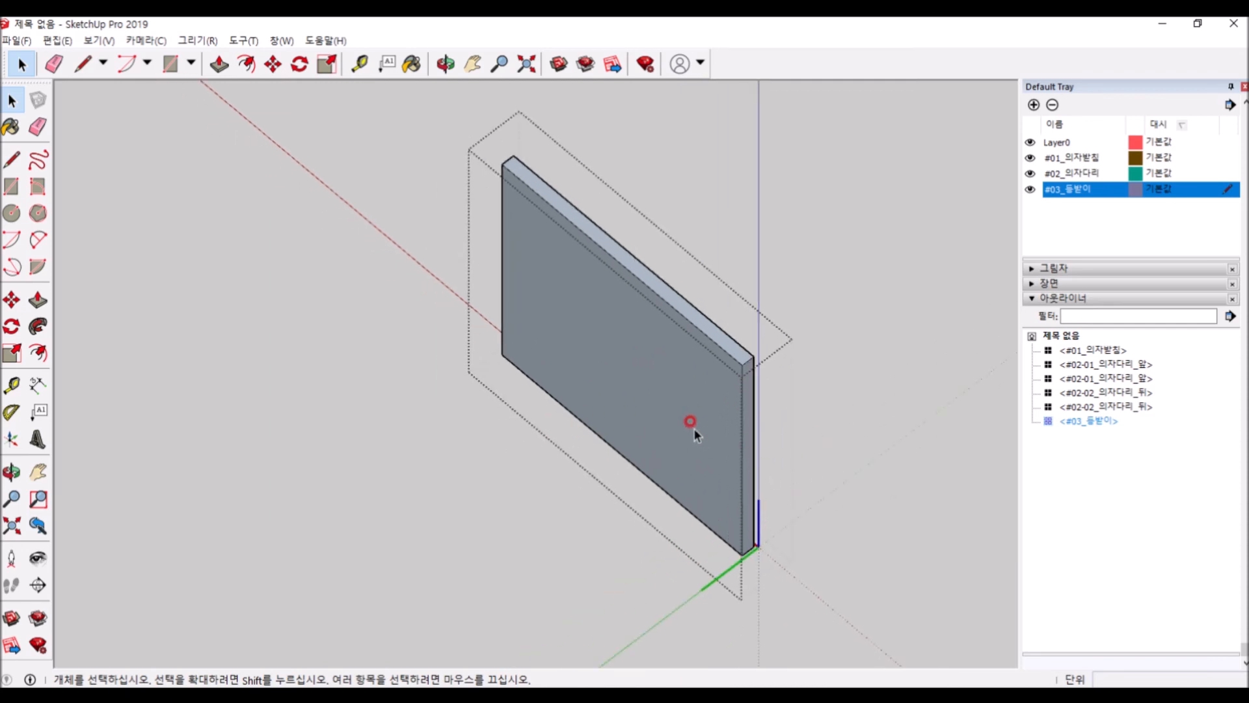
scroll(583, 248, "up", 1)
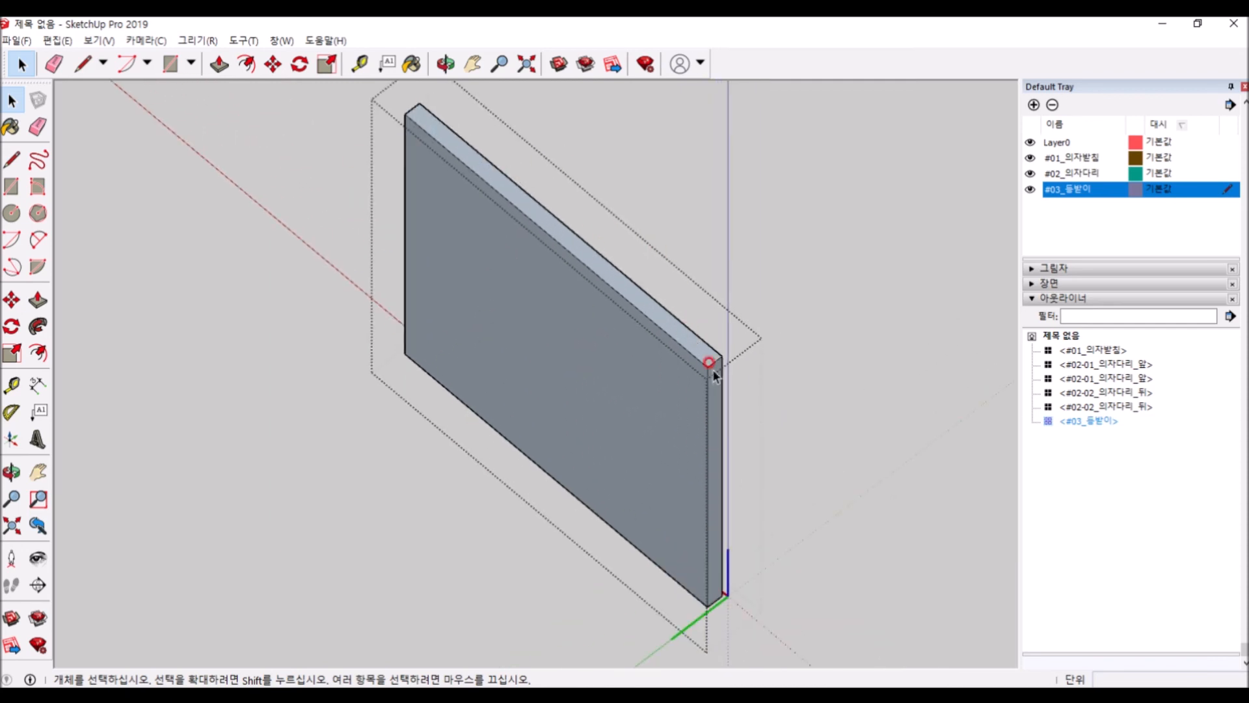
Step: Select all connected geometry of the backrest panel and reverse its faces
triple_click(629, 380)
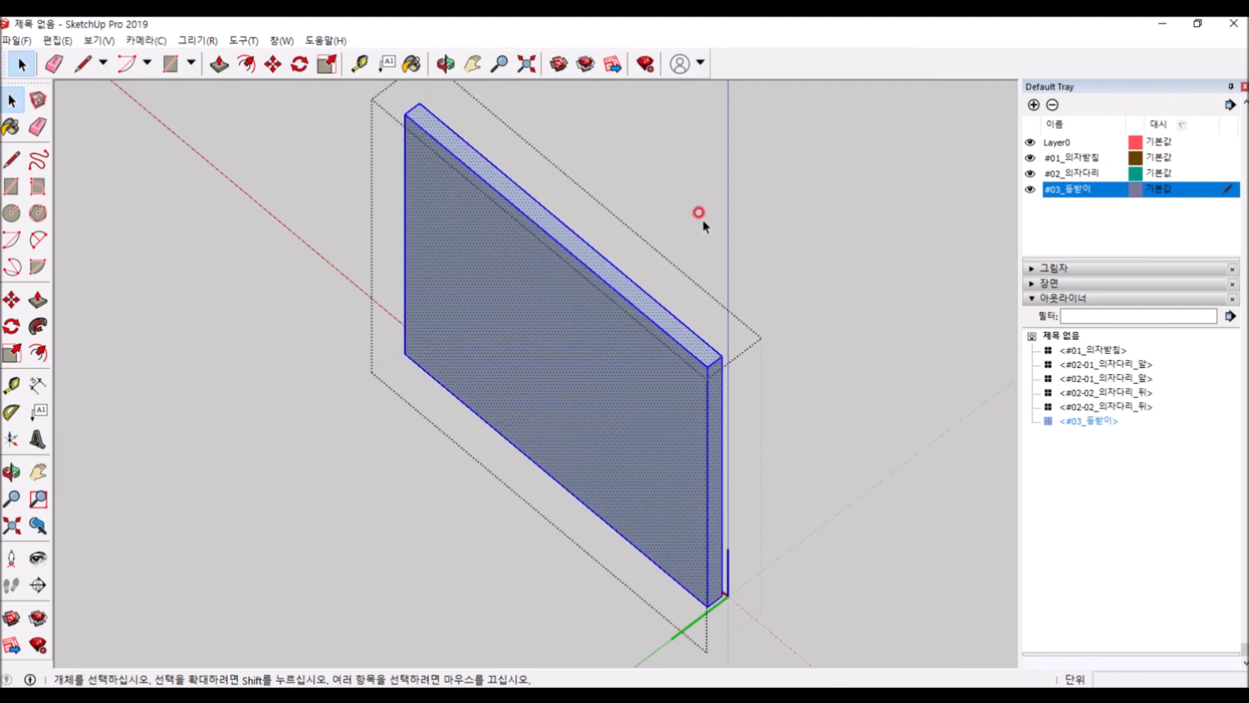
right_click(561, 335)
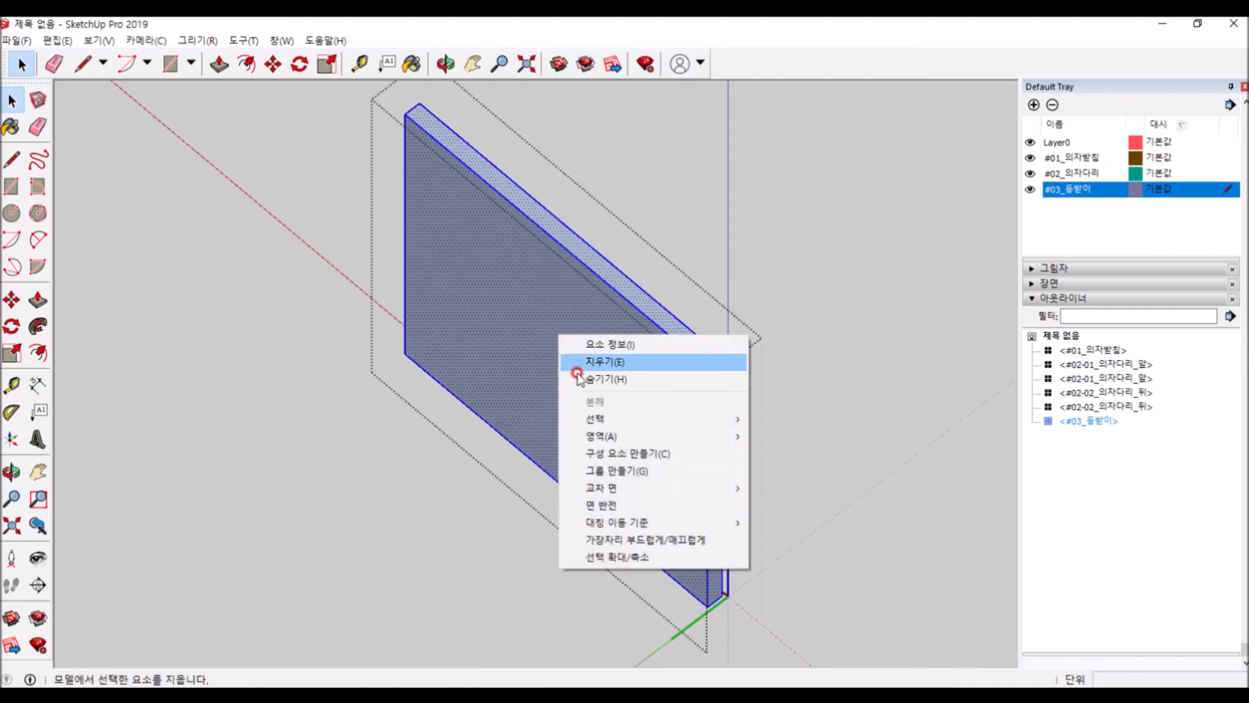
left_click(705, 510)
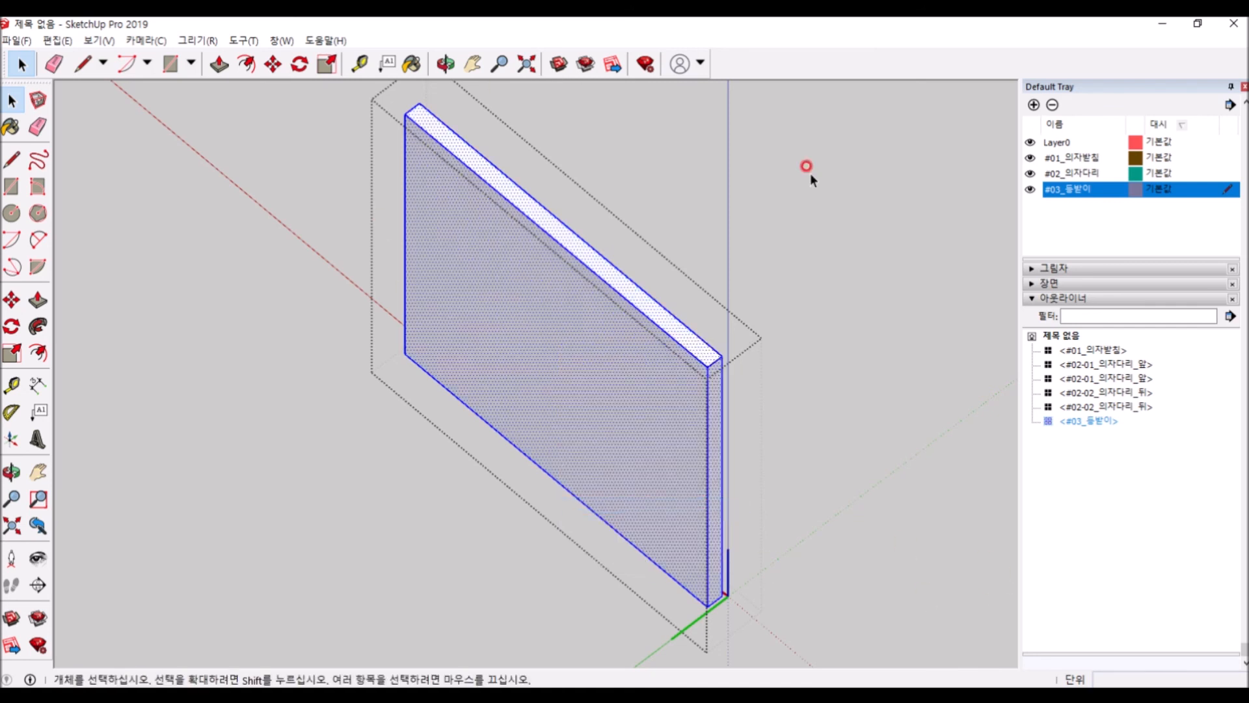
Step: Remove the large rear face to check the reversed inner faces, undo the removal, and leave the backrest component
right_click(637, 333)
left_click(960, 457)
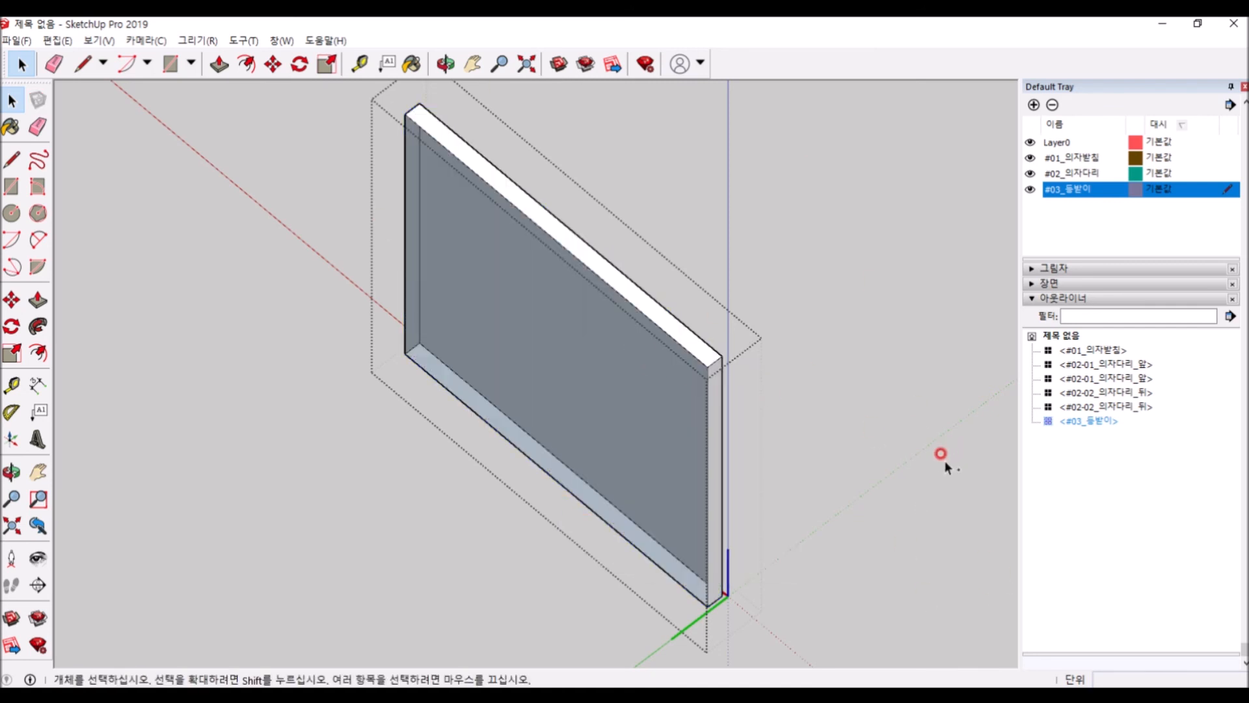
key("ctrl+z")
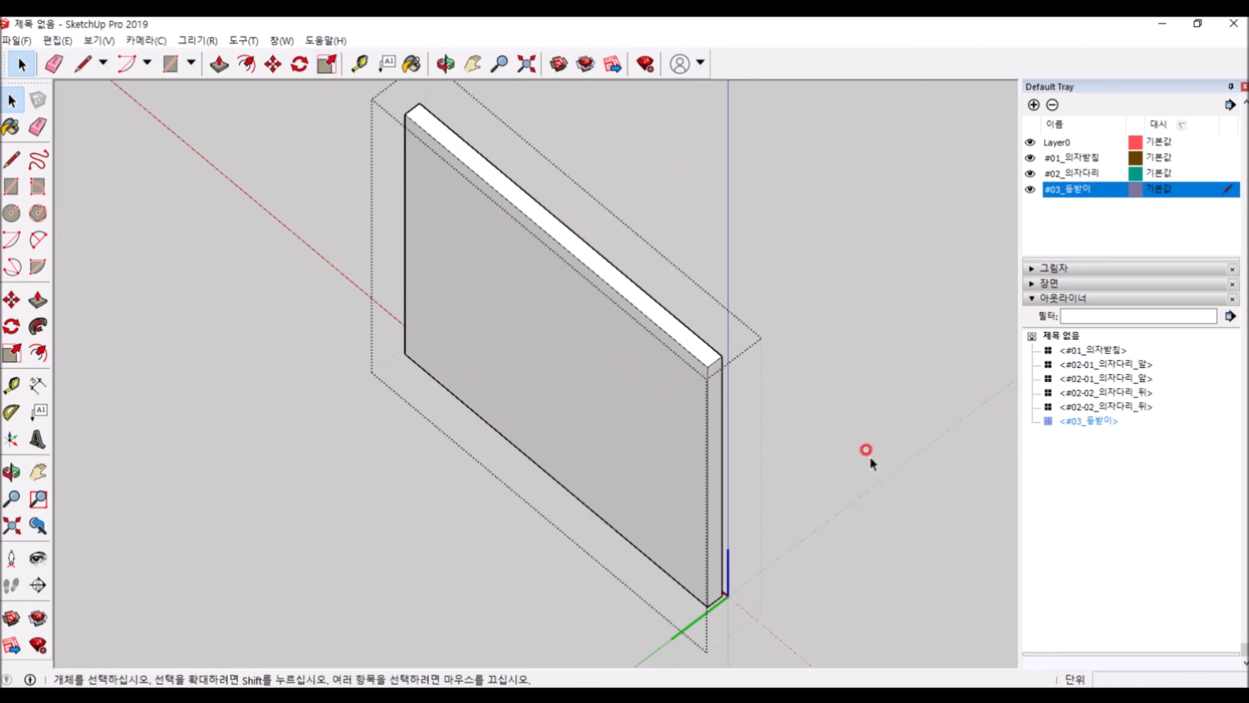
key("Escape")
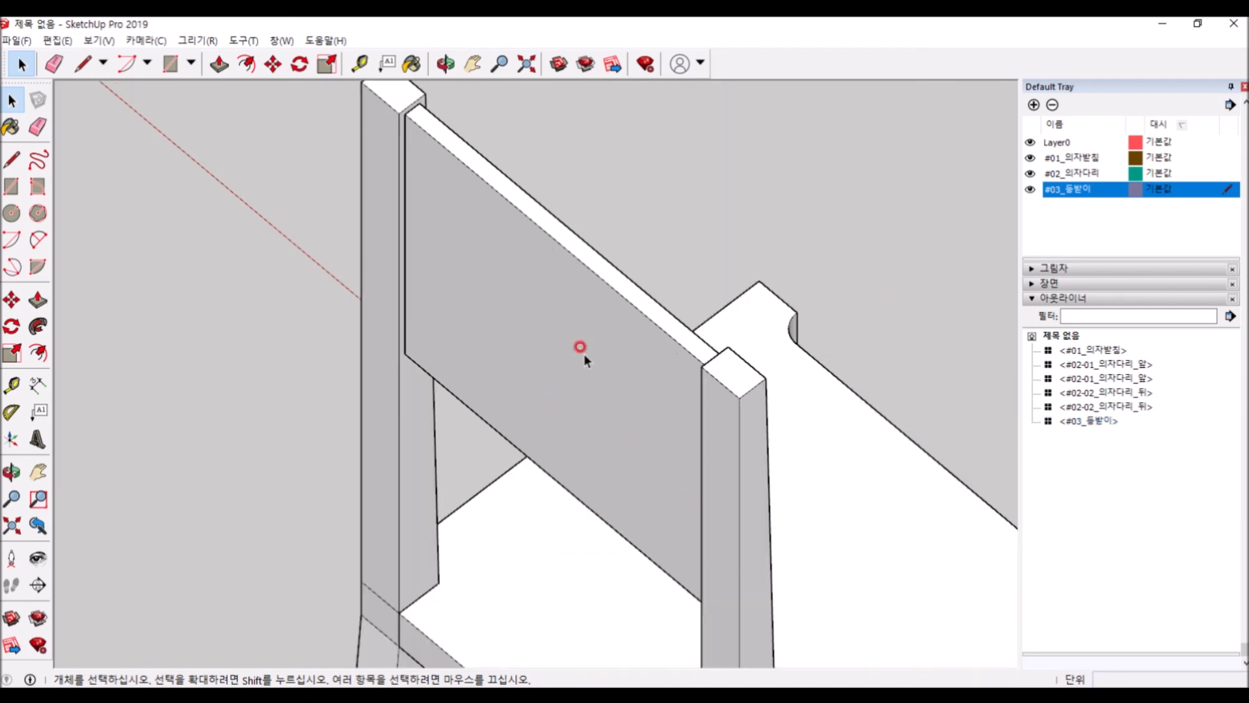
Step: Open the backrest component again and align the view to the panel's narrow top face
scroll(801, 430, "down", 3)
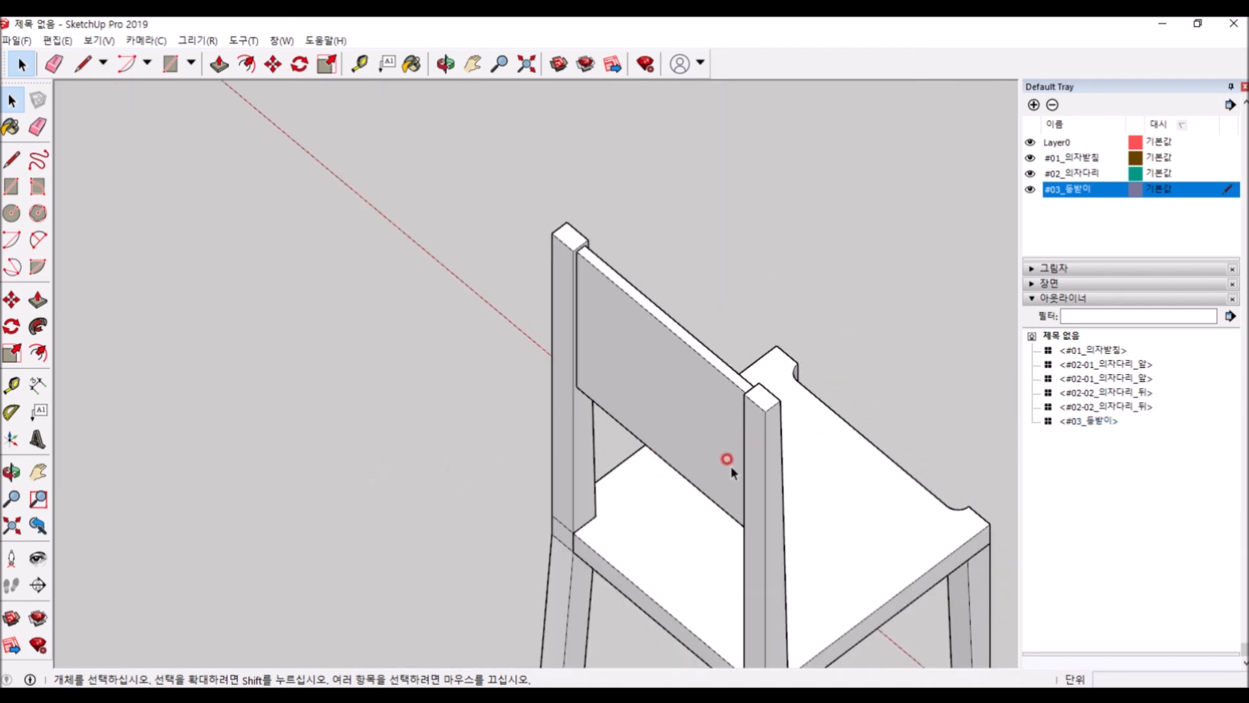
scroll(644, 446, "up", 2)
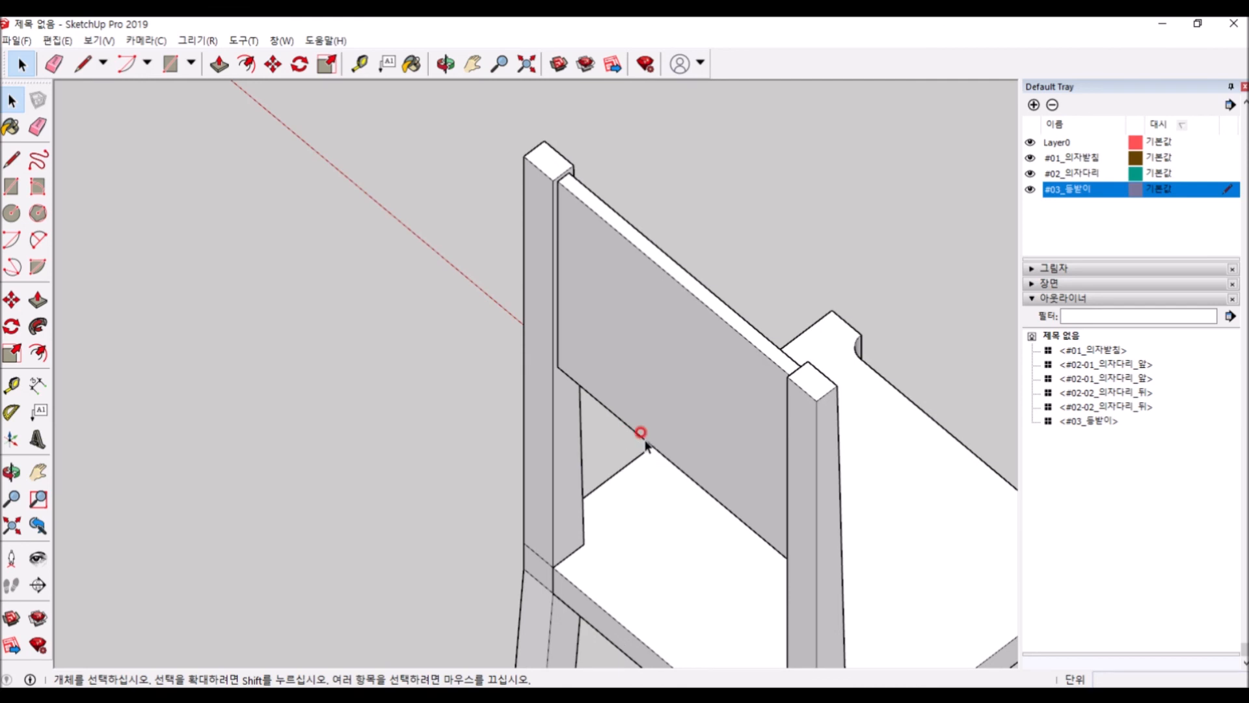
scroll(708, 463, "down", 1)
mouse_move(745, 477)
middle_mouse_down("shift")
mouse_move(670, 404)
mouse_move(669, 384)
middle_mouse_up("shift")
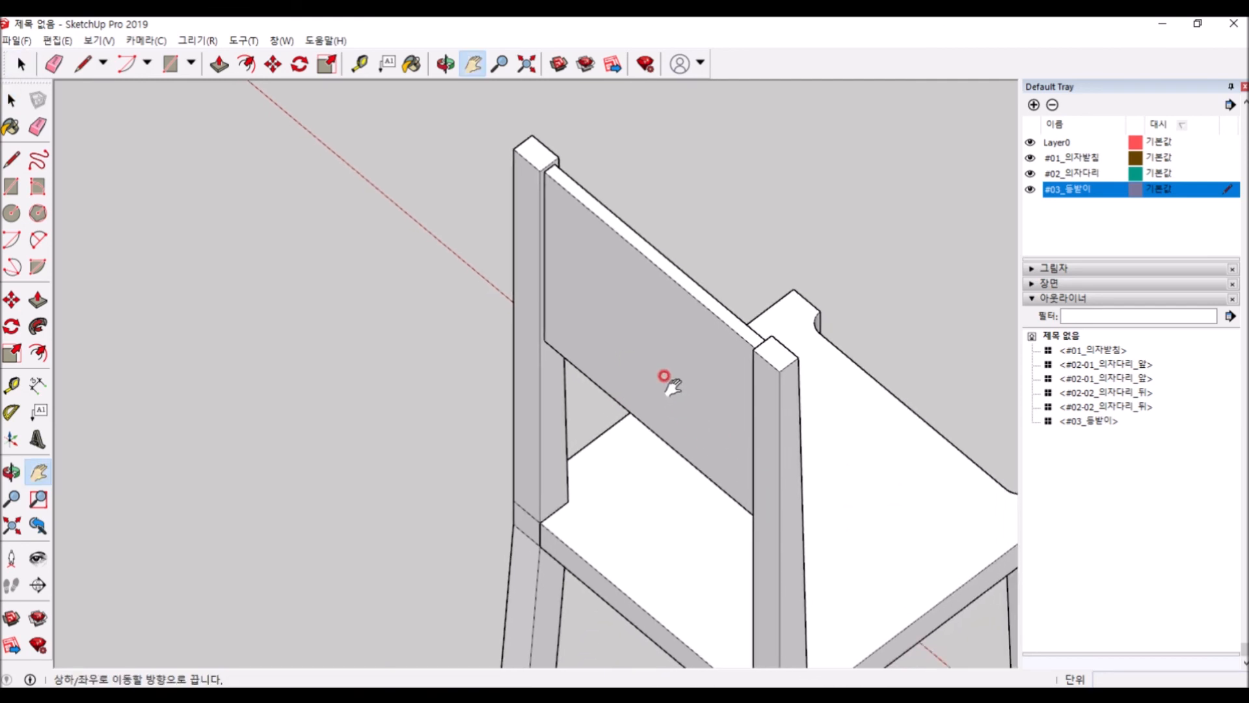
left_click(702, 301)
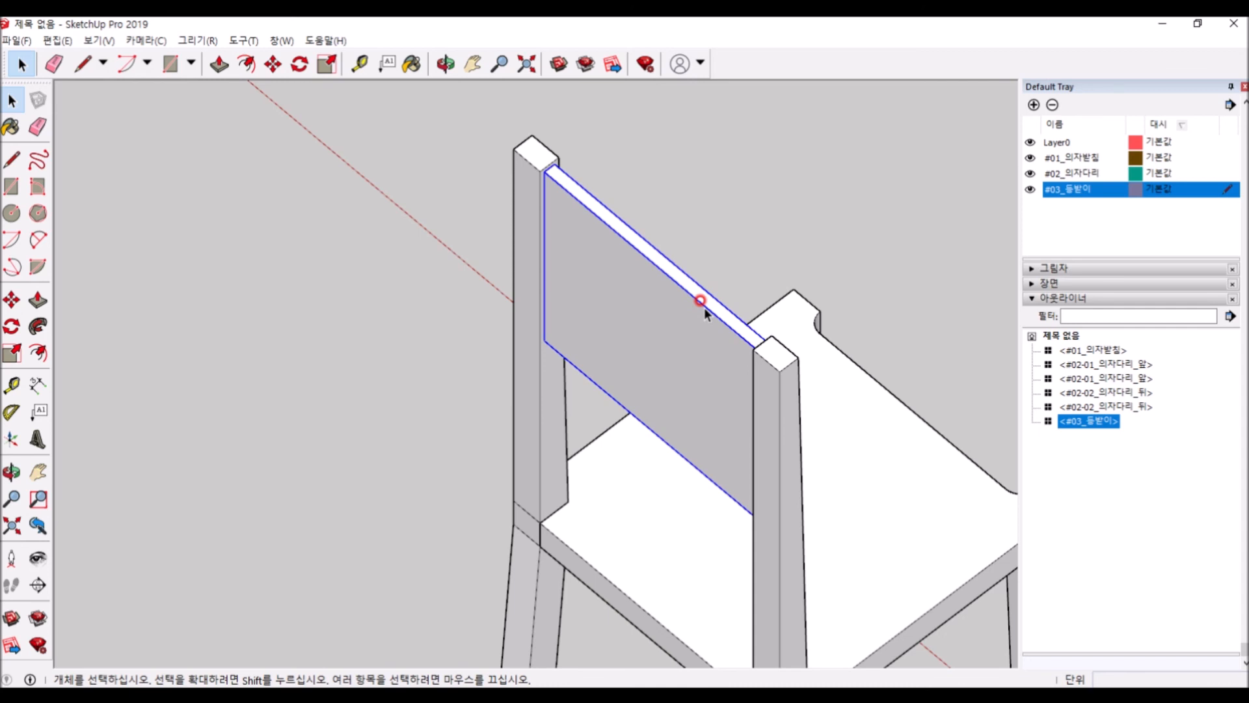
double_click(703, 303)
middle_click_drag(799, 368, 431, 381)
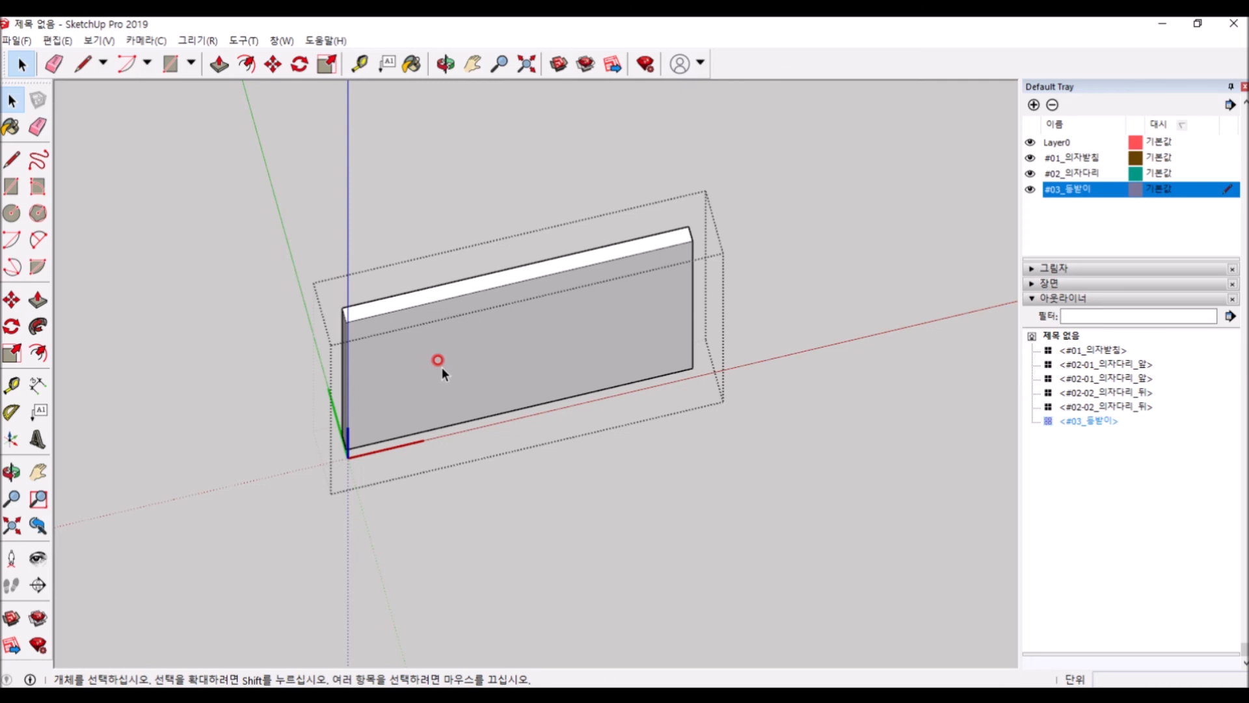
scroll(547, 267, "up", 3)
right_click(548, 267)
left_click(626, 386)
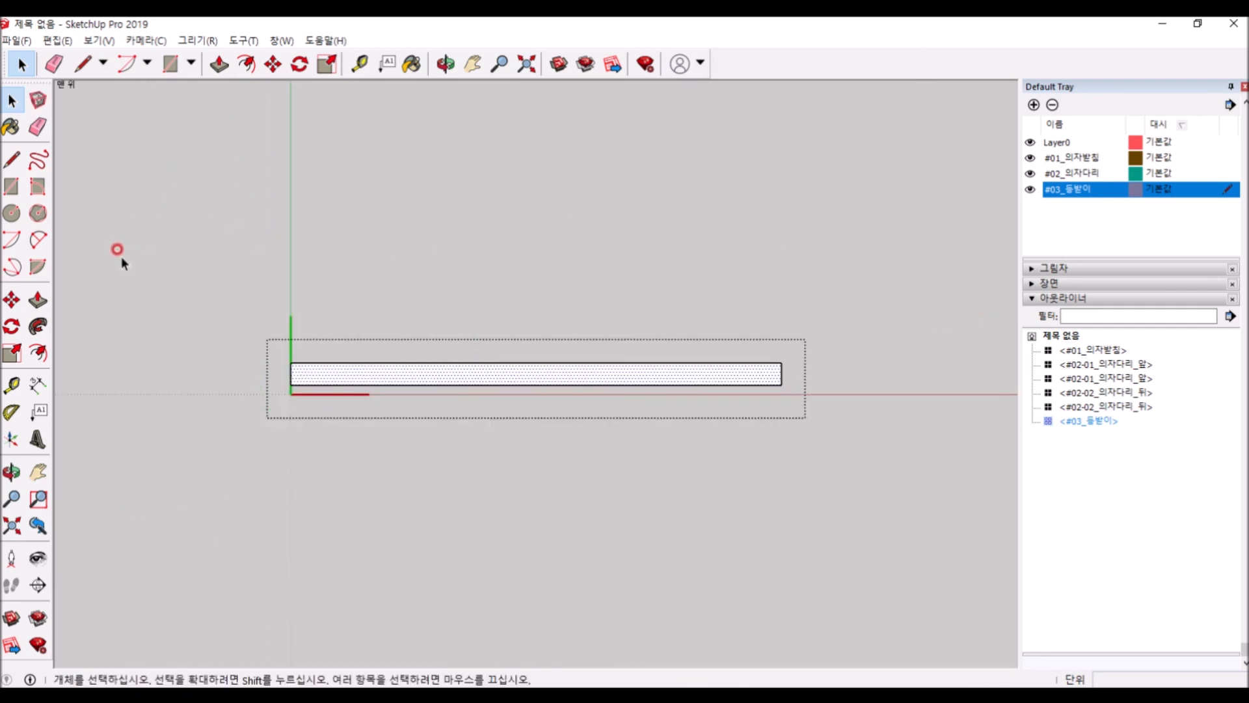
Step: Draw a two-point arc with a 15 mm bulge between the end corners of the top face's rear edge, curving outward
left_click(41, 240)
left_click(290, 362)
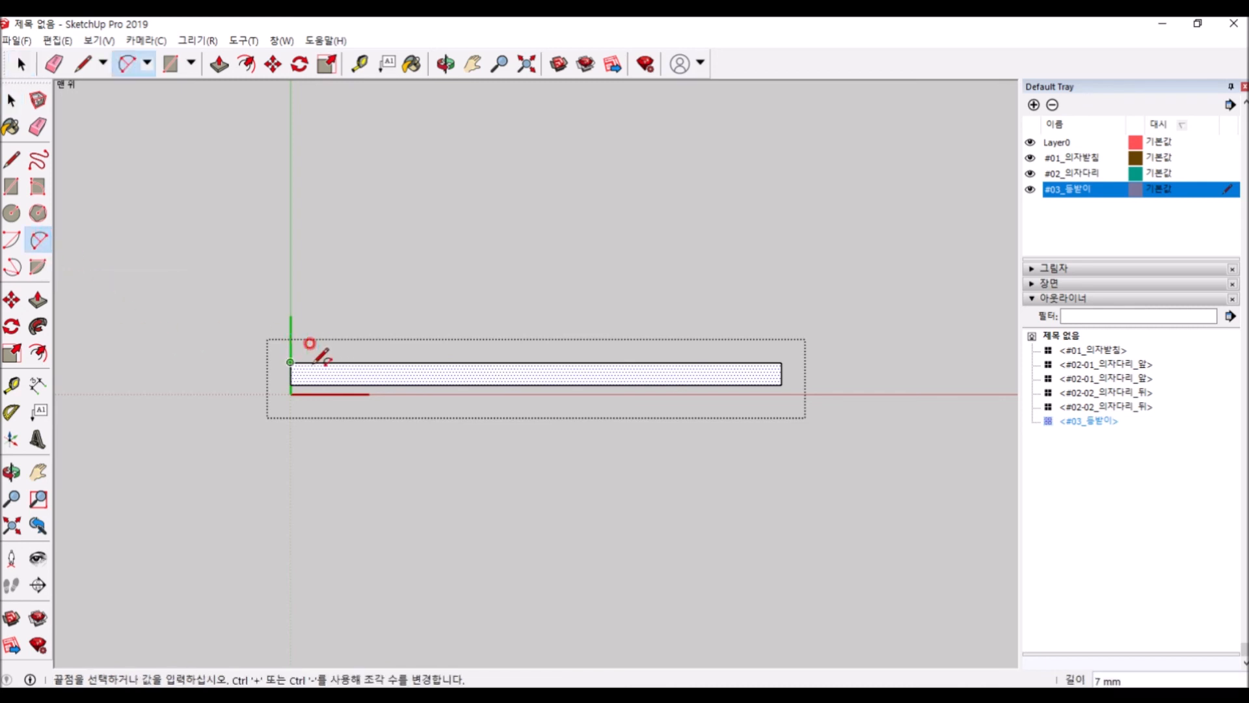
left_click(781, 362)
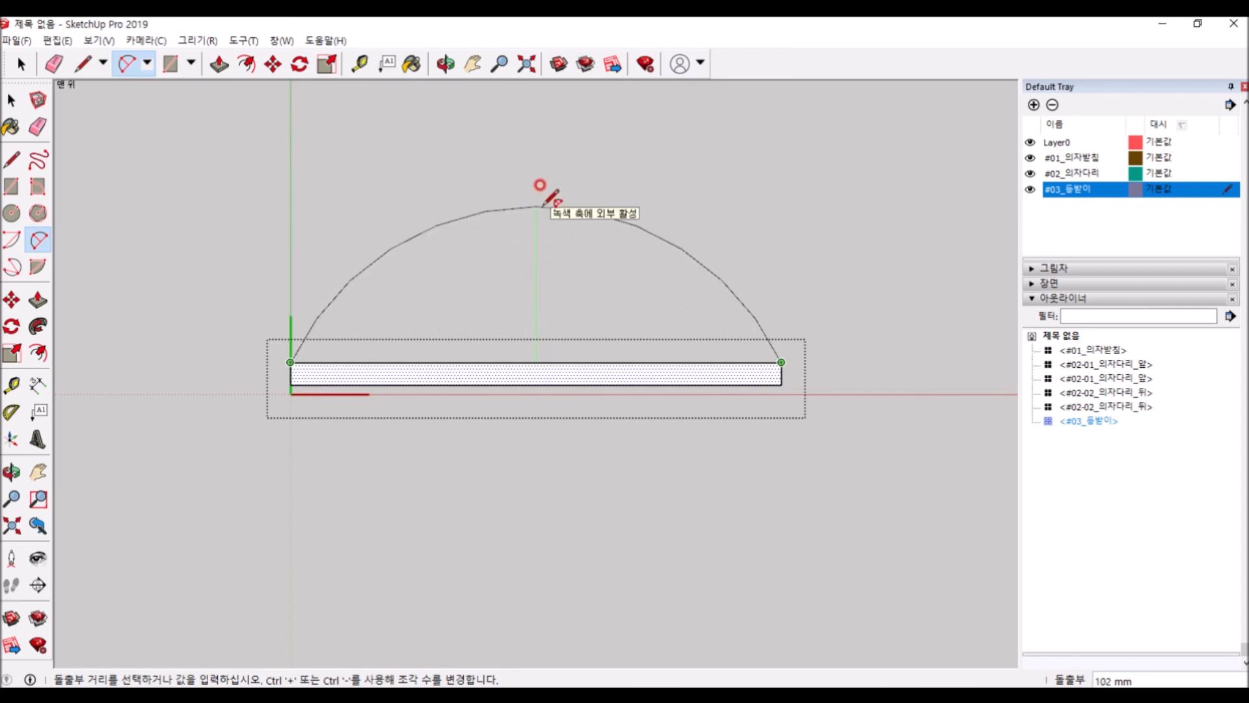
type("15")
key("Return")
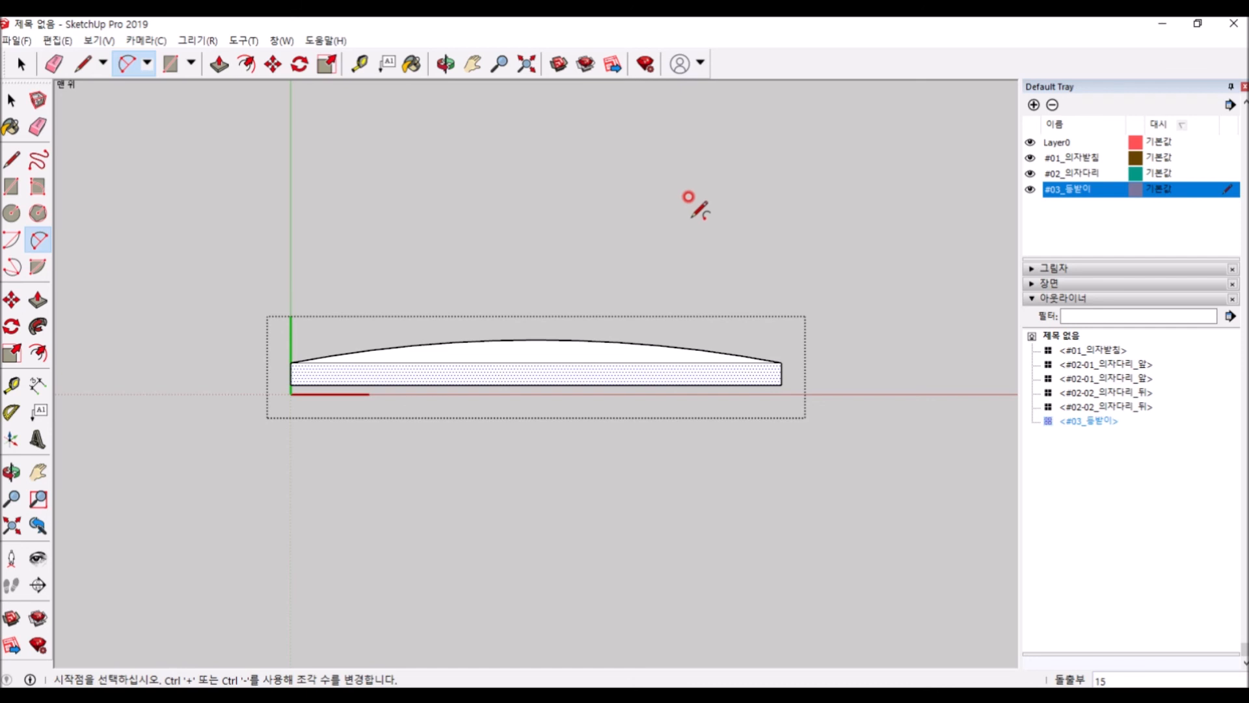
Step: Push/pull the arc-bounded segment at the backrest panel's rear down to the panel's bottom corner
middle_click_drag(362, 426, 1065, 60)
key("space")
left_click(536, 177)
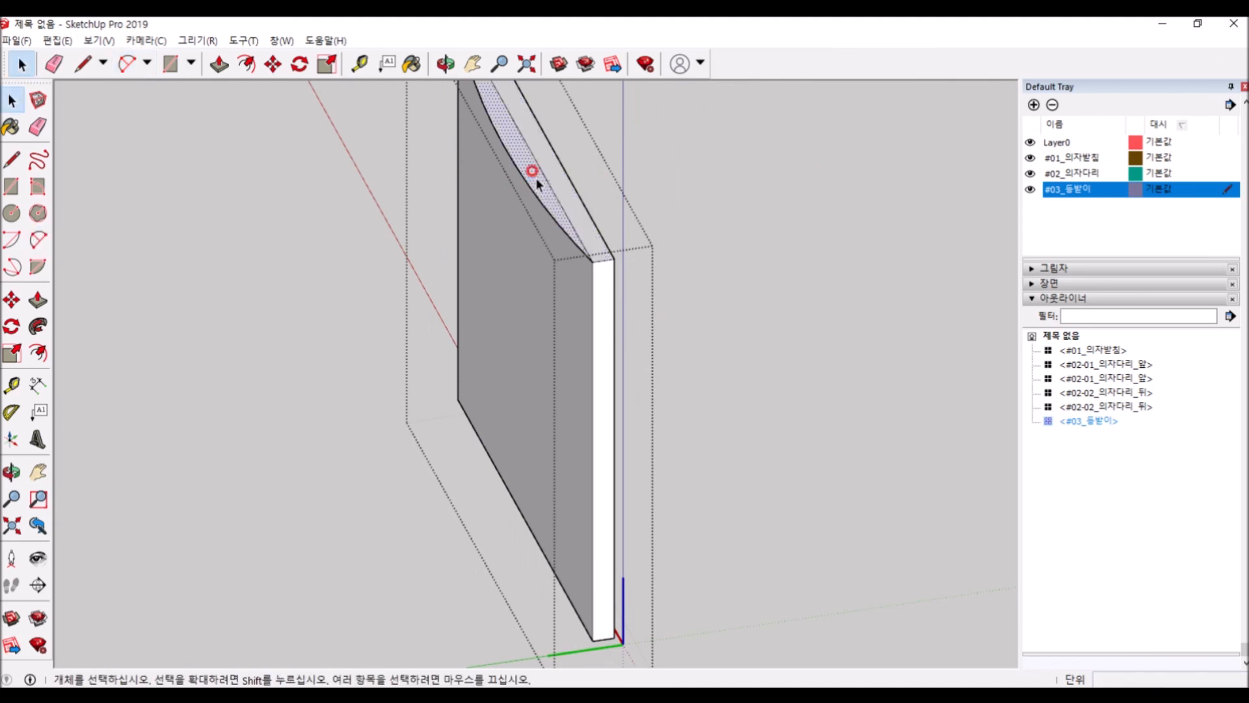
key("p")
left_click(532, 177)
left_click(593, 640)
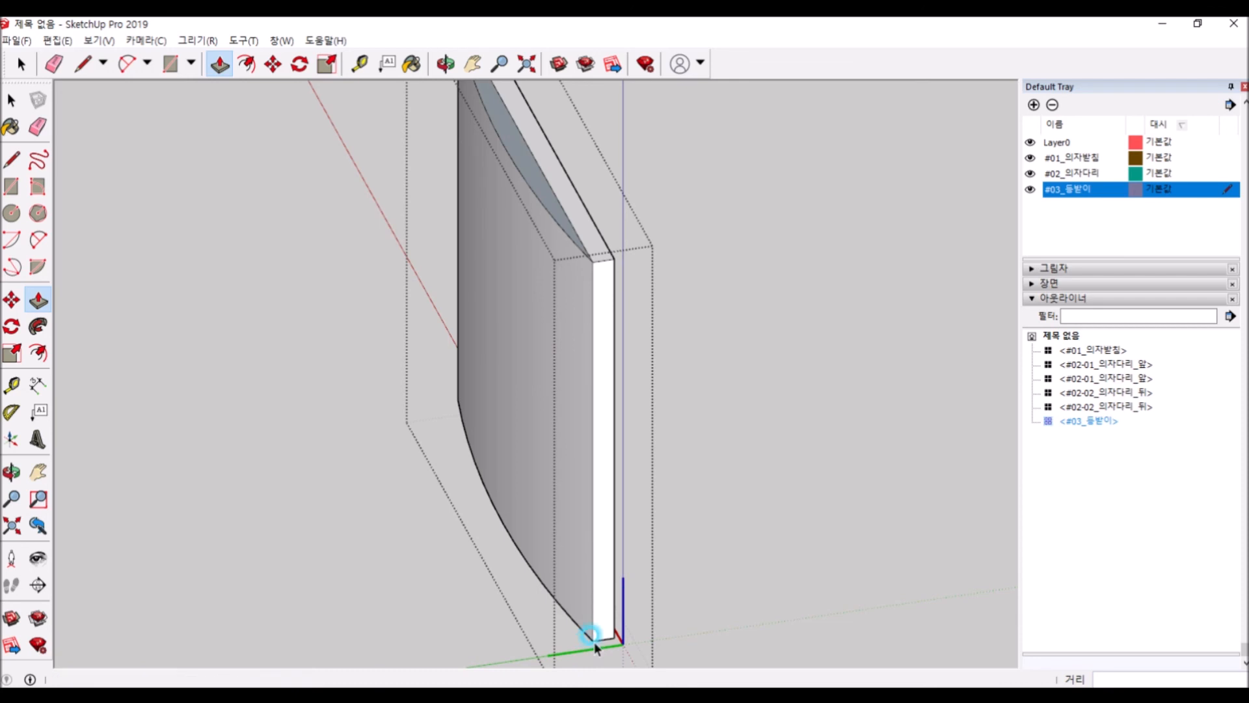
Step: Erase the dividing edge between the arc segment and the panel's original top face, and dismiss the mail notification
key("space")
scroll(581, 534, "down", 3)
scroll(551, 335, "up", 3)
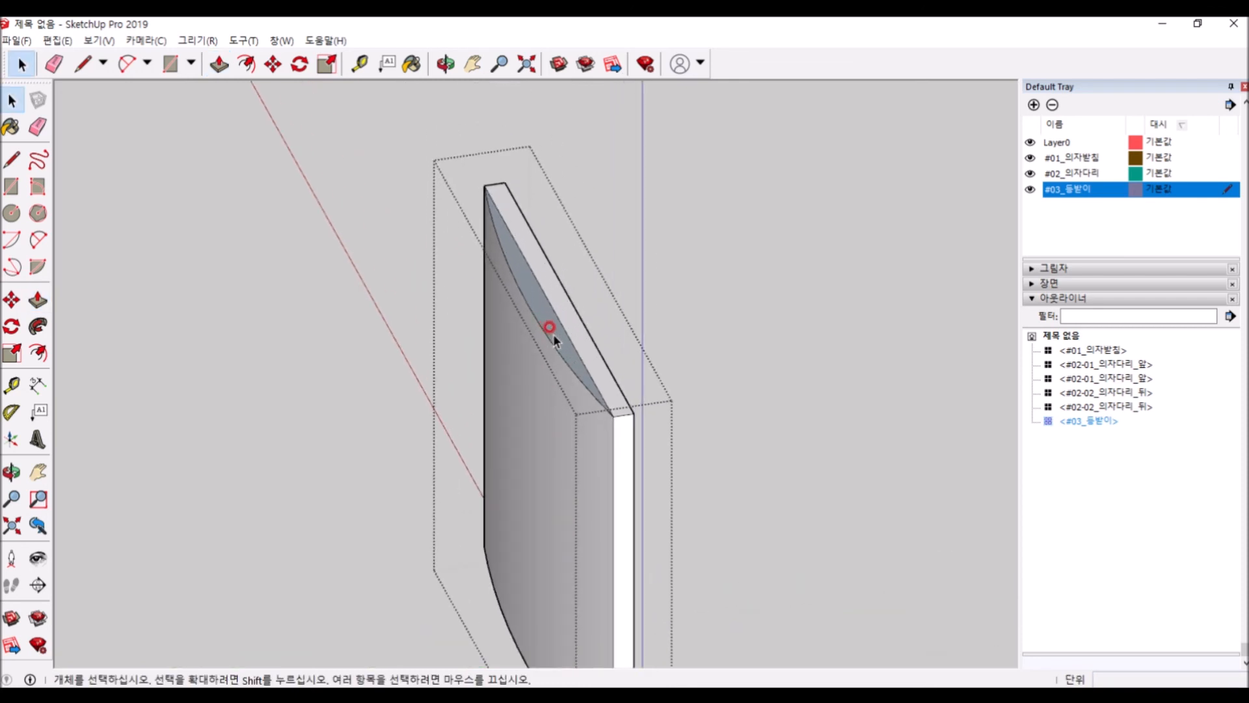
scroll(563, 314, "up", 2)
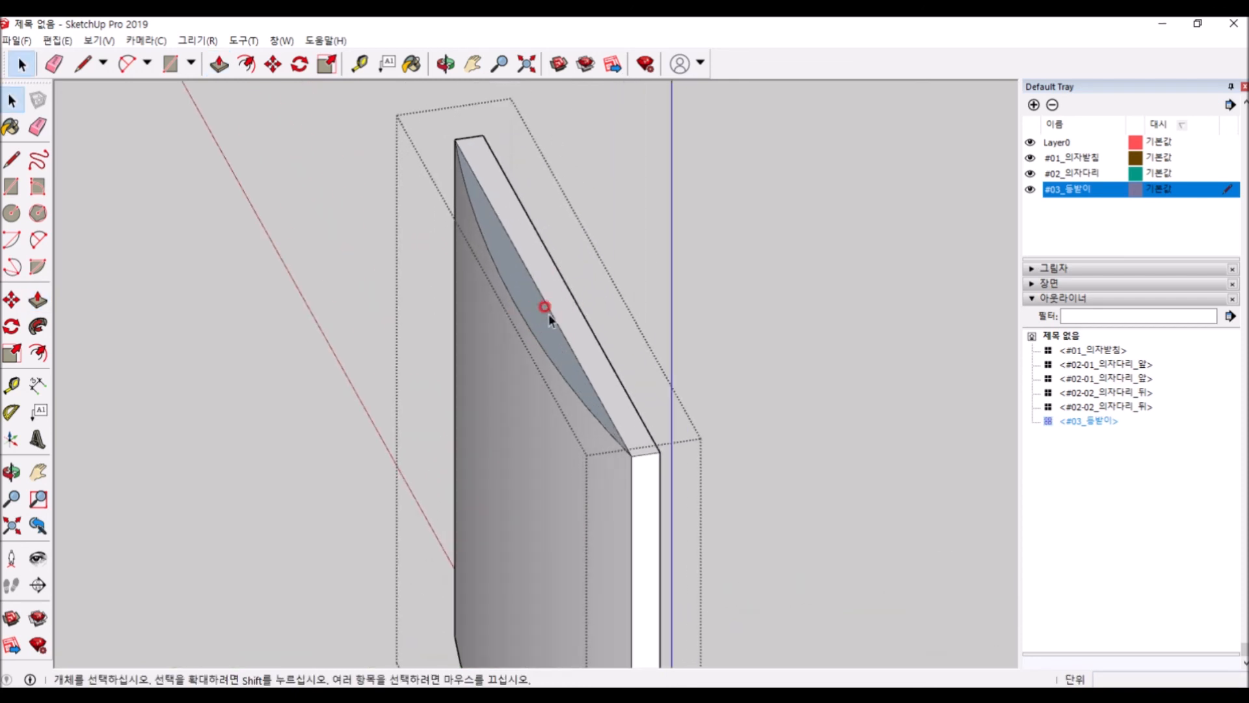
key("e")
mouse_move(572, 384)
middle_mouse_down()
mouse_move(286, 525)
mouse_move(85, 458)
middle_mouse_up()
scroll(390, 376, "down", 3)
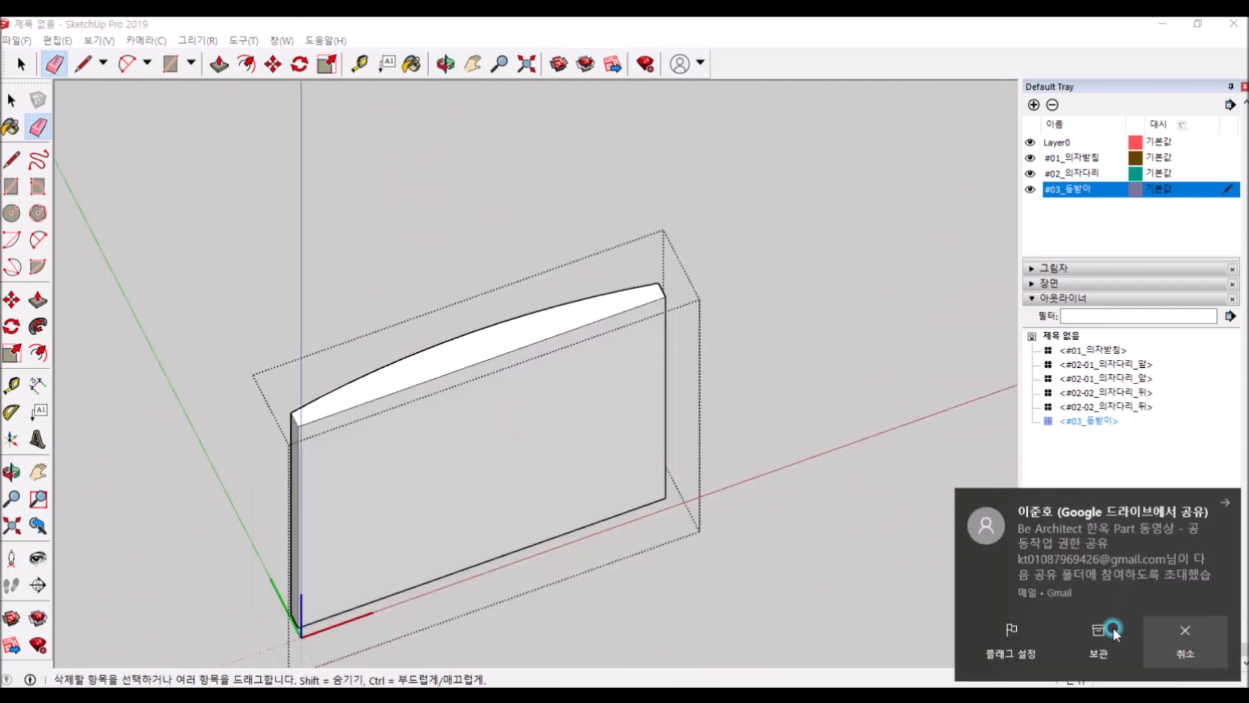
left_click(1161, 645)
scroll(193, 359, "up", 1)
key("space")
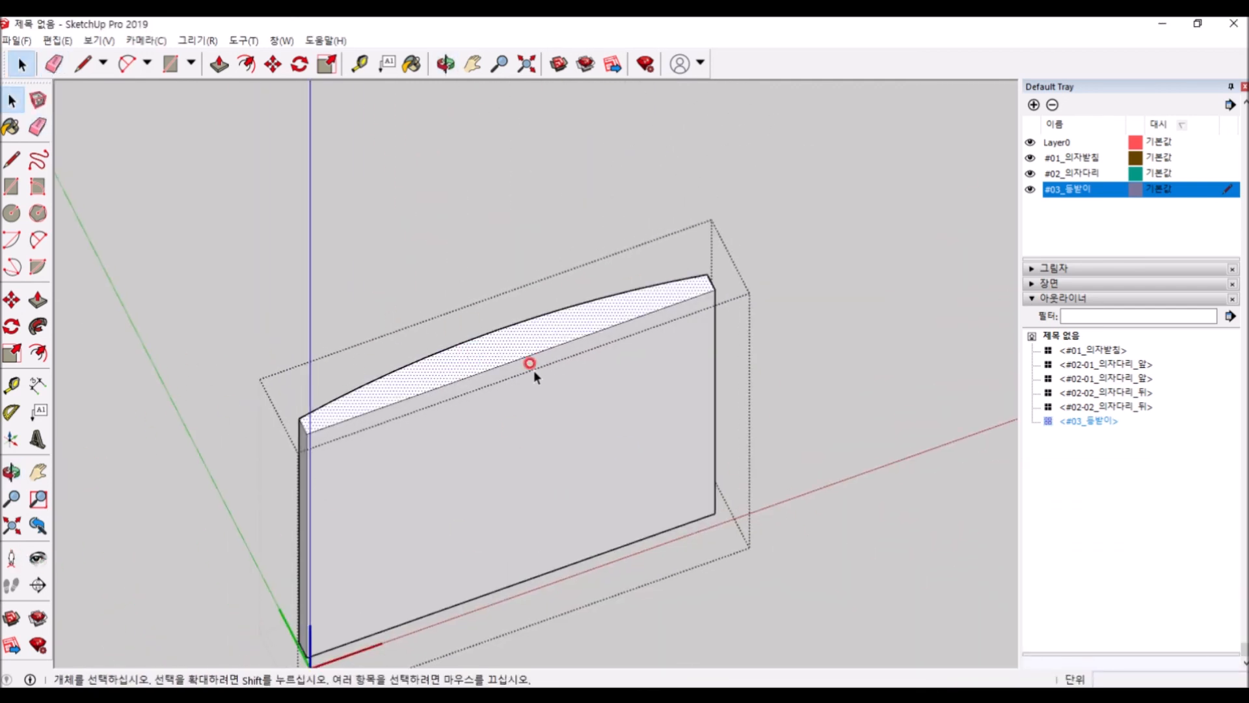
Step: In top view, draw a two-point arc with a 15 mm bulge between the front edge's end corners, curving inward toward the rear
key("F2")
scroll(389, 415, "up", 3)
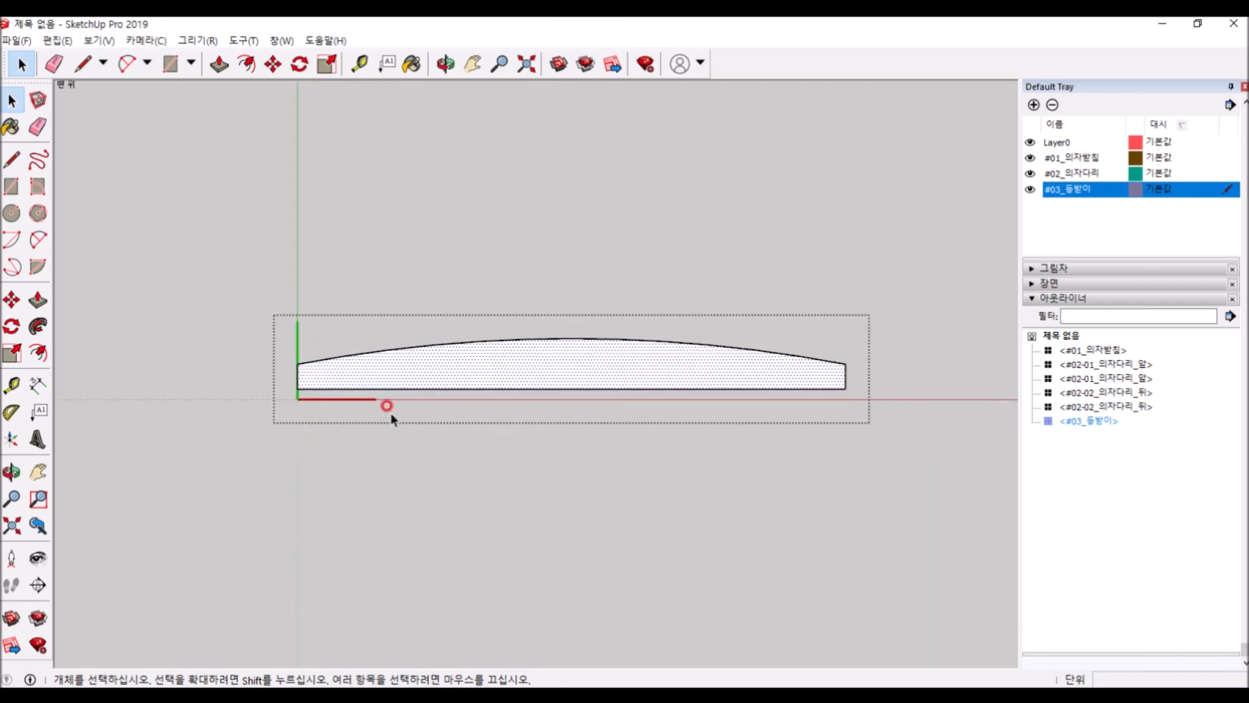
left_click(37, 240)
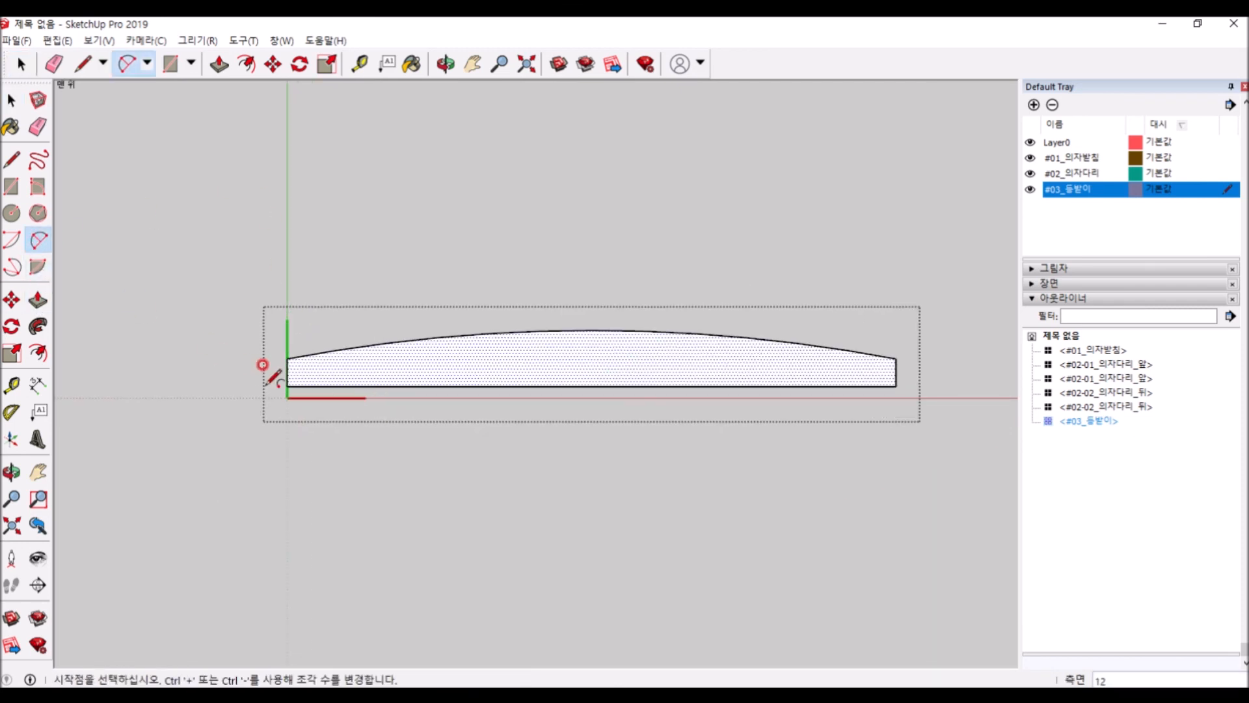
left_click(287, 386)
left_click(896, 387)
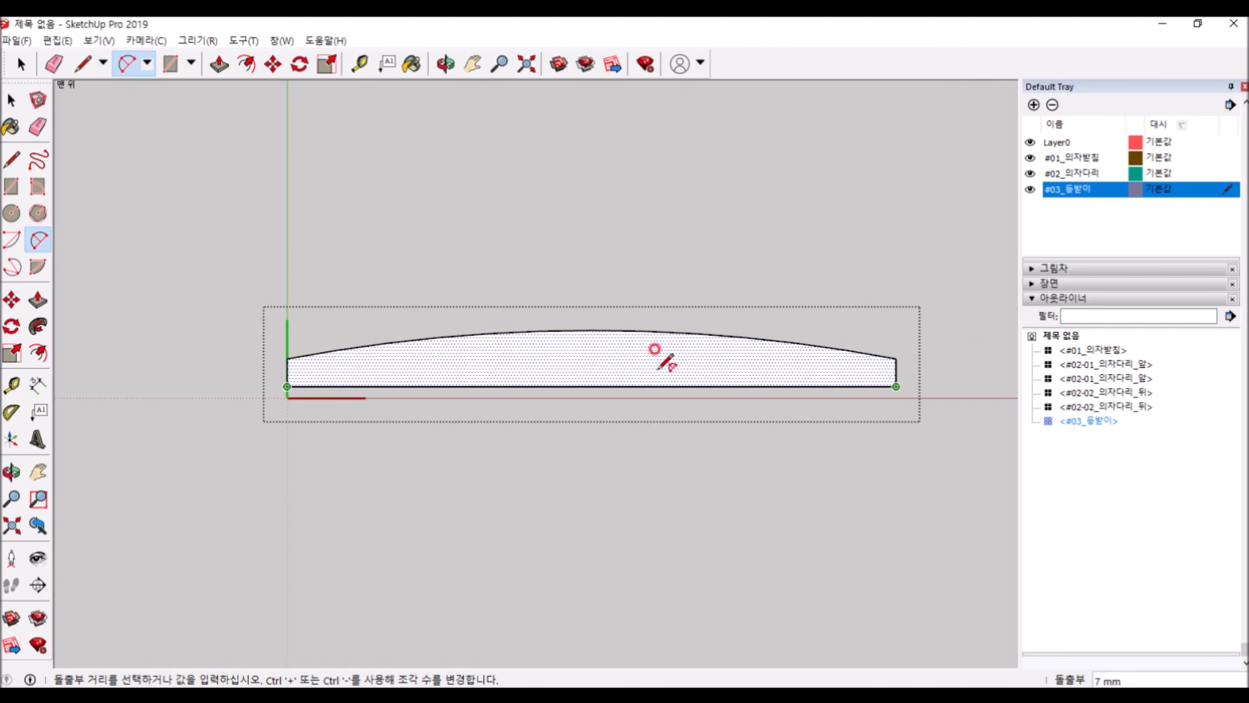
type("15")
key("Return")
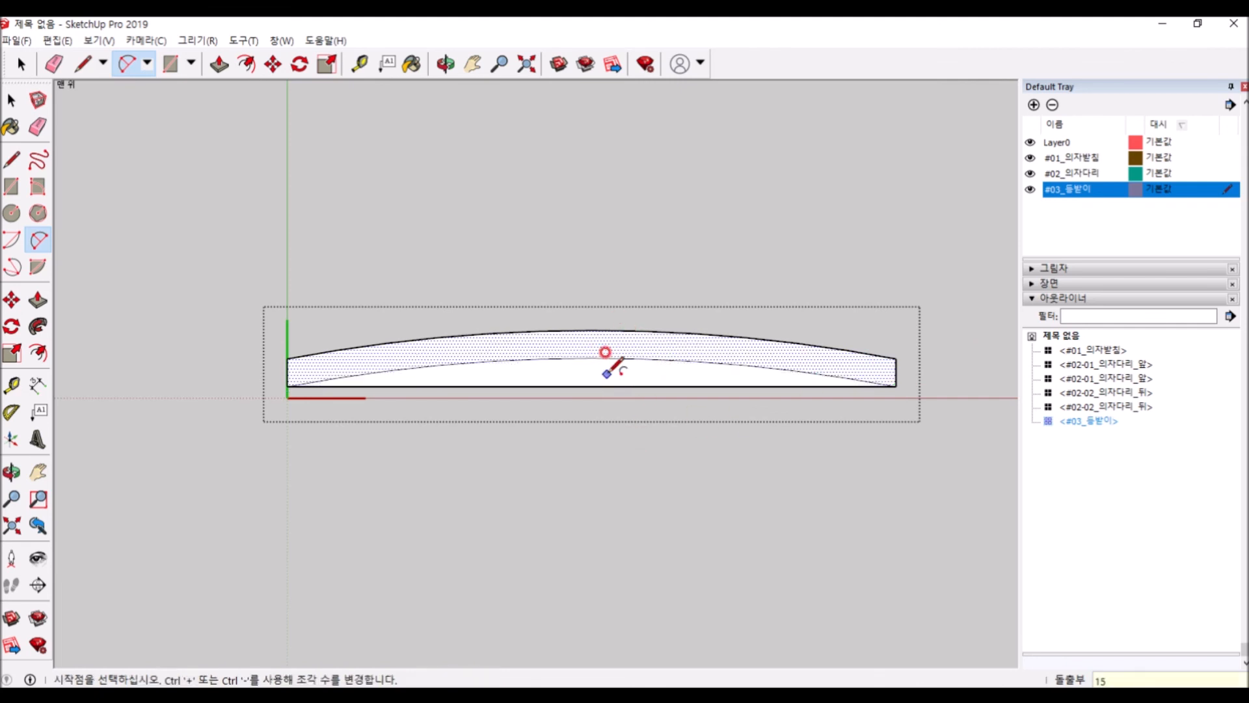
Step: Push the segment in front of the new arc down 288 mm through the panel and erase the leftover straight edge at the bottom
key("space")
middle_click_drag(560, 364, 610, 225)
key("p")
left_click(606, 221)
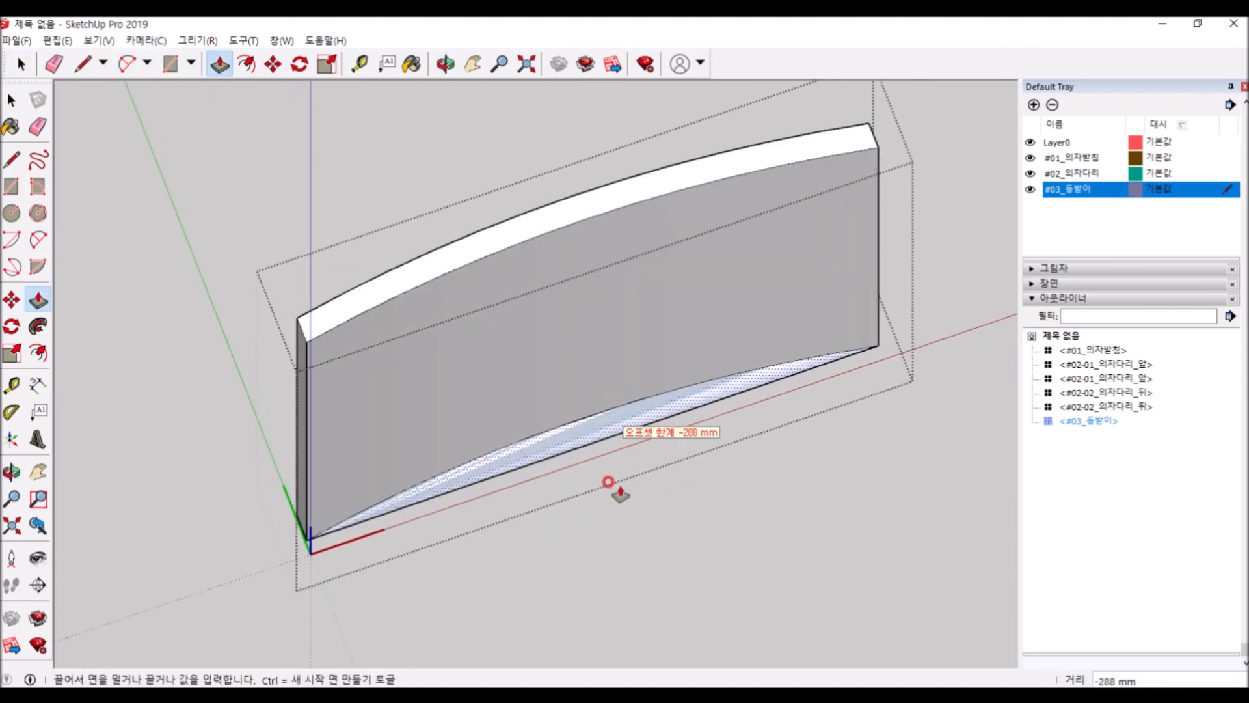
left_click(607, 485)
key("e")
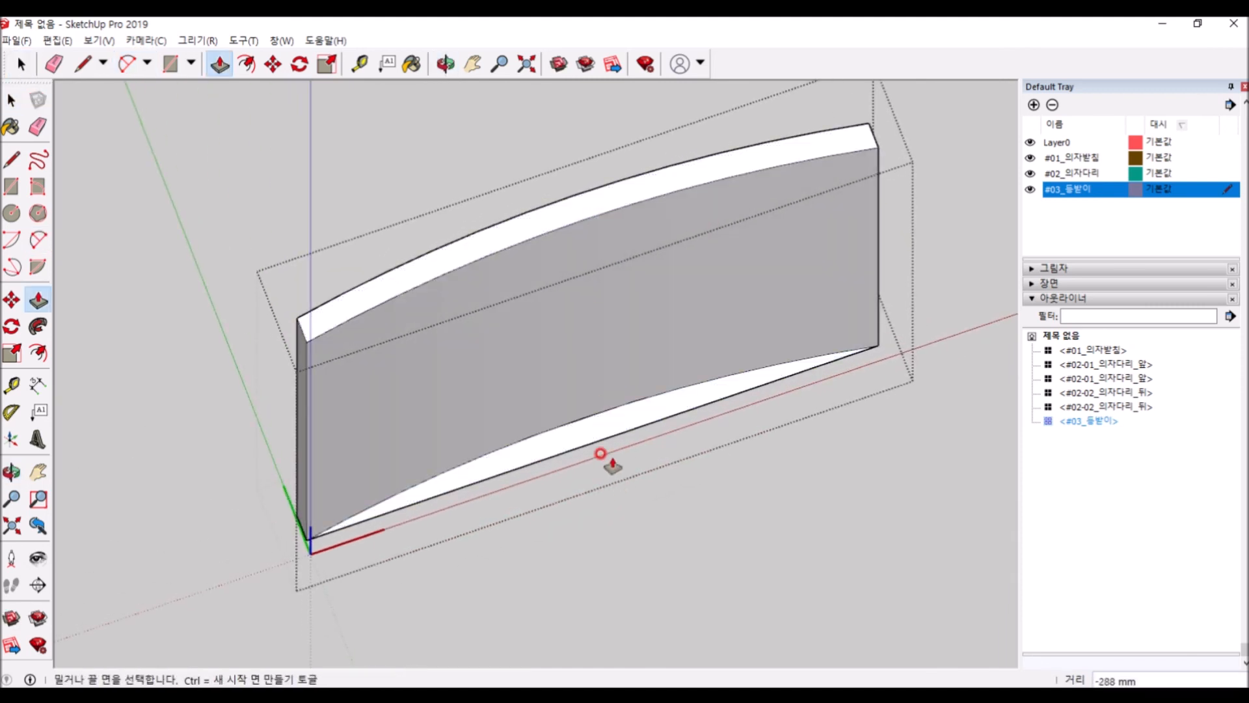
left_click(603, 423)
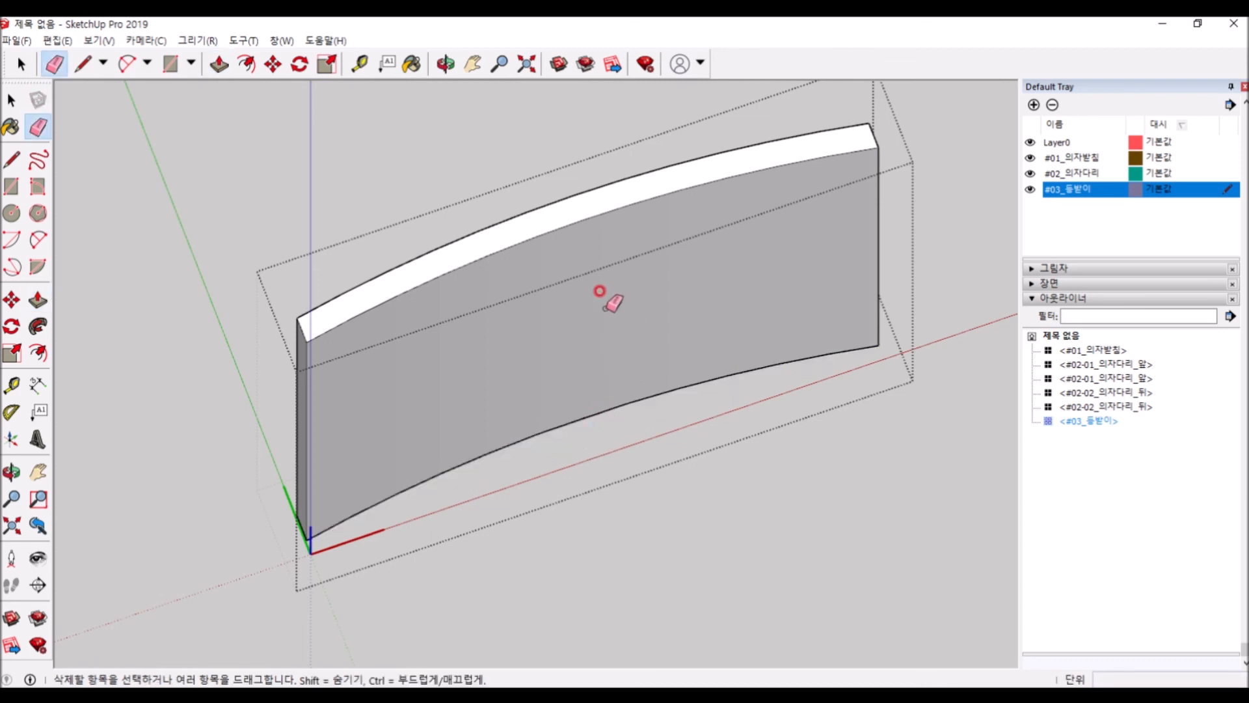
Step: Inspect the curved backrest panel from several sides and leave its component
middle_click_drag(544, 334, 683, 116)
left_click_drag(687, 117, 1008, 247)
middle_click_drag(1010, 251, 603, 313)
key("space")
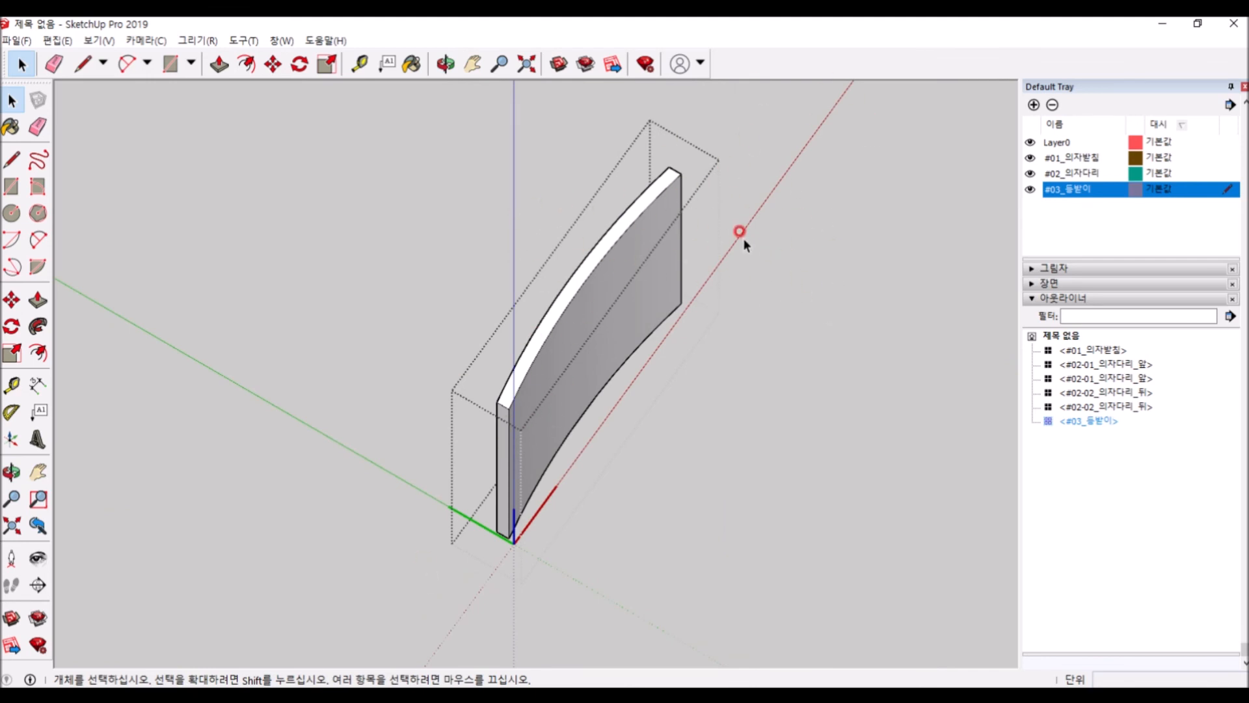
left_click(554, 185)
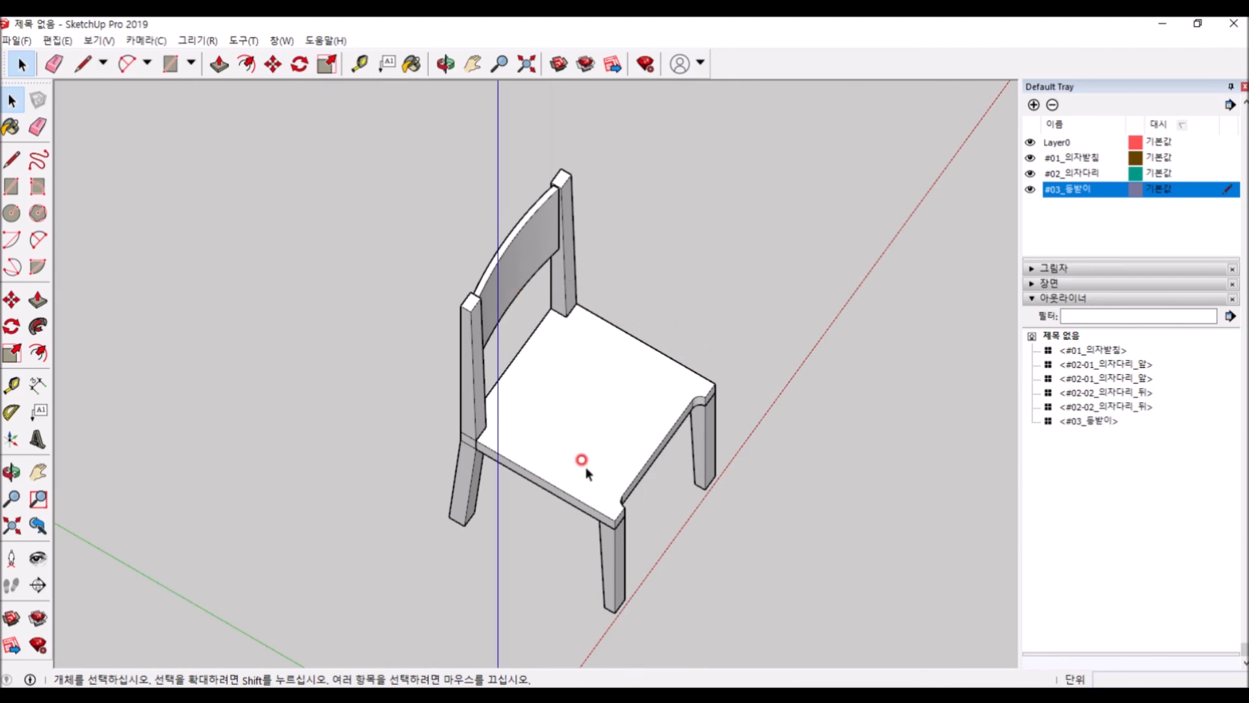
Step: Examine the whole chair from several angles, briefly opening and leaving one rear leg component
scroll(708, 528, "up", 1)
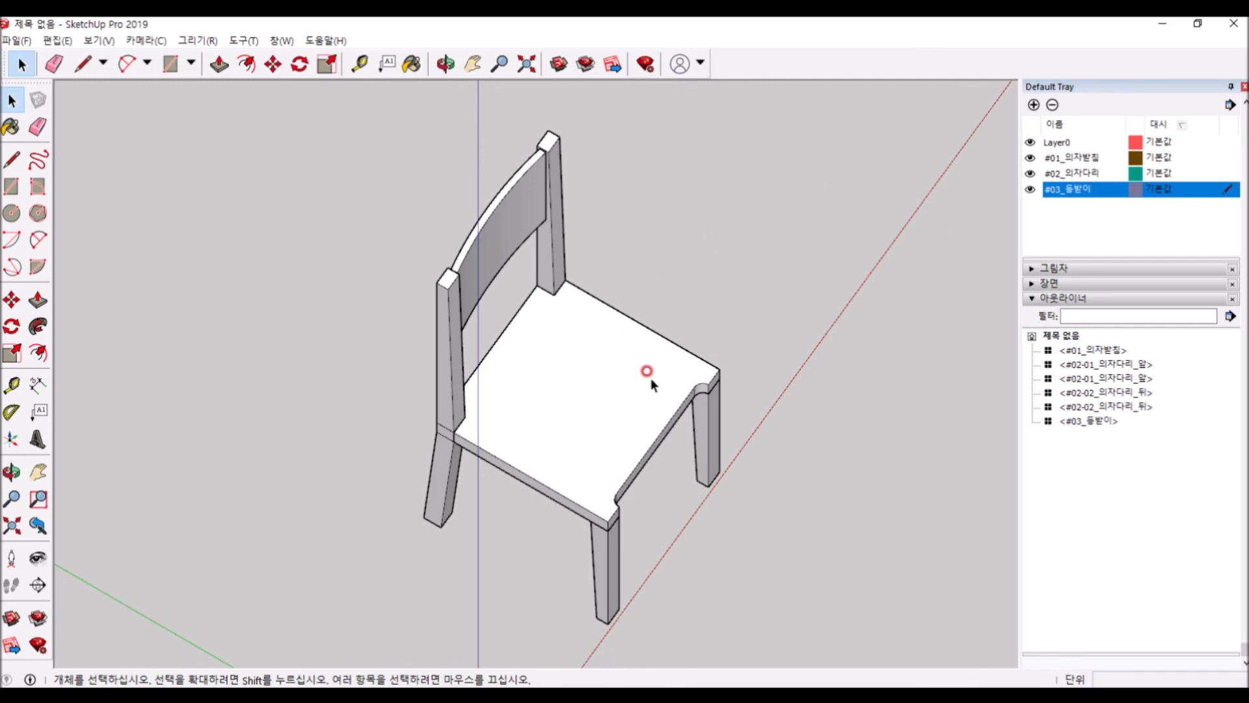
middle_click_drag(587, 345, 404, 459)
scroll(622, 264, "up", 2)
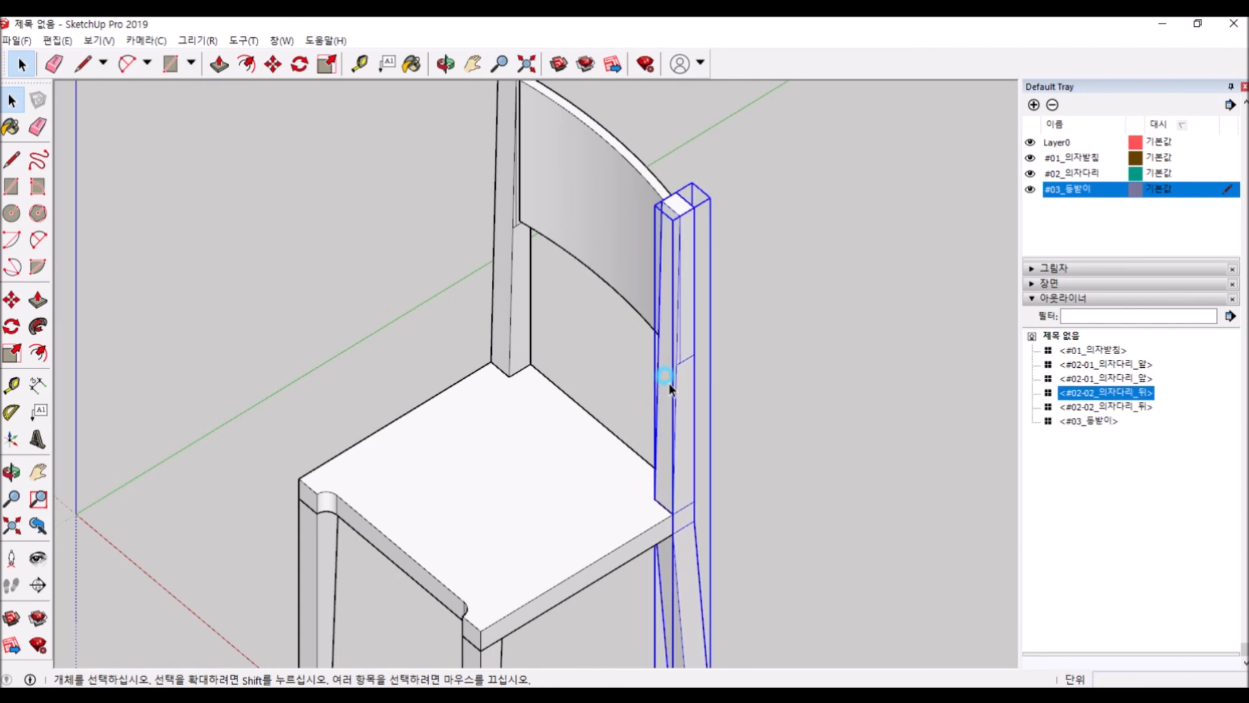
left_click(669, 383)
scroll(668, 381, "up", 5)
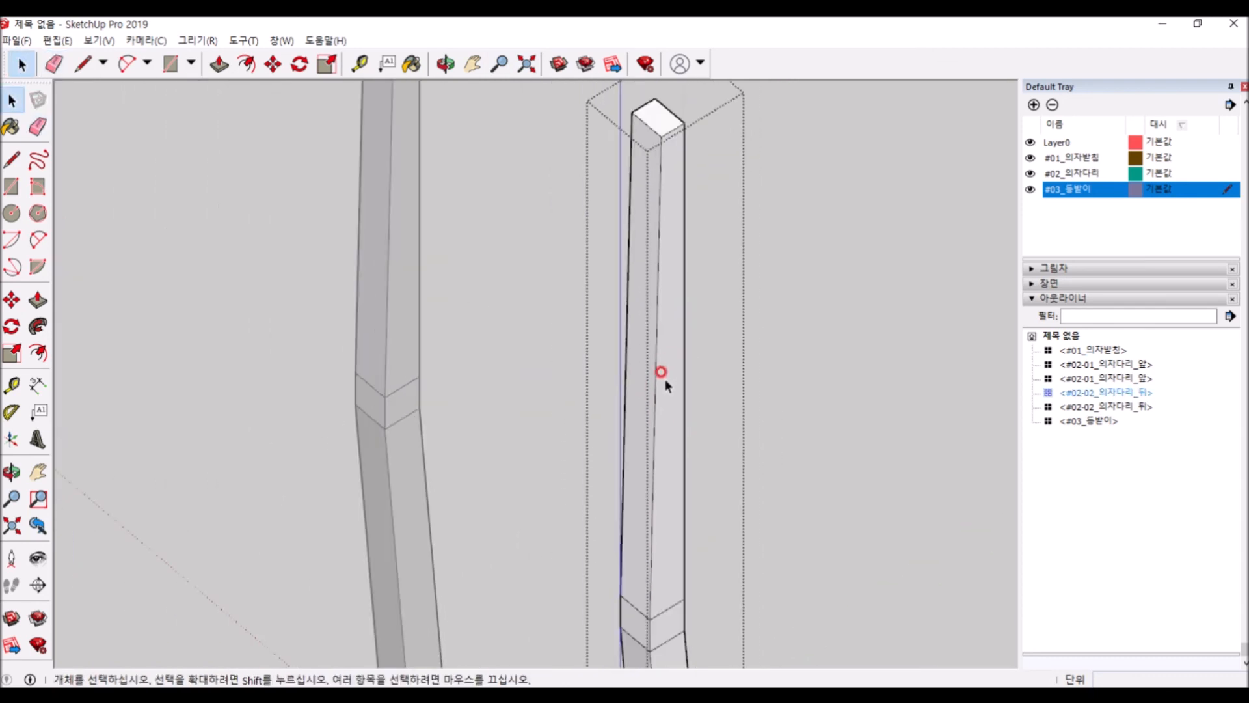
scroll(665, 379, "down", 6)
key("Escape")
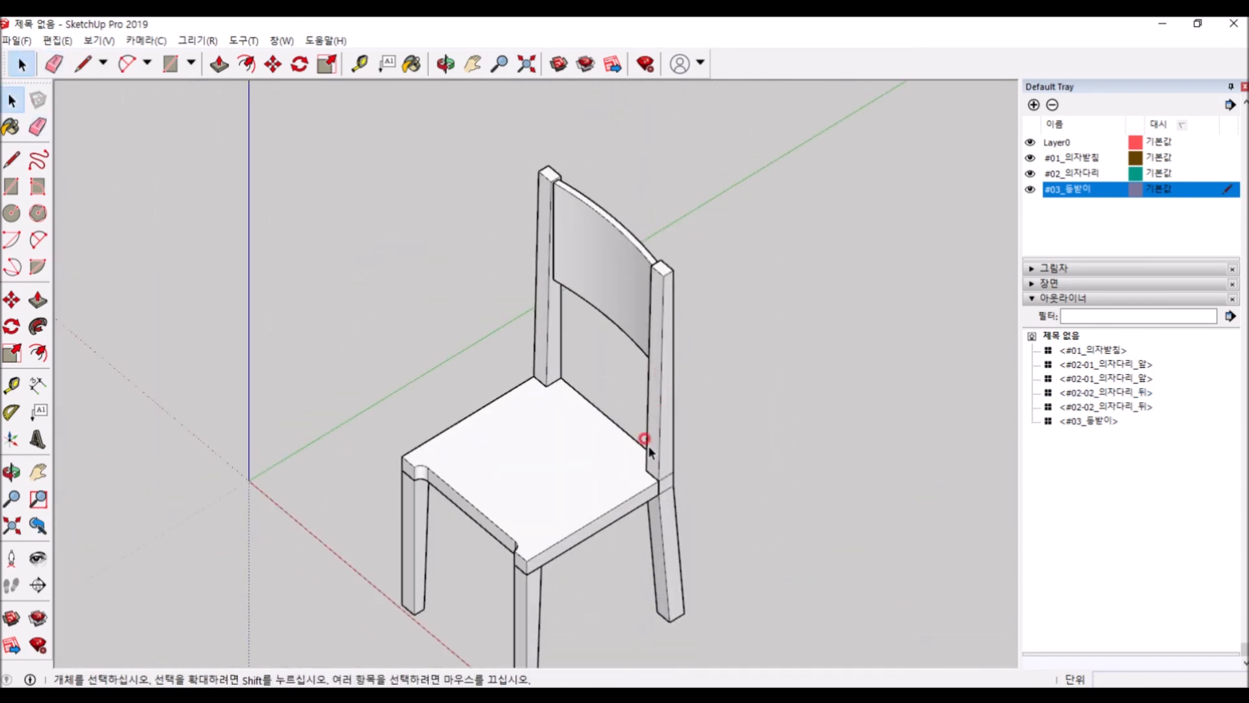
middle_click_drag(635, 565, 480, 296)
middle_click_drag(908, 423, 617, 474)
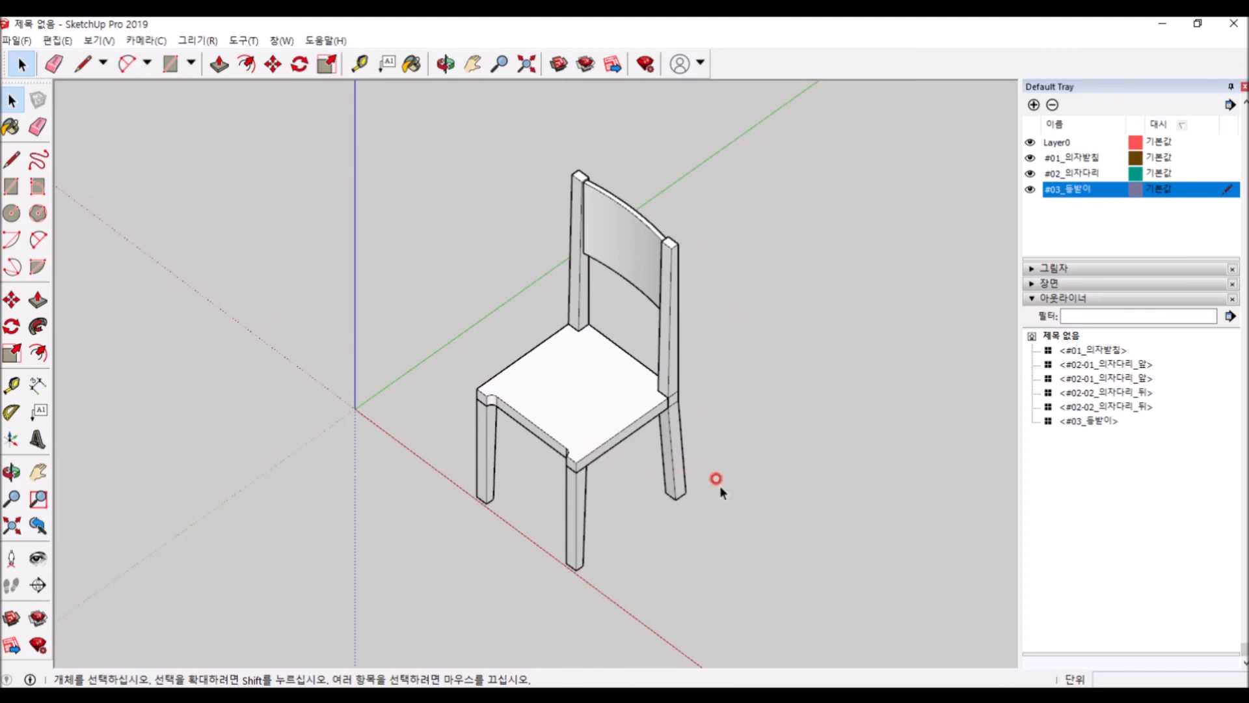